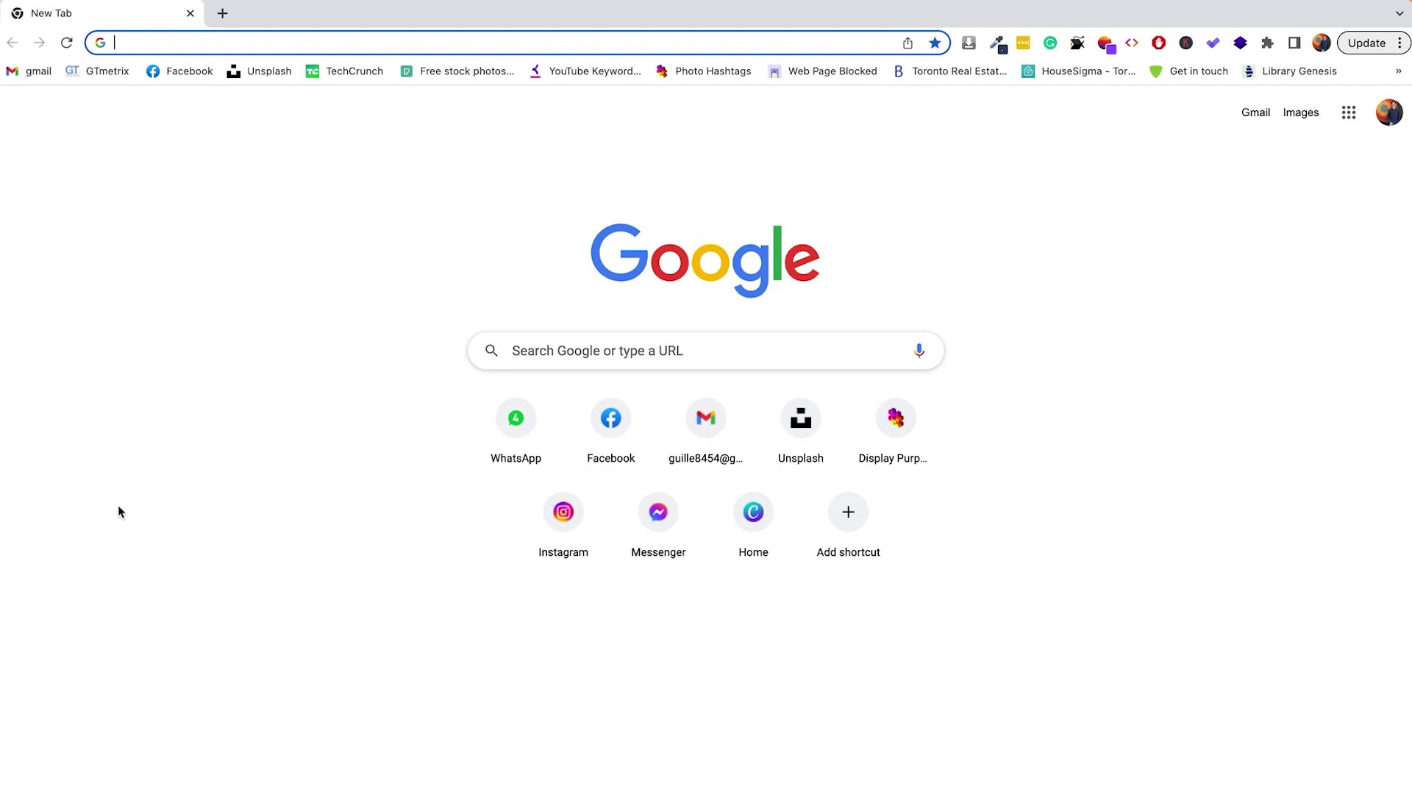
# - Search the web for real estate ETFs and open the ETF Database's Real Estate ETFs page
pyautogui.write('real etsta')
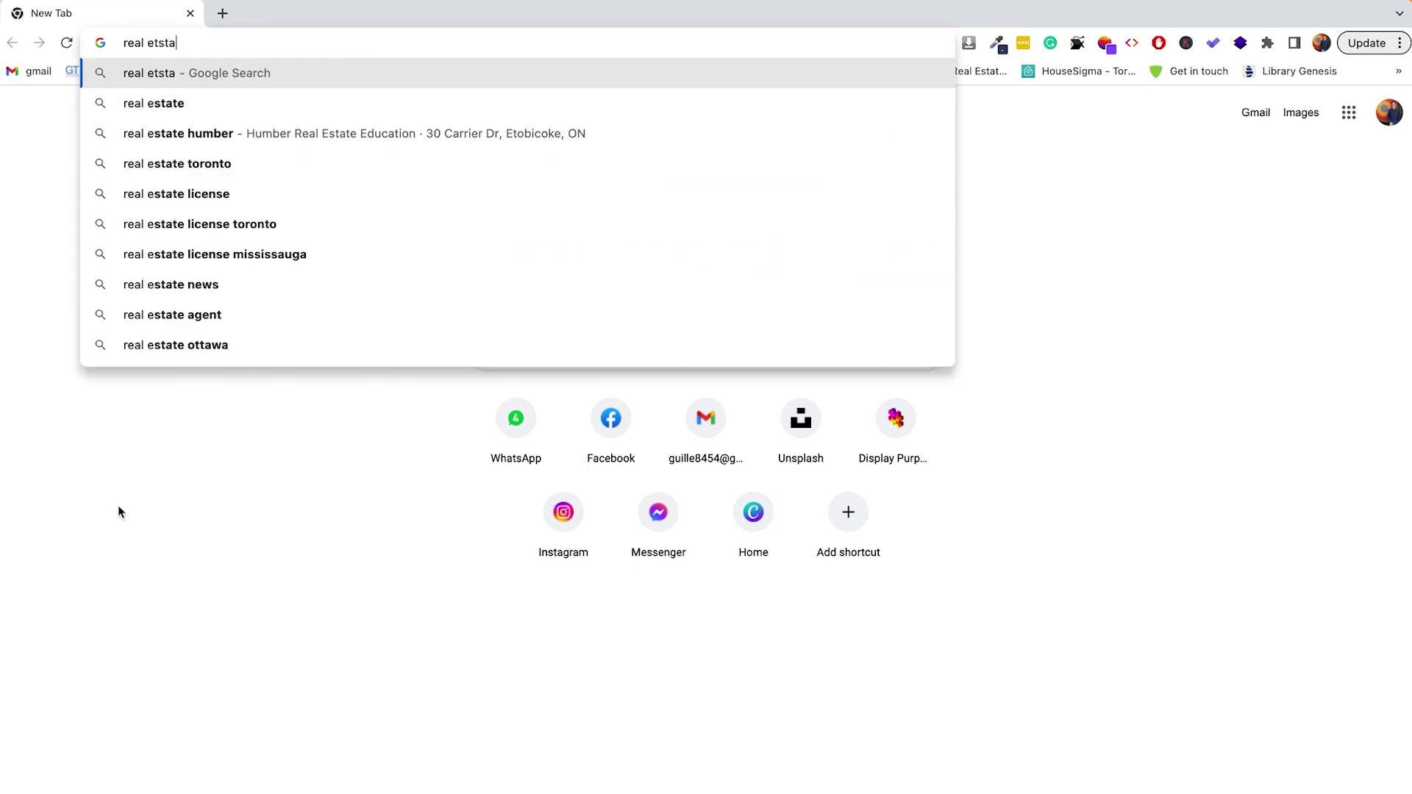
pyautogui.write('e etfs')
pyautogui.press('Return')
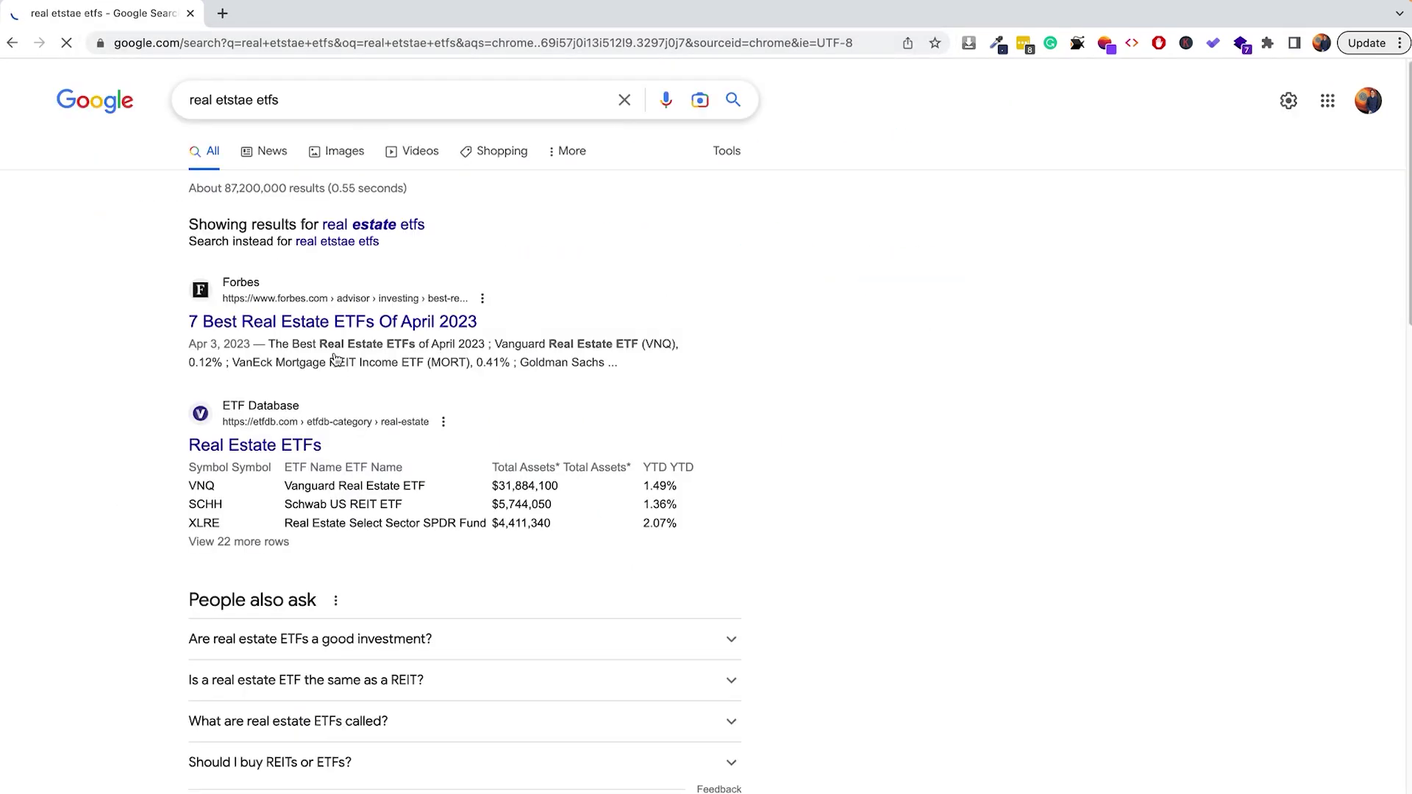
pyautogui.click(296, 445)
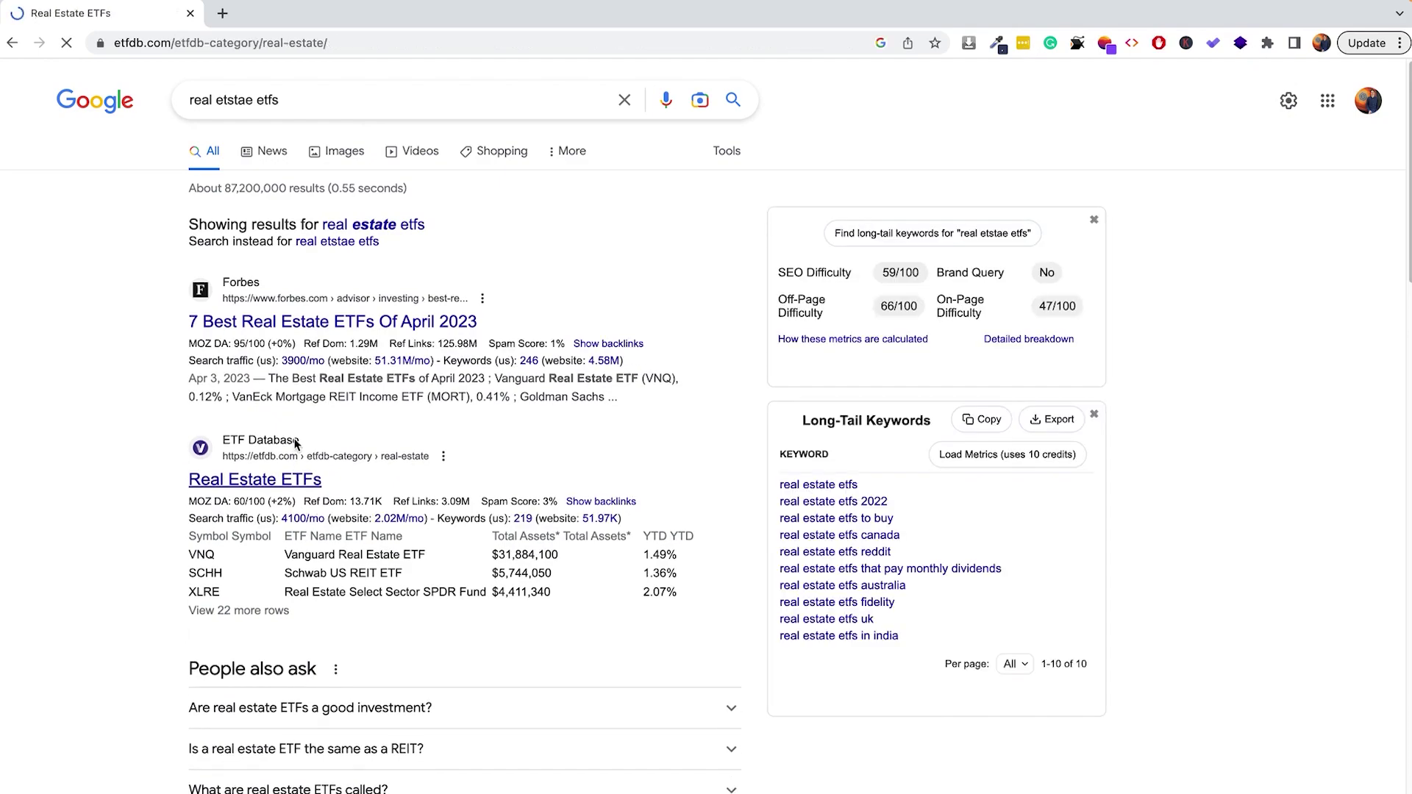
# - Look through the list of real estate ETFs, including their symbols, names and total assets
pyautogui.scroll(-8, 297, 445)
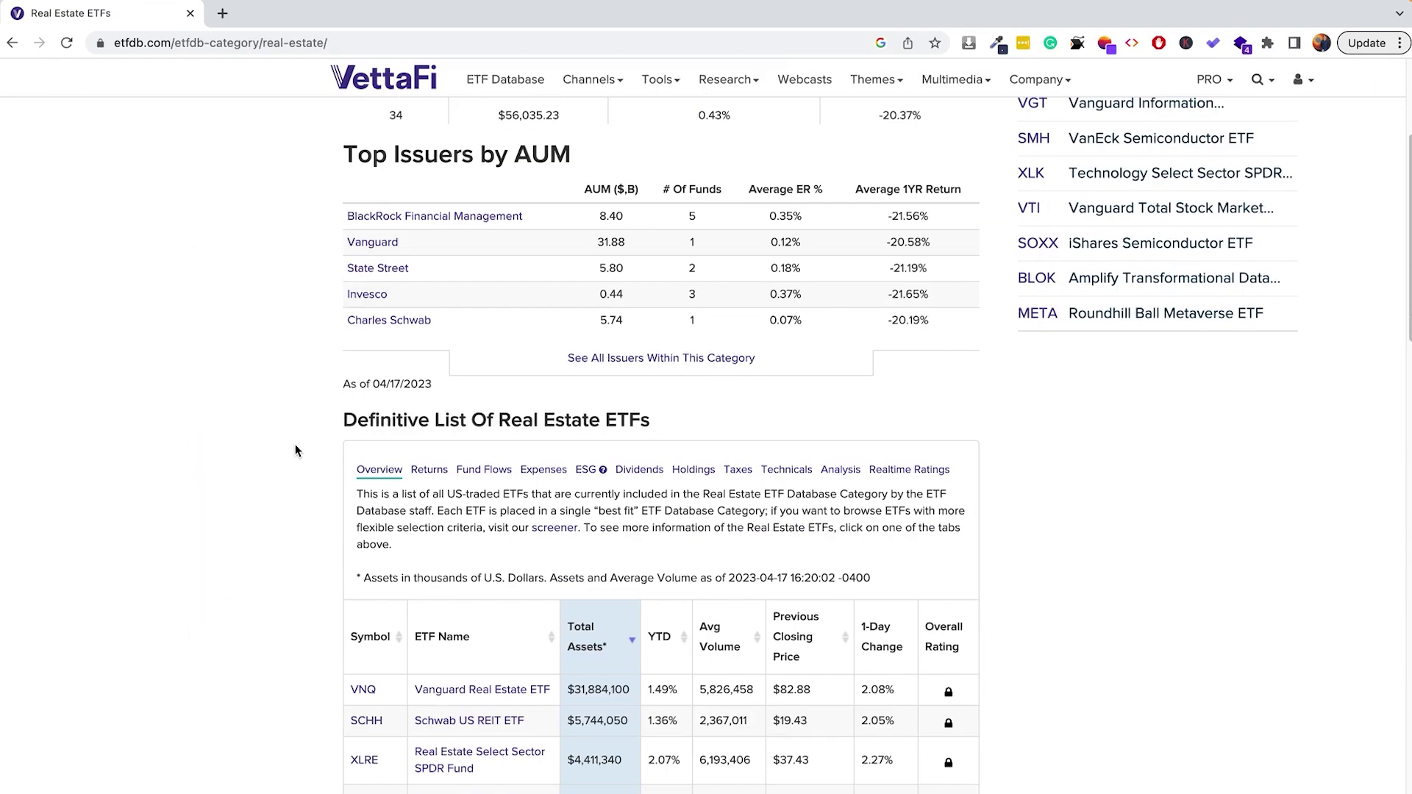
pyautogui.scroll(-4, 296, 447)
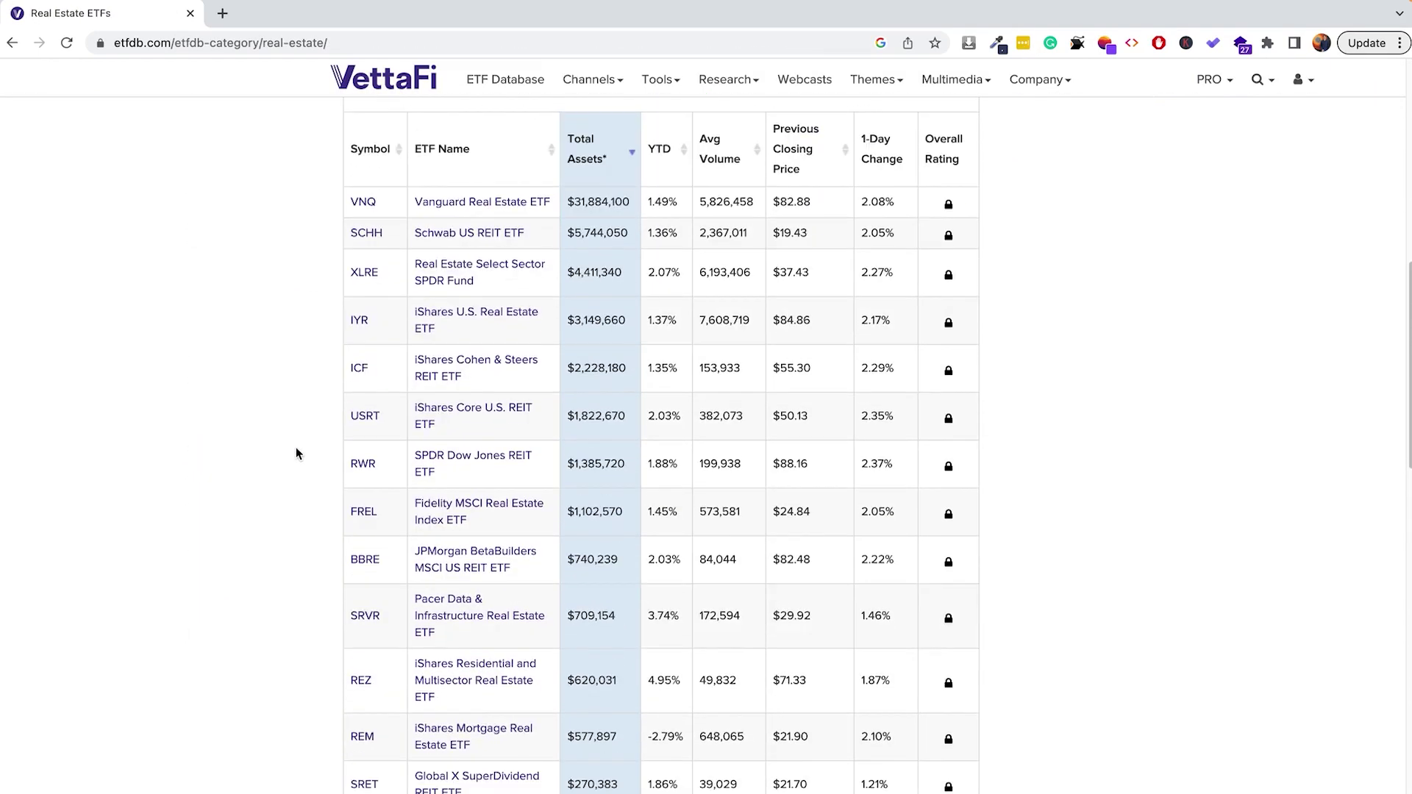
pyautogui.scroll(4, 296, 447)
pyautogui.moveTo(342, 404); pyautogui.dragTo(513, 758)
pyautogui.click(214, 583)
pyautogui.scroll(4, 214, 583)
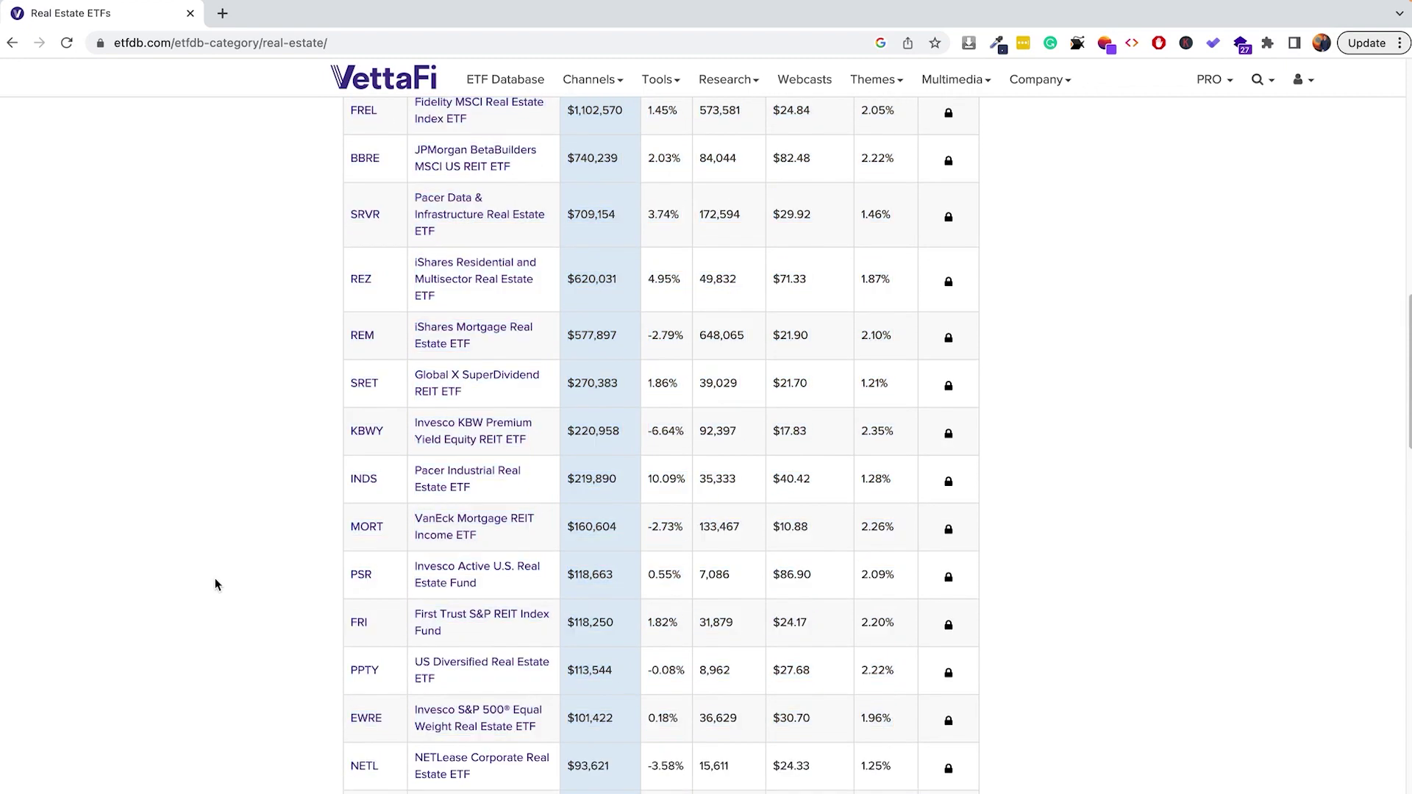
# - Open Yahoo Finance in a new browser tab and bring up the quote page for VOO, the Vanguard 500 Index Fund
pyautogui.click(223, 14)
pyautogui.write('yahoo finance')
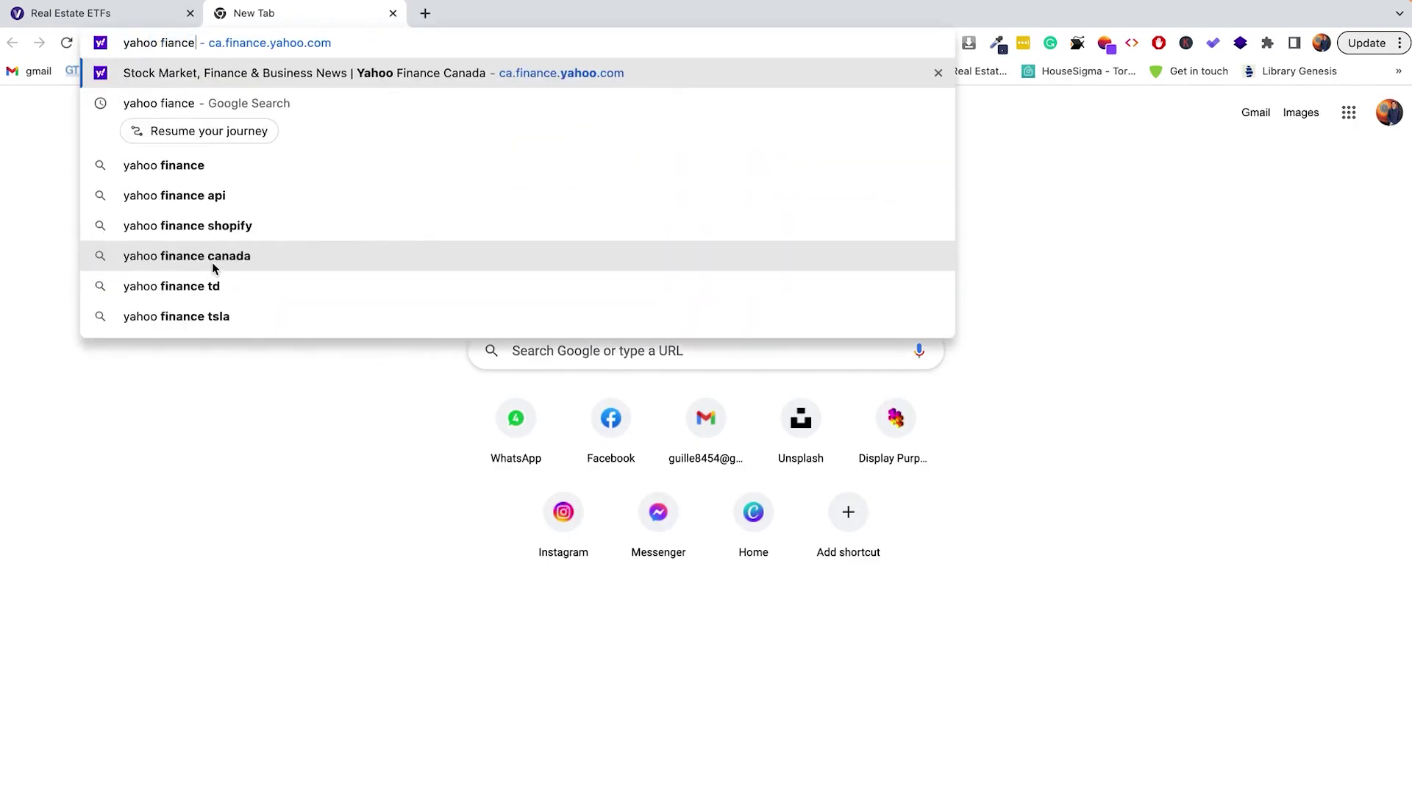
pyautogui.press('Return')
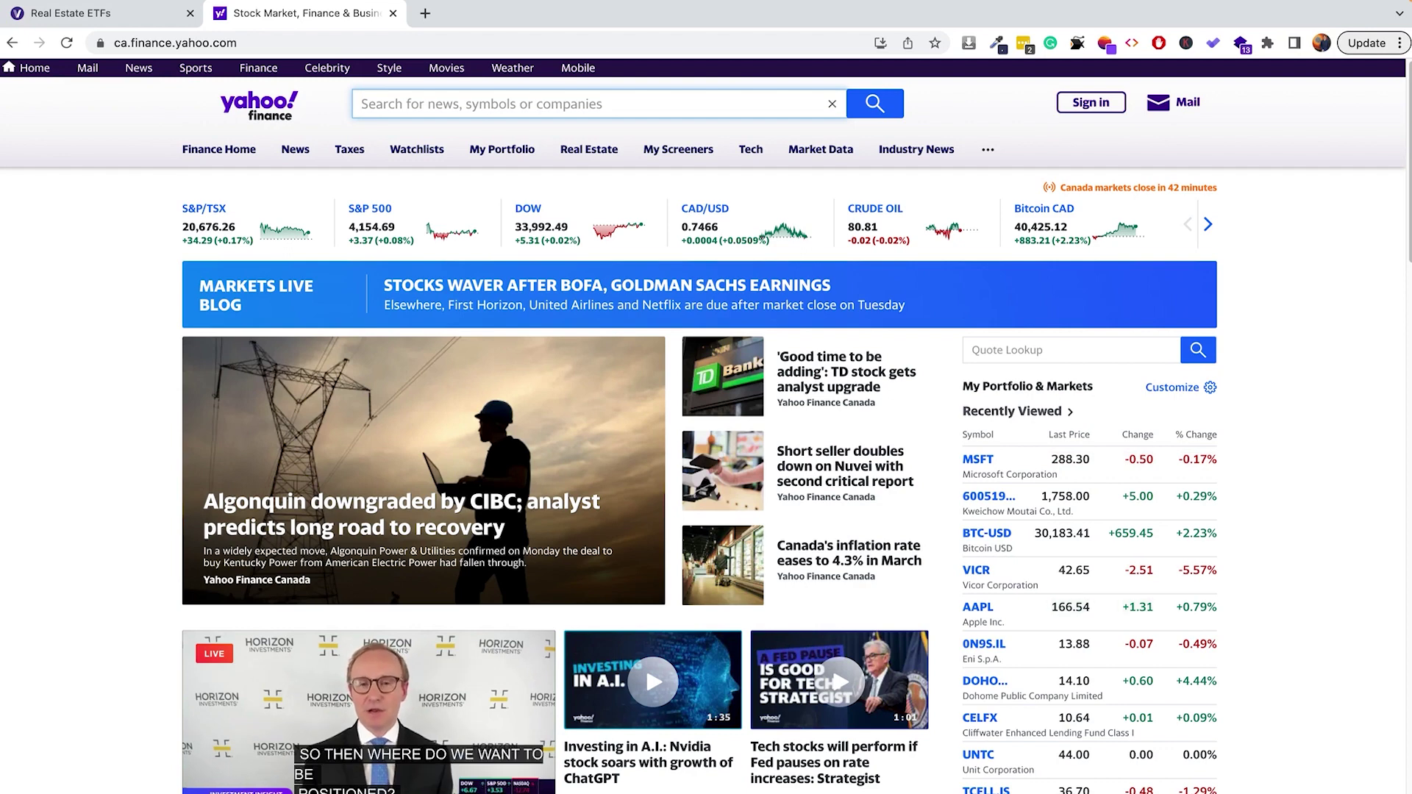
pyautogui.write('voo')
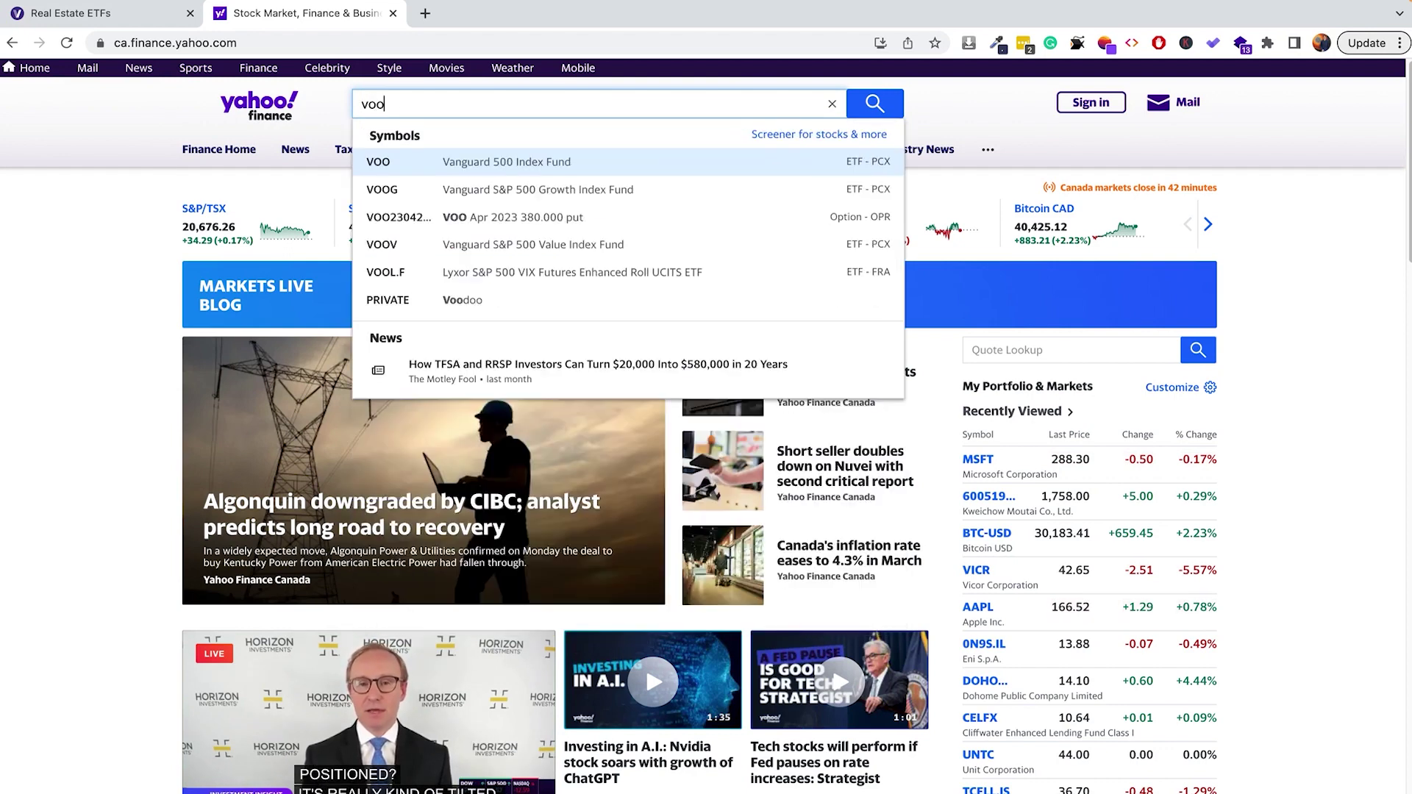
pyautogui.click(450, 163)
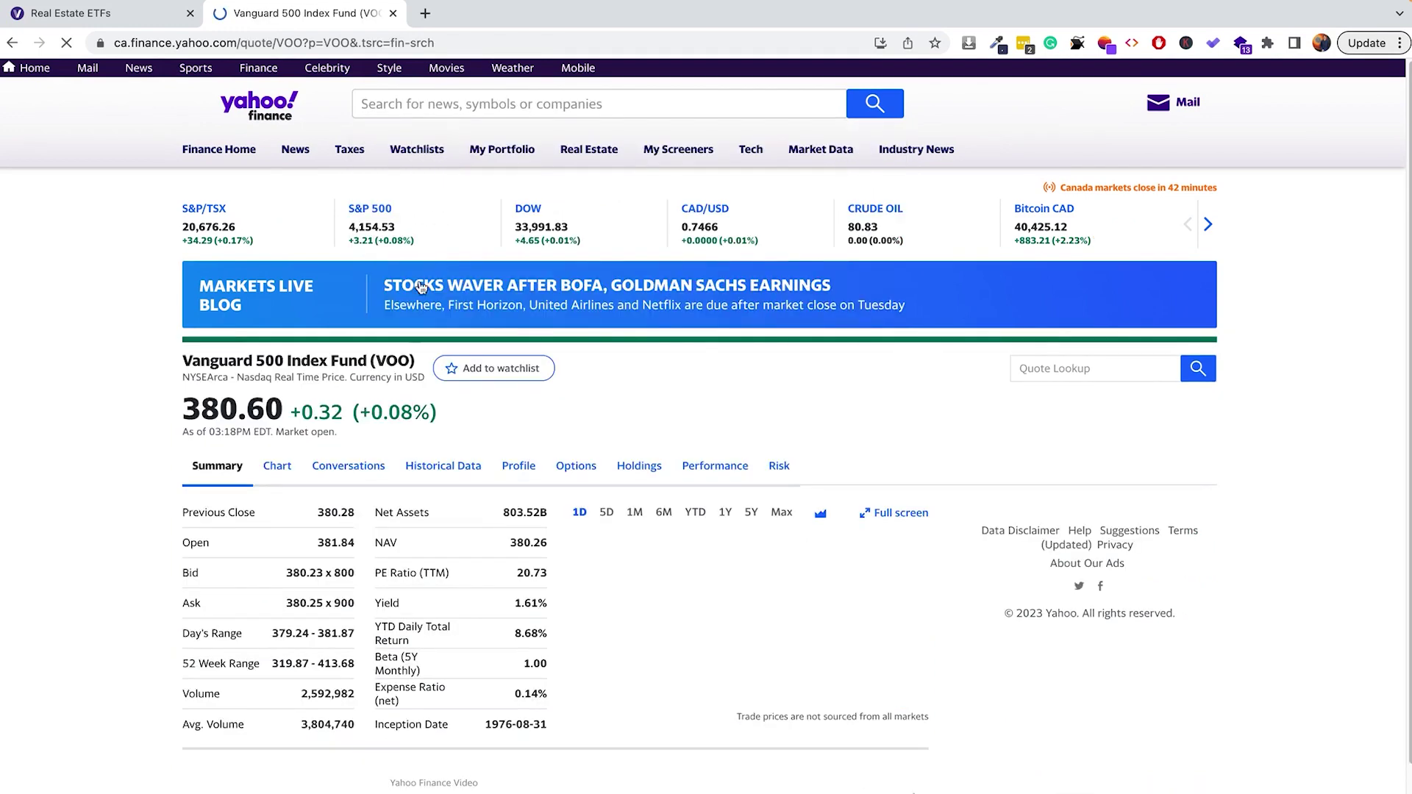
# - Highlight the ticker symbol beside the Vanguard 500 Index Fund name
pyautogui.doubleClick(392, 363)
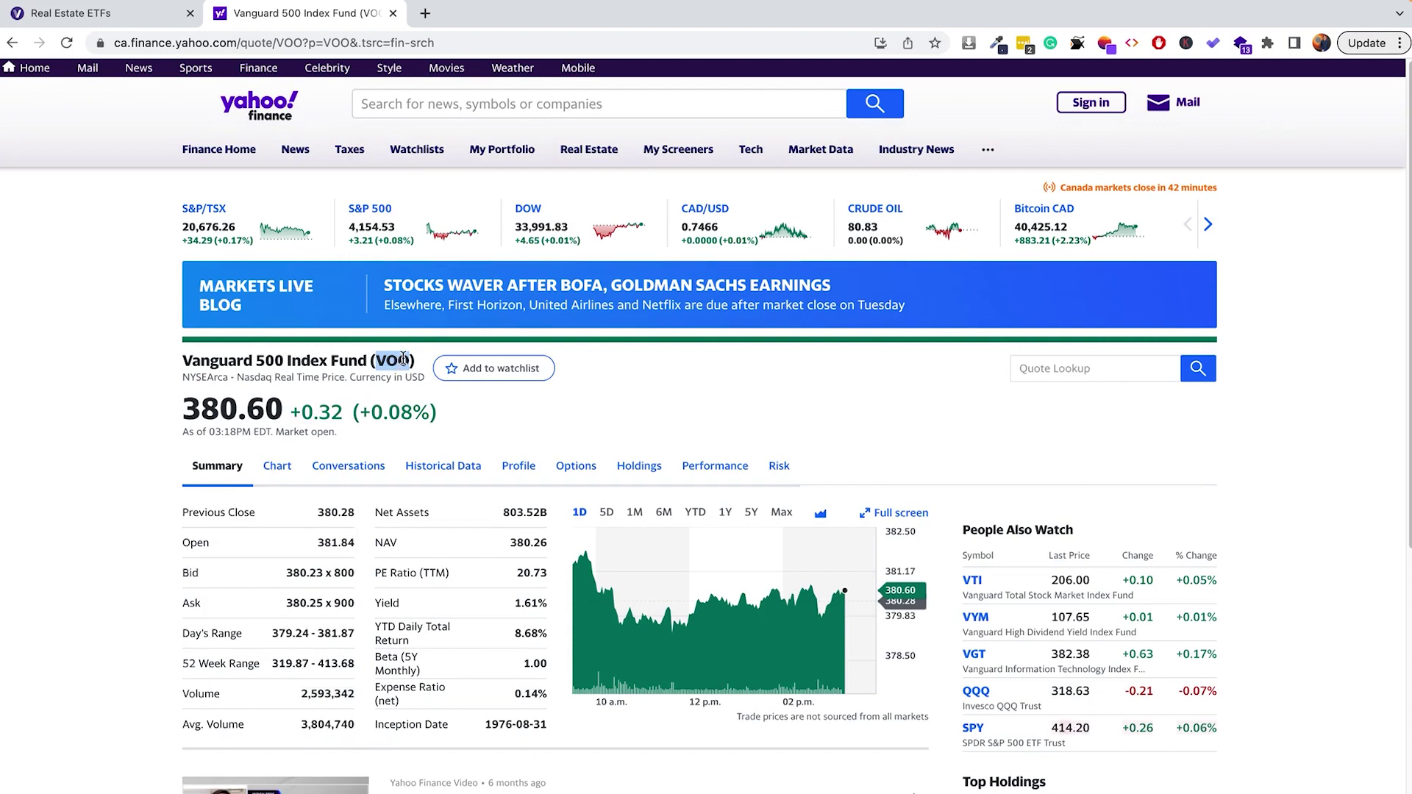
pyautogui.click(406, 358)
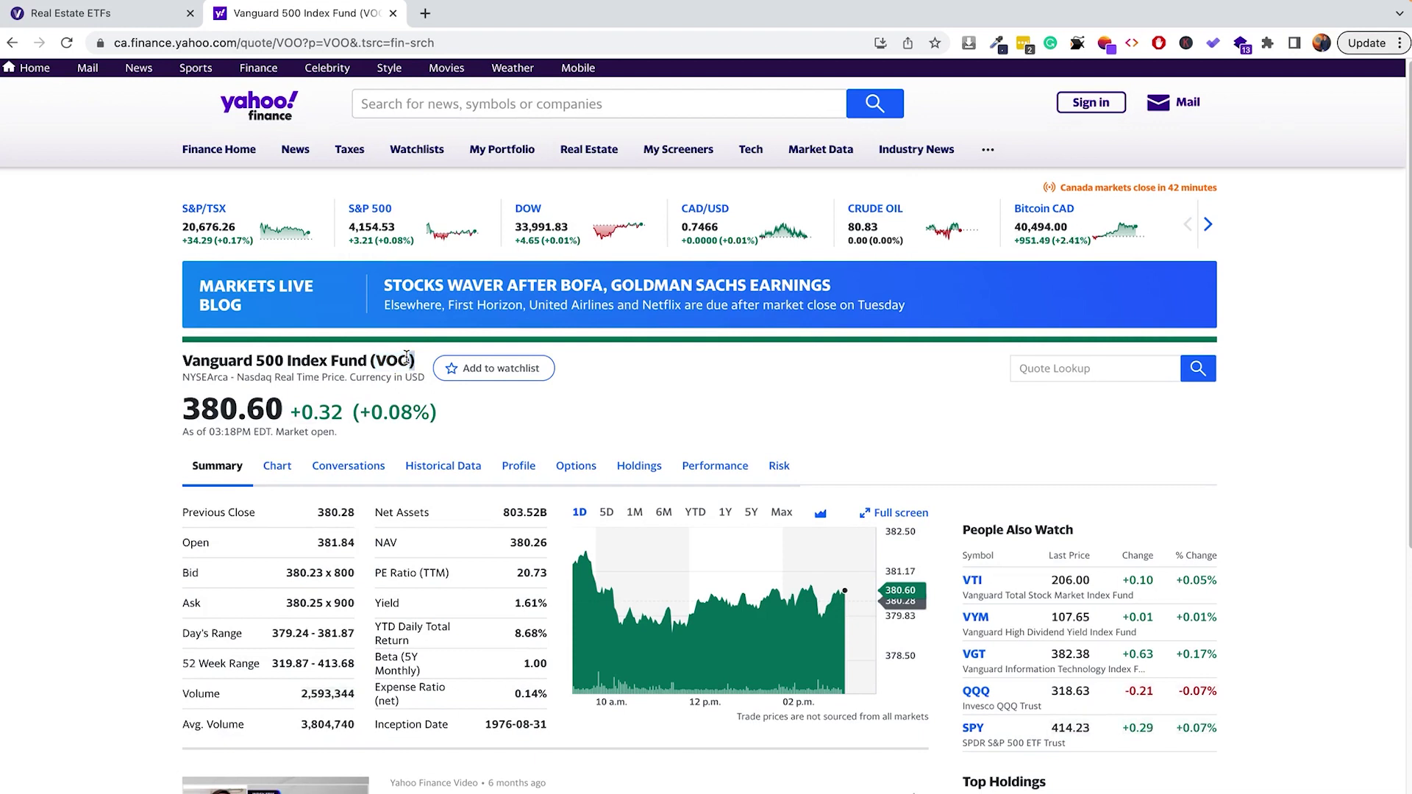
pyautogui.doubleClick(393, 358)
pyautogui.click(409, 359)
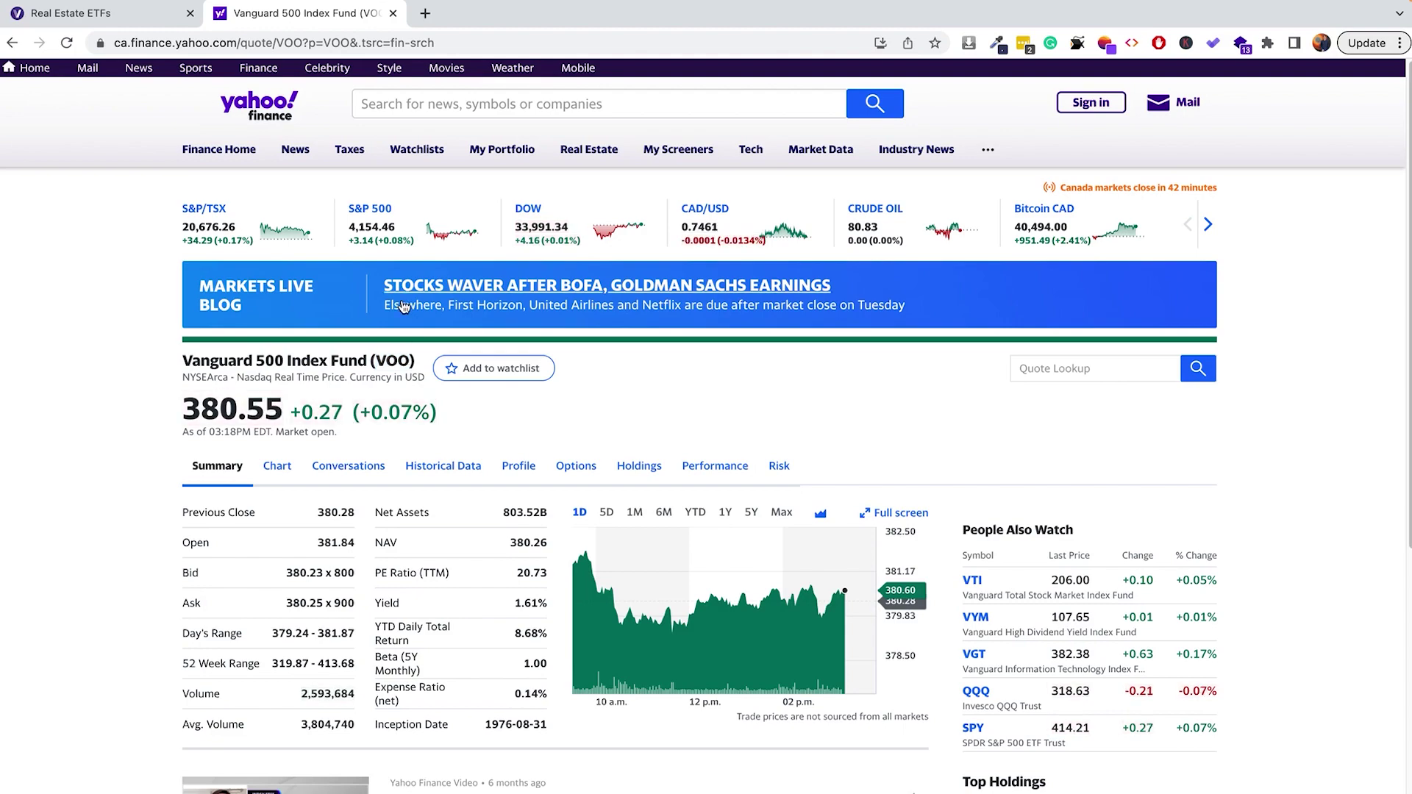
# - Switch to the blank Excel workbook Book1 and select cell A1
pyautogui.hotkey('ctrl', 'Left')
pyautogui.press('super+a')
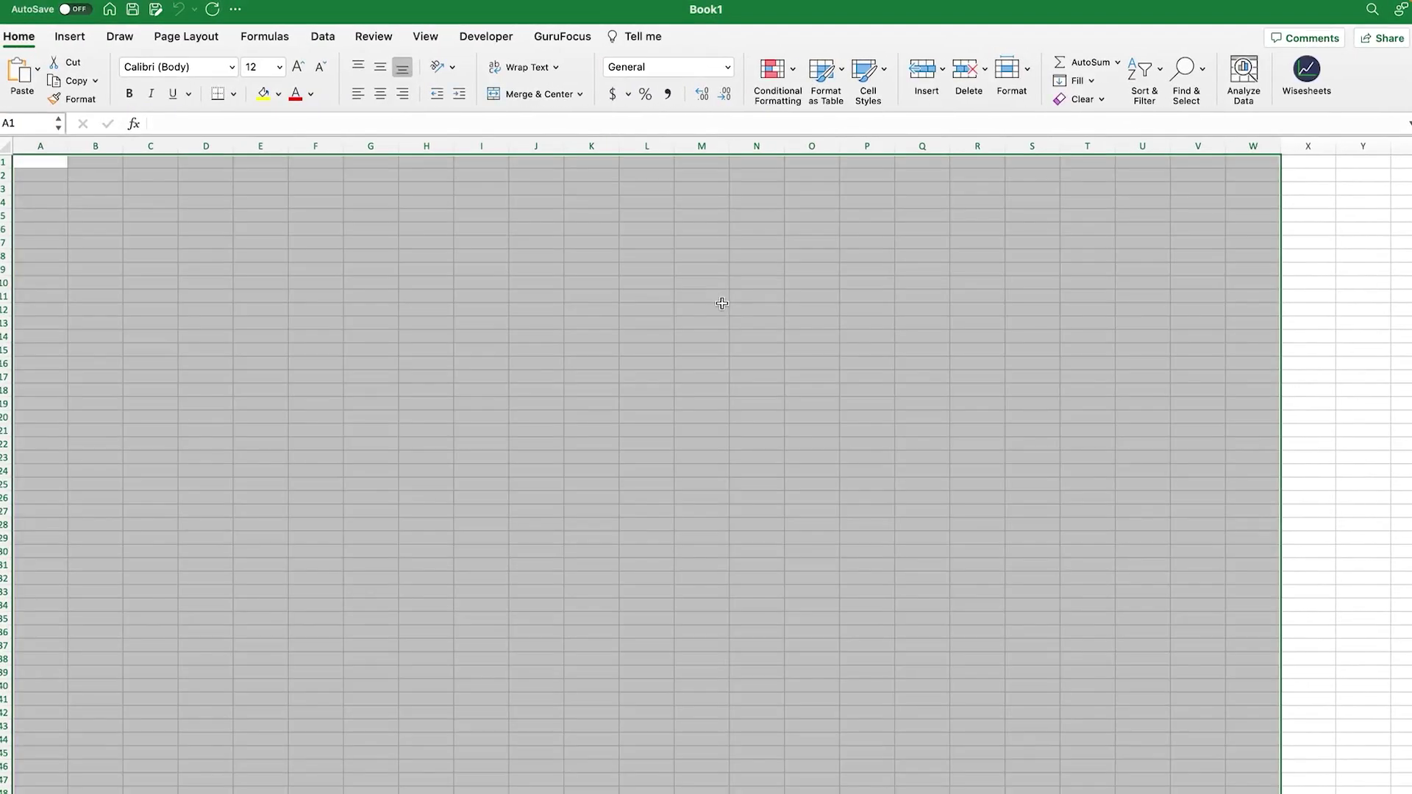
pyautogui.click(605, 308)
pyautogui.click(36, 161)
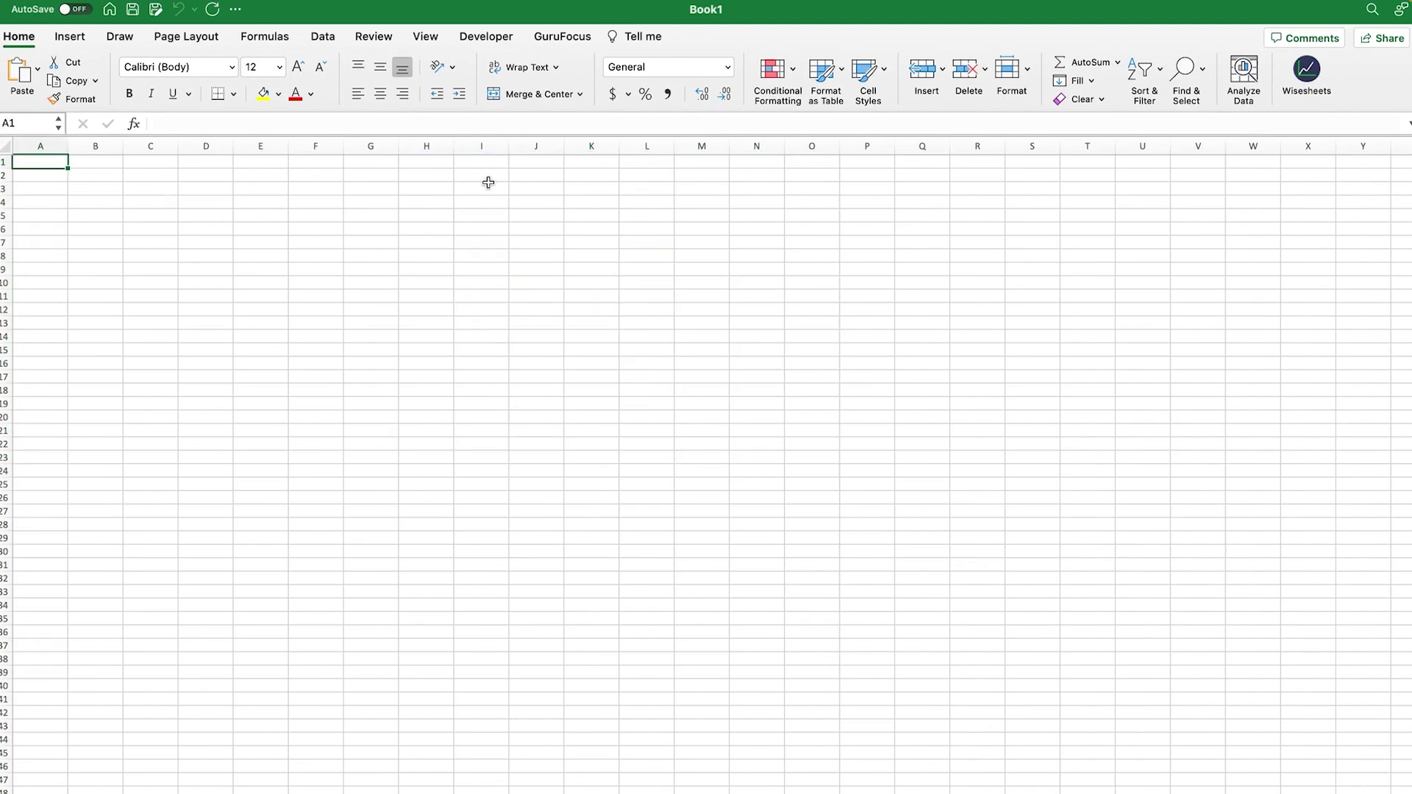
# - Open the WISE Screener in the Wisesheets add-in
pyautogui.click(1292, 89)
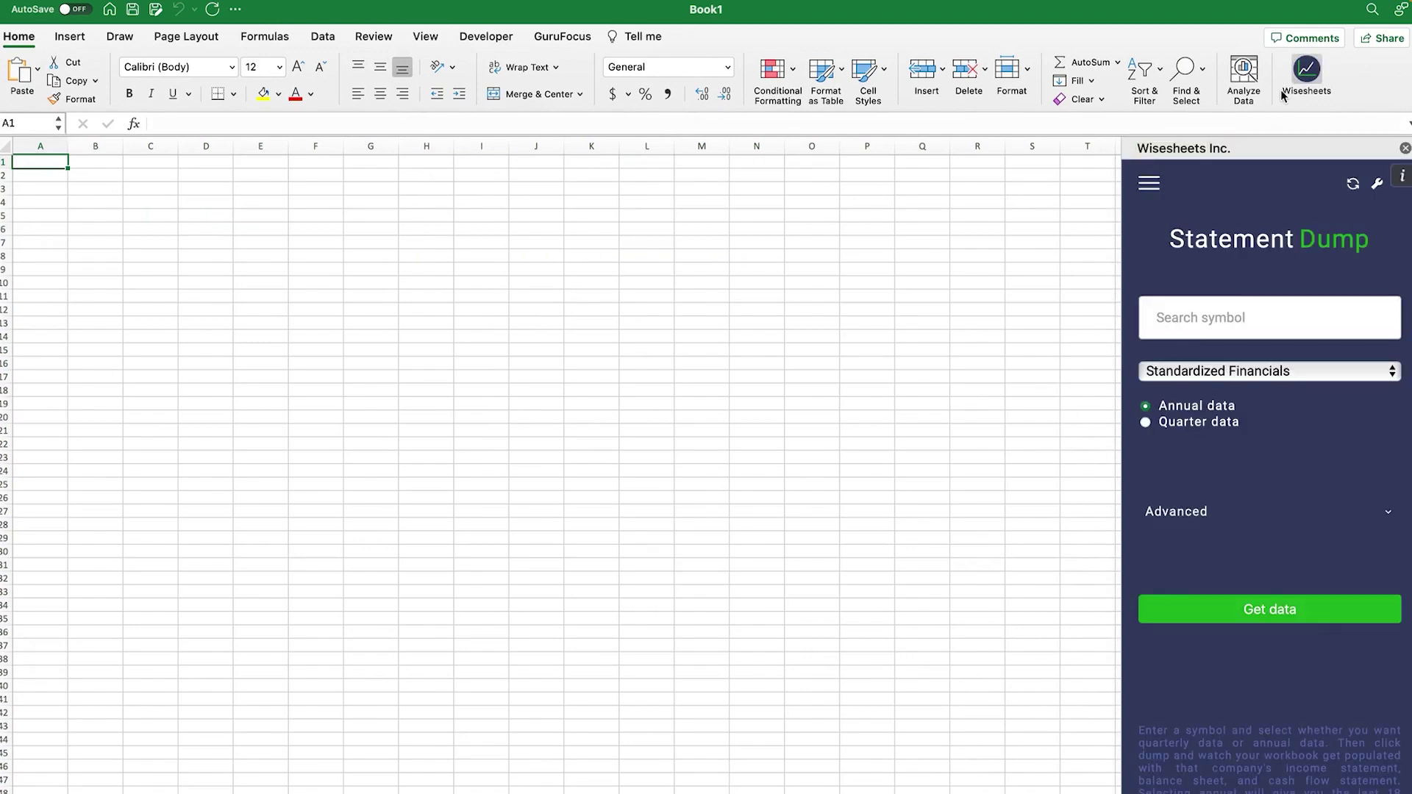
pyautogui.click(1149, 183)
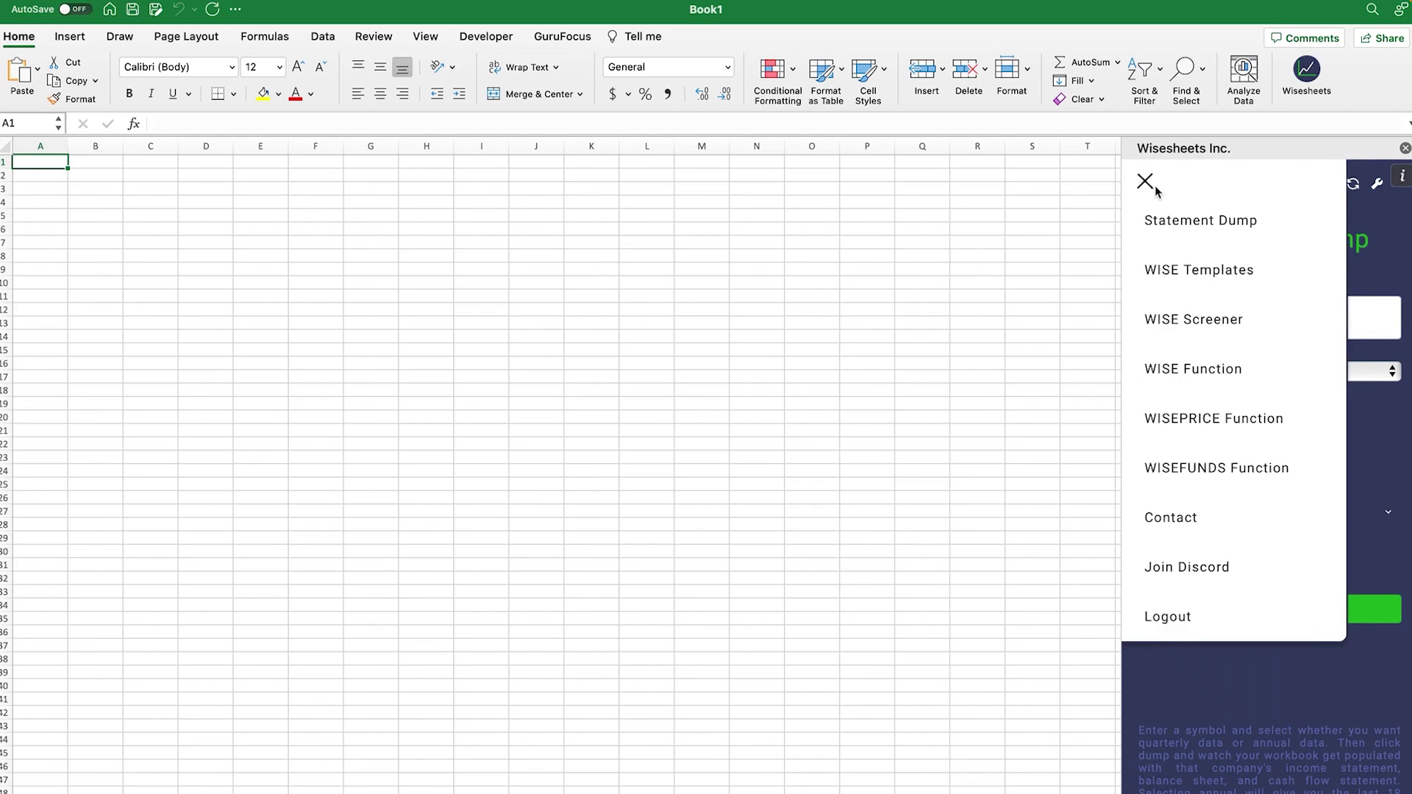
pyautogui.click(1203, 320)
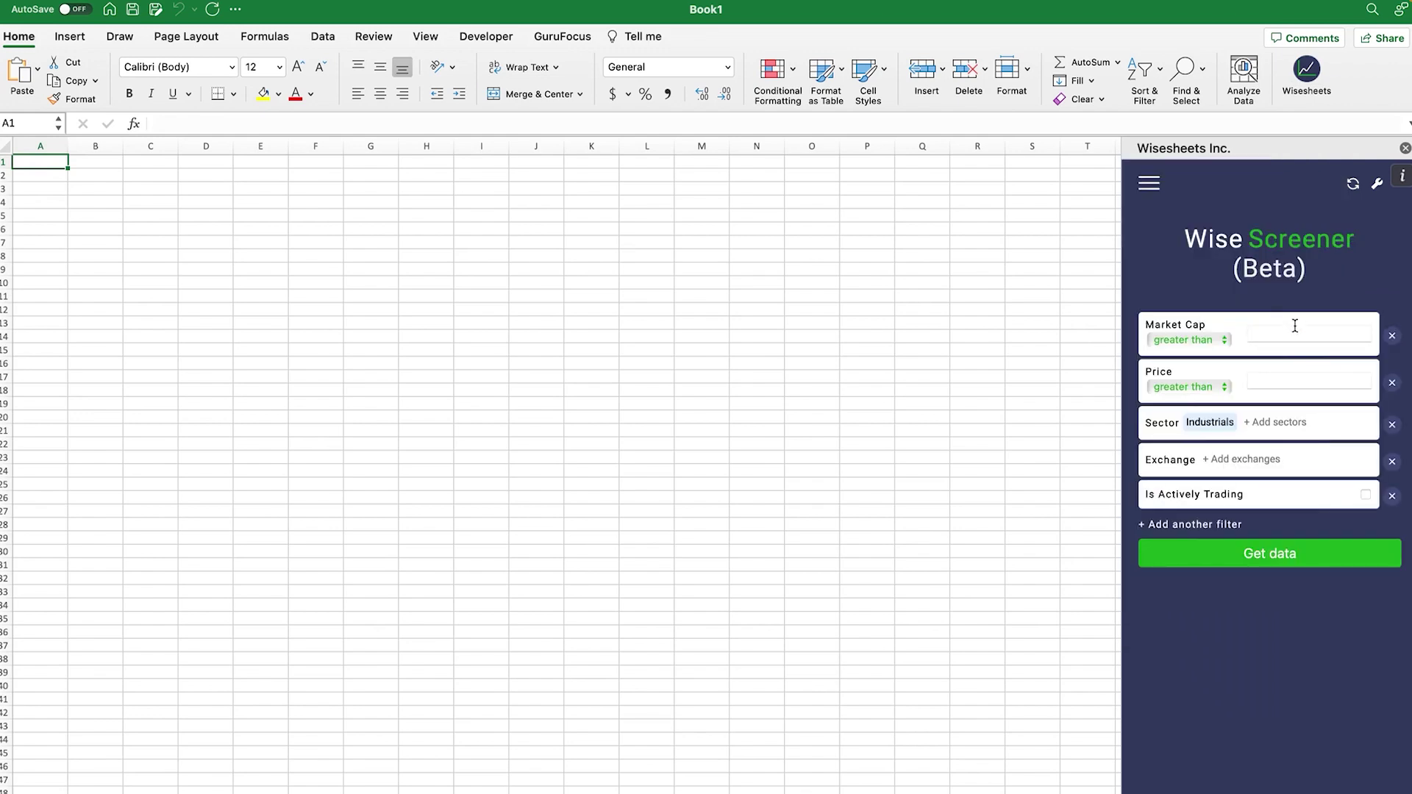
# - Choose Price, Is Actively Trading, Is ETF and Dividend as the screener filters, removing Market Cap, Sector and Exchange
pyautogui.click(1226, 524)
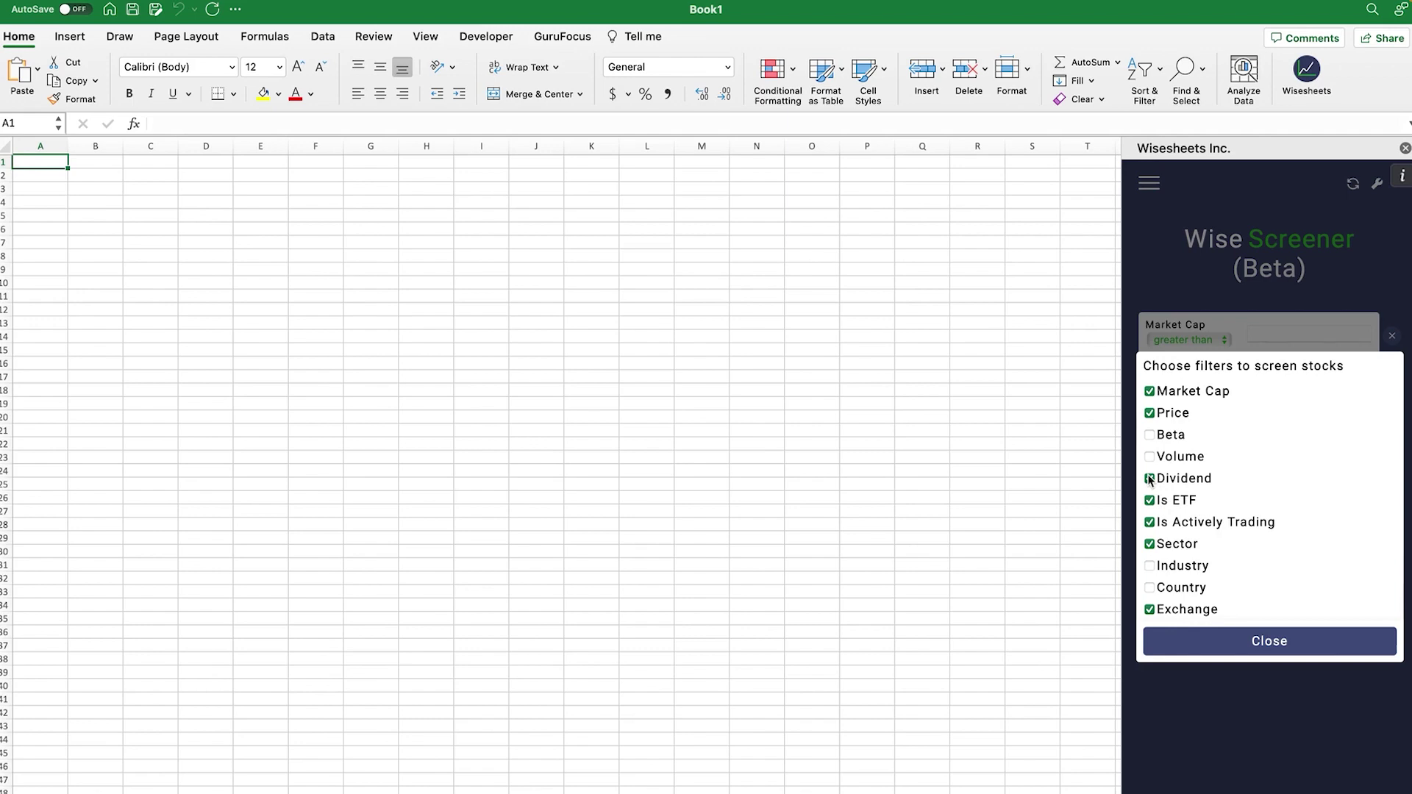
pyautogui.click(1150, 391)
pyautogui.click(1150, 610)
pyautogui.click(1253, 651)
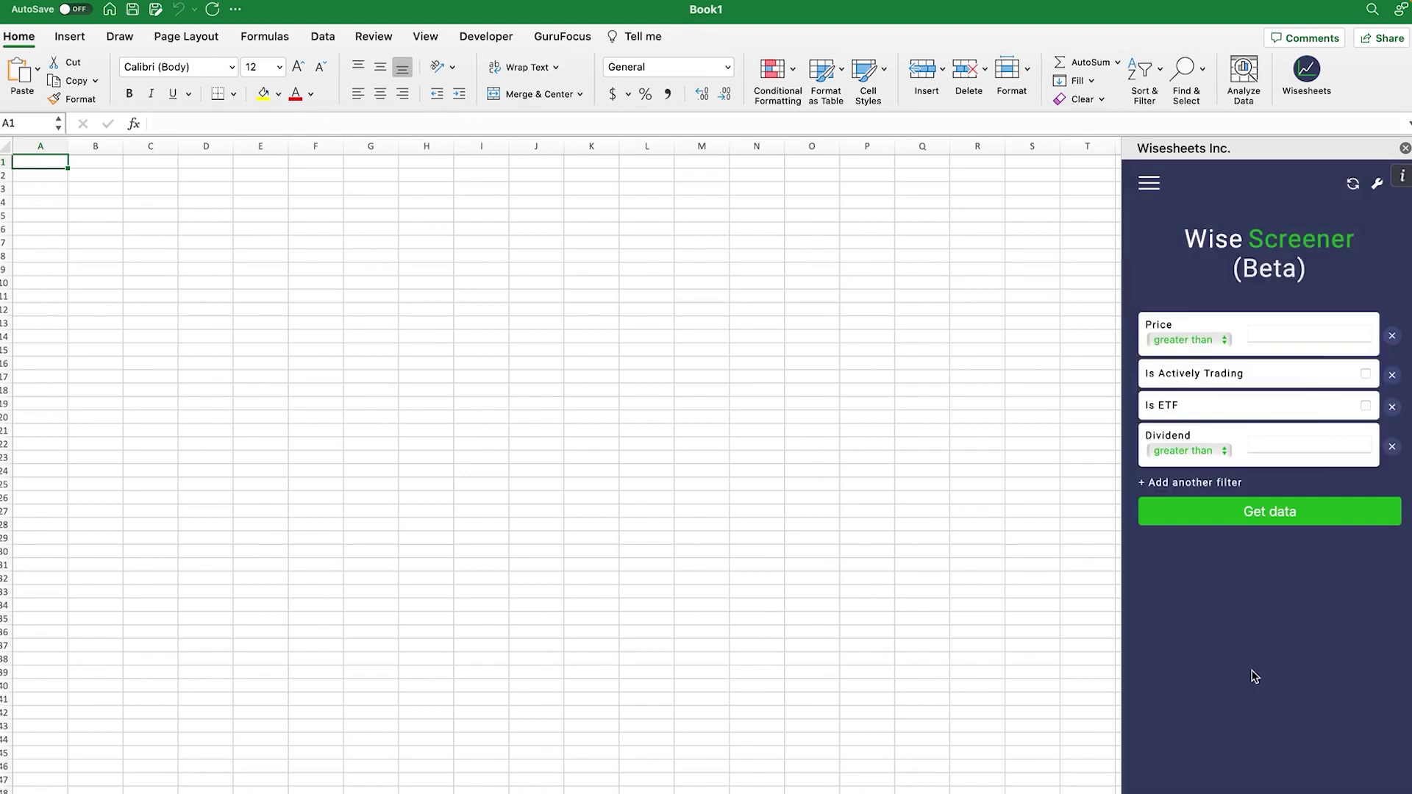
# - Retrieve actively trading ETFs with price greater than 5 and dividend greater than 2 into the sheet, and close the Wisesheets pane
pyautogui.click(1288, 339)
pyautogui.write('2')
pyautogui.write('2')
pyautogui.click(1270, 512)
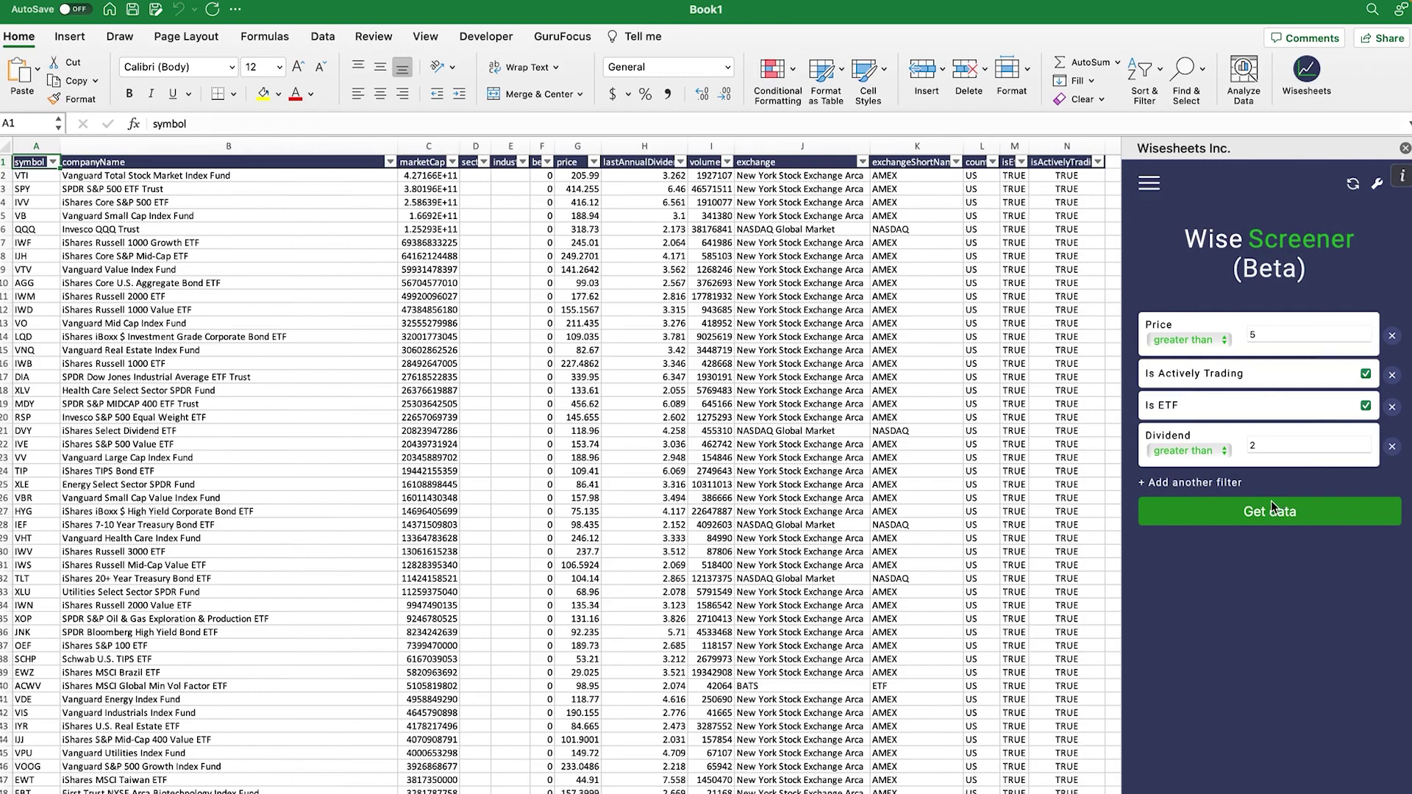
pyautogui.tripleClick(1267, 245)
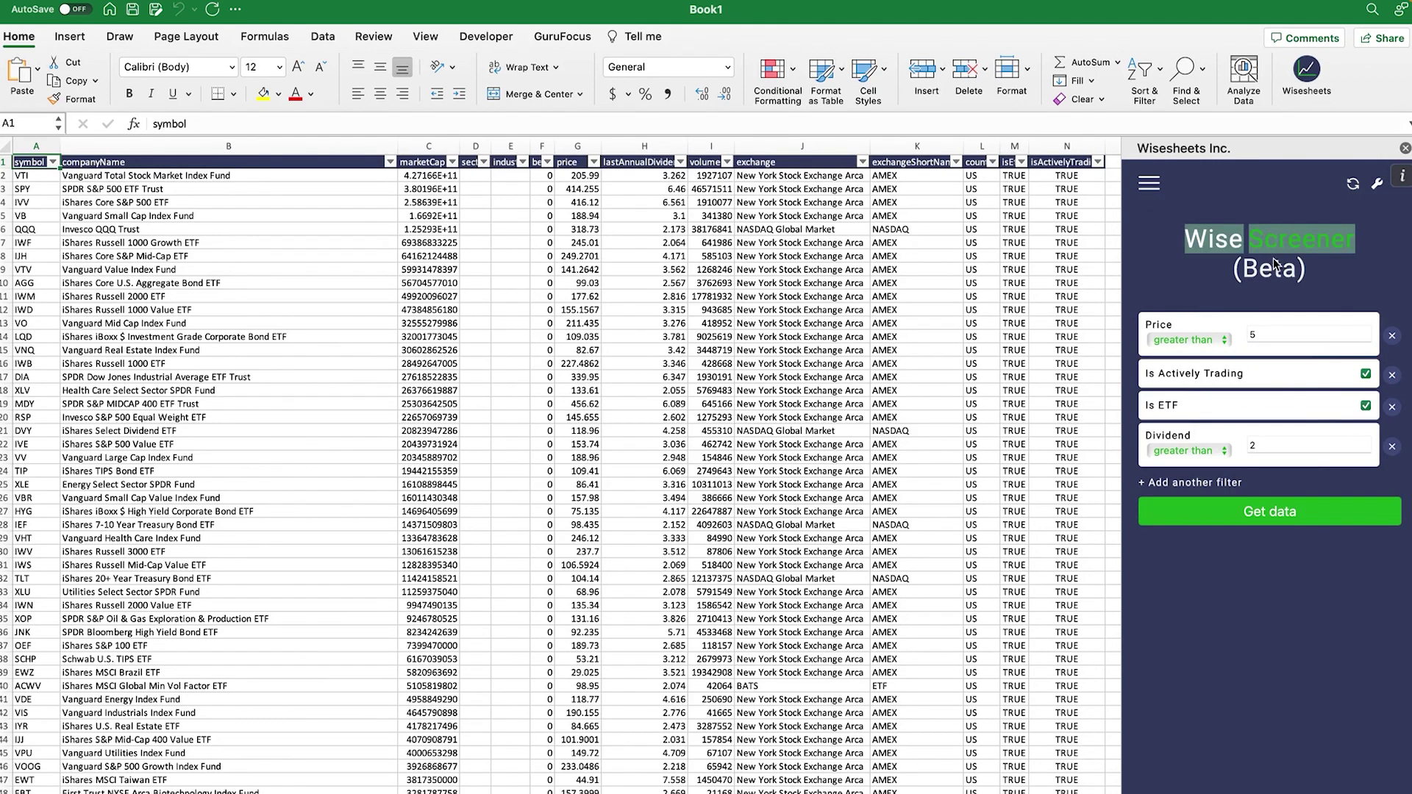
pyautogui.click(1406, 148)
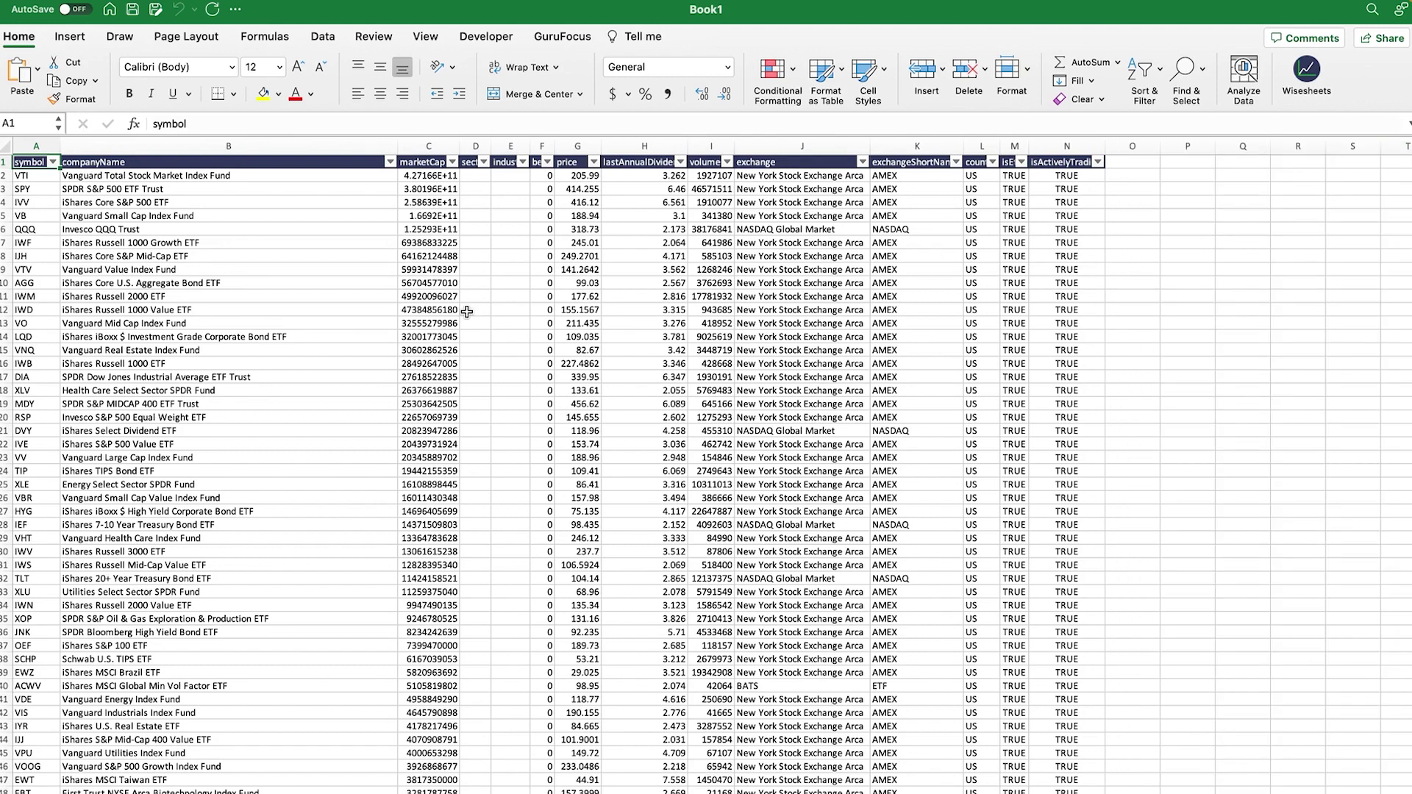
# - Look through the screened ETF table and examine symbols with exchange suffixes, such as DRMU.TO and BSX.PA
pyautogui.click(38, 178)
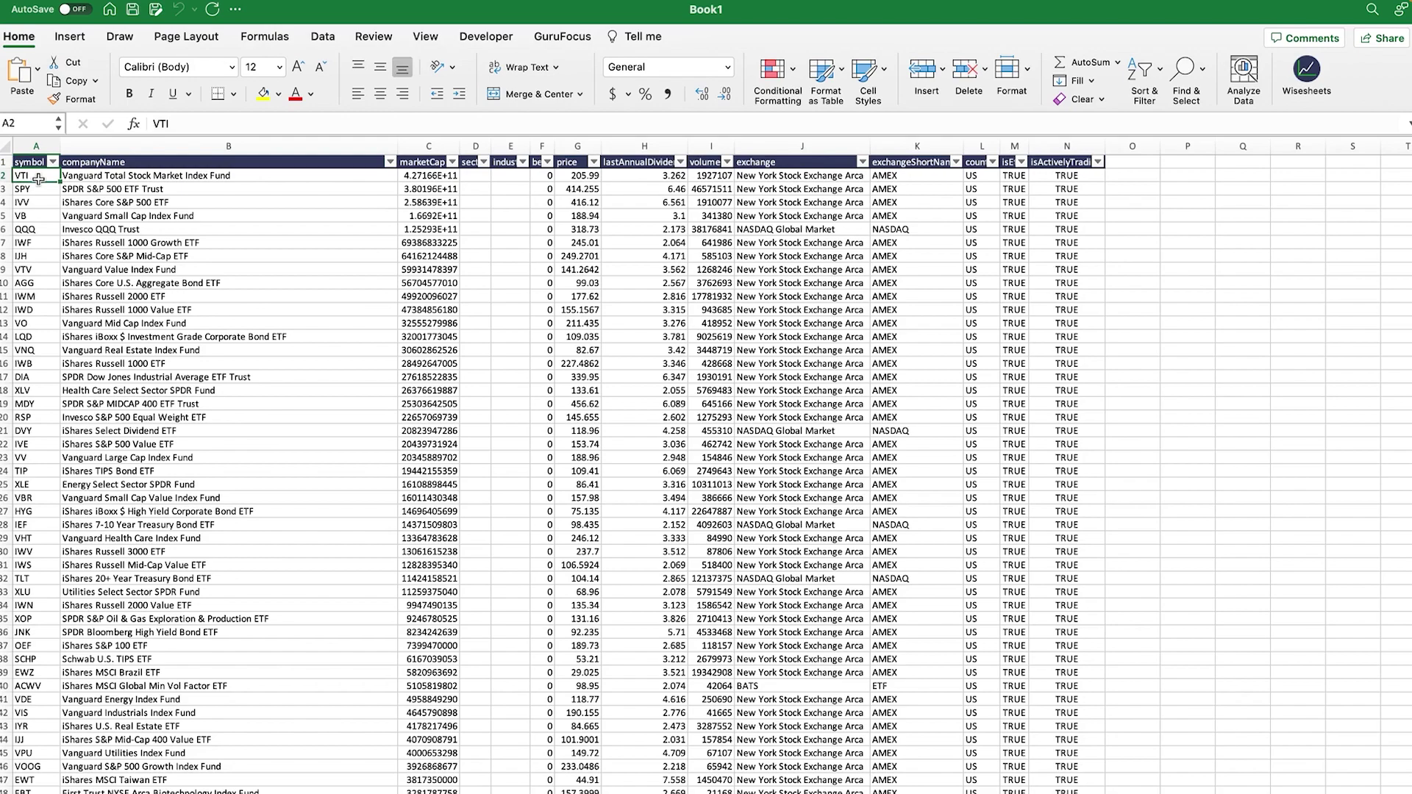
pyautogui.scroll(5, 56, 200)
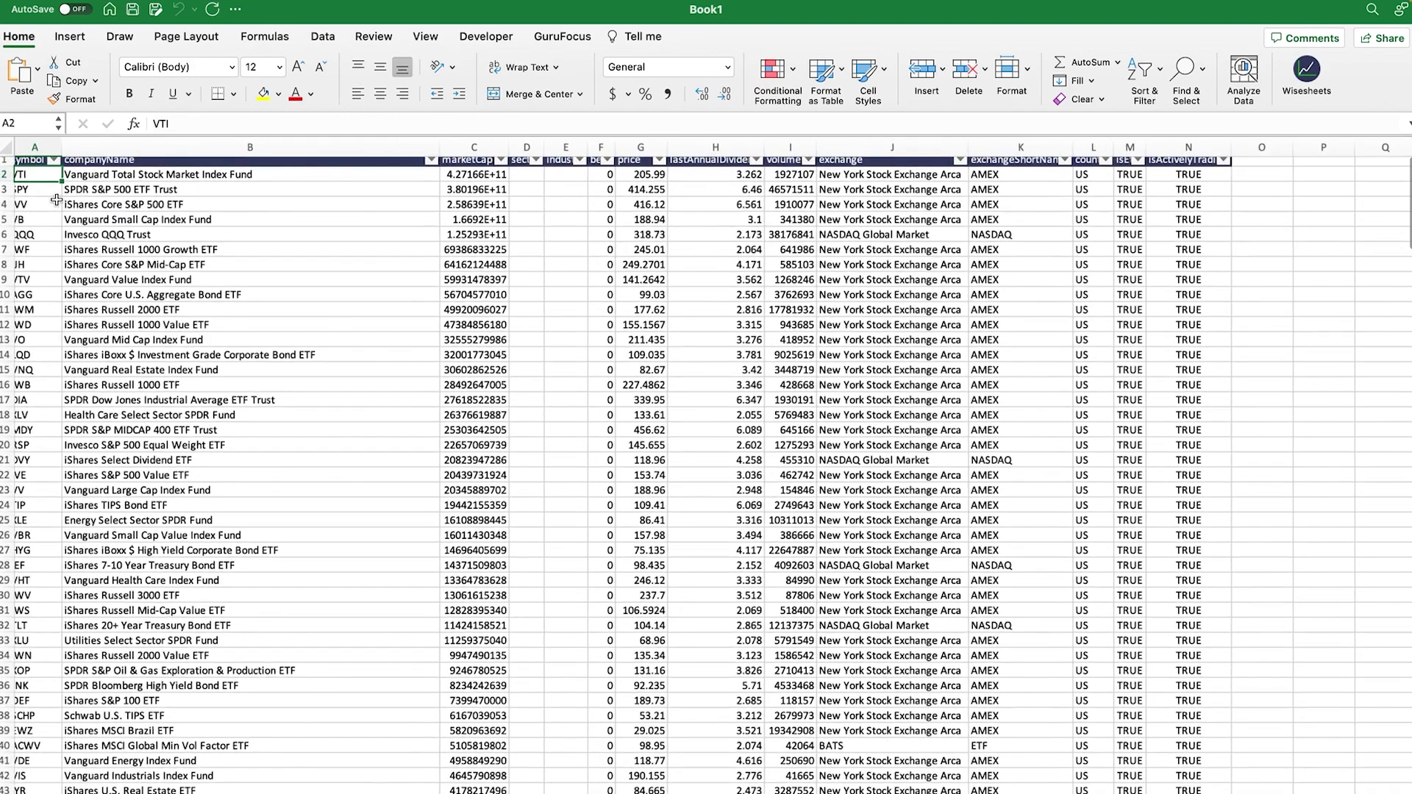
pyautogui.scroll(-2, 53, 210)
pyautogui.scroll(3, 44, 239)
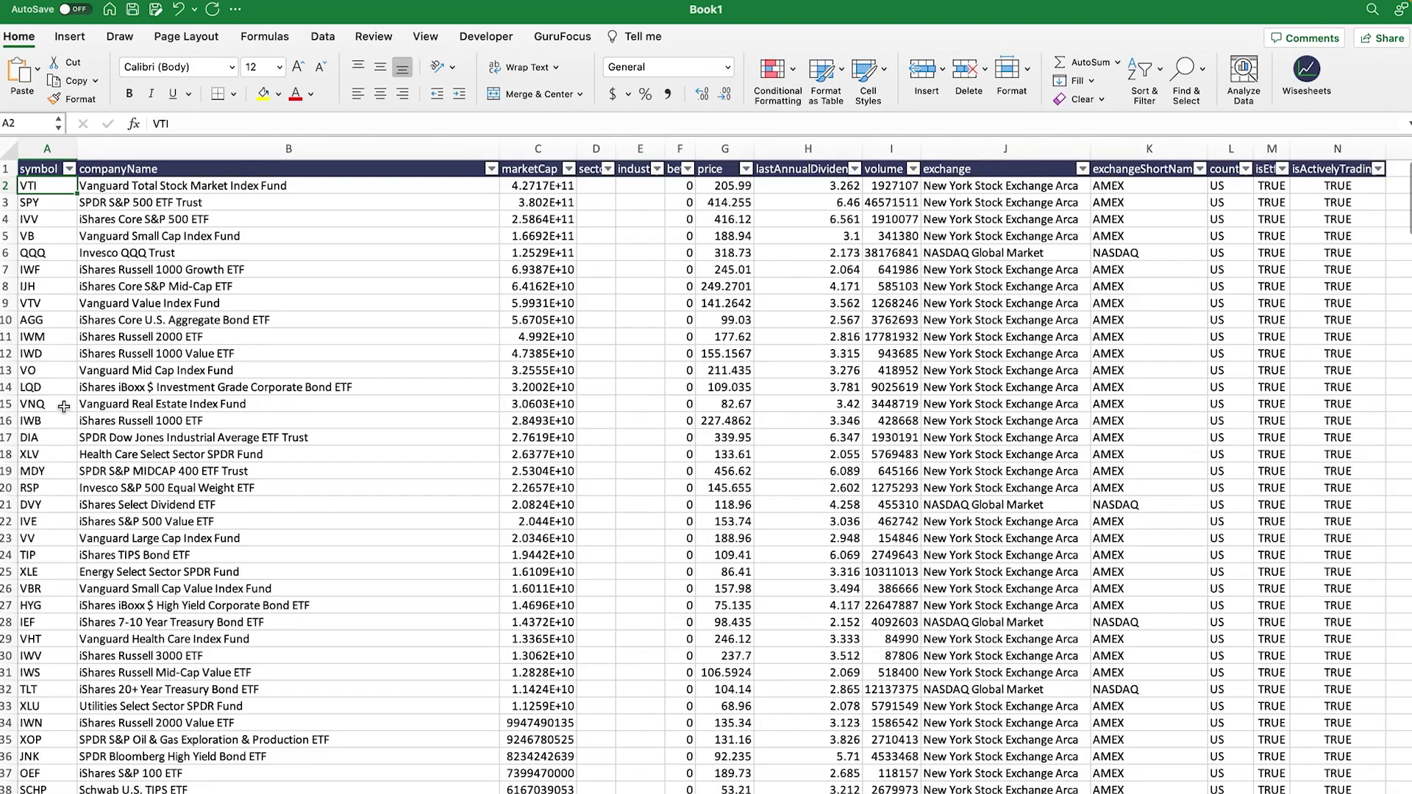
pyautogui.scroll(-15, 80, 327)
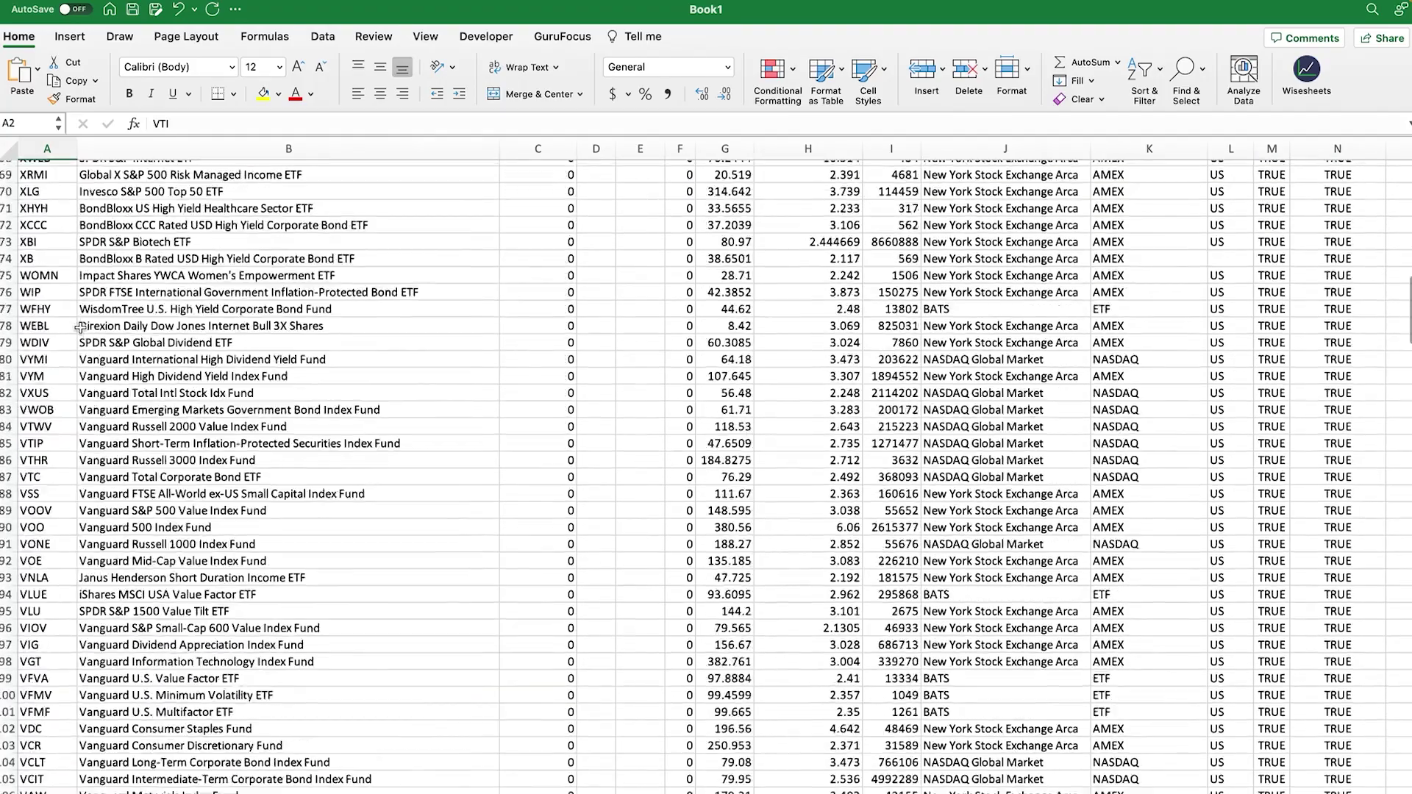
pyautogui.scroll(-20, 79, 327)
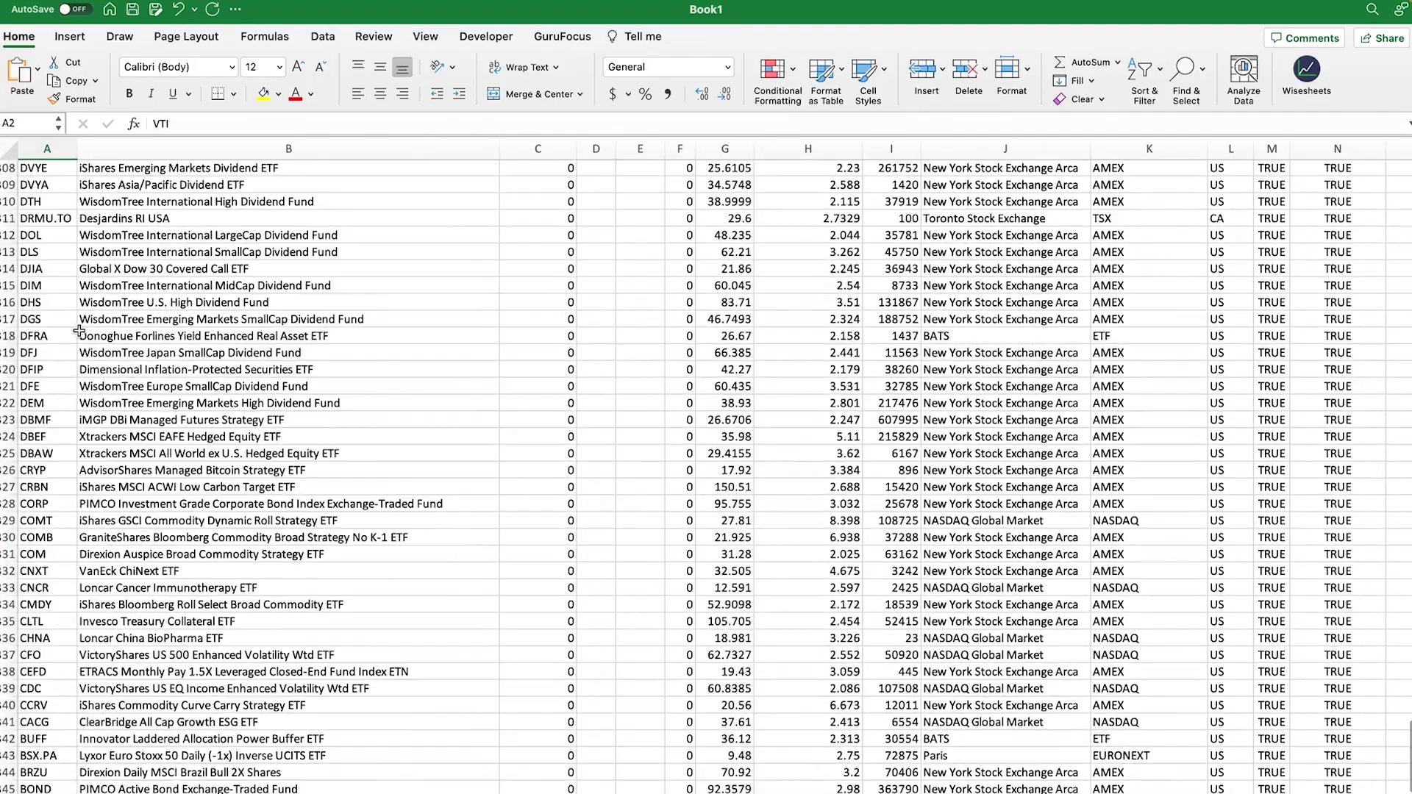
pyautogui.scroll(1, 80, 331)
pyautogui.click(55, 252)
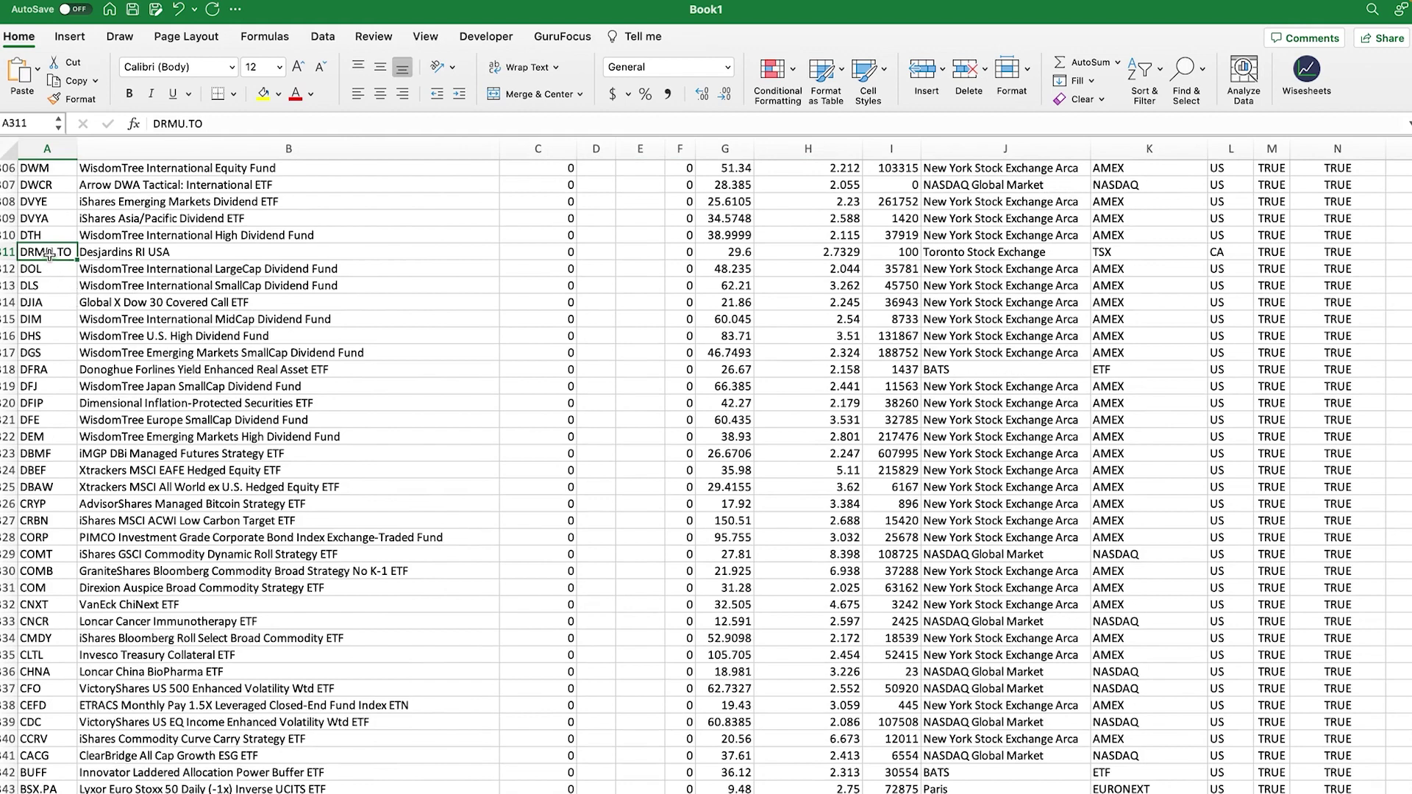
pyautogui.scroll(-2, 49, 255)
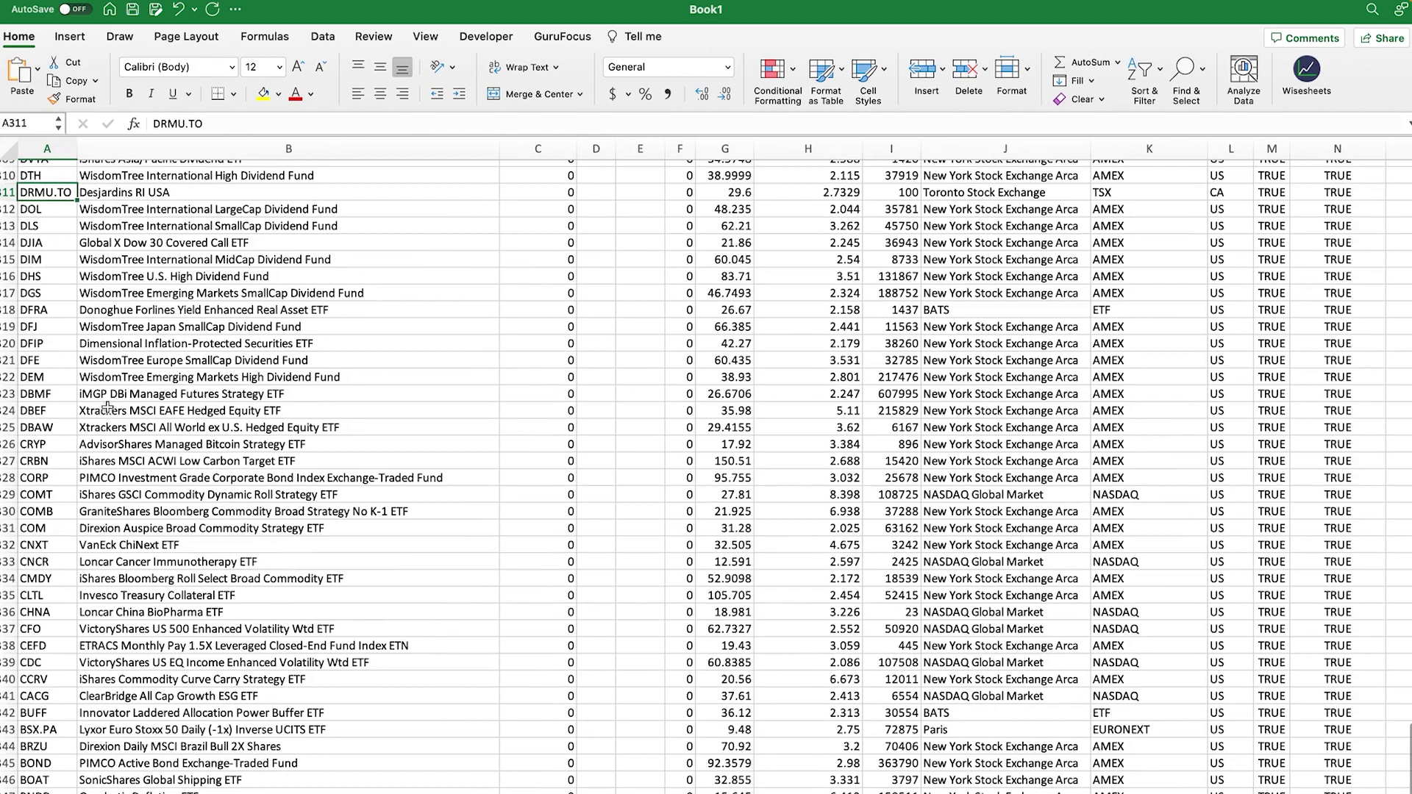
pyautogui.click(63, 728)
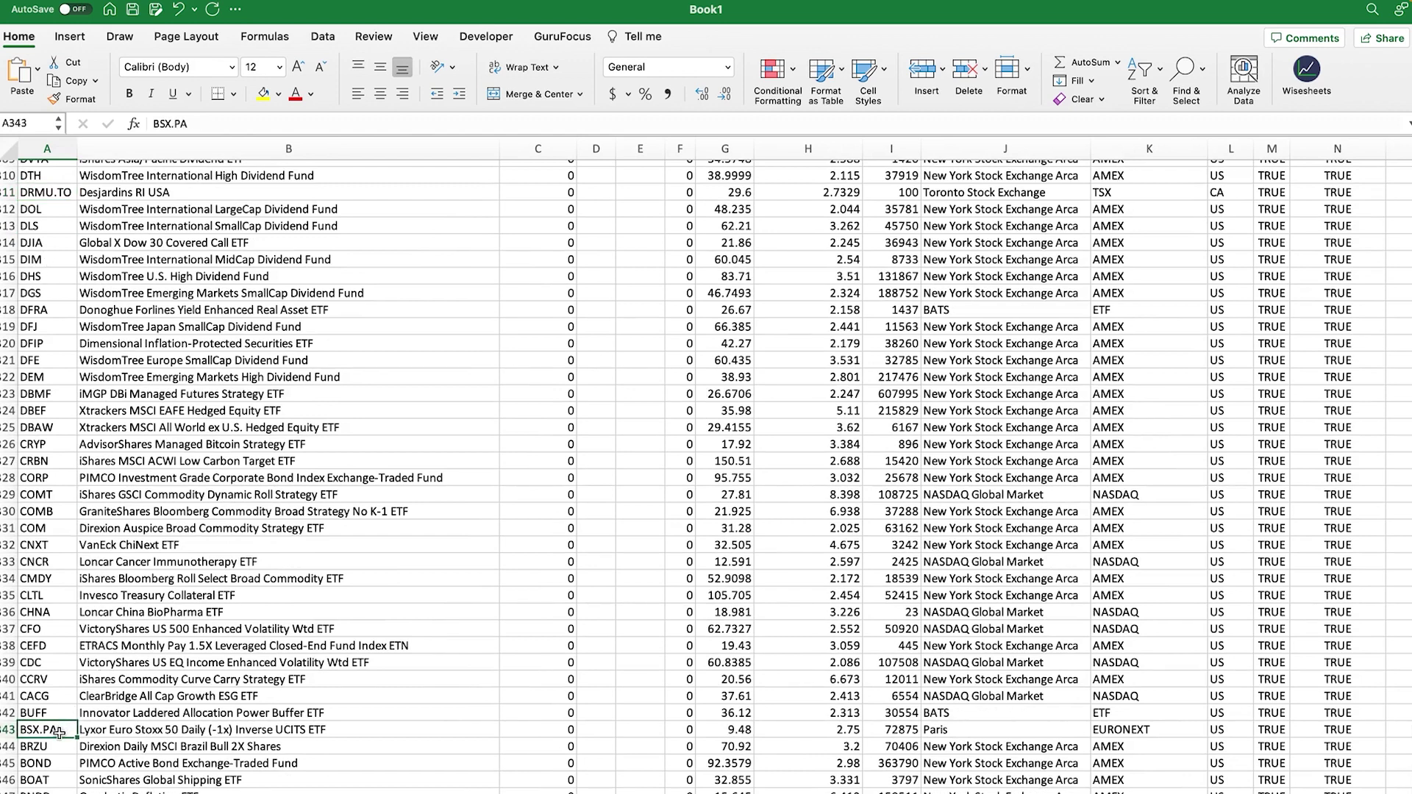
pyautogui.click(54, 512)
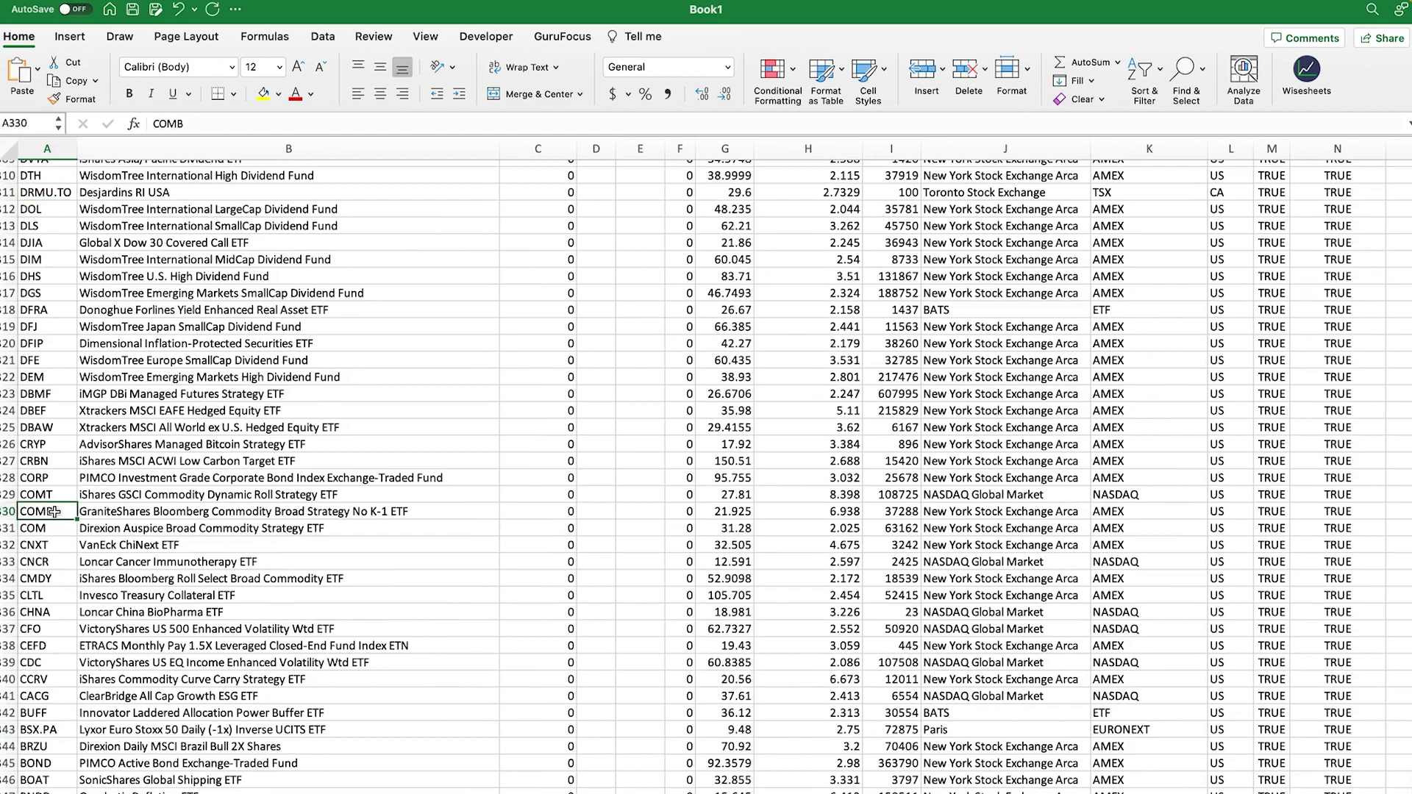
# - Go back to the start of the ETF table and check the beta column's filter options
pyautogui.hotkey('ctrl', 'Home')
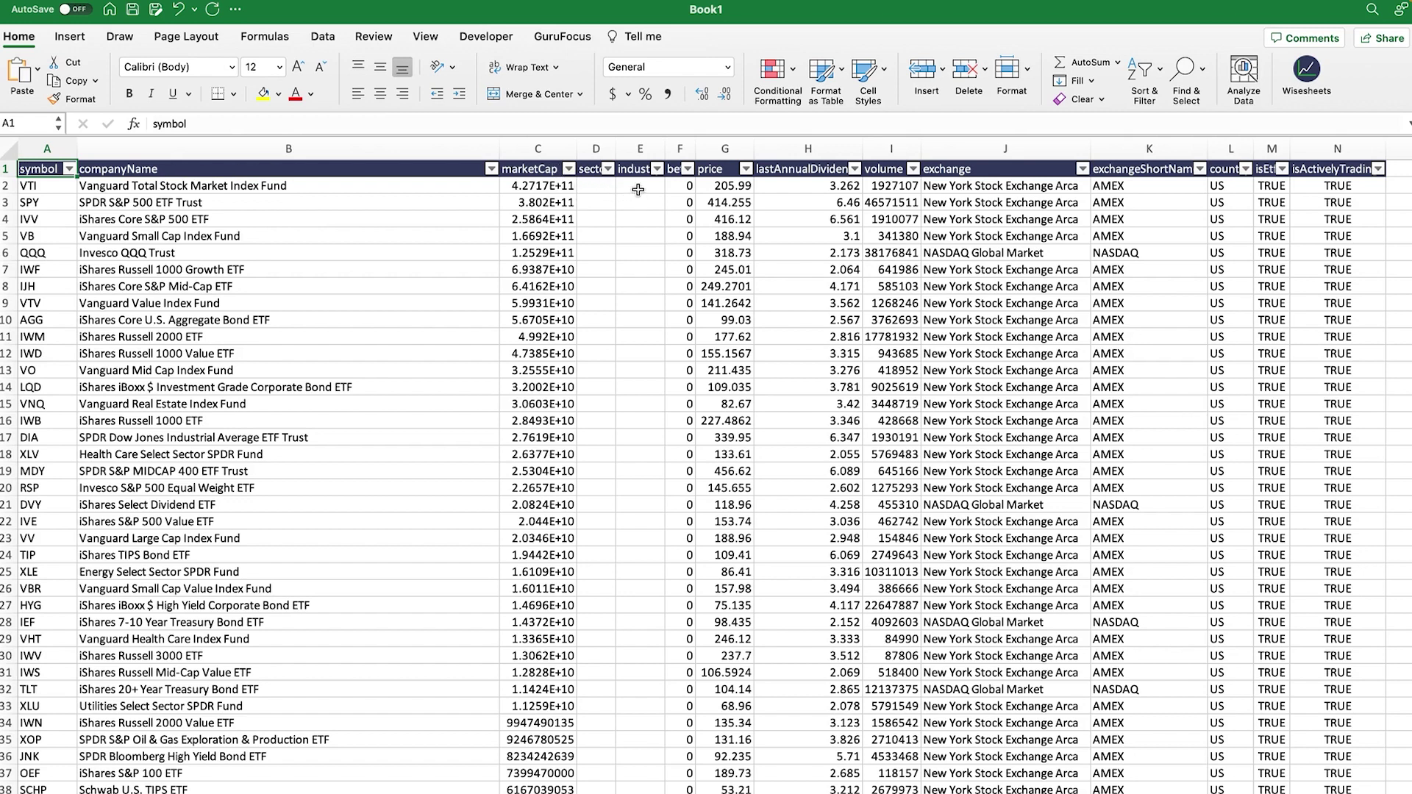
pyautogui.click(688, 169)
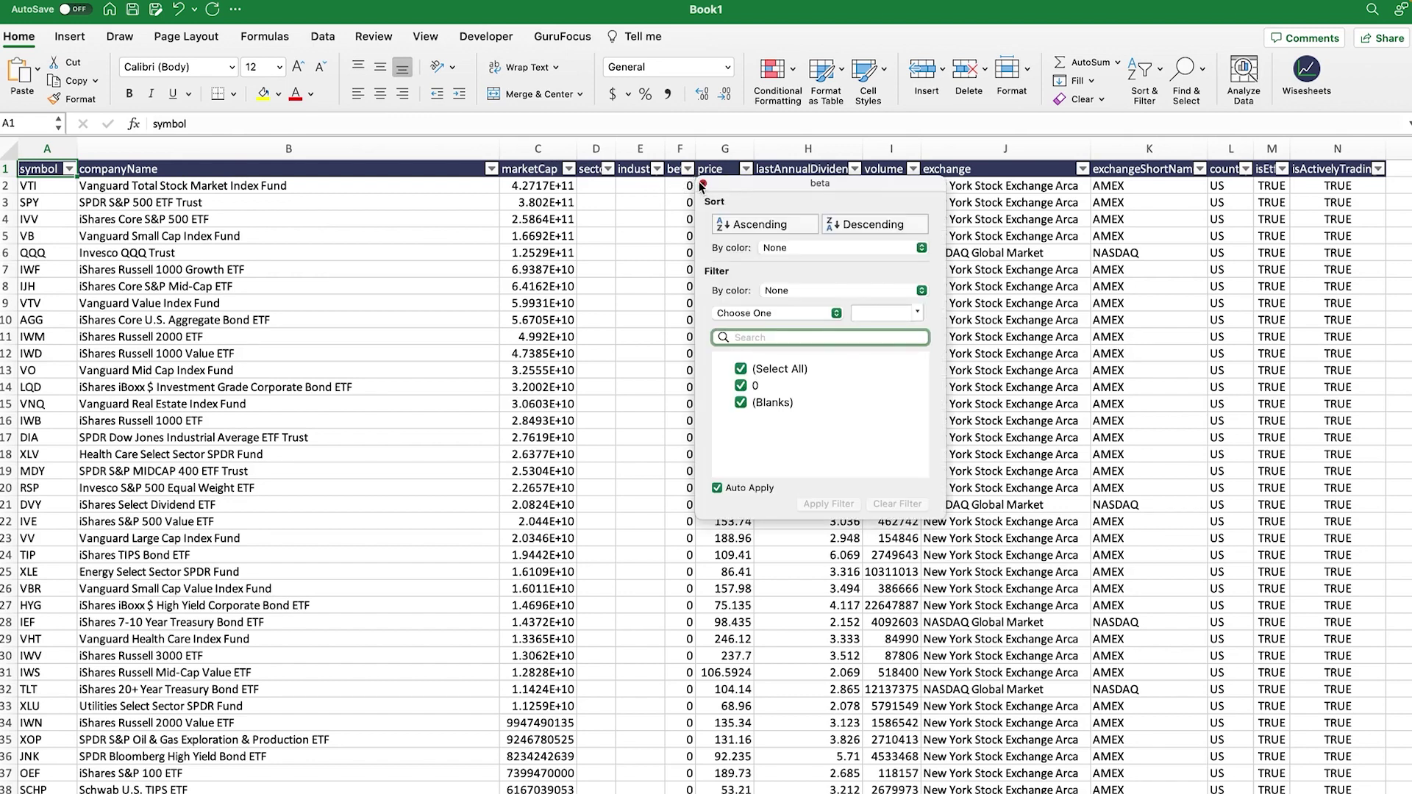
pyautogui.click(702, 185)
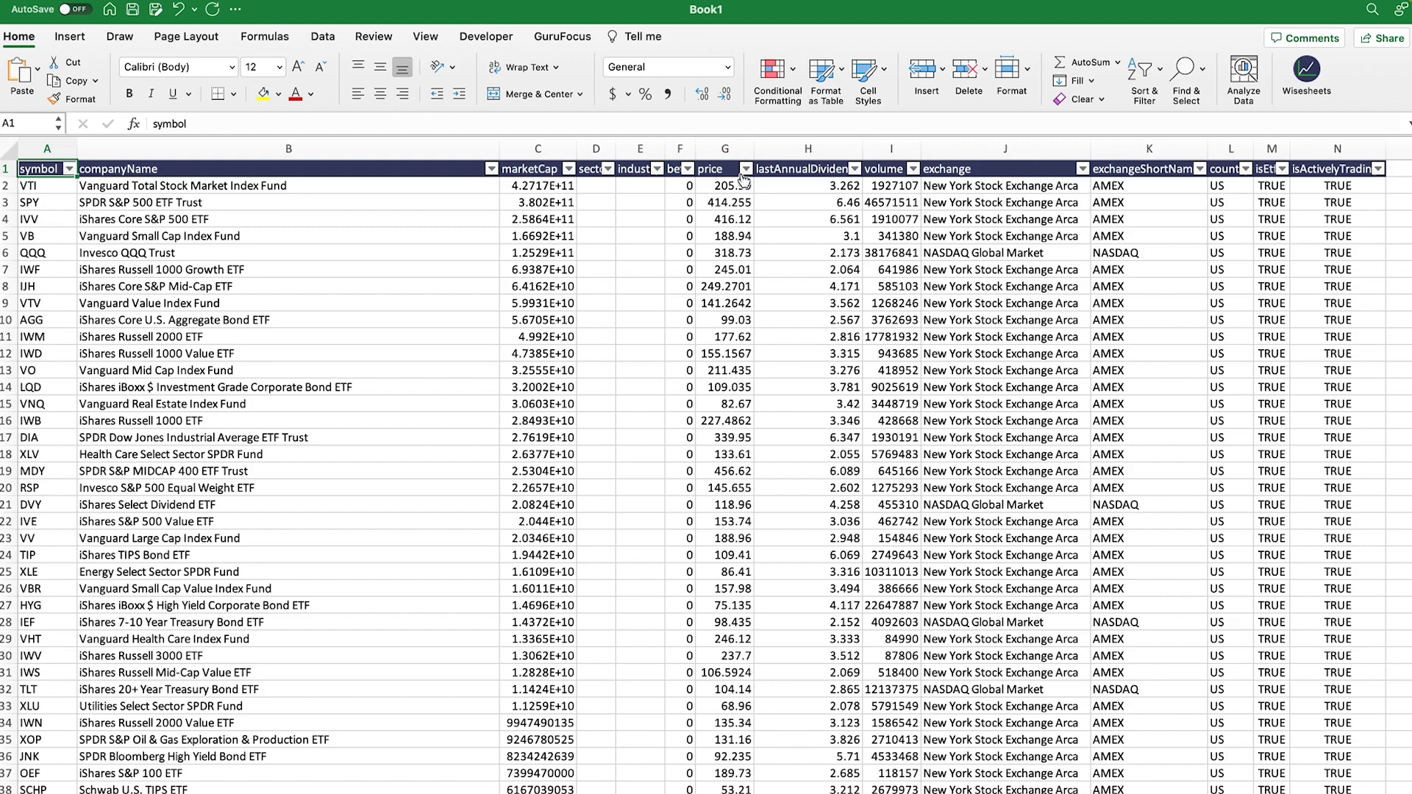
# - Sort the ETF table by lastAnnualDividend in descending order and close the sort and filter options
pyautogui.click(855, 170)
pyautogui.click(931, 228)
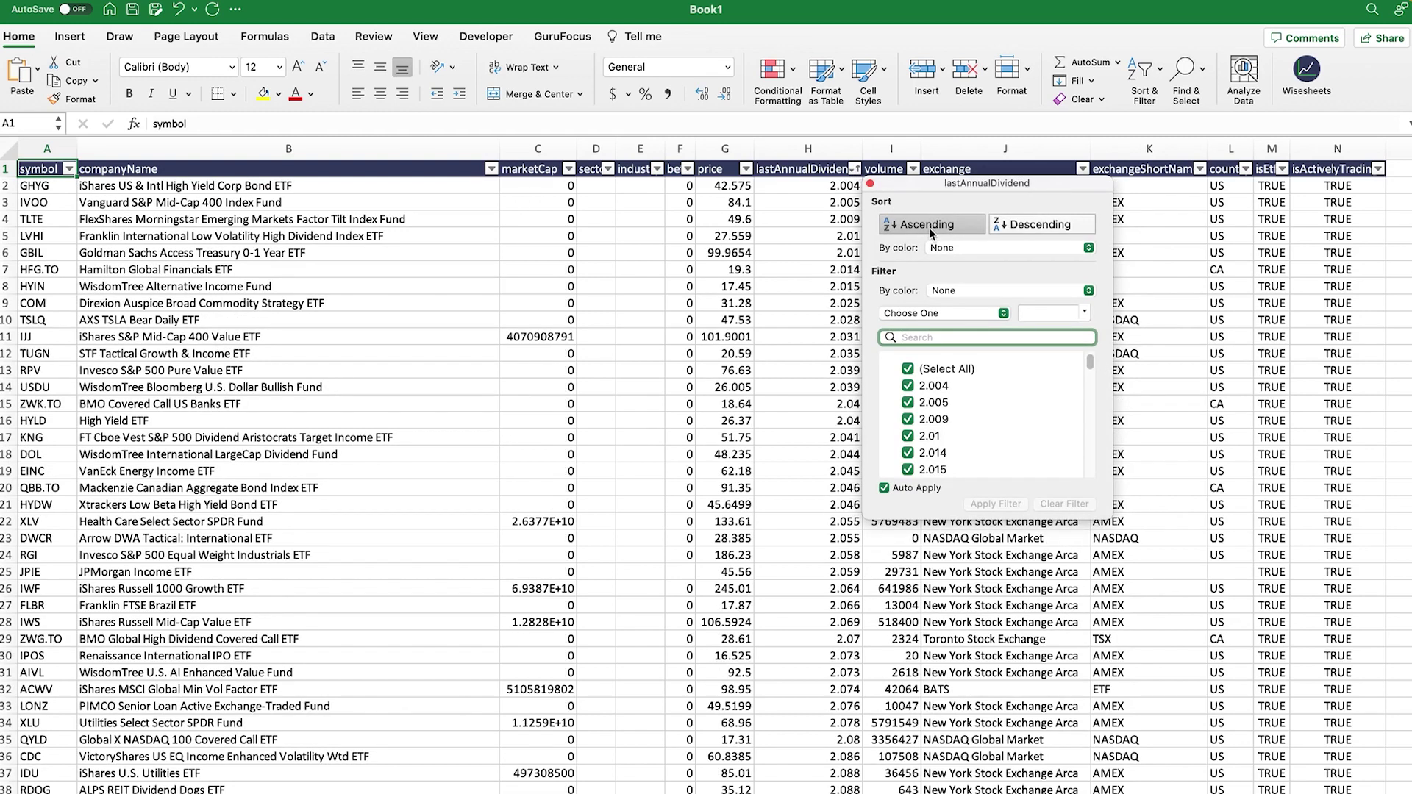
pyautogui.moveTo(925, 188); pyautogui.dragTo(1031, 197)
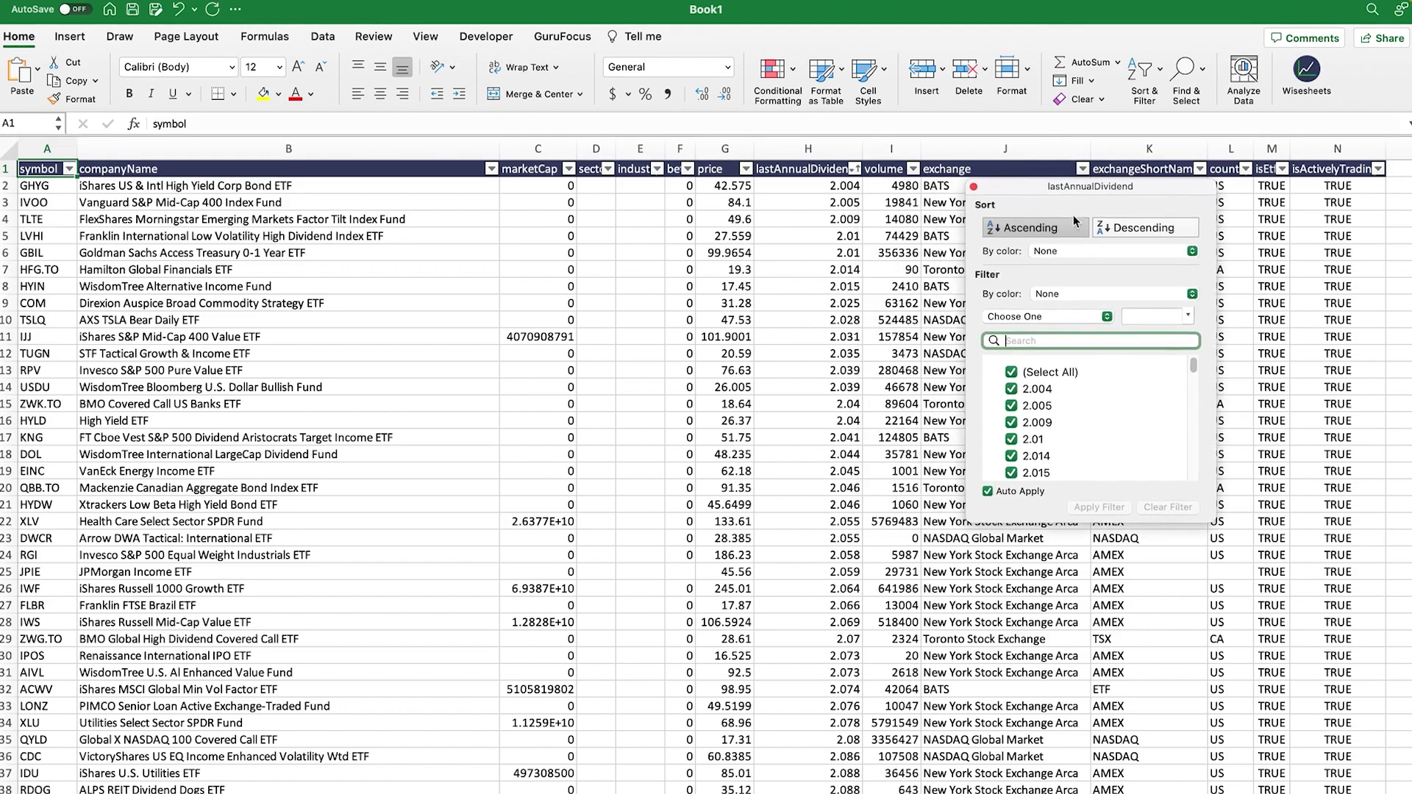
pyautogui.click(1117, 230)
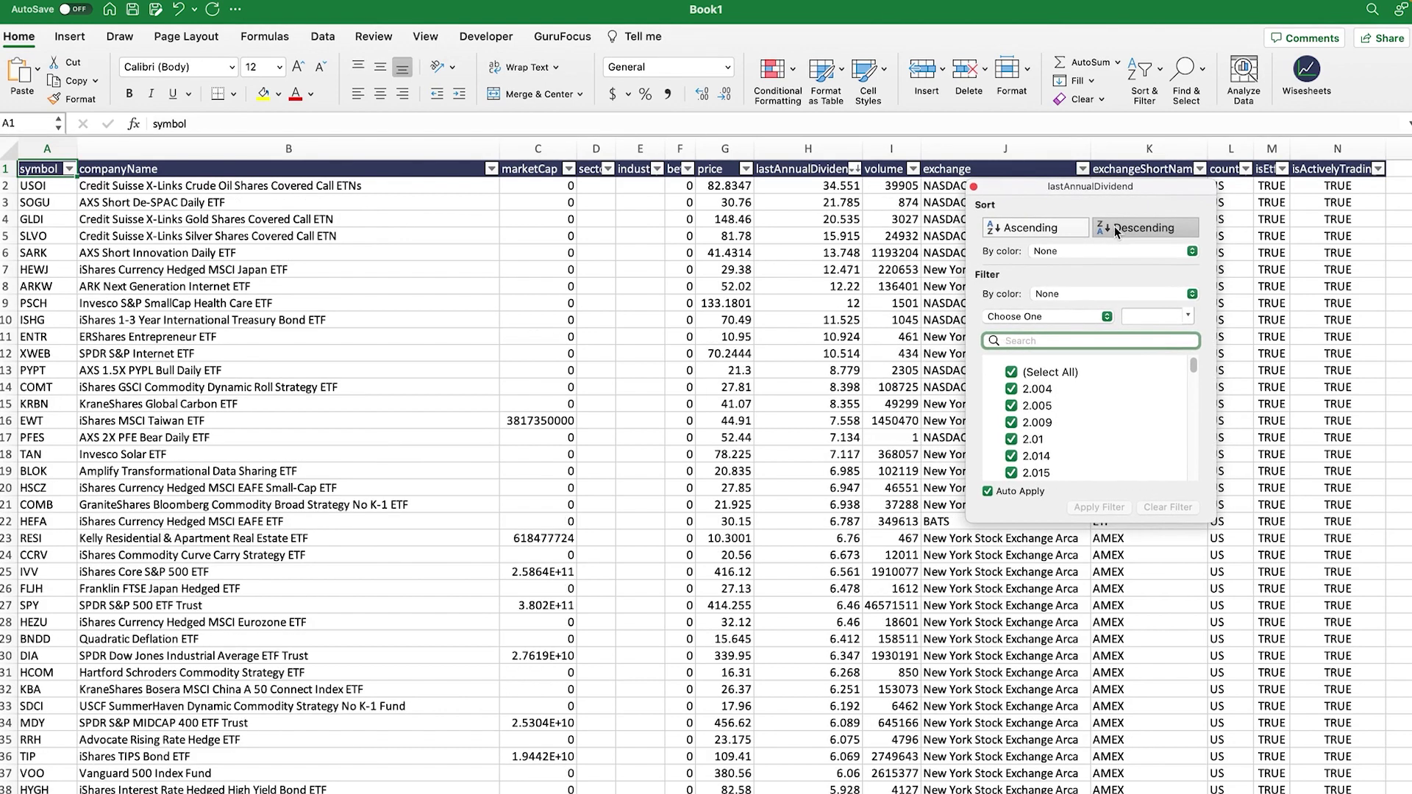
pyautogui.click(974, 187)
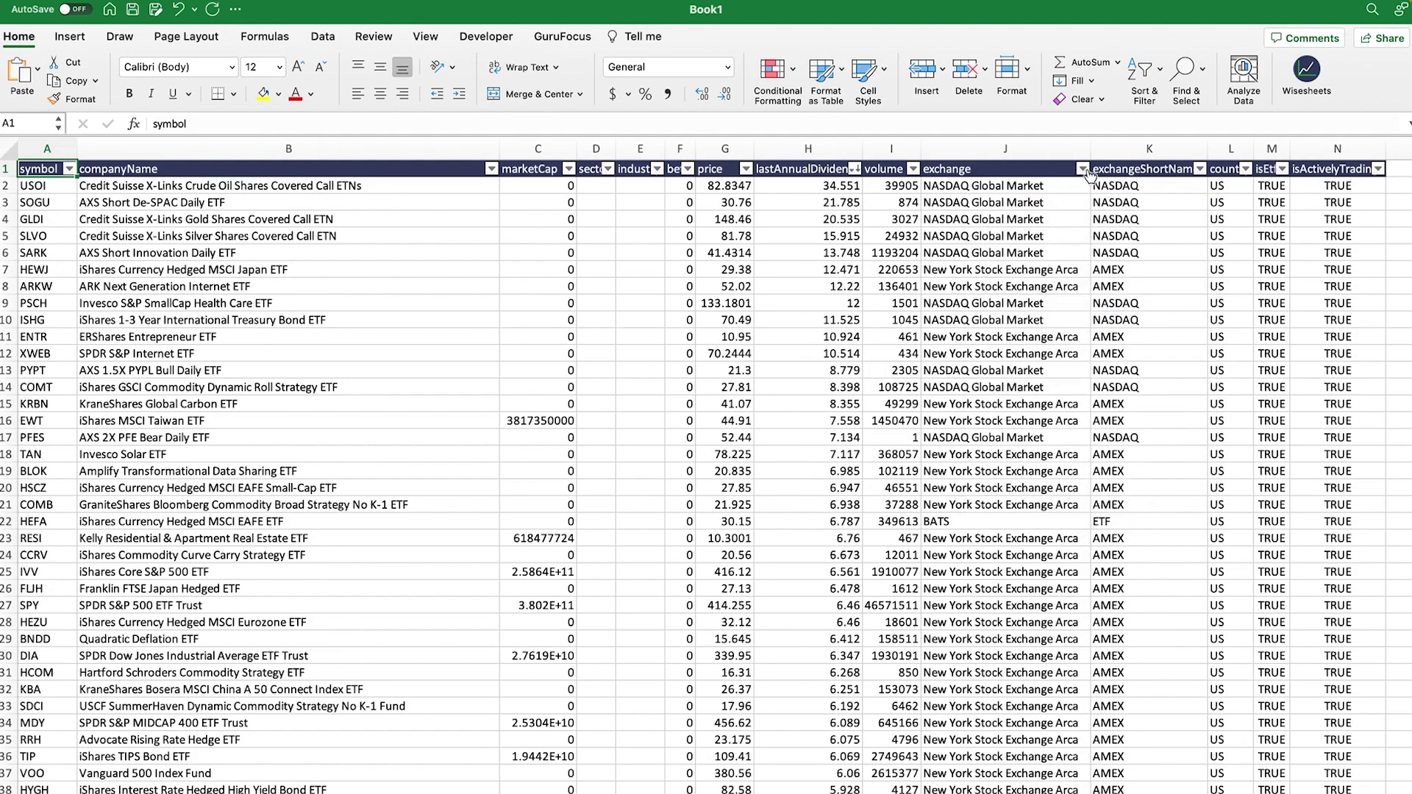
# - Filter the exchange column to Paris, Toronto Stock Exchange and BATS, and reopen that filter to clear it
pyautogui.click(1082, 169)
pyautogui.click(1134, 368)
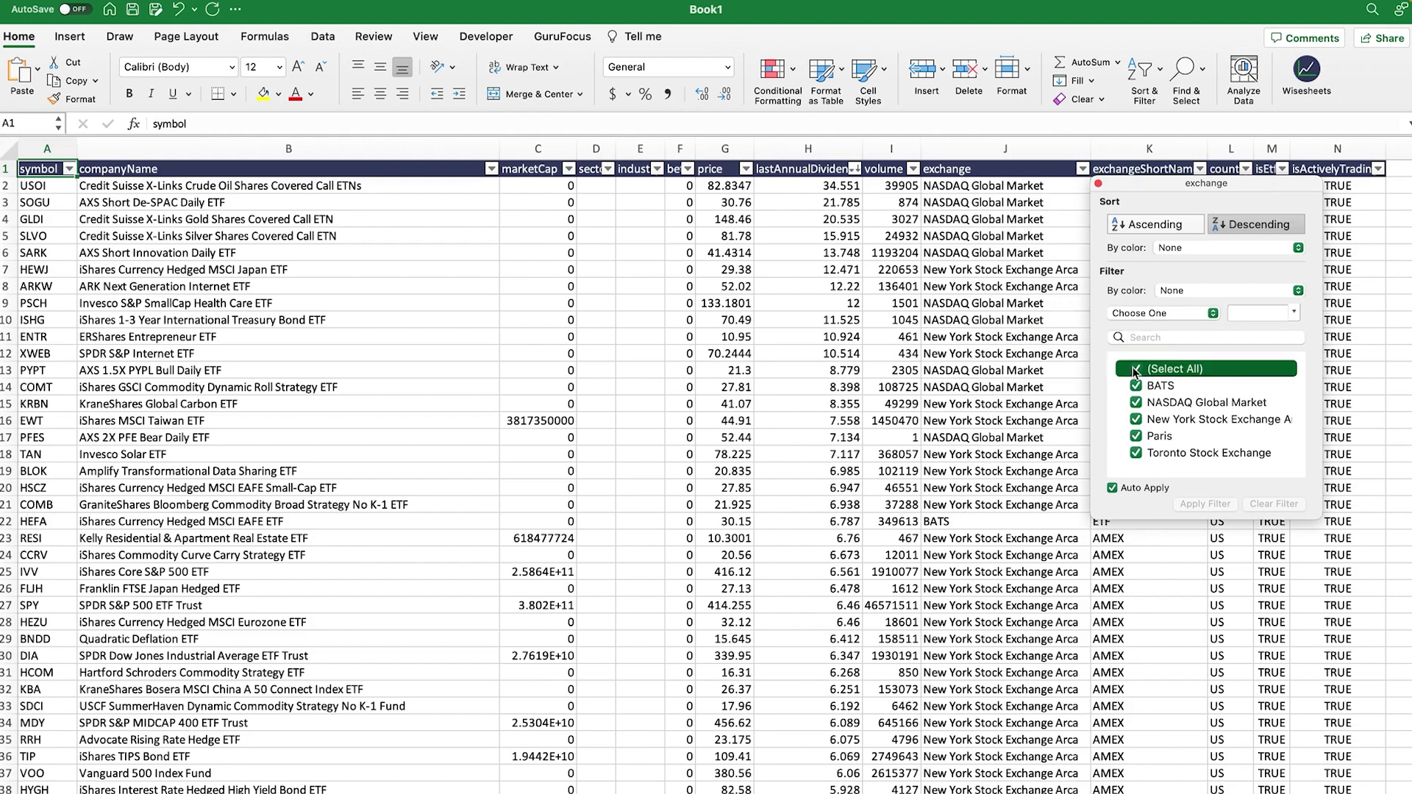
pyautogui.click(1136, 436)
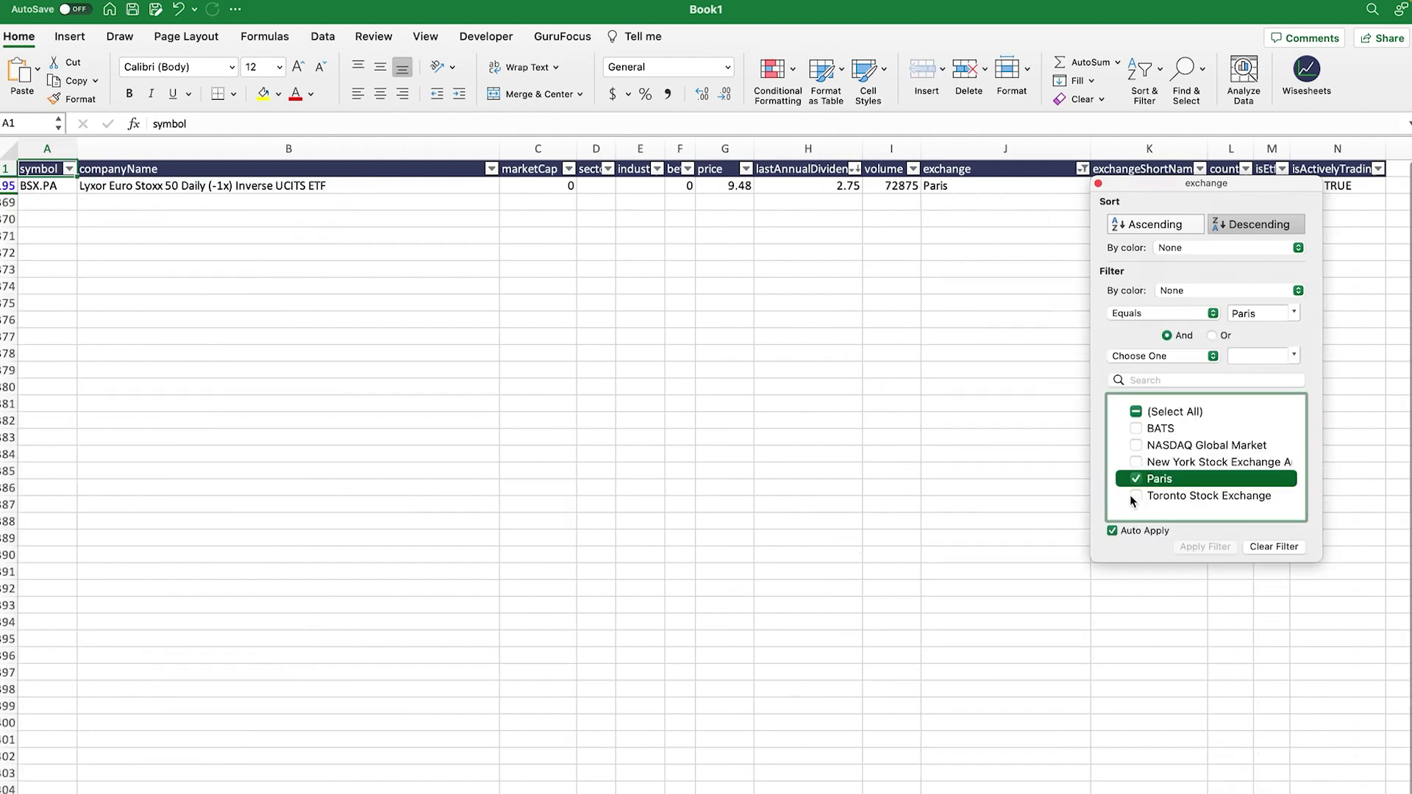
pyautogui.click(1135, 496)
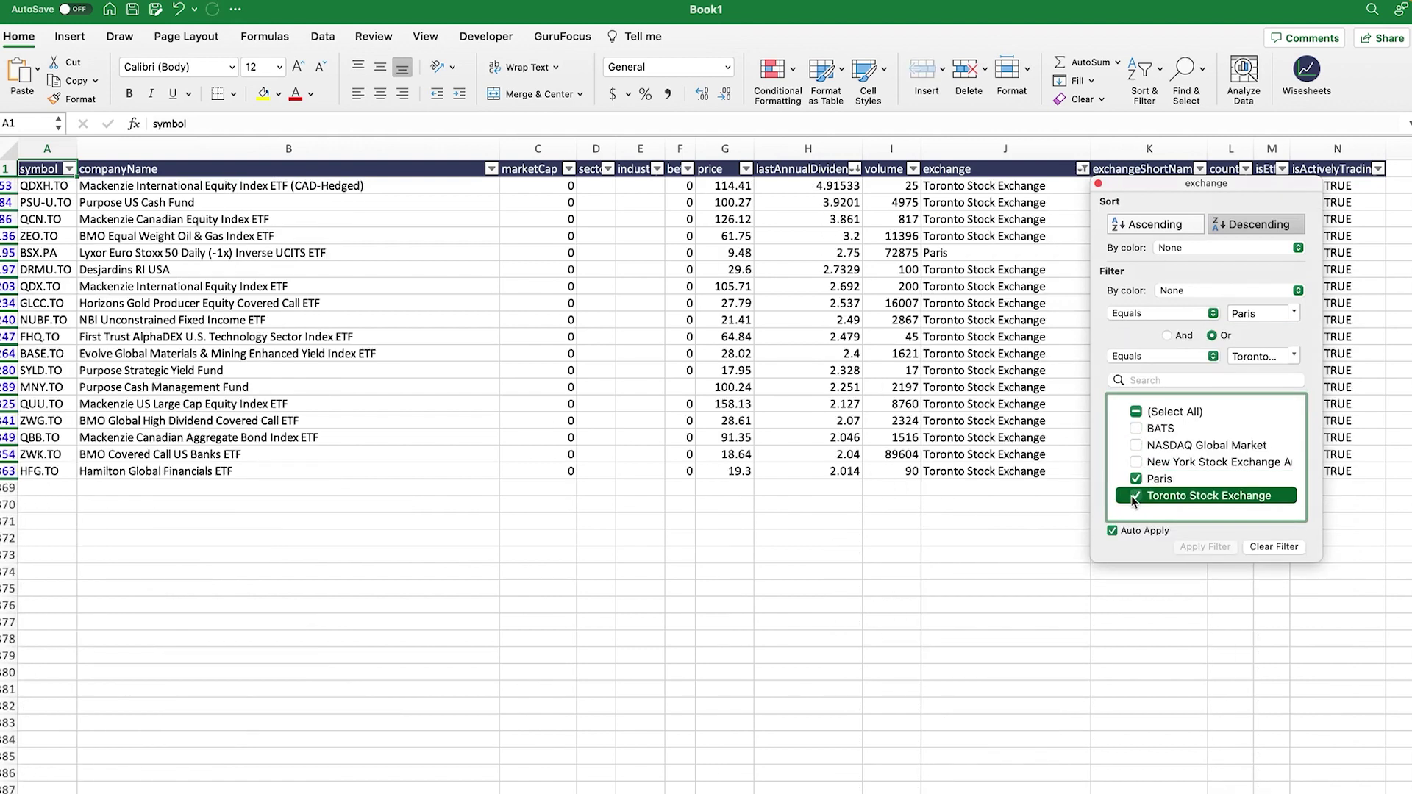
pyautogui.click(1135, 431)
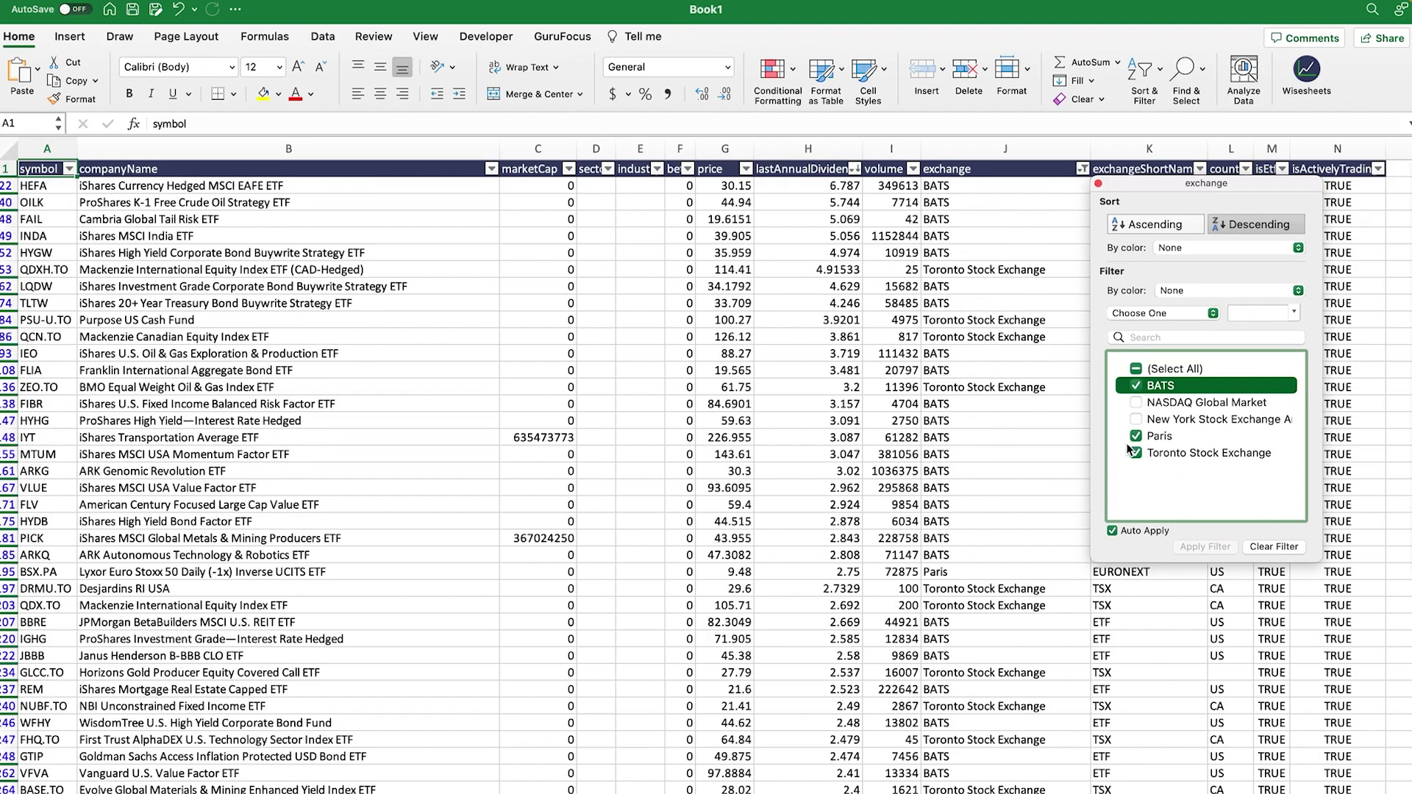
pyautogui.click(1084, 169)
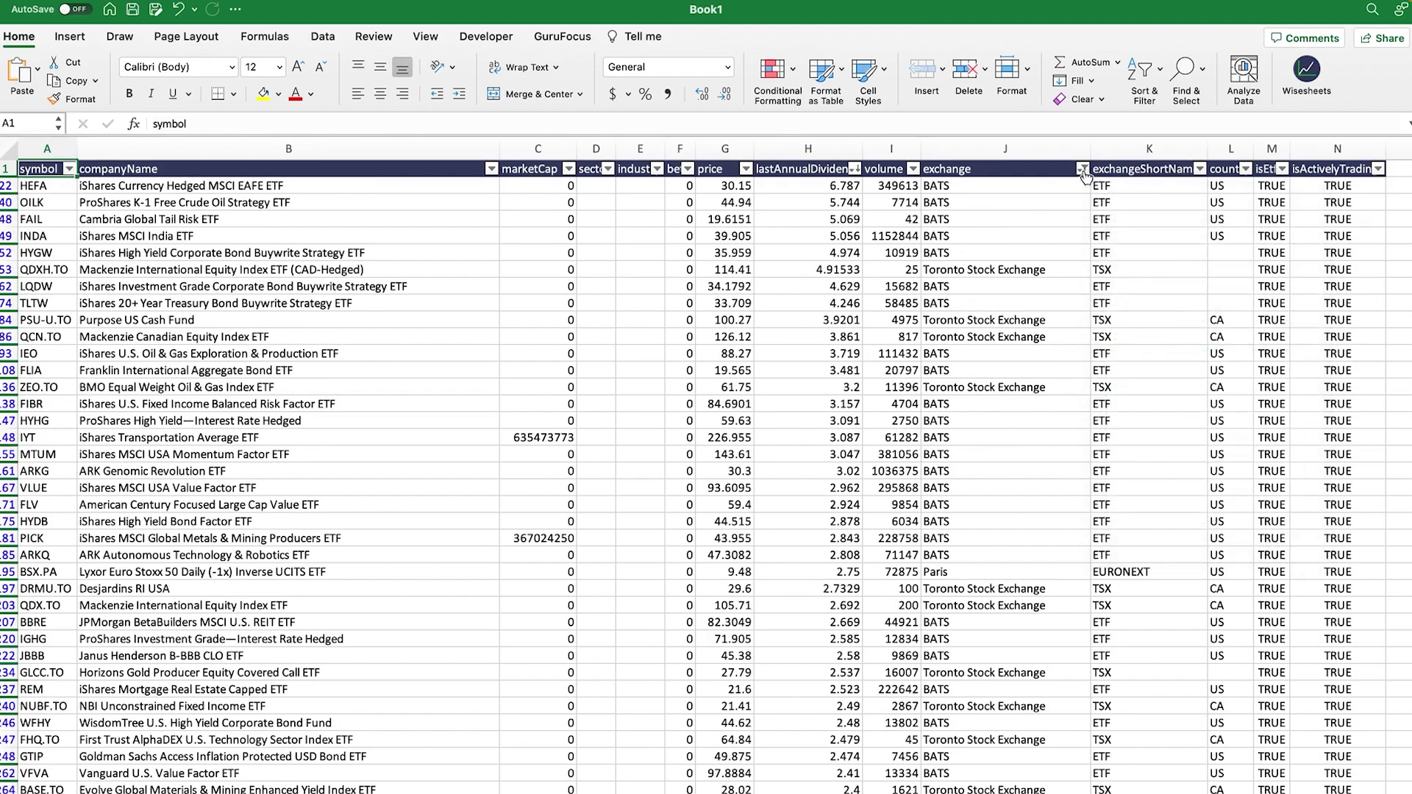
pyautogui.click(1084, 169)
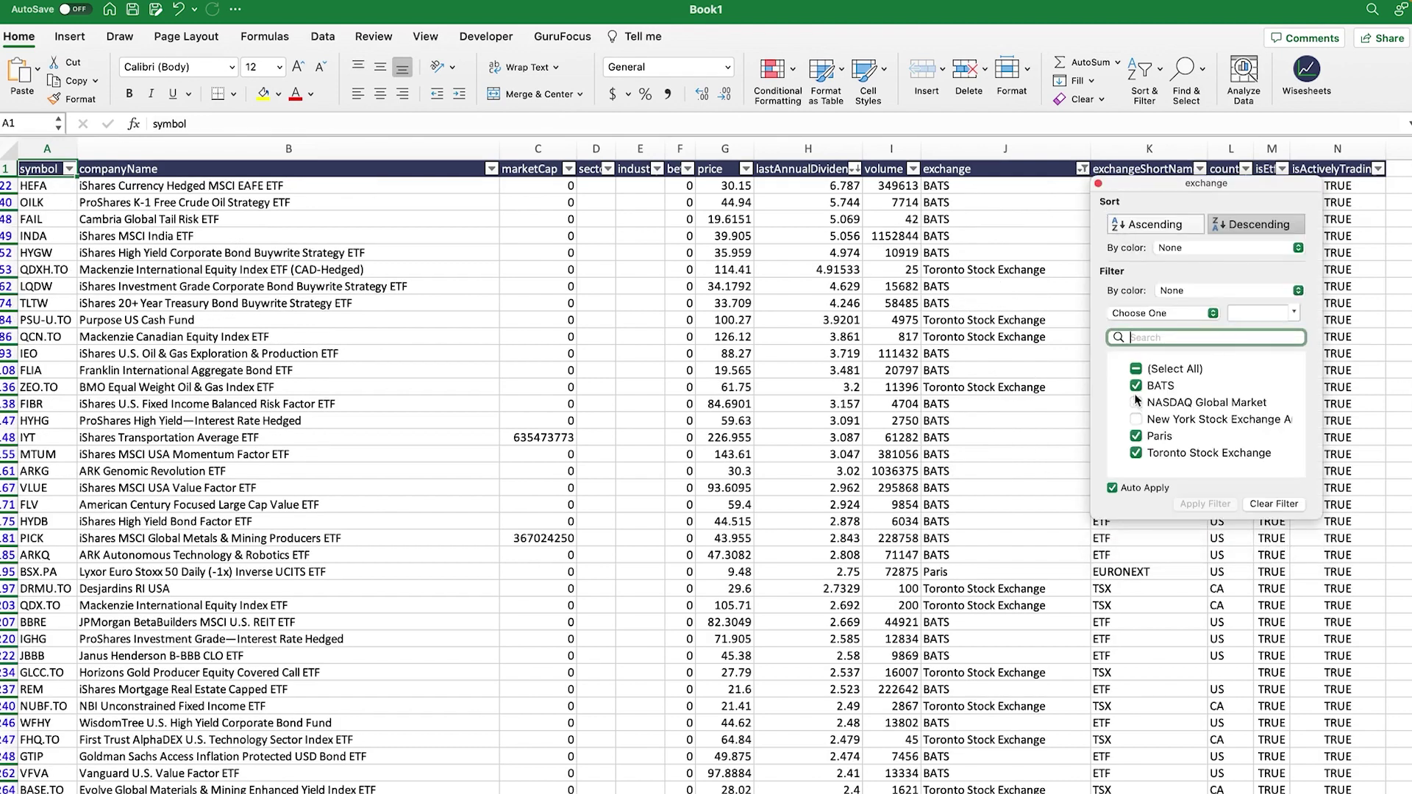
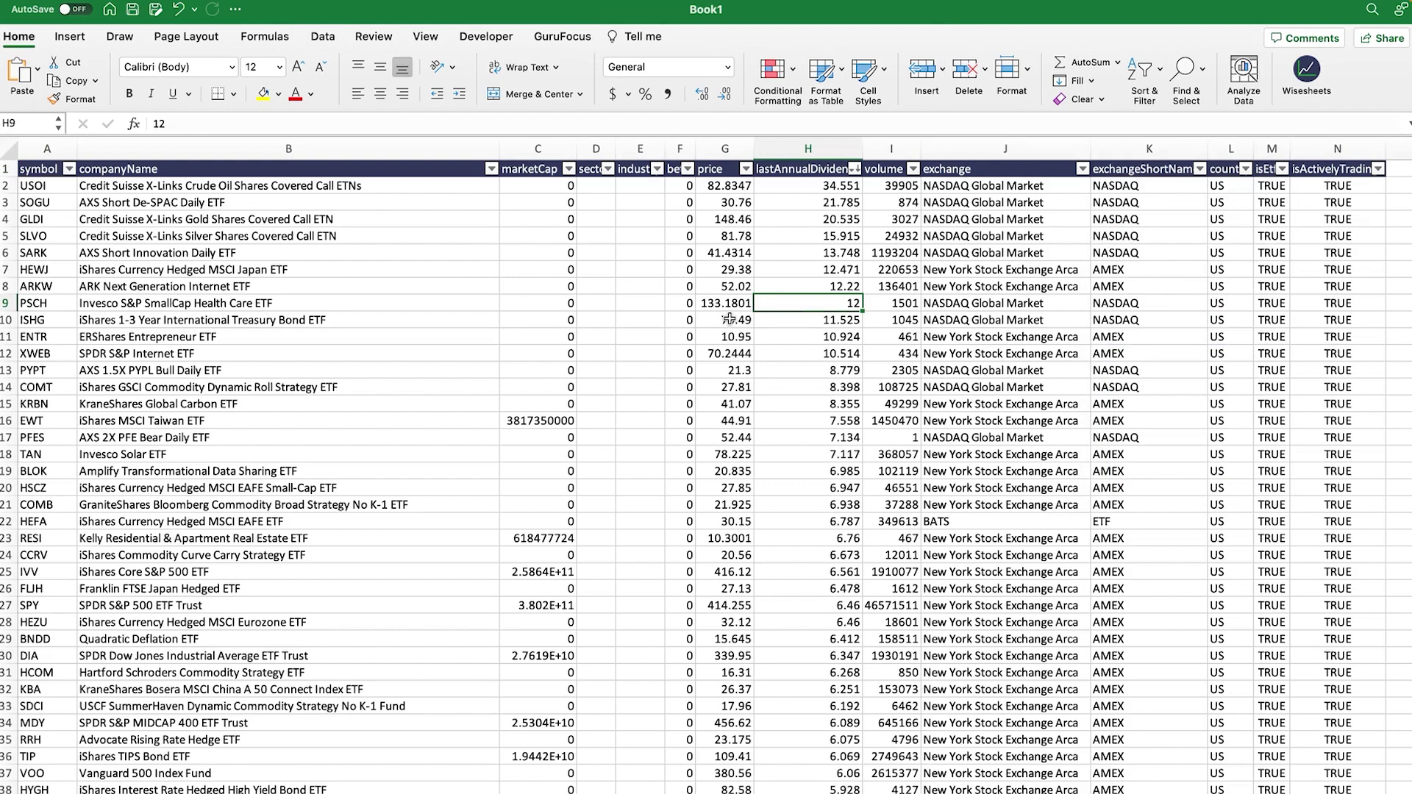
# - Examine the table's header fields from companyName to isActivelyTrading and mark the empty header cells starting at O1
pyautogui.click(173, 171)
pyautogui.moveTo(239, 170); pyautogui.dragTo(1375, 170)
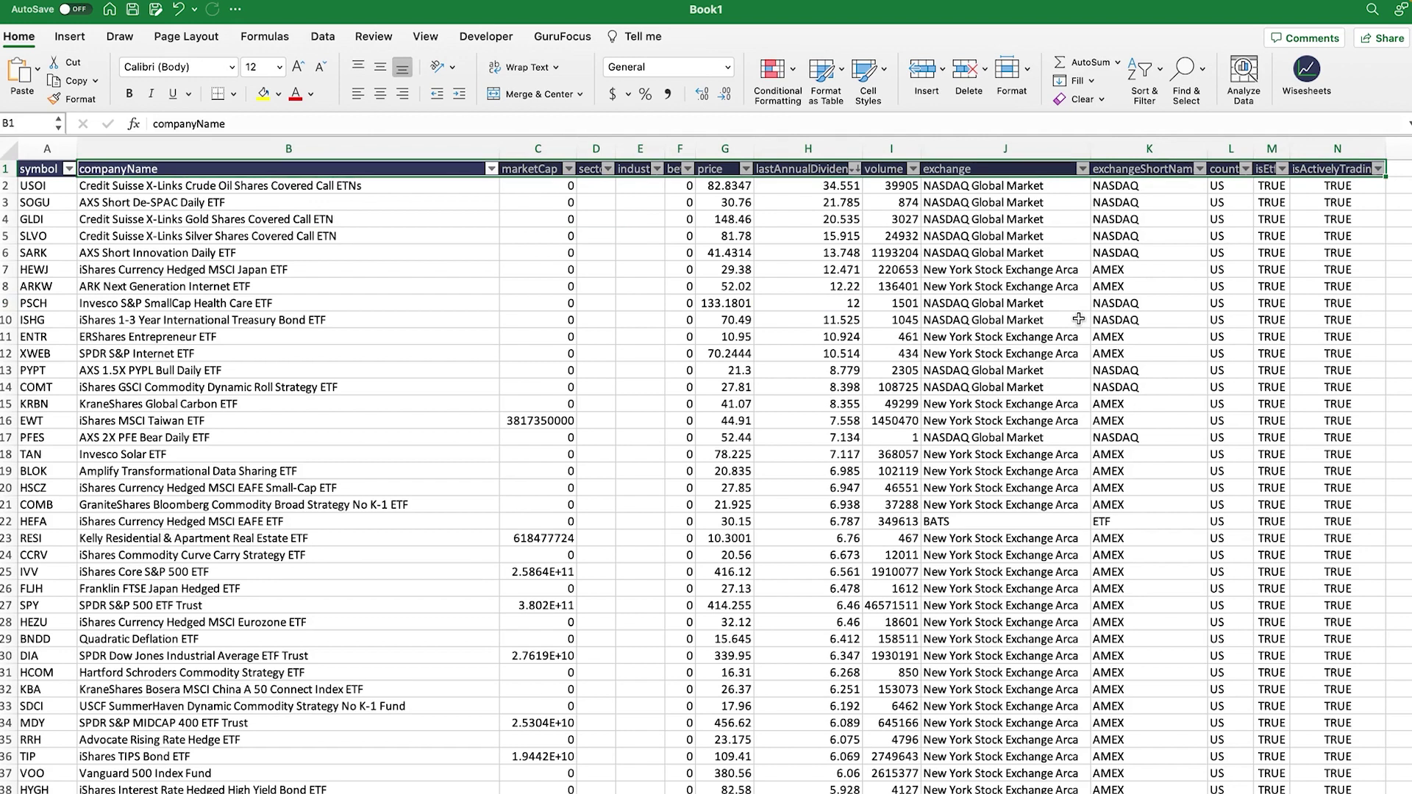
pyautogui.scroll(-5, 1078, 318)
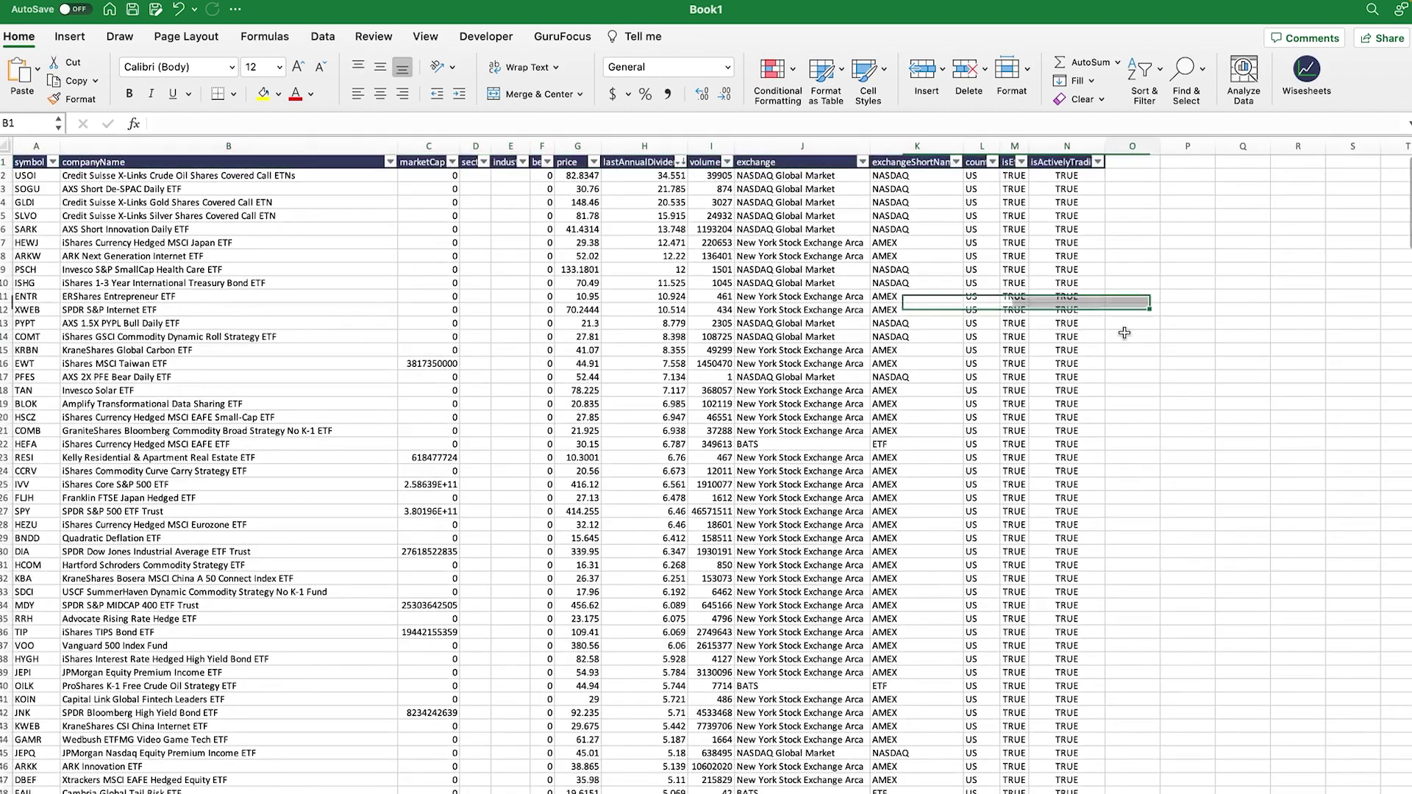
pyautogui.click(1124, 333)
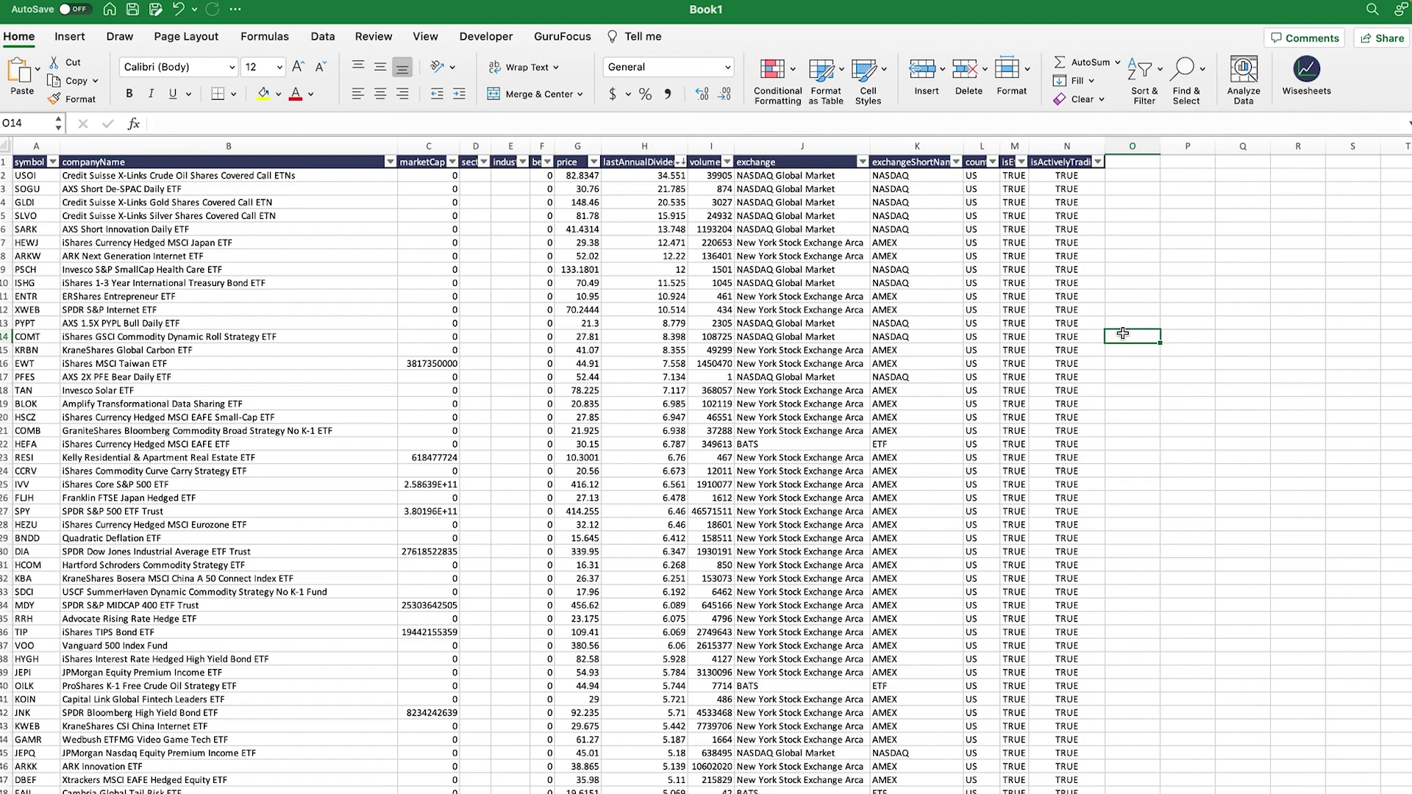
pyautogui.moveTo(1136, 164); pyautogui.dragTo(1332, 174)
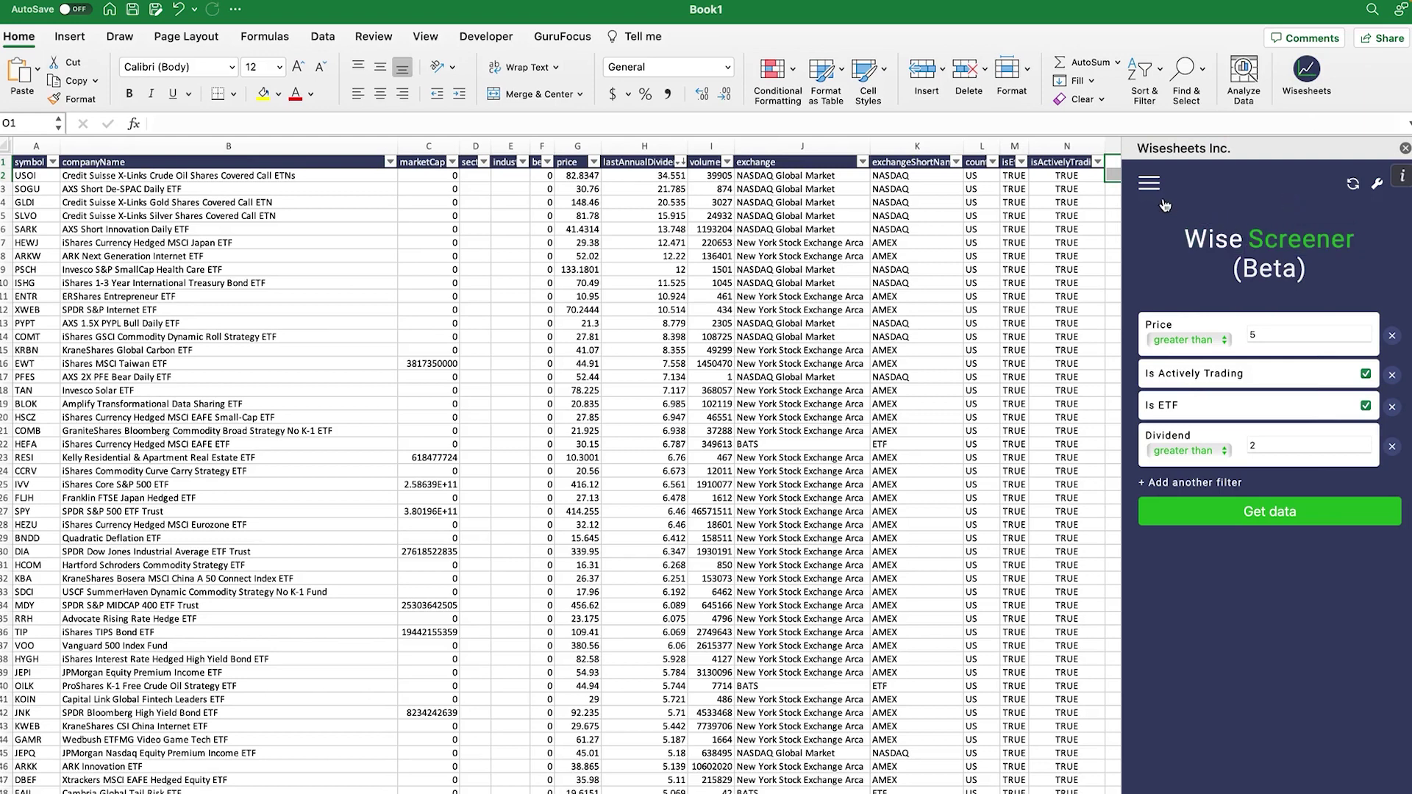
# - Switch Wisesheets to the WISE Function page and open its list of available data in the browser
pyautogui.click(1150, 184)
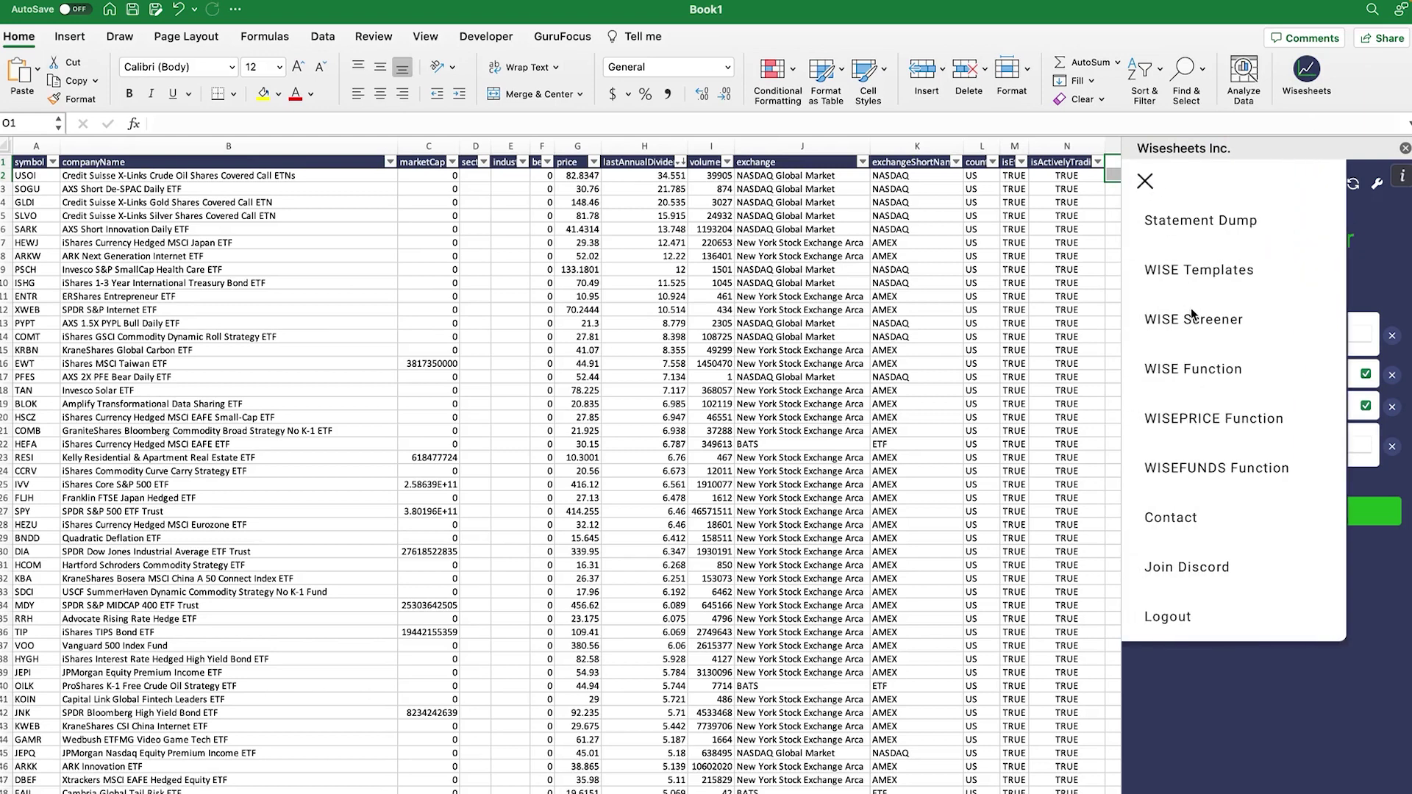
pyautogui.click(1170, 372)
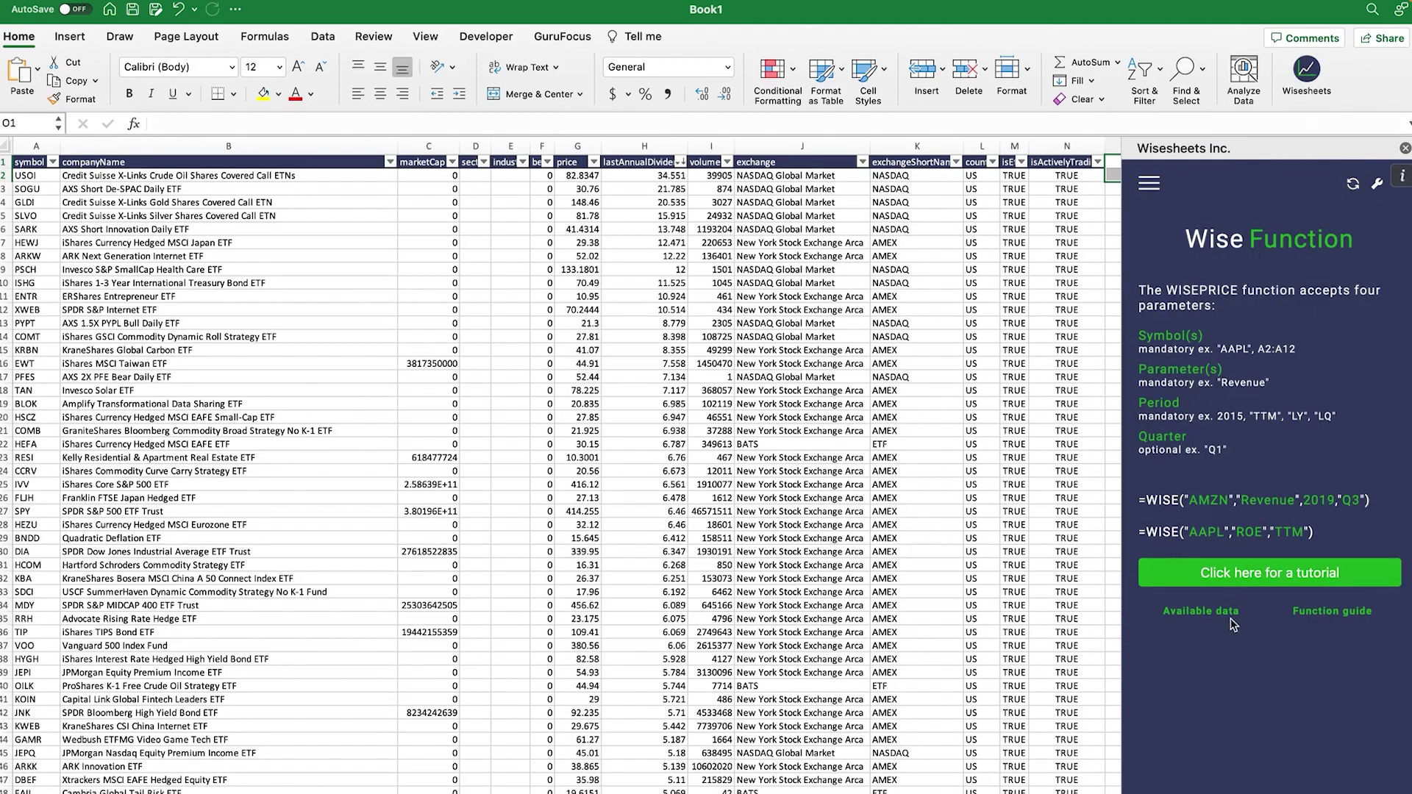
pyautogui.click(1207, 612)
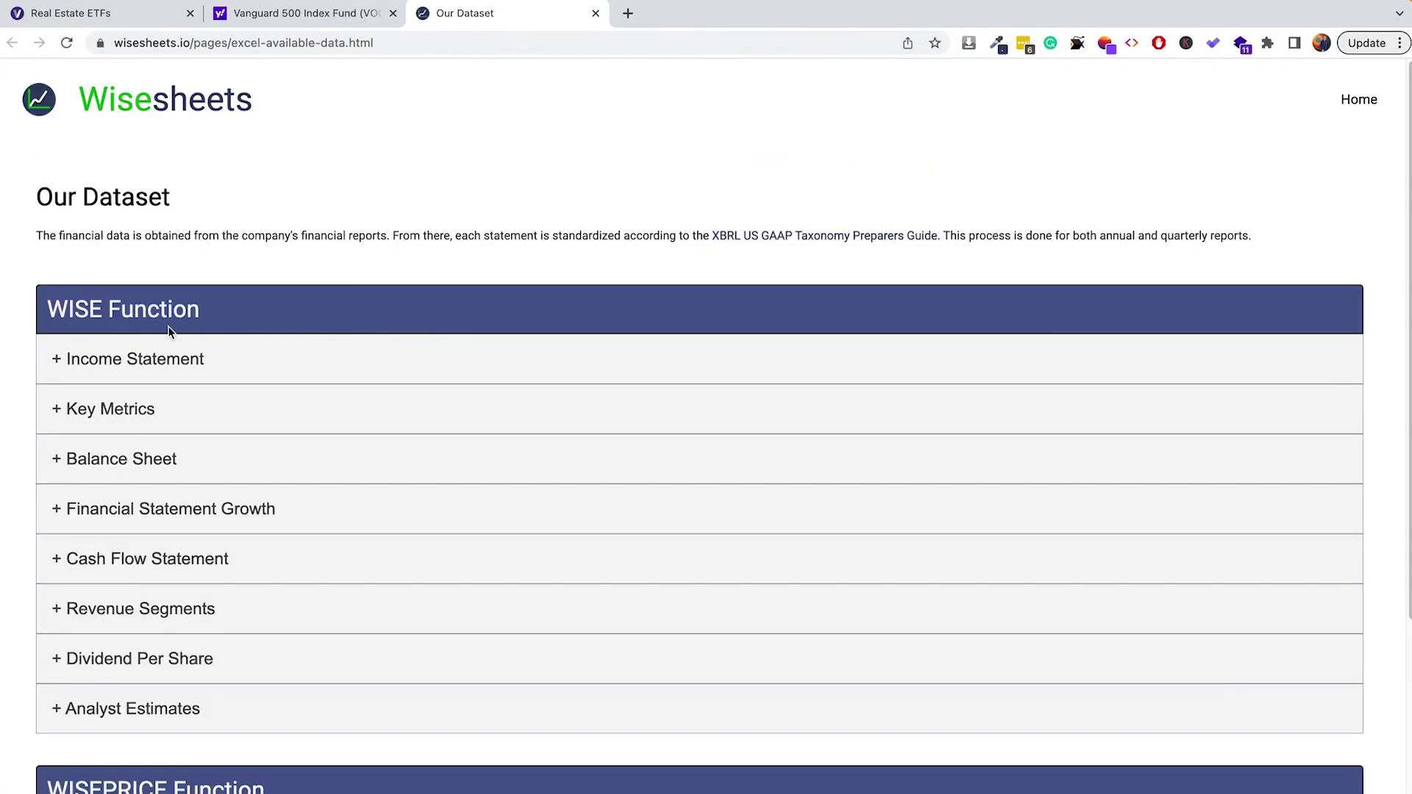
# - Look through the dataset sections and find Expense Ratio and Nav in the WISEFUNDS function's ETF Data list
pyautogui.scroll(-1, 169, 332)
pyautogui.scroll(-5, 169, 333)
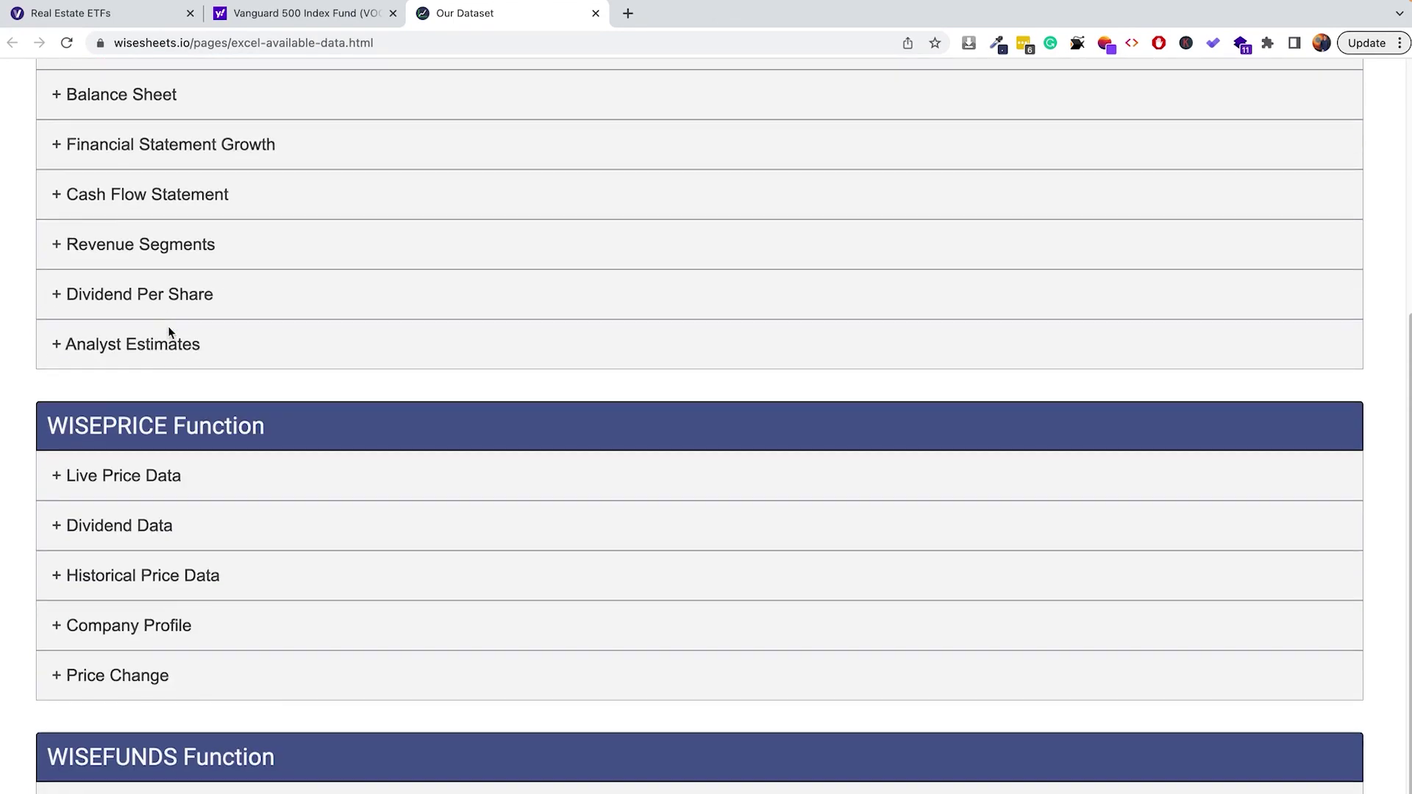
pyautogui.scroll(5, 169, 332)
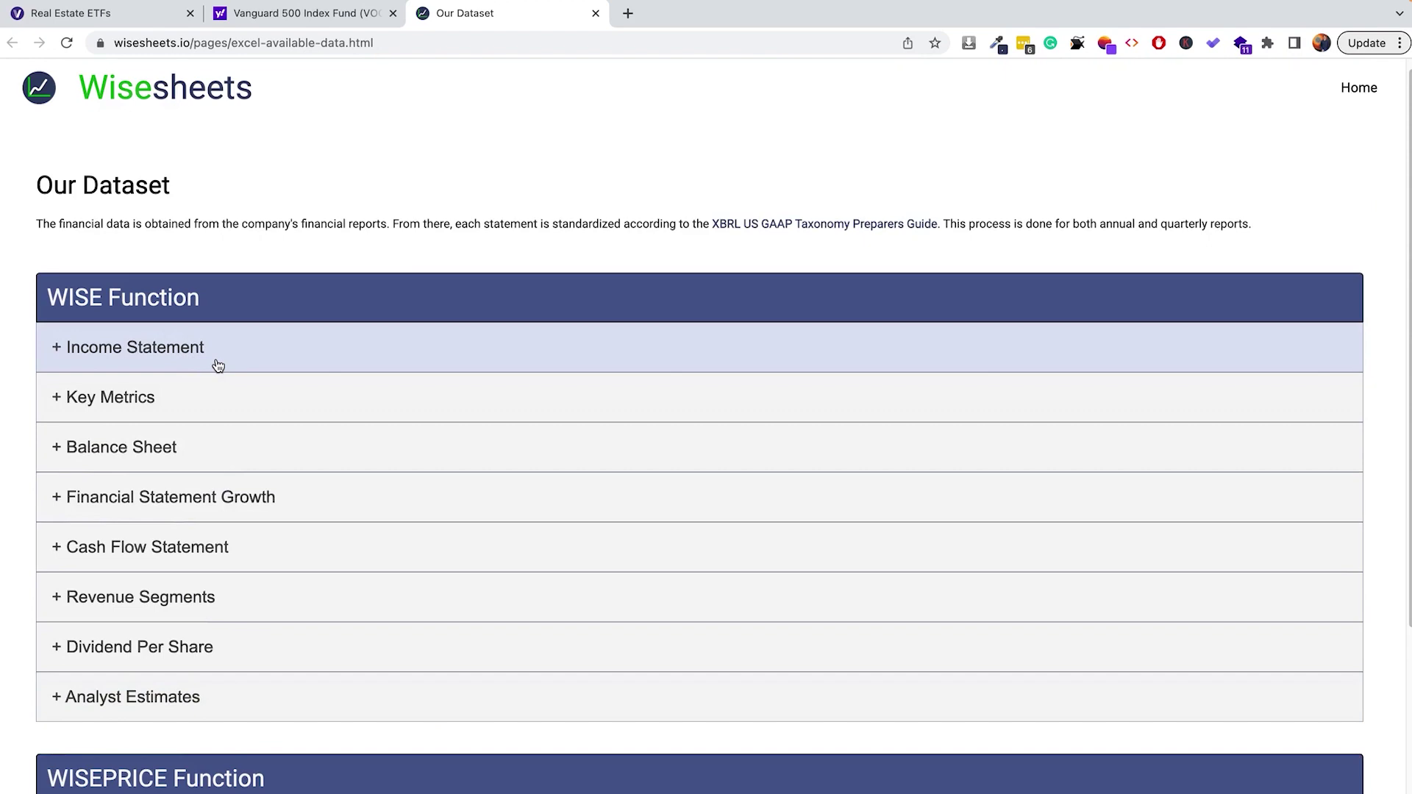
pyautogui.scroll(-5, 219, 365)
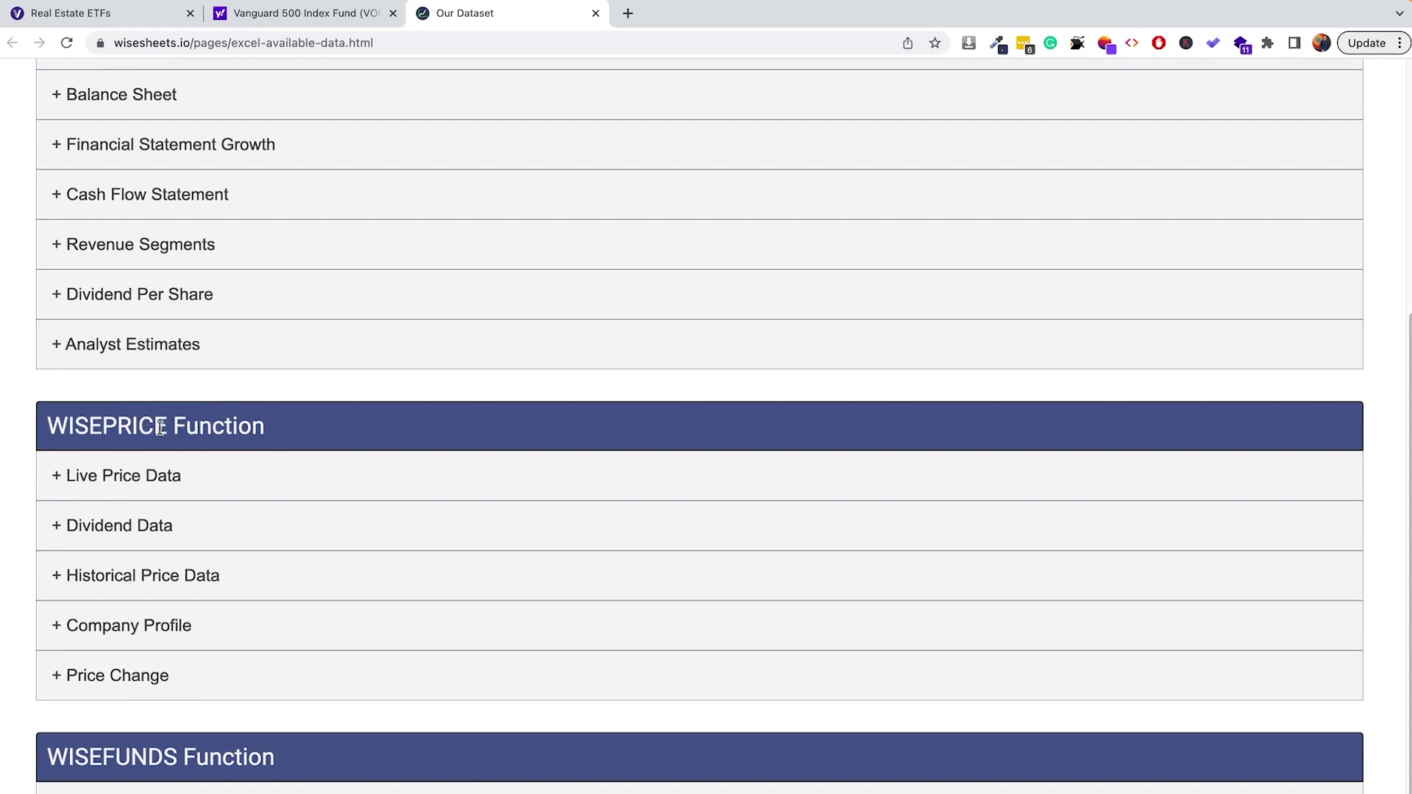
pyautogui.click(183, 787)
pyautogui.scroll(-5, 190, 757)
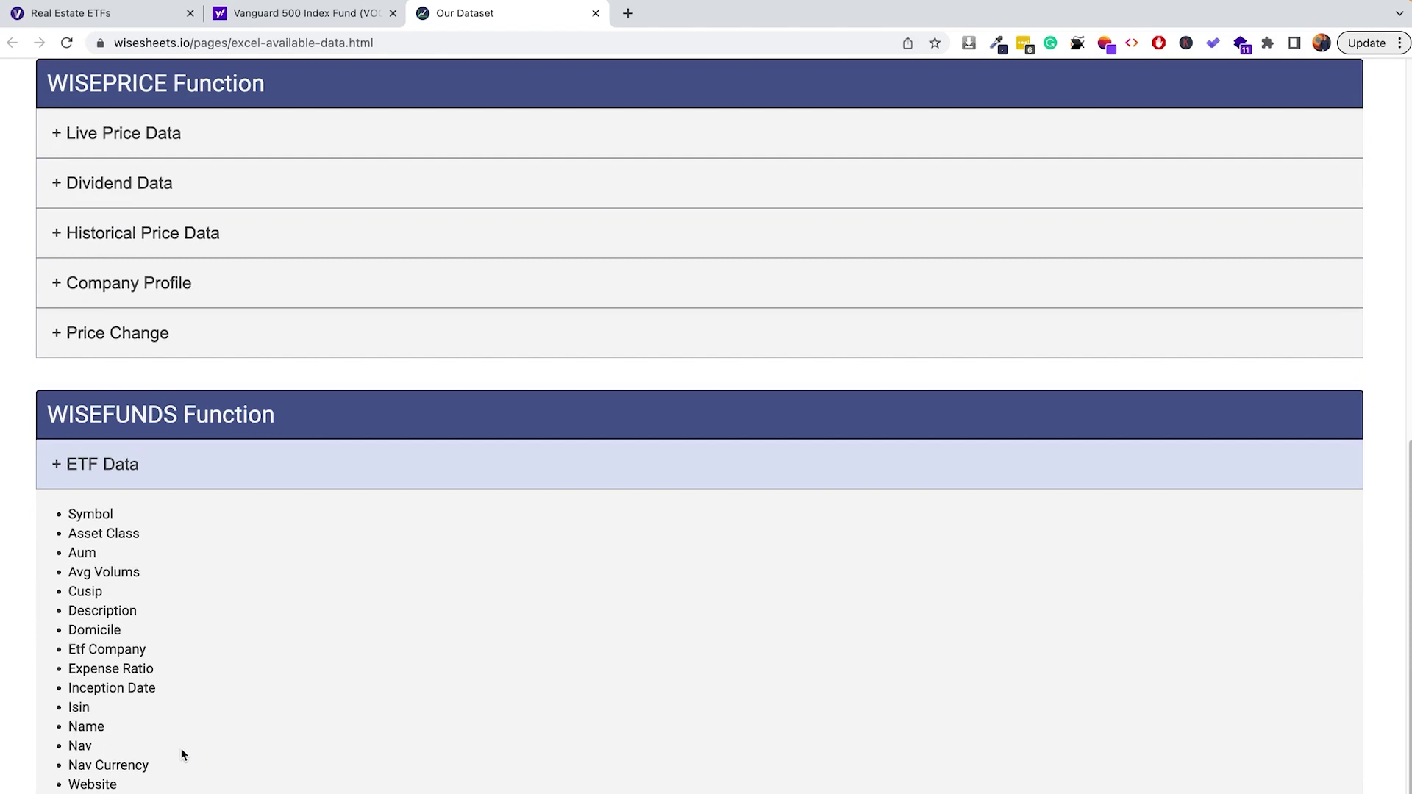
pyautogui.tripleClick(111, 669)
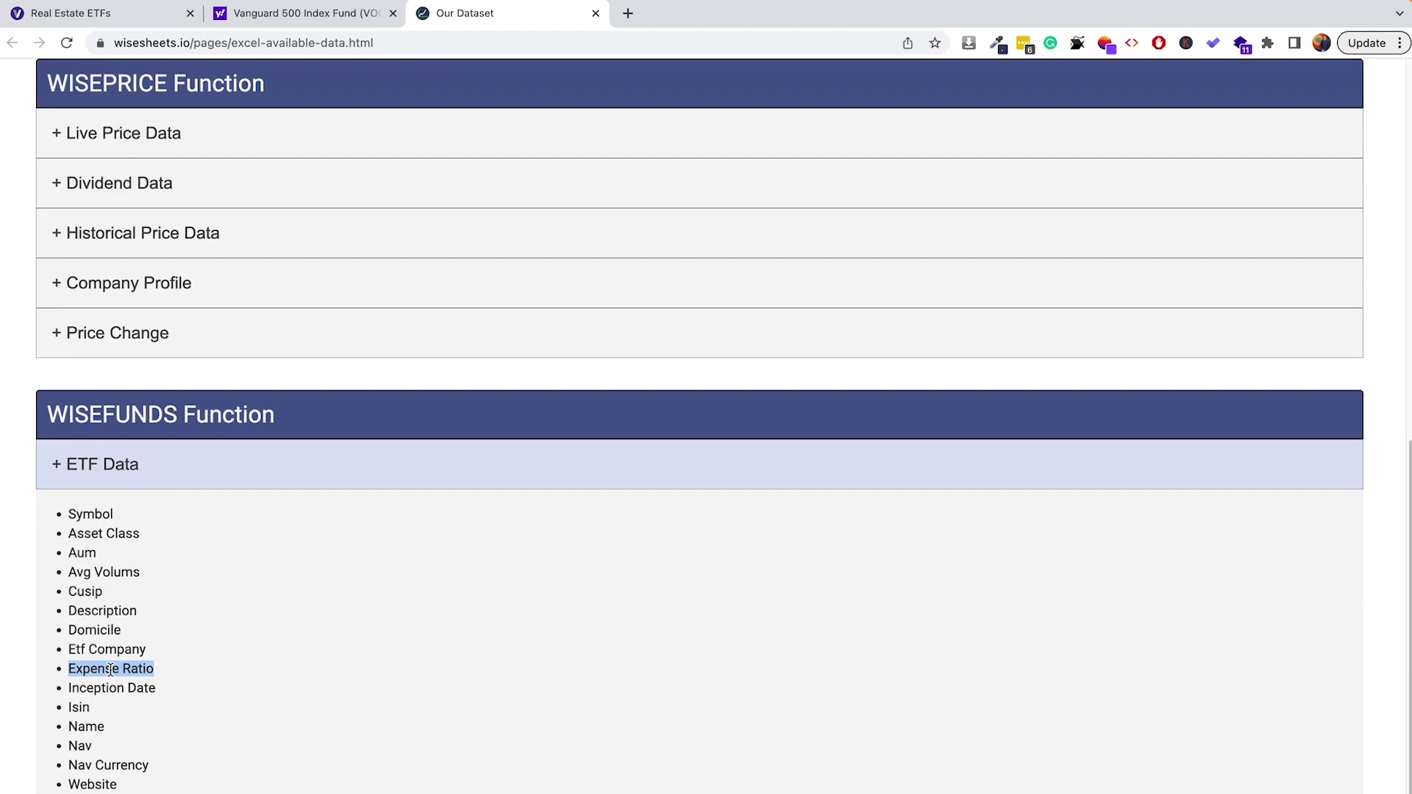
pyautogui.click(83, 744)
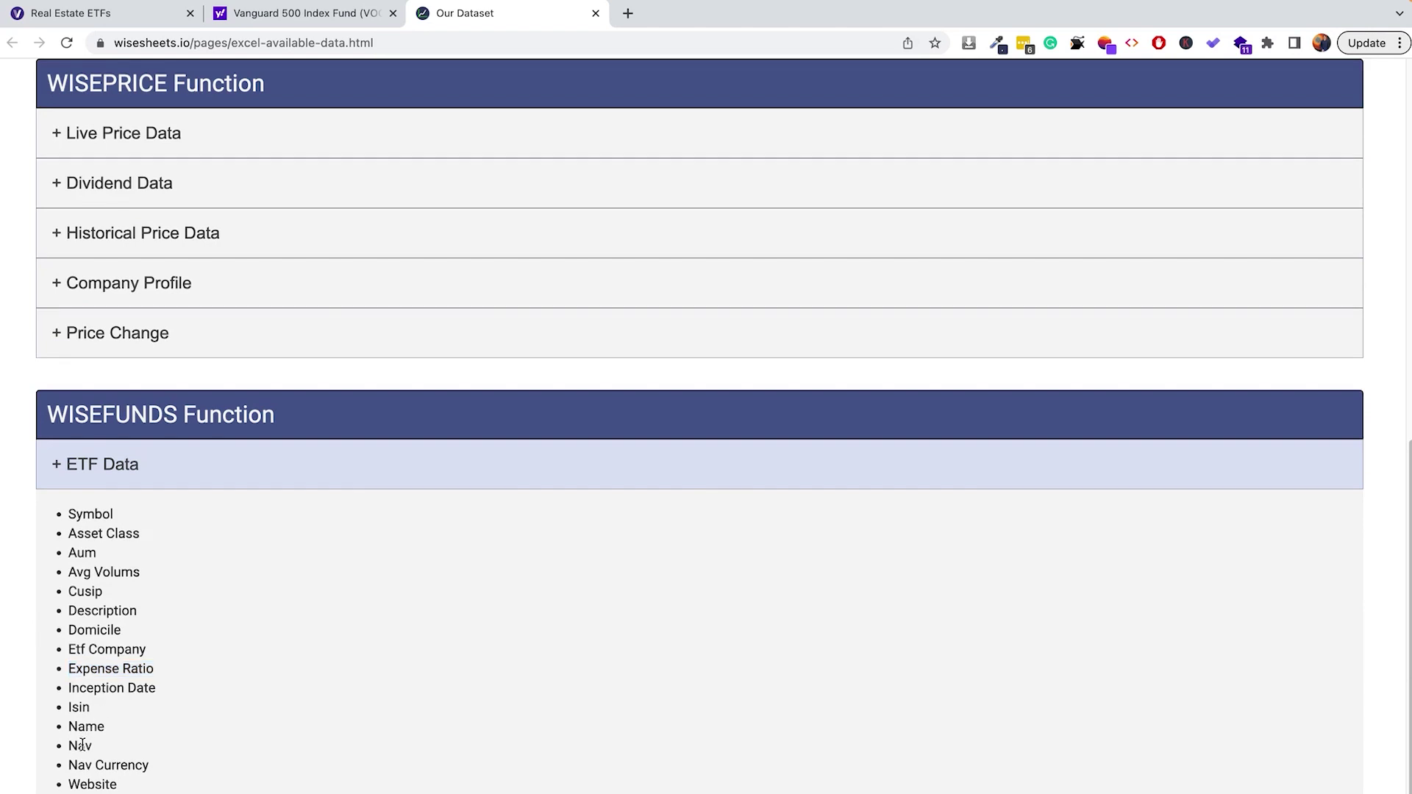
pyautogui.doubleClick(83, 744)
pyautogui.scroll(1, 160, 593)
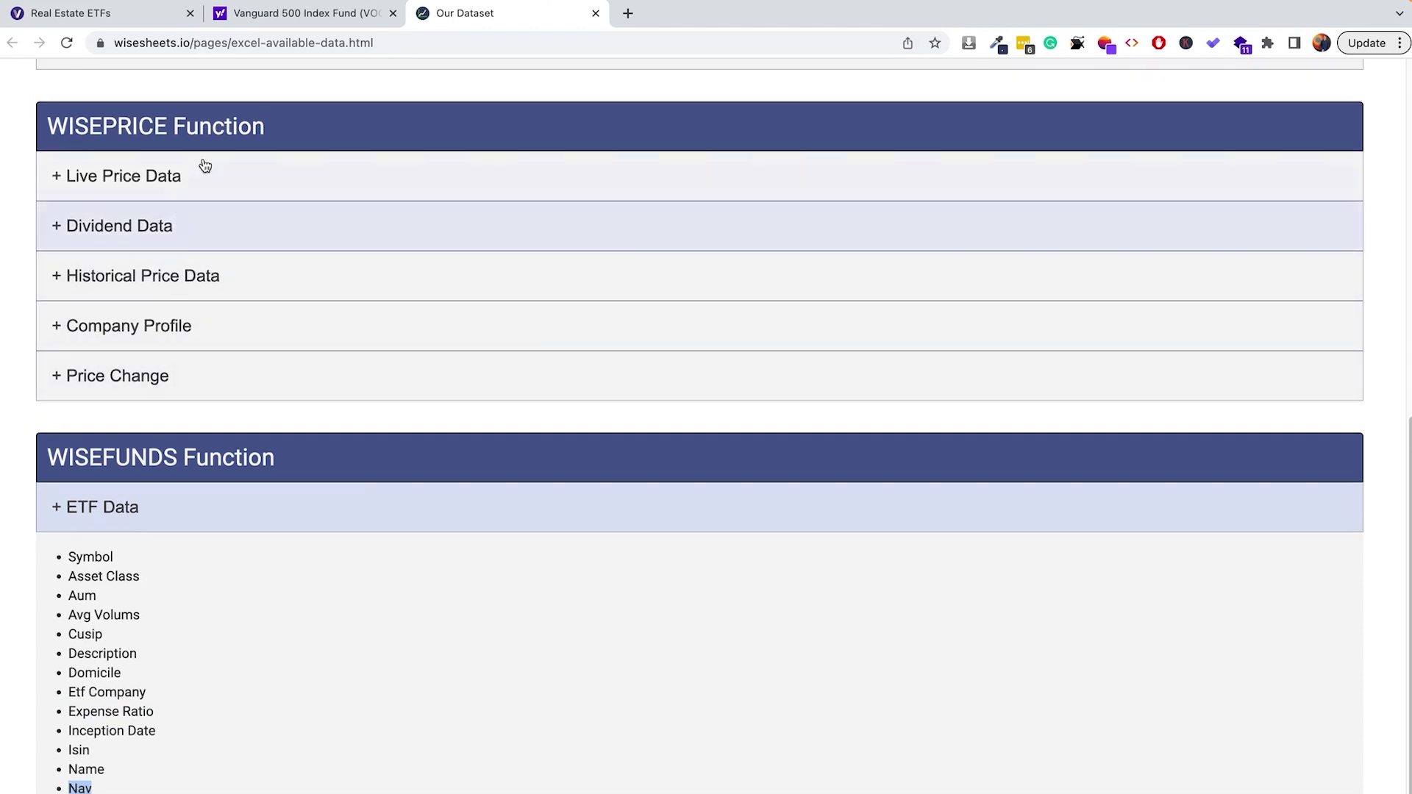
# - Find Price under the WISEPRICE function's Live Price Data and Dividend Yield under the WISE function's Key Metrics
pyautogui.click(201, 181)
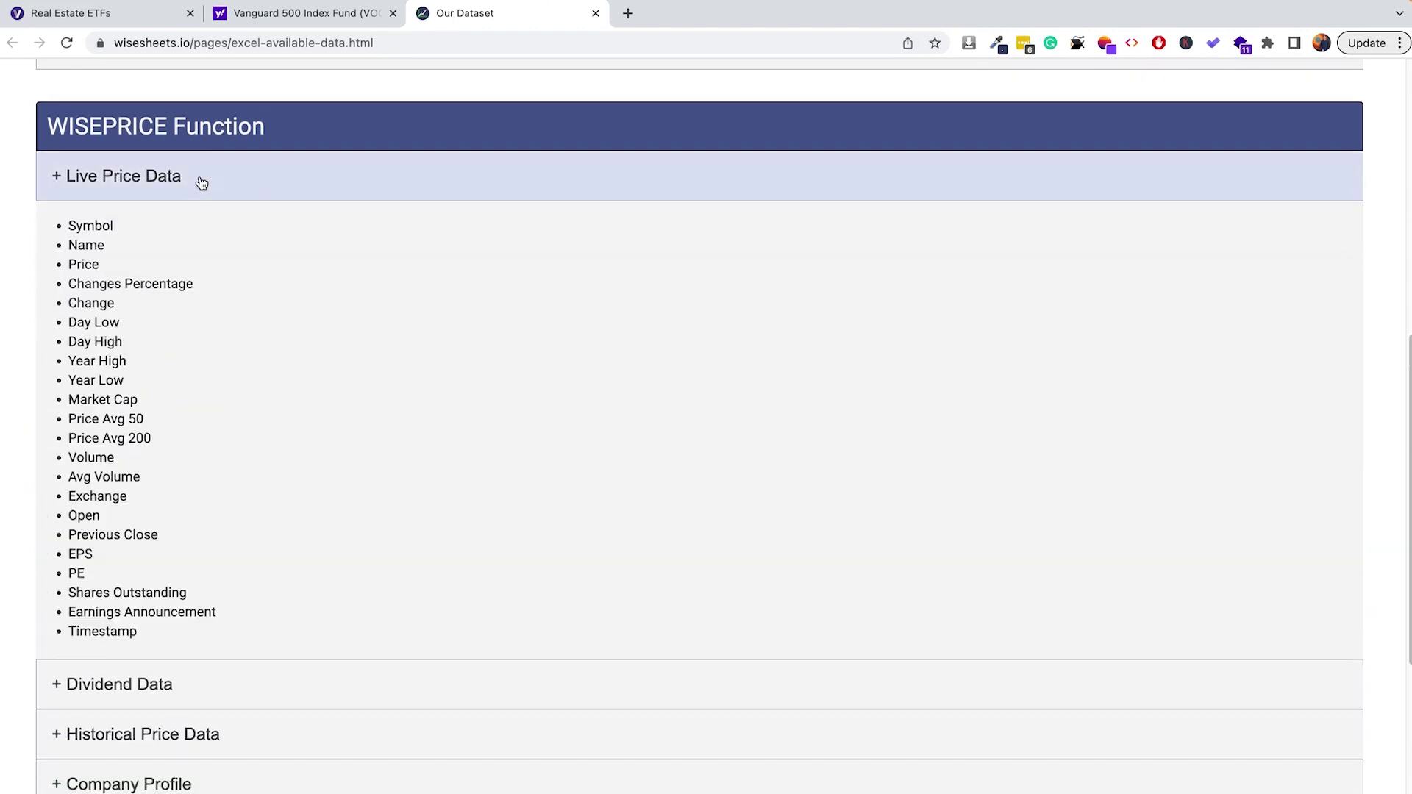
pyautogui.doubleClick(86, 265)
pyautogui.scroll(6, 96, 272)
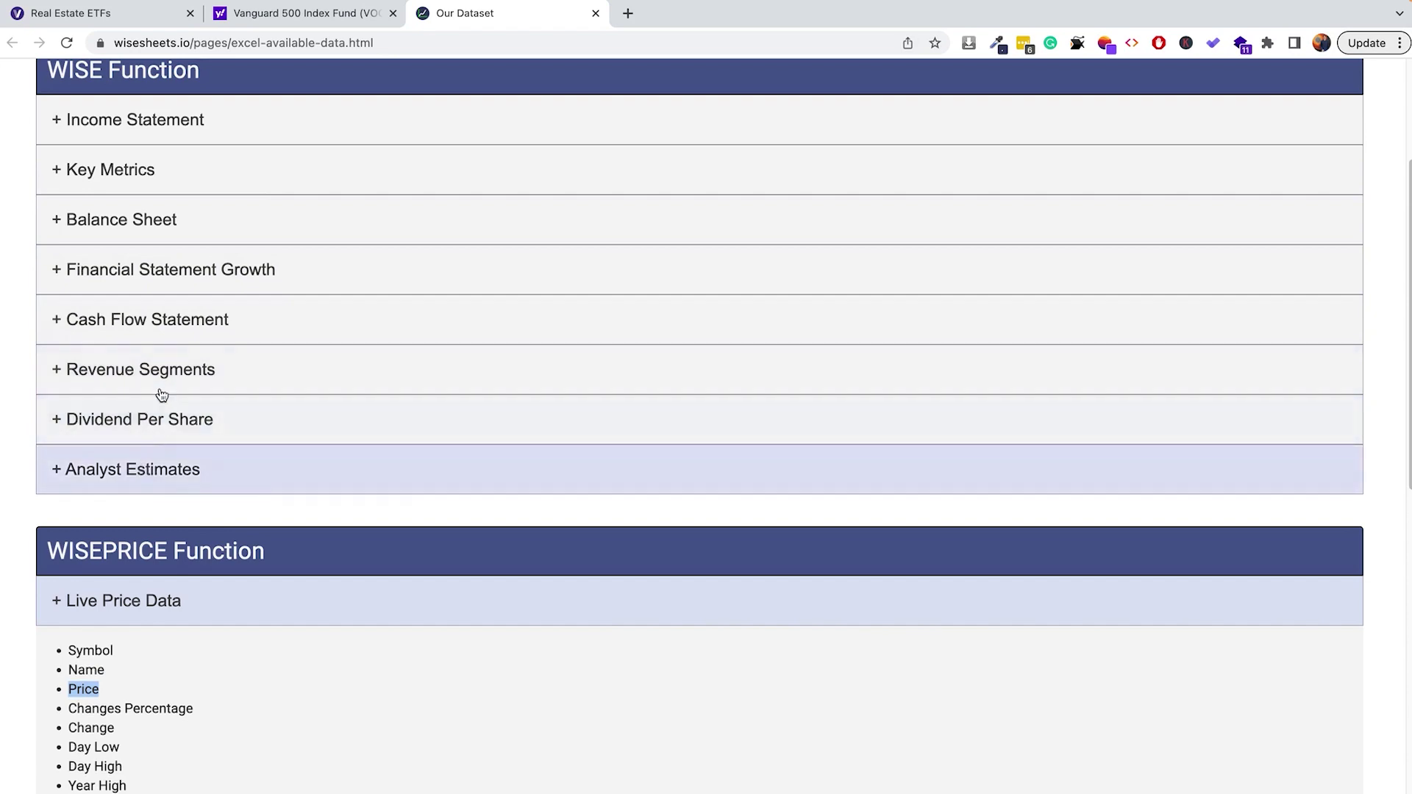
pyautogui.click(138, 191)
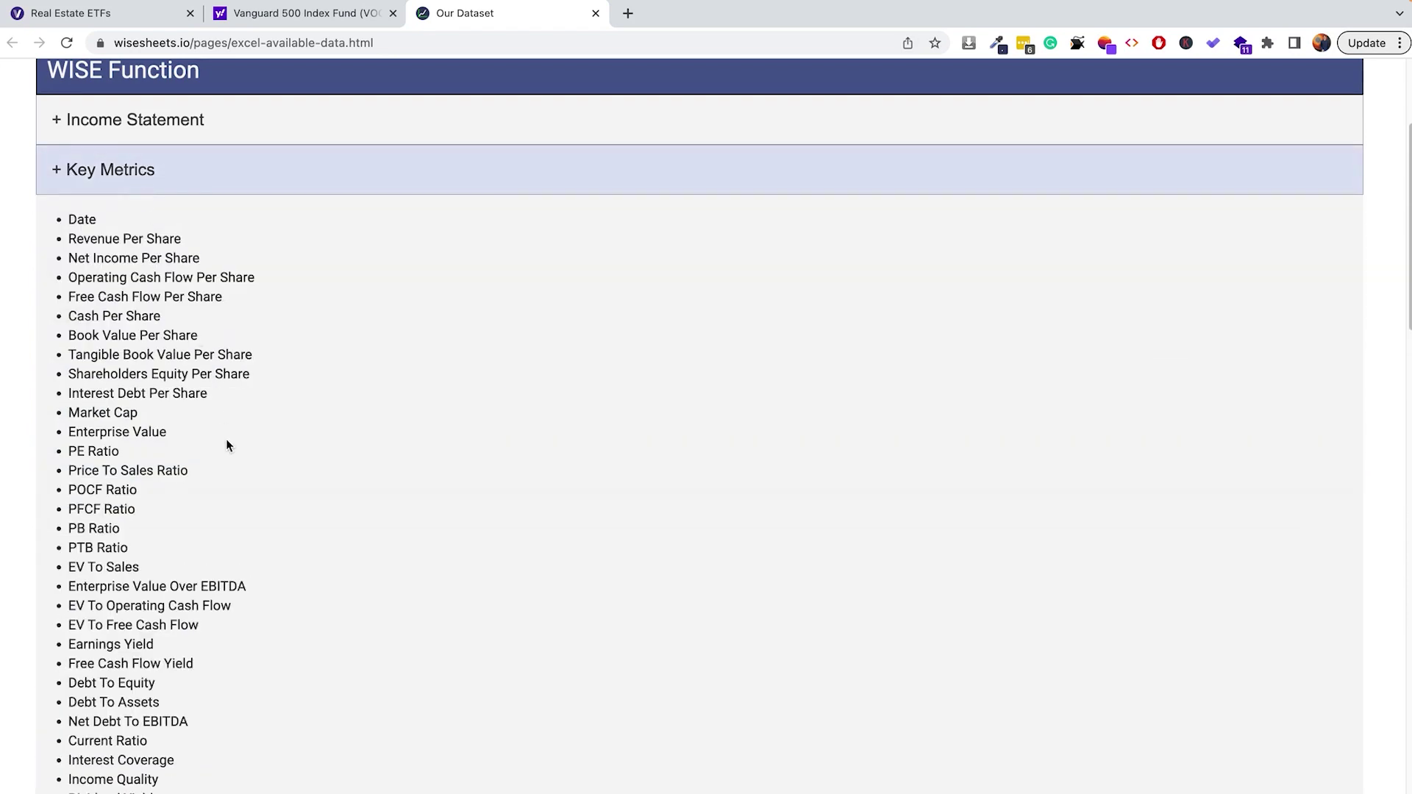
pyautogui.scroll(-2, 226, 445)
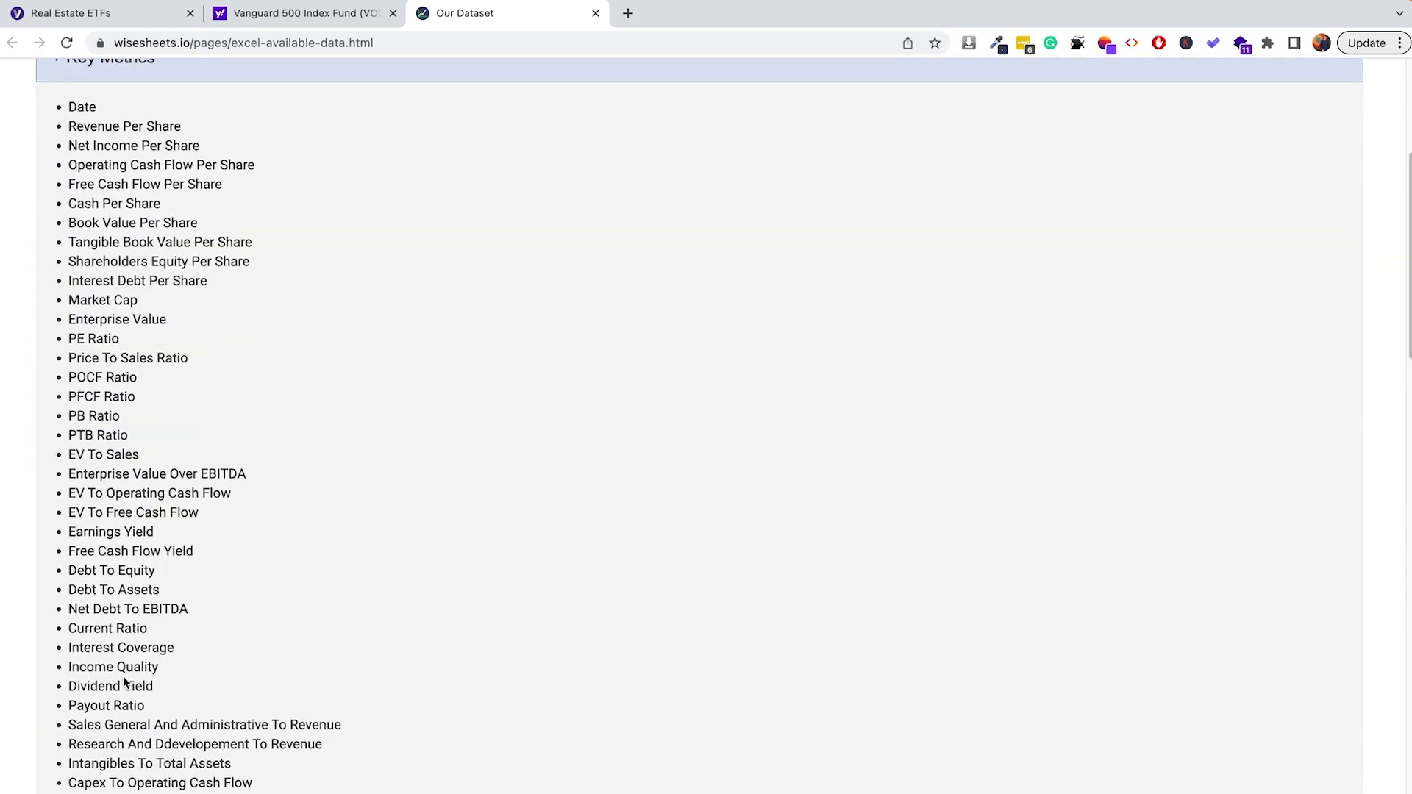
pyautogui.tripleClick(111, 686)
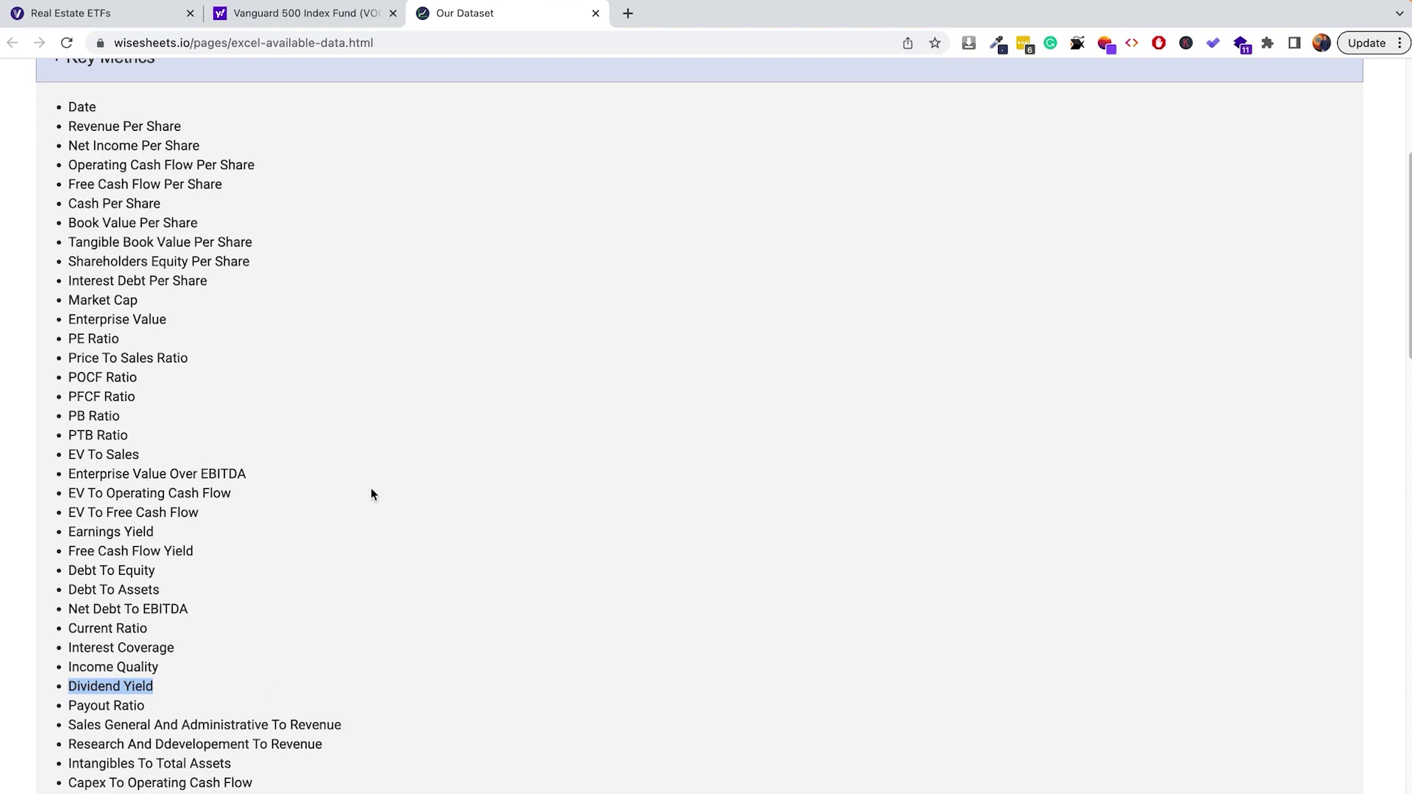
# - Expand Price Change under the WISEPRICE function and find the 5Y parameter
pyautogui.scroll(-20, 371, 489)
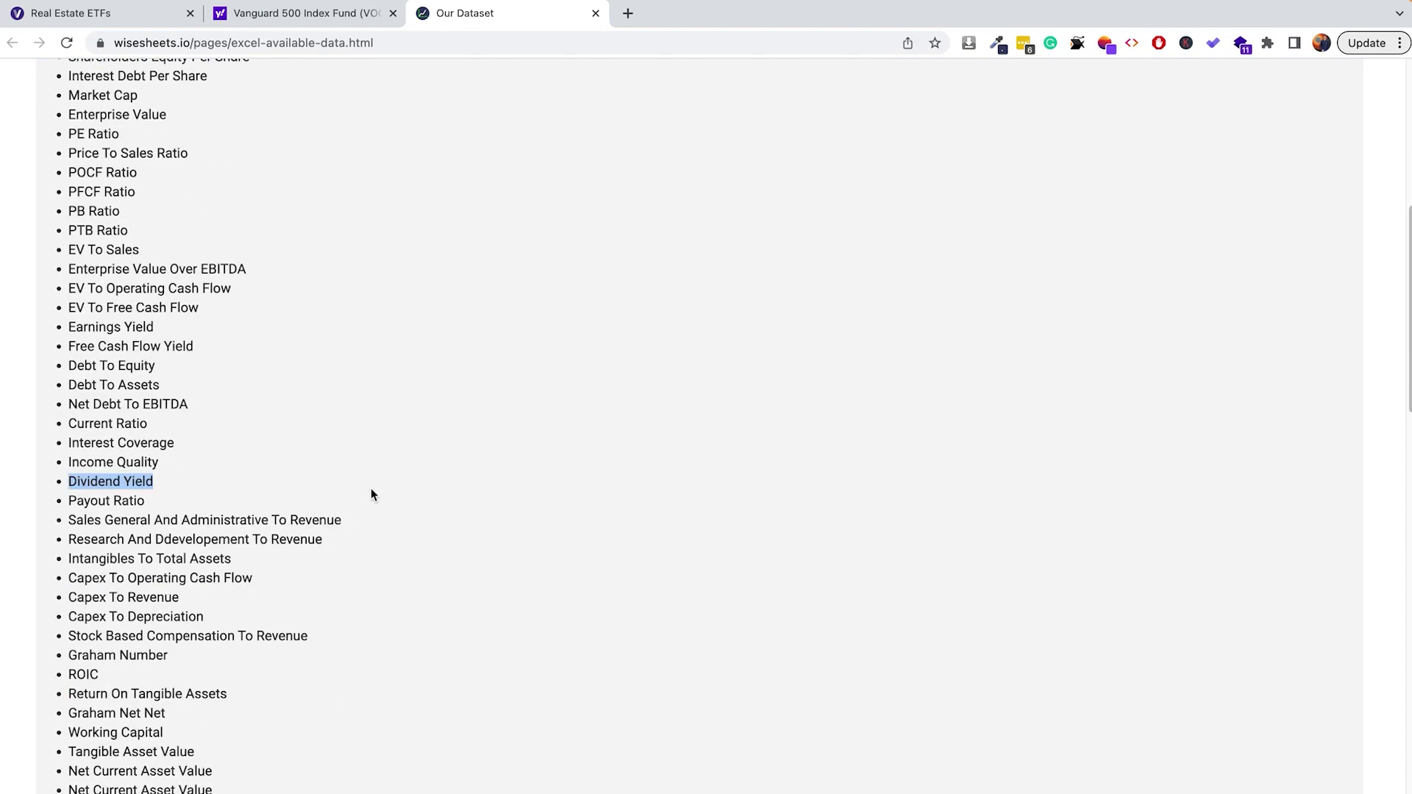
pyautogui.scroll(-5, 368, 503)
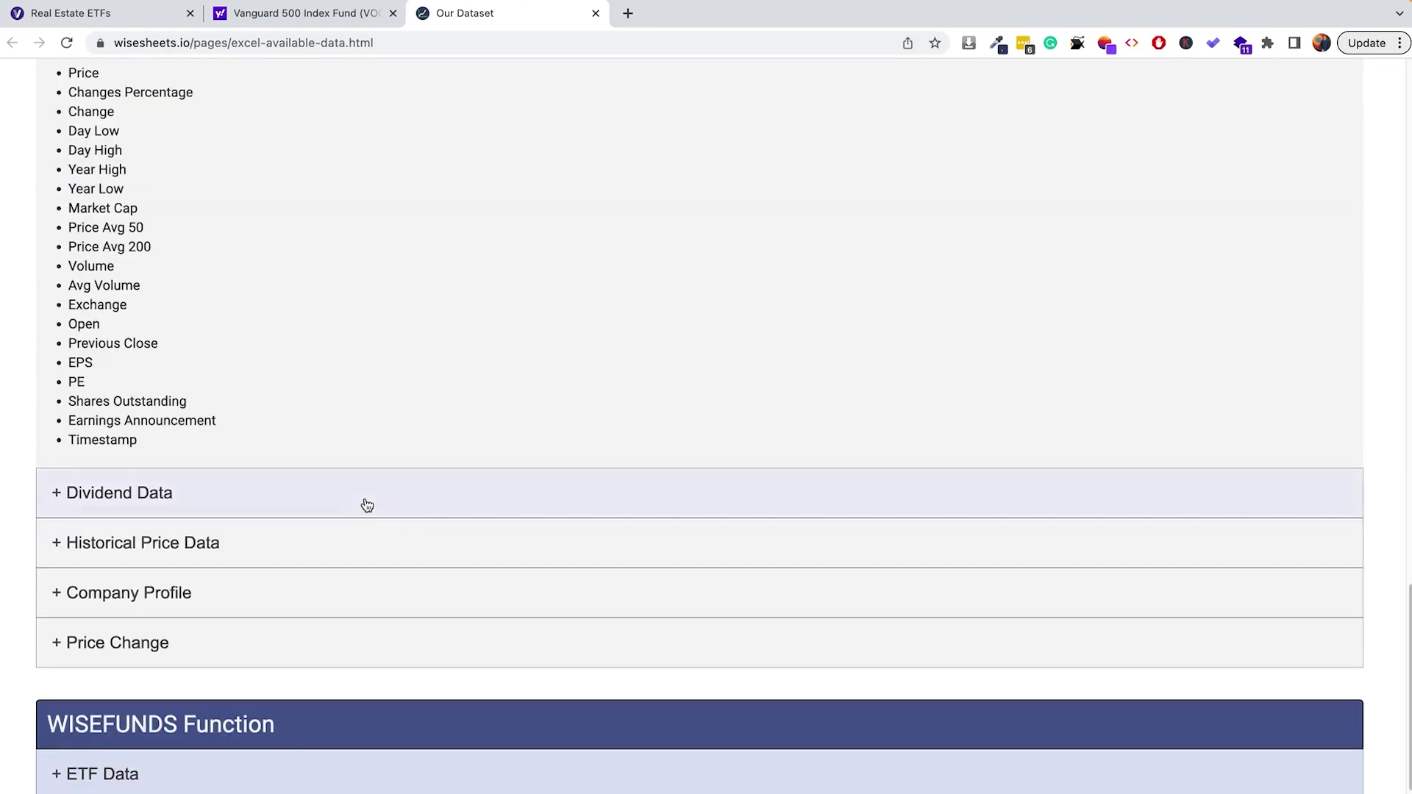
pyautogui.scroll(5, 367, 503)
pyautogui.click(257, 426)
pyautogui.scroll(-4, 221, 486)
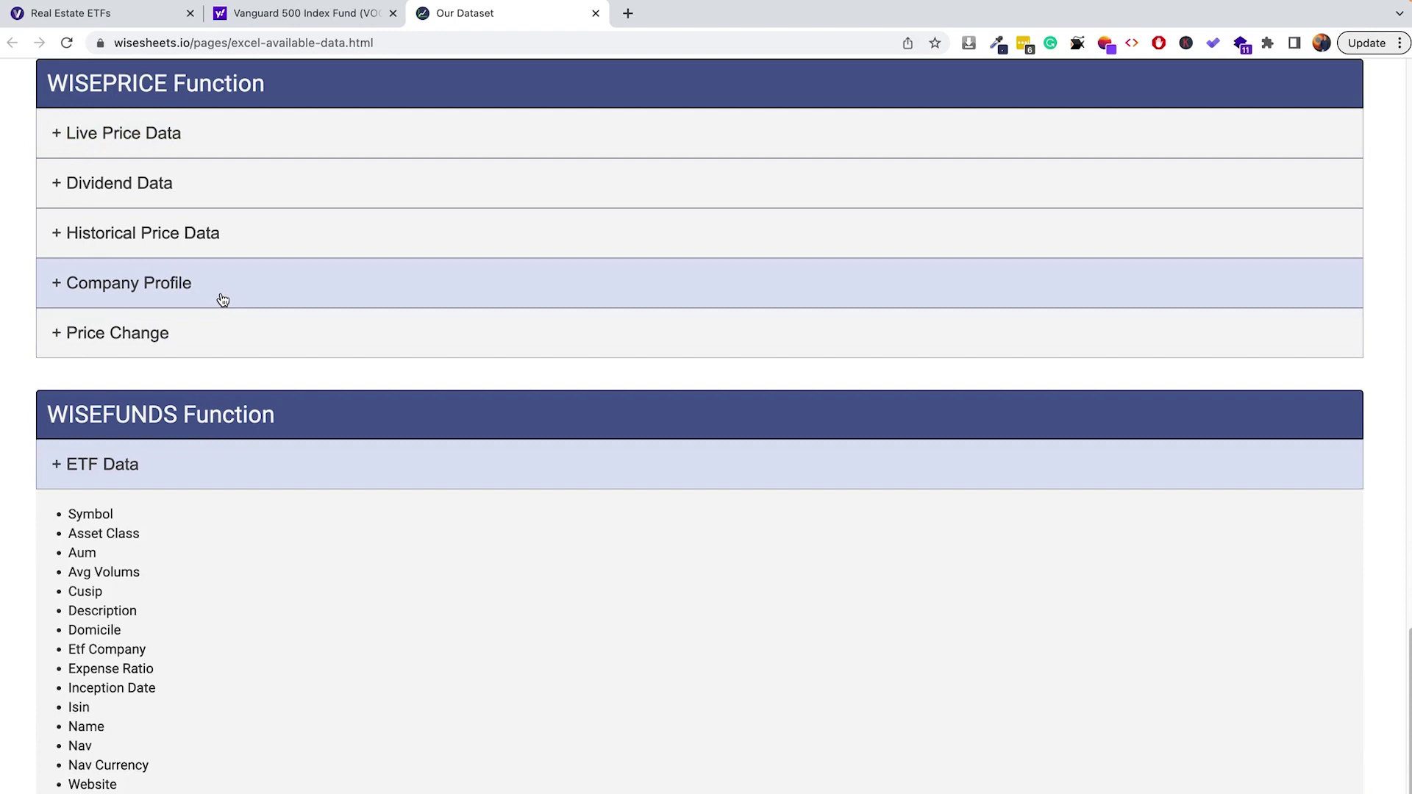
pyautogui.click(243, 333)
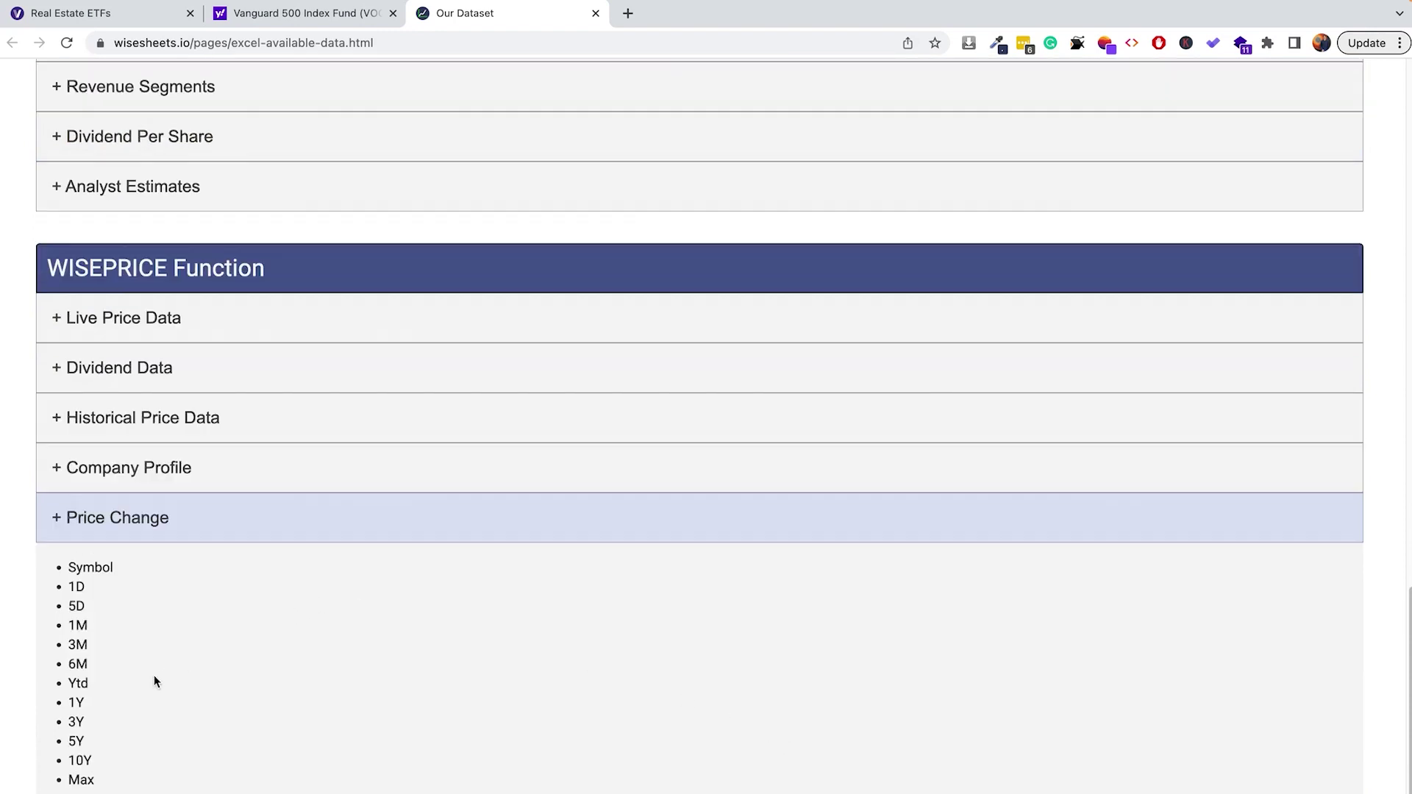
pyautogui.doubleClick(77, 739)
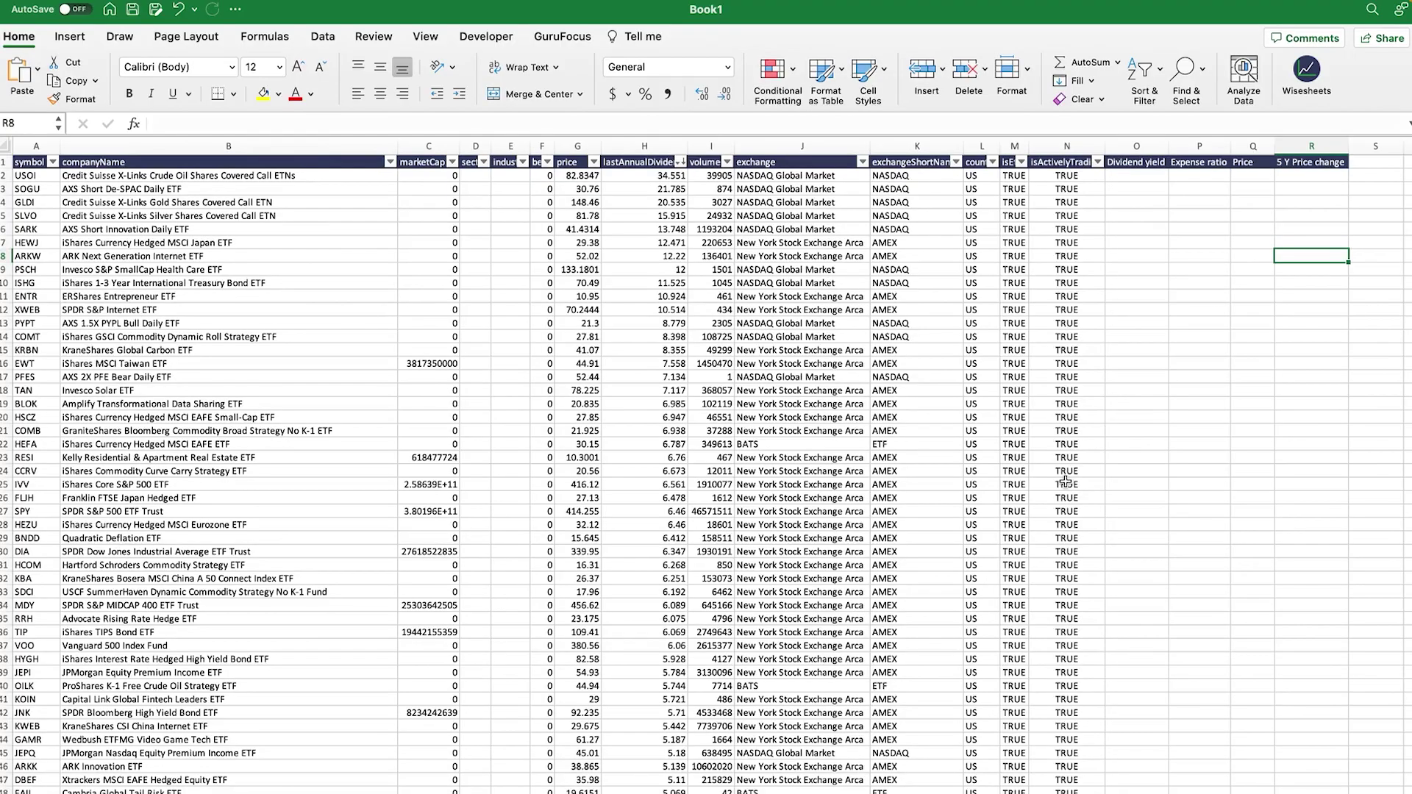
pyautogui.click(1150, 164)
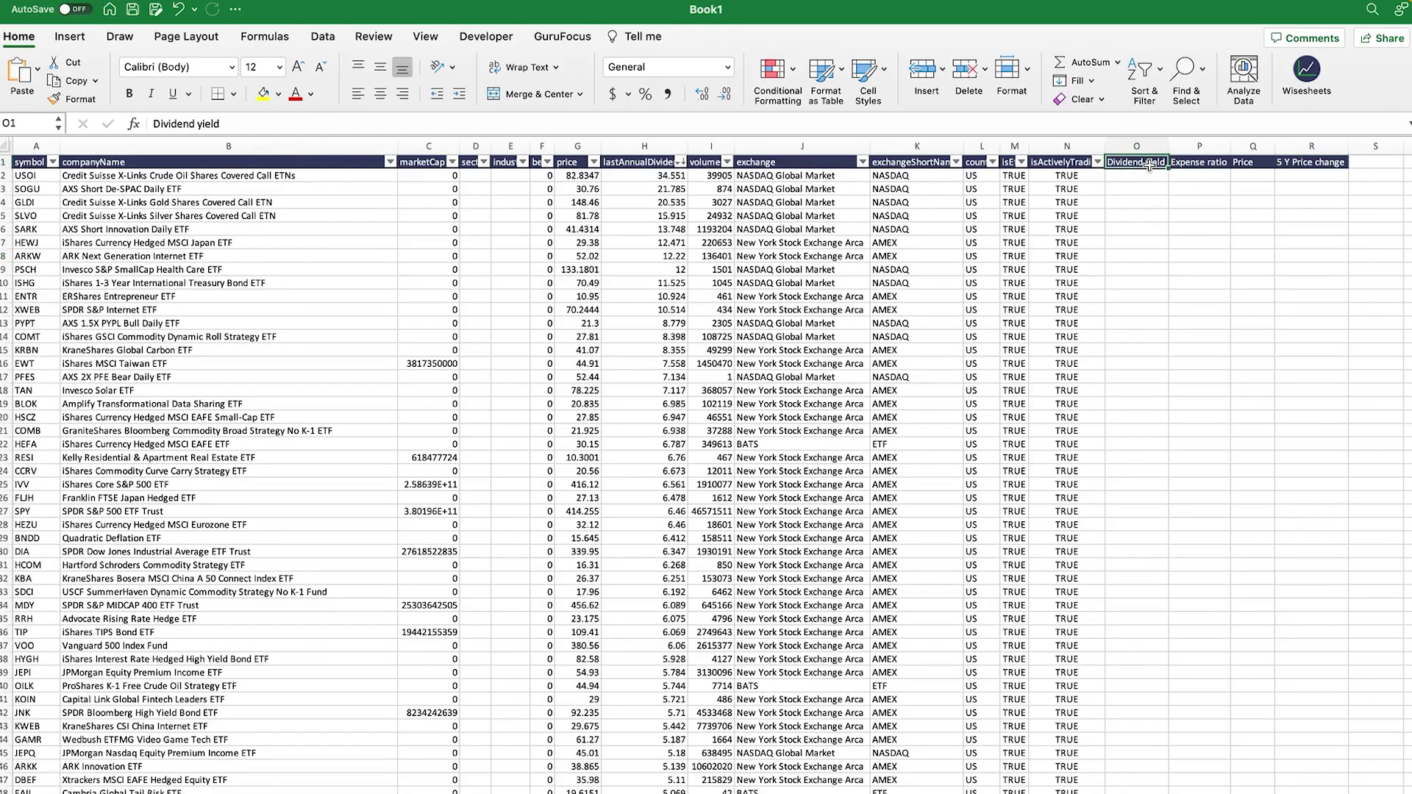
pyautogui.click(1197, 164)
pyautogui.click(1232, 163)
pyautogui.click(1303, 163)
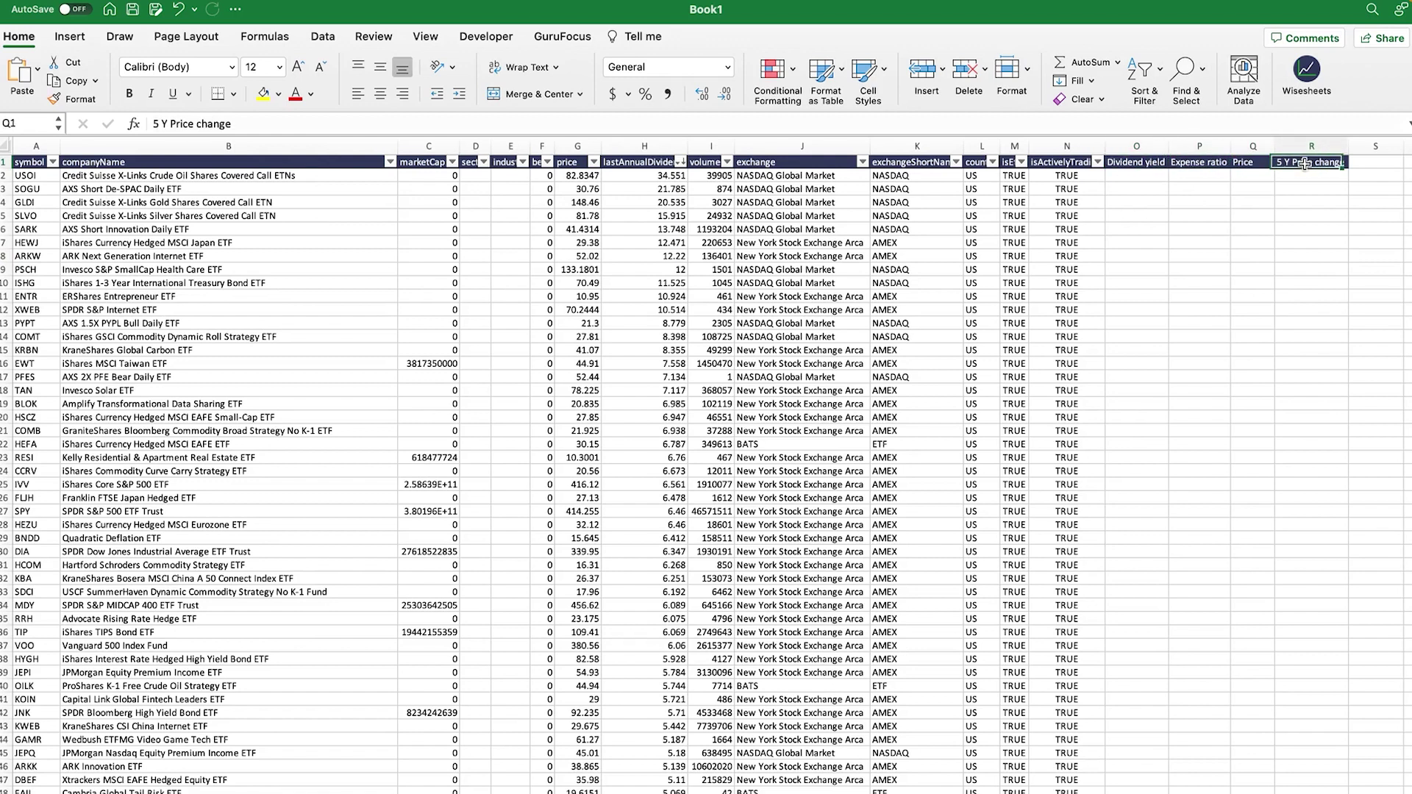
# - Select the whole ETF table from the symbol header and remove the filter from its header row
pyautogui.click(29, 163)
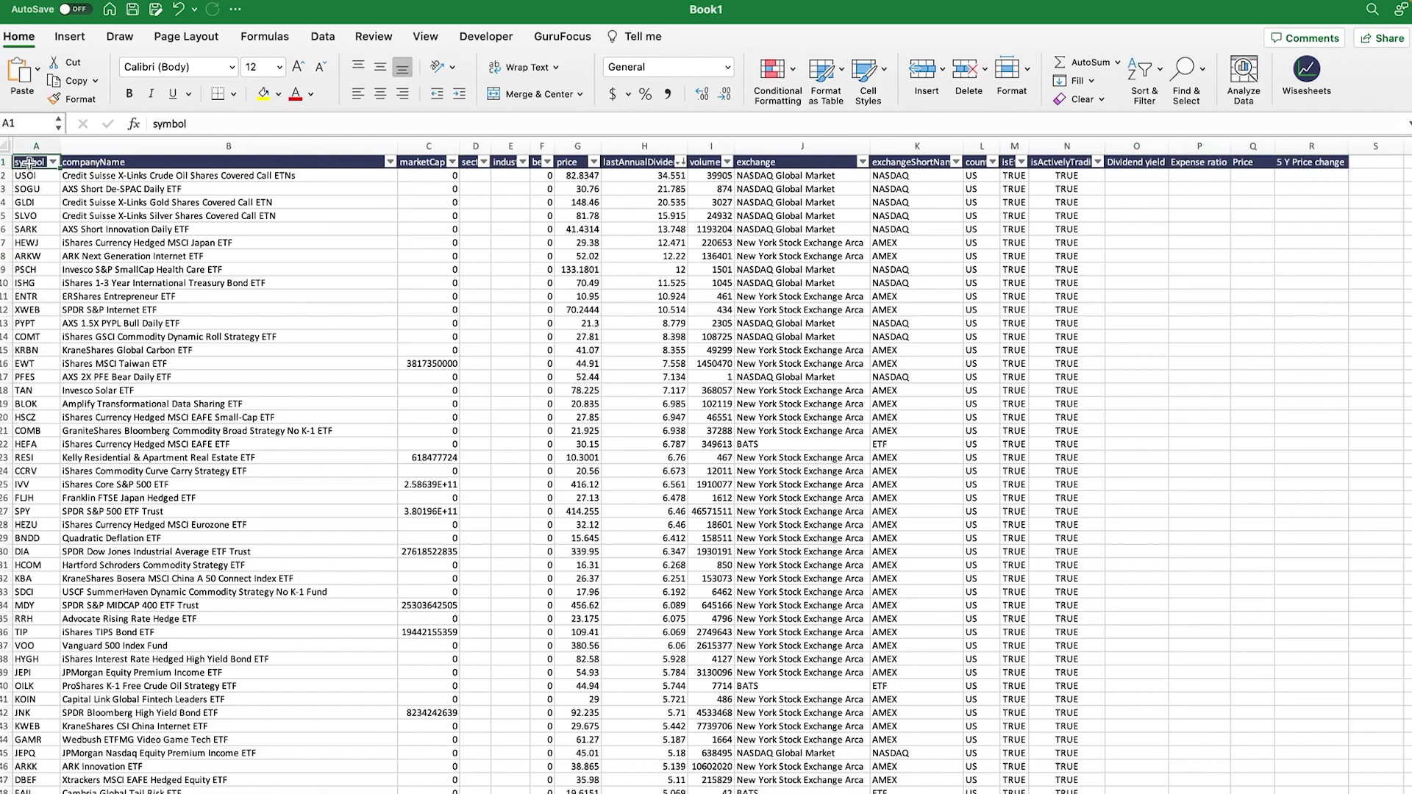
pyautogui.press('super+shift+Right')
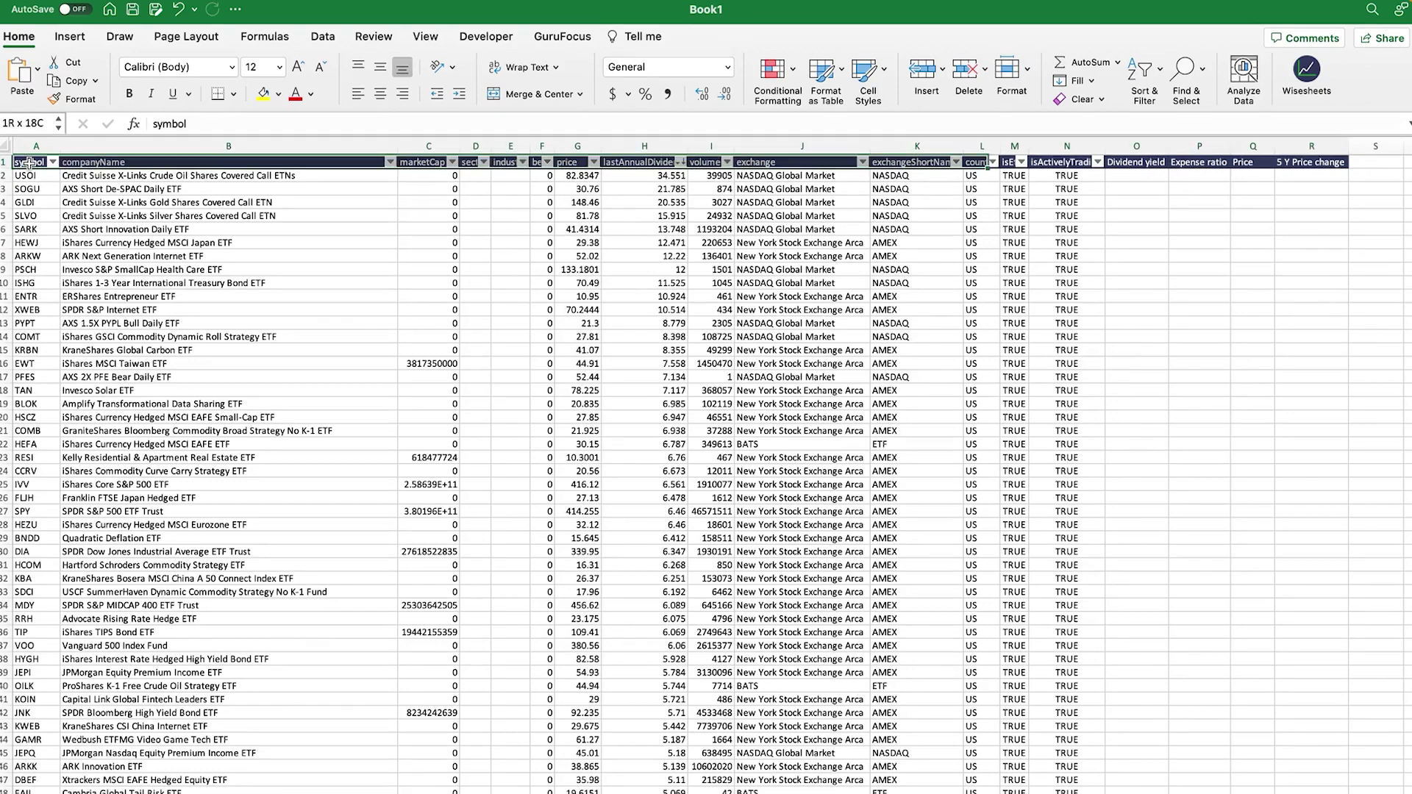
pyautogui.press('super+shift+Down')
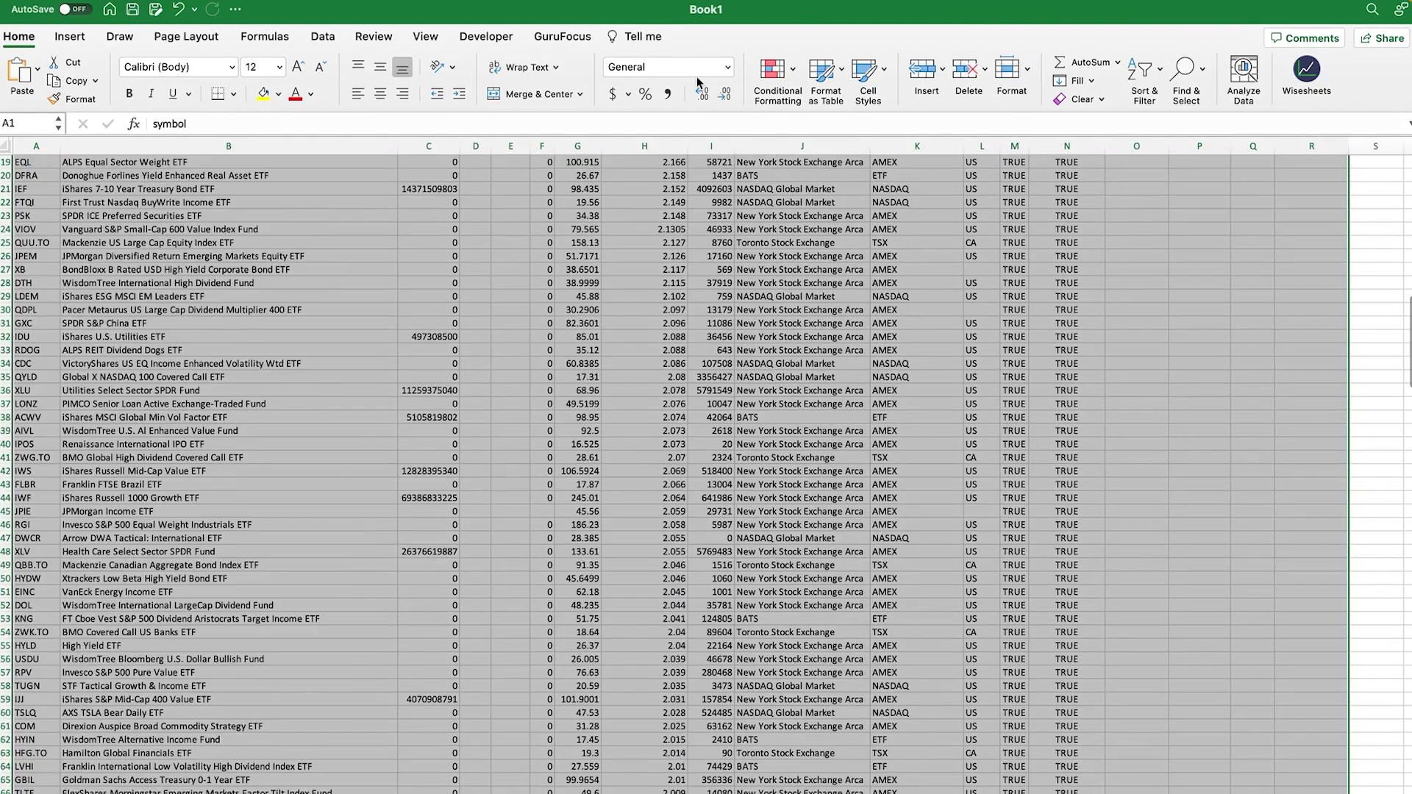
pyautogui.click(1144, 70)
pyautogui.click(1161, 168)
pyautogui.press('Left')
pyautogui.press('Left')
pyautogui.press('Left')
pyautogui.press('Left')
pyautogui.press('Left')
pyautogui.press('Left')
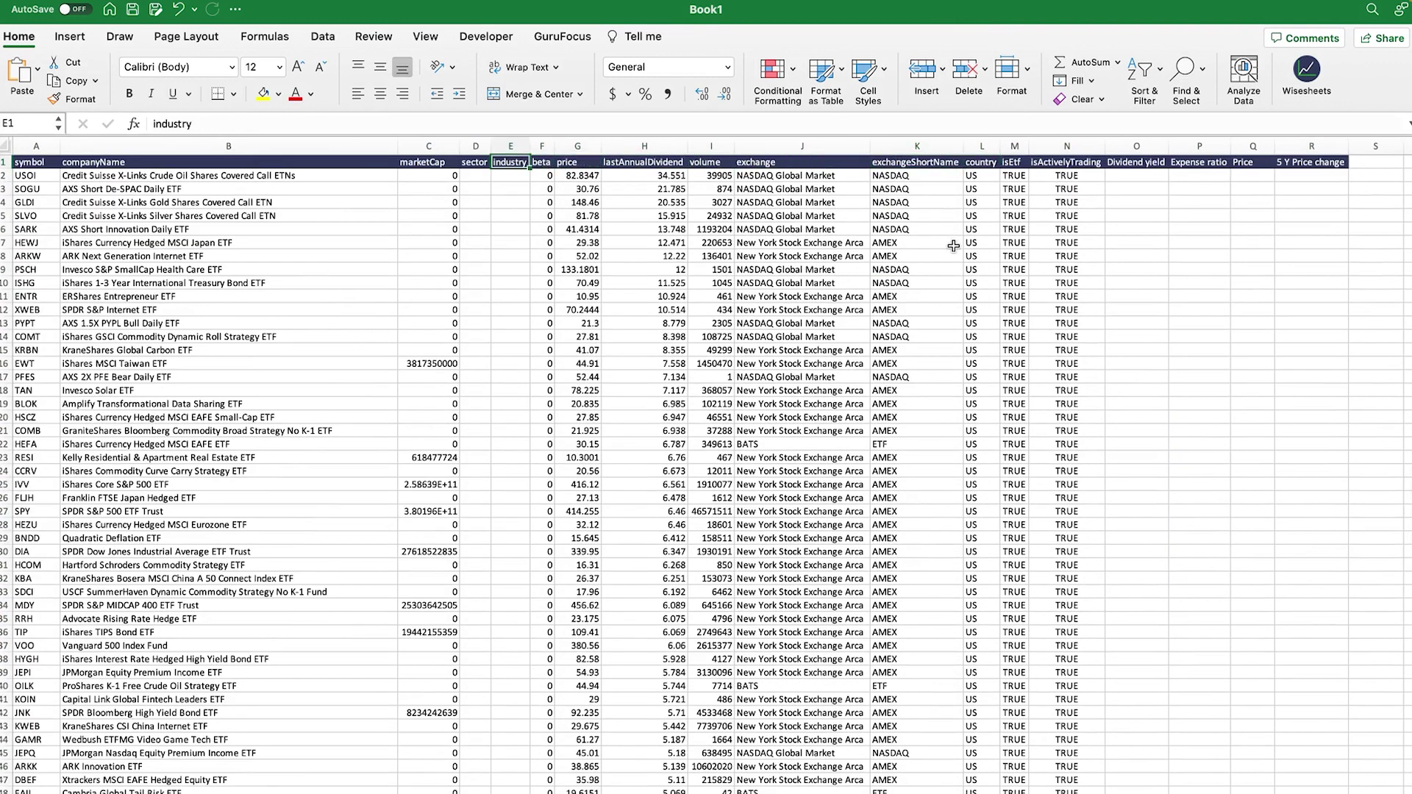
# - Start a WISE formula in the first Dividend yield cell, O2, with A2 as the symbol
pyautogui.press('Right')
pyautogui.press('Right')
pyautogui.press('Right')
pyautogui.press('Right')
pyautogui.press('Right')
pyautogui.press('Right')
pyautogui.press('Right')
pyautogui.press('Right')
pyautogui.press('Right')
pyautogui.press('Right')
pyautogui.press('Down')
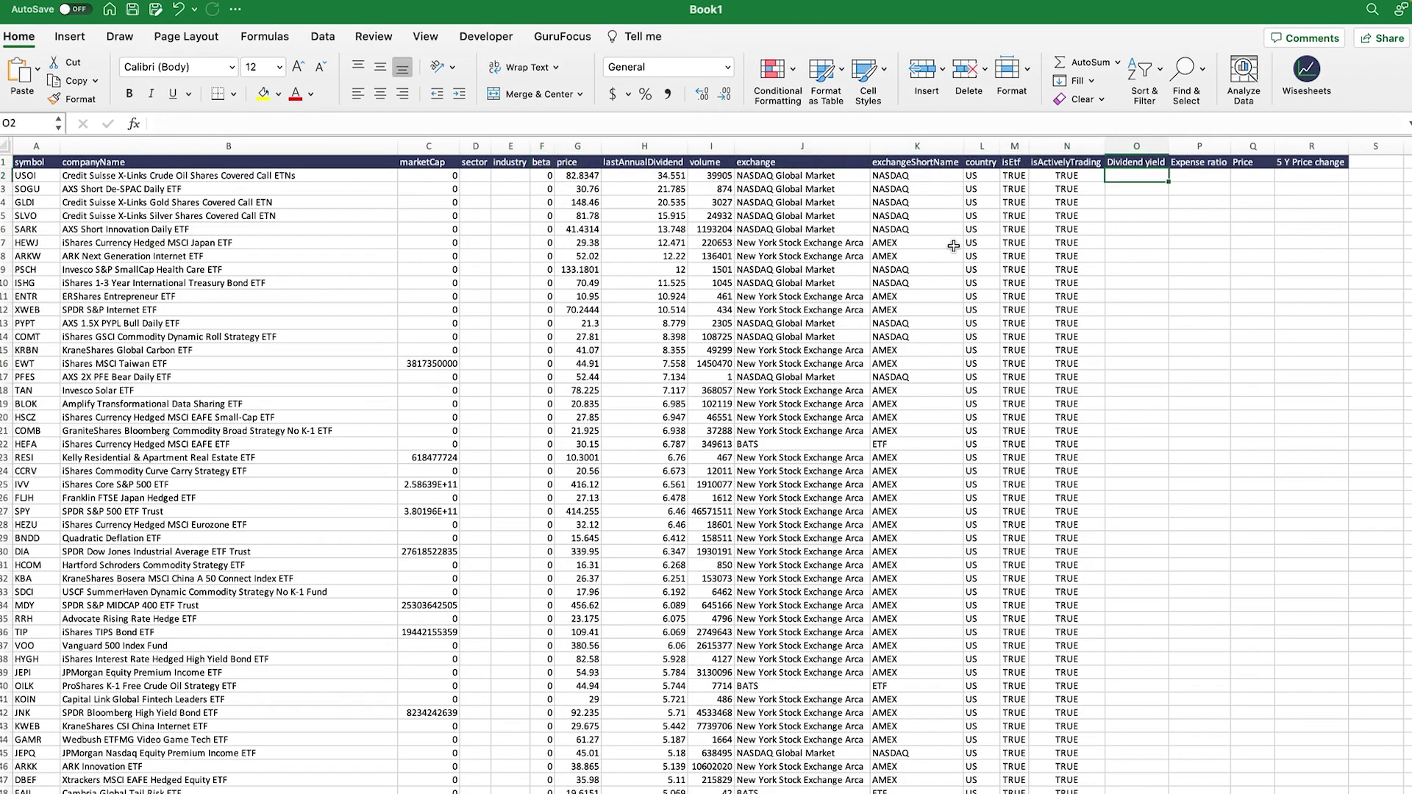
pyautogui.write('=div')
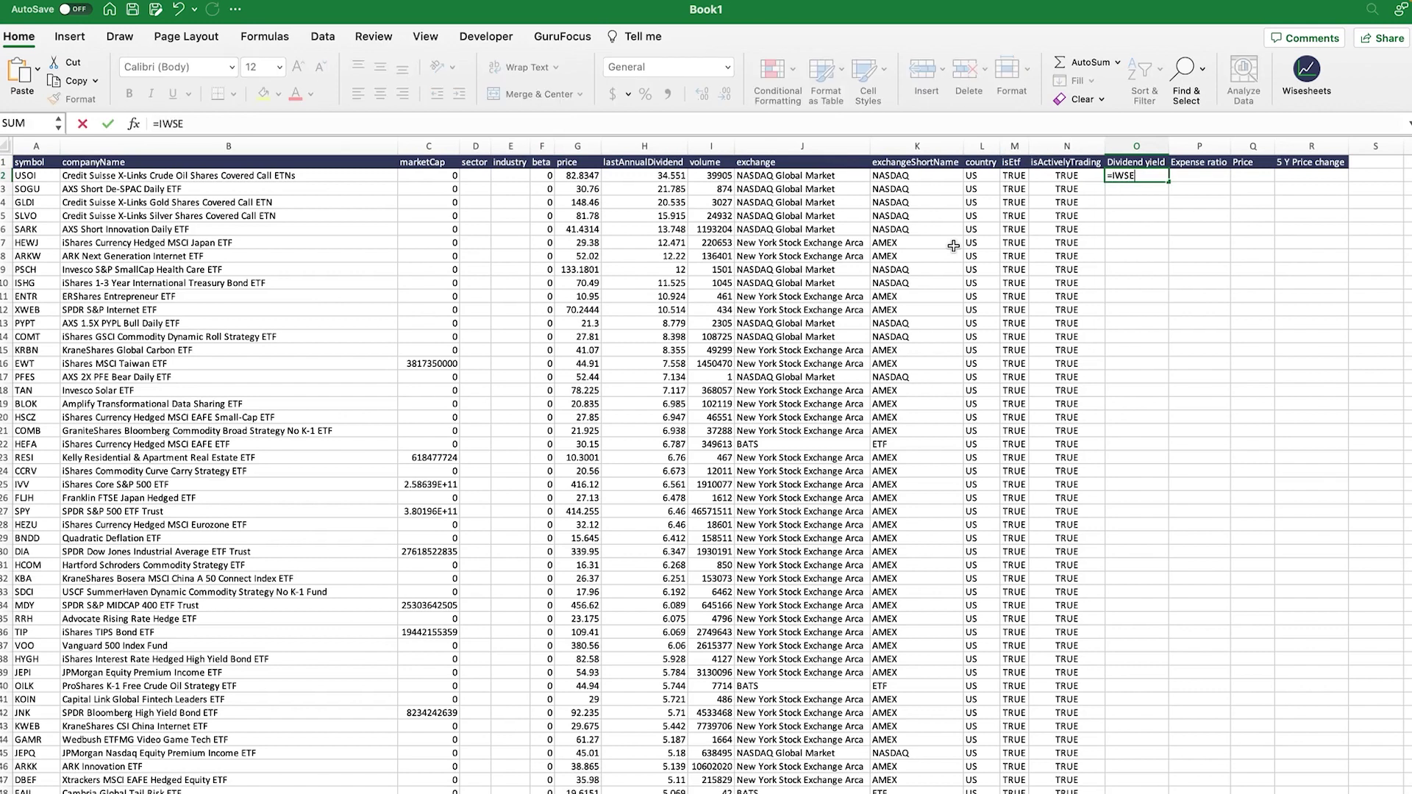
pyautogui.press('BackSpace')
pyautogui.press('BackSpace')
pyautogui.press('BackSpace')
pyautogui.write('WISE')
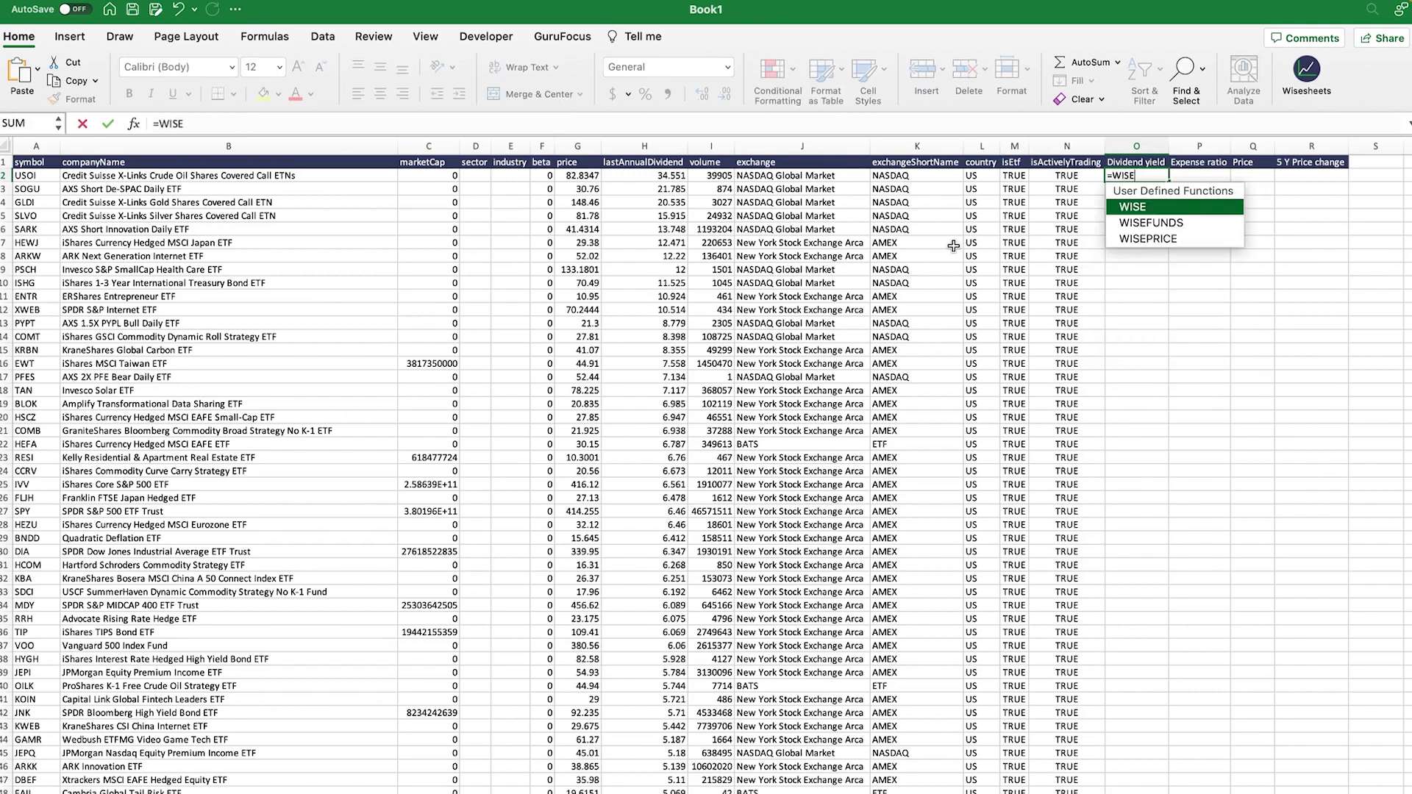
pyautogui.write('(')
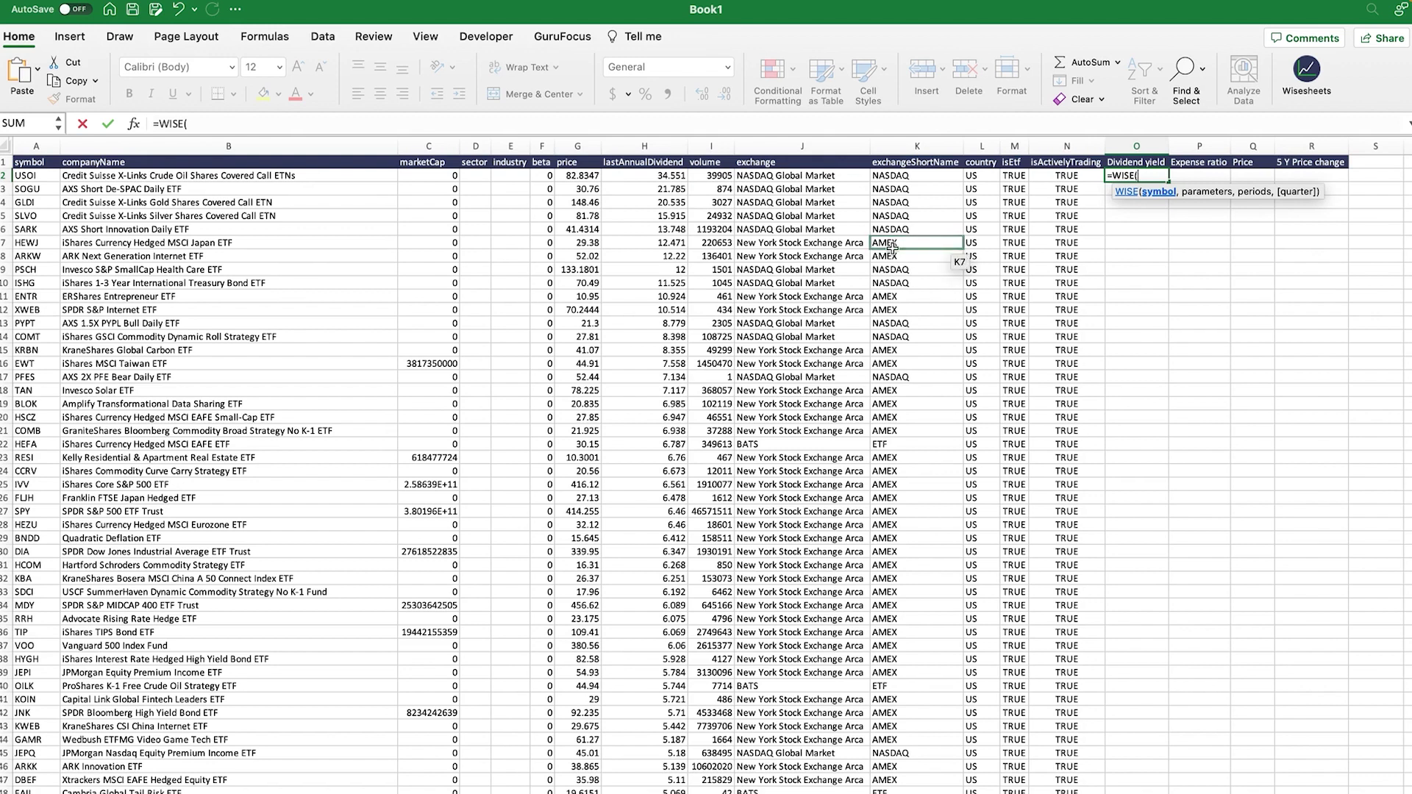
pyautogui.click(48, 177)
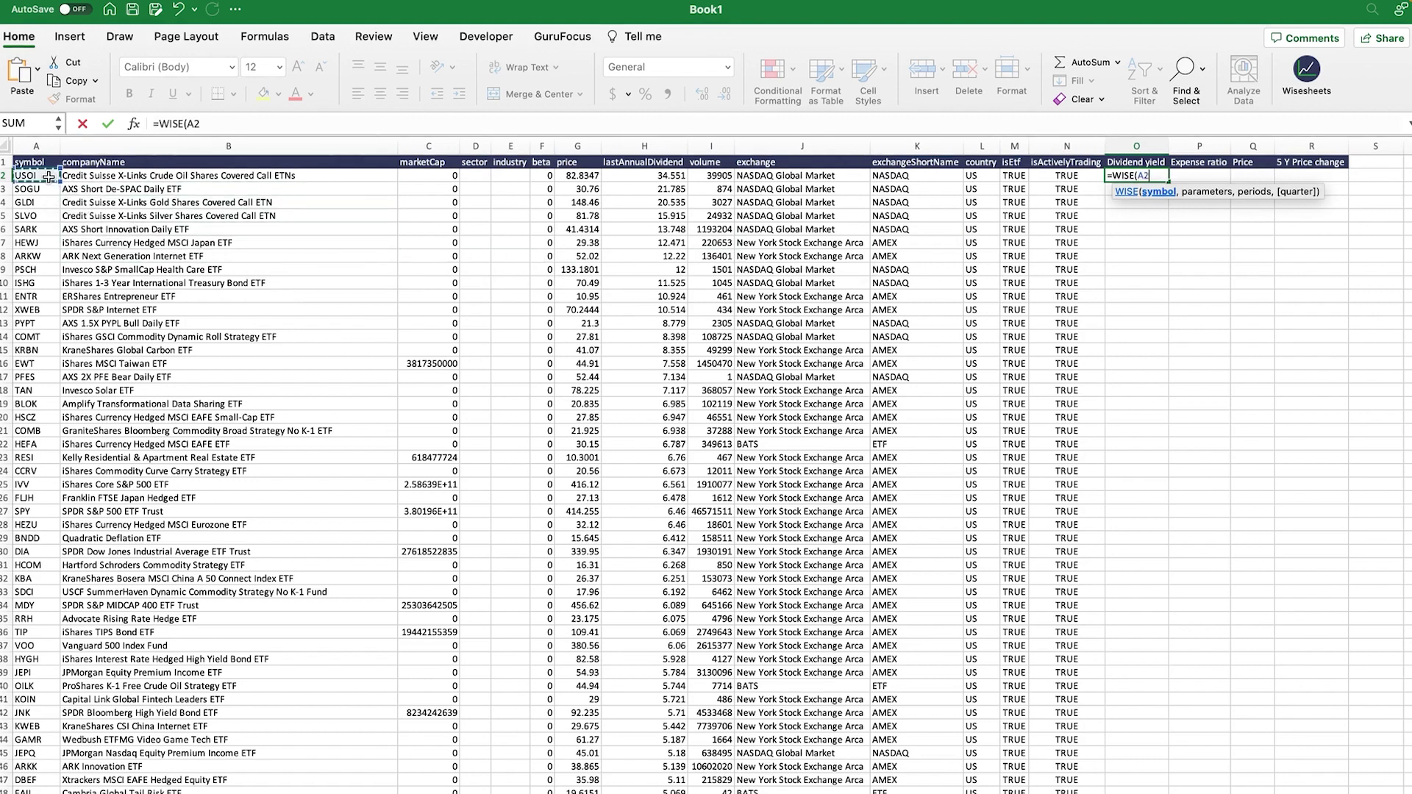
pyautogui.write(',')
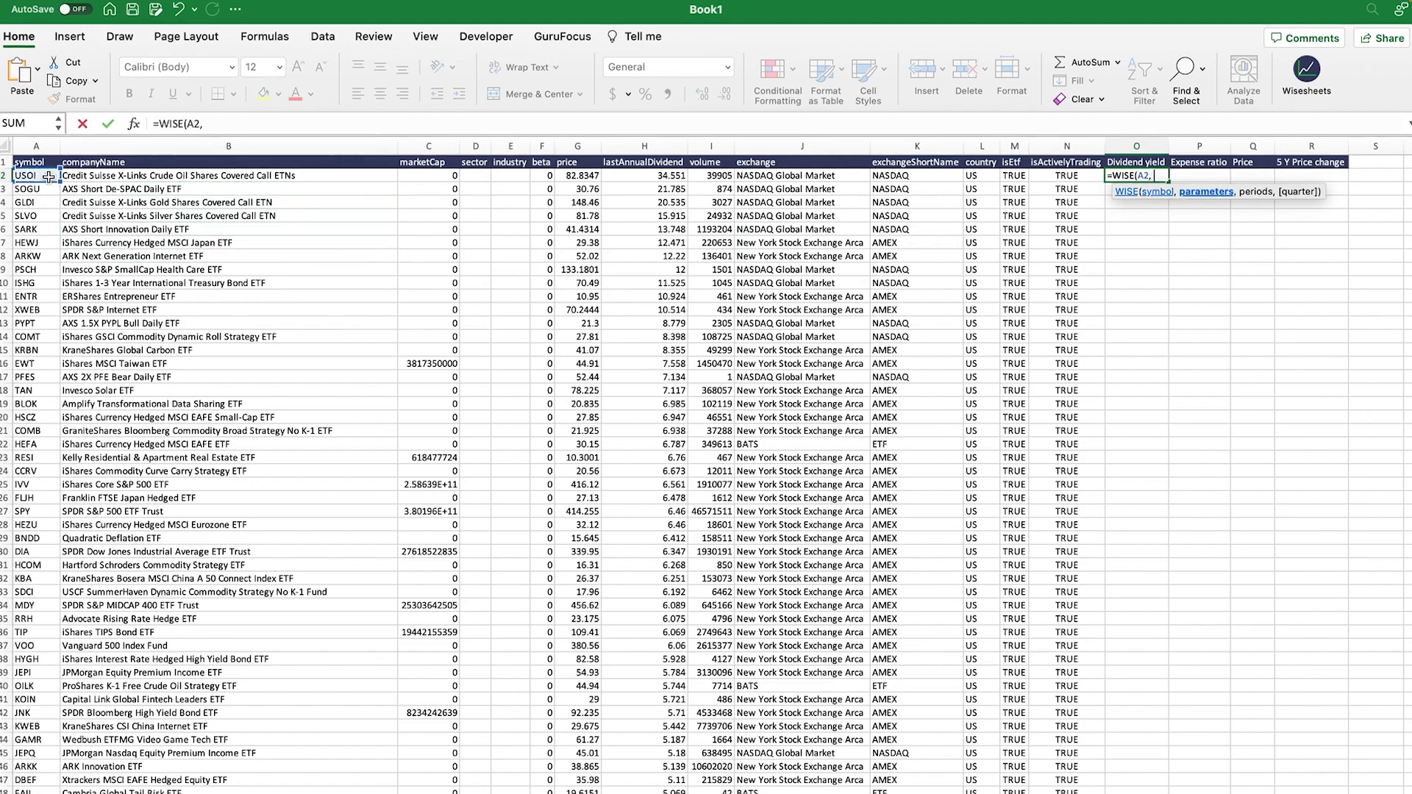
# - Complete the WISE formula in O2 with header O1 as the parameter and "TTM" as the period
pyautogui.click(1153, 166)
pyautogui.click(234, 124)
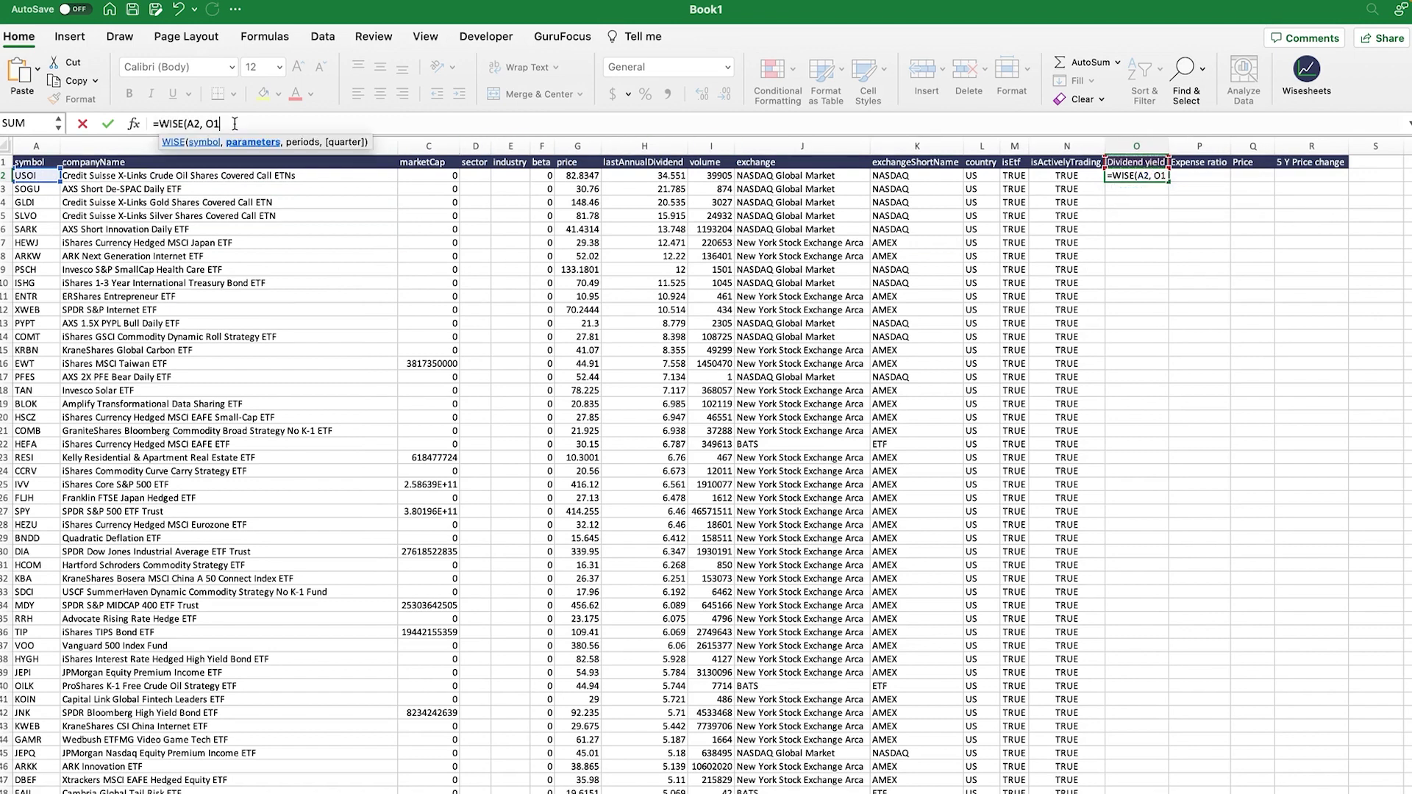
pyautogui.click(200, 124)
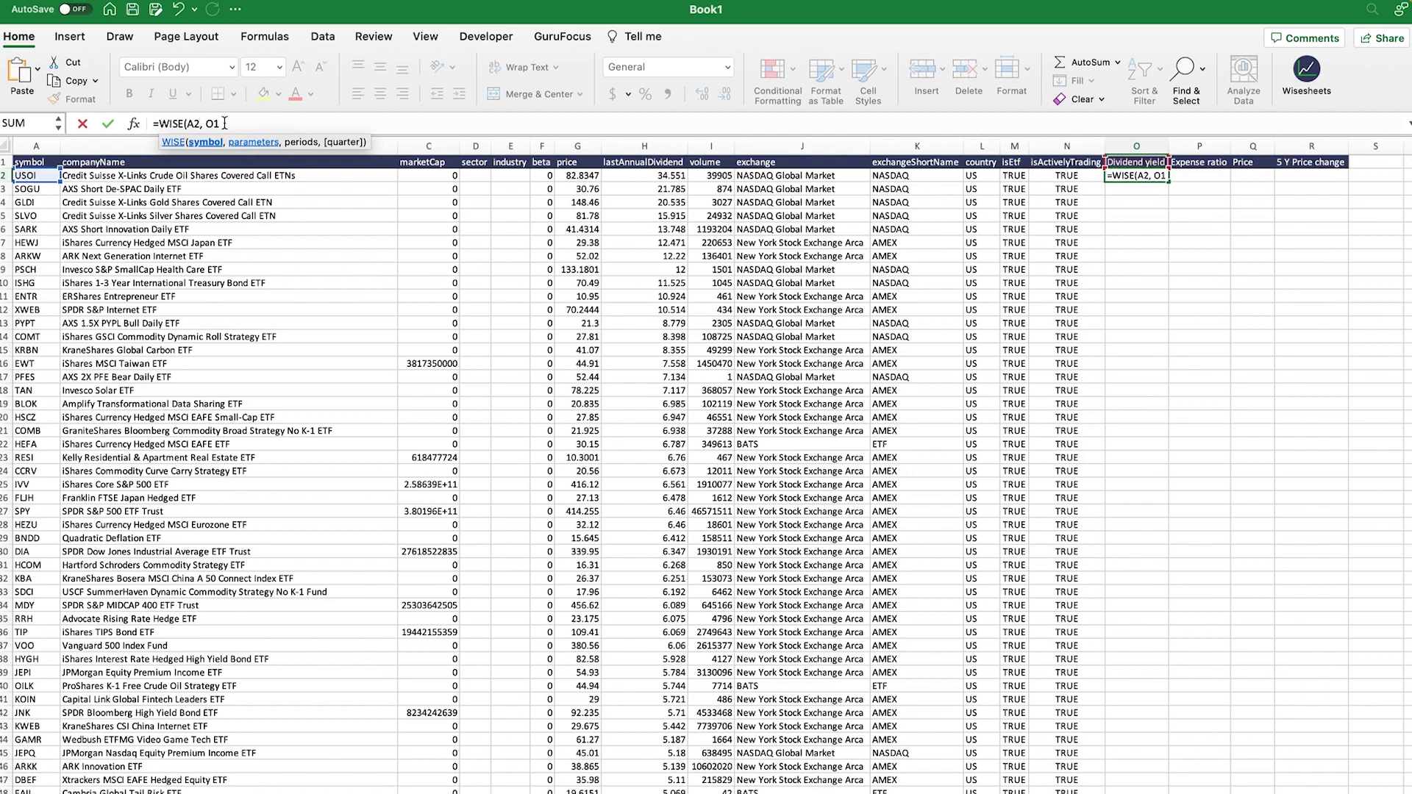
pyautogui.click(217, 123)
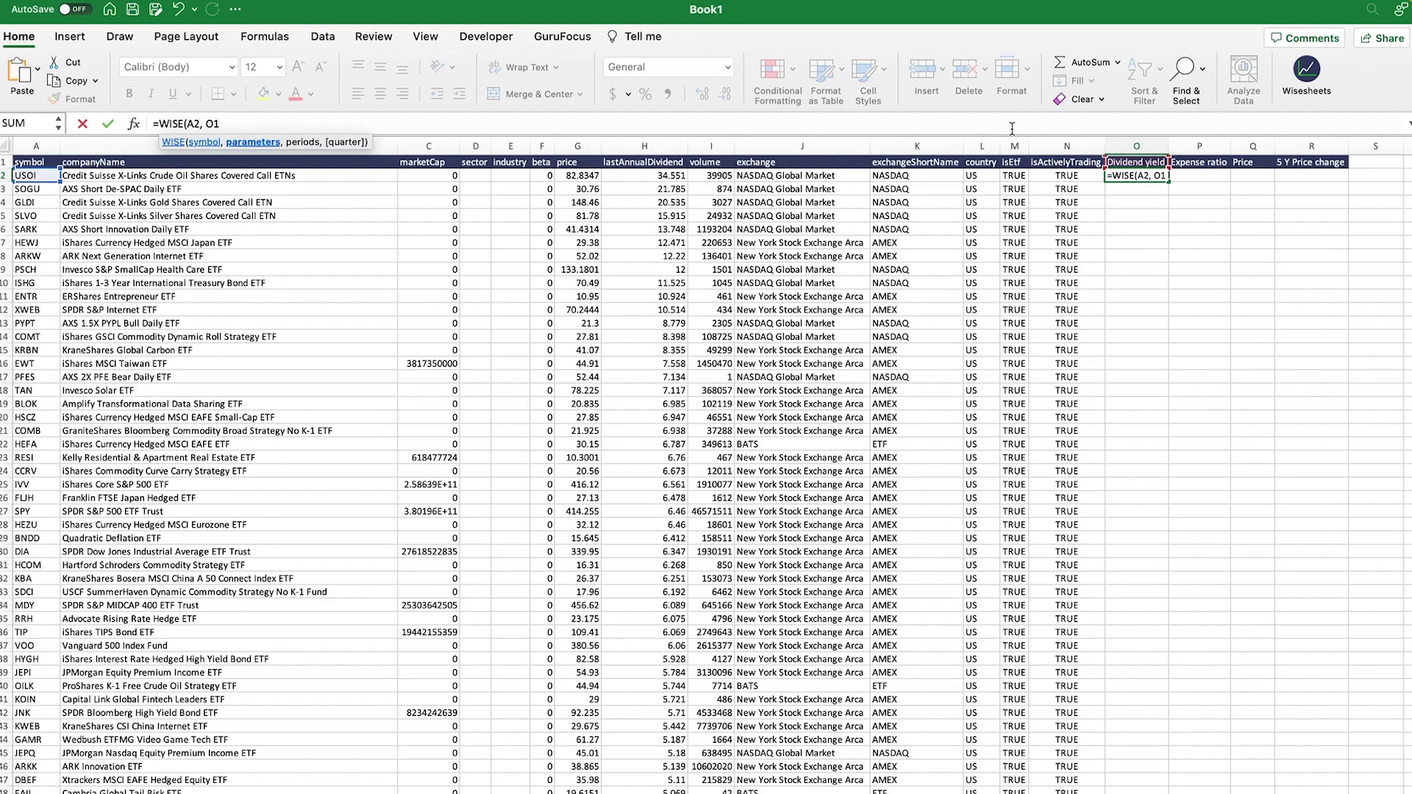
pyautogui.write(', ')
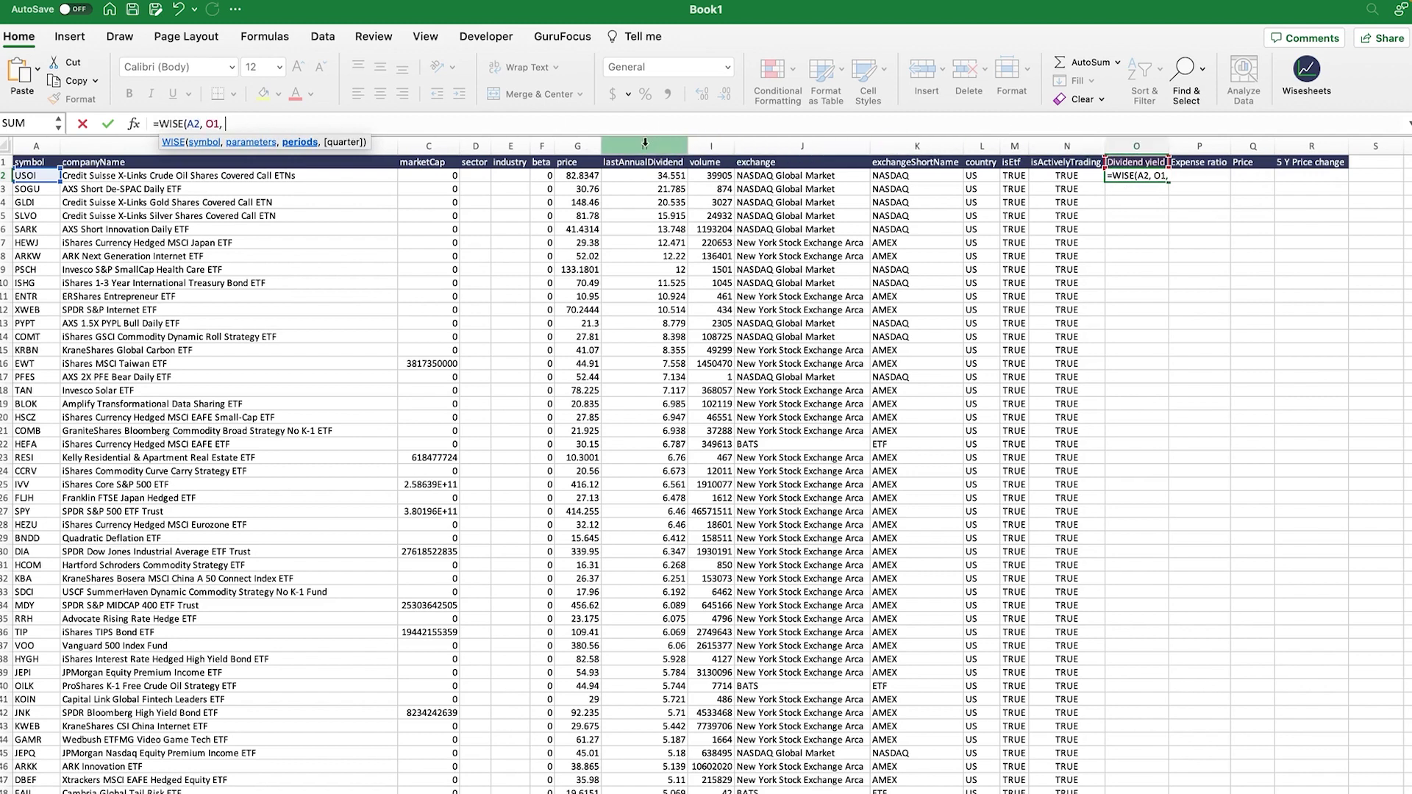
pyautogui.write('"TTM")')
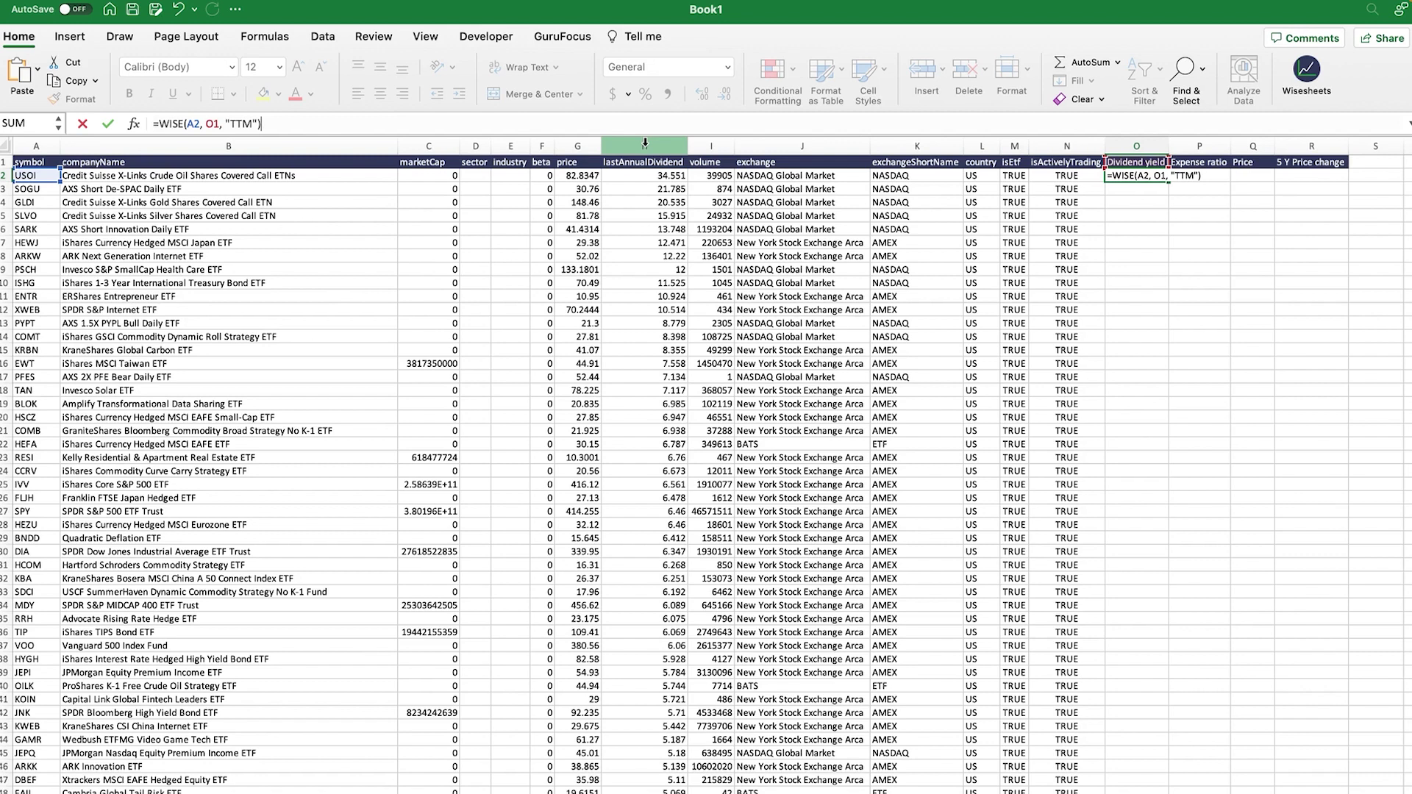
pyautogui.press('Return')
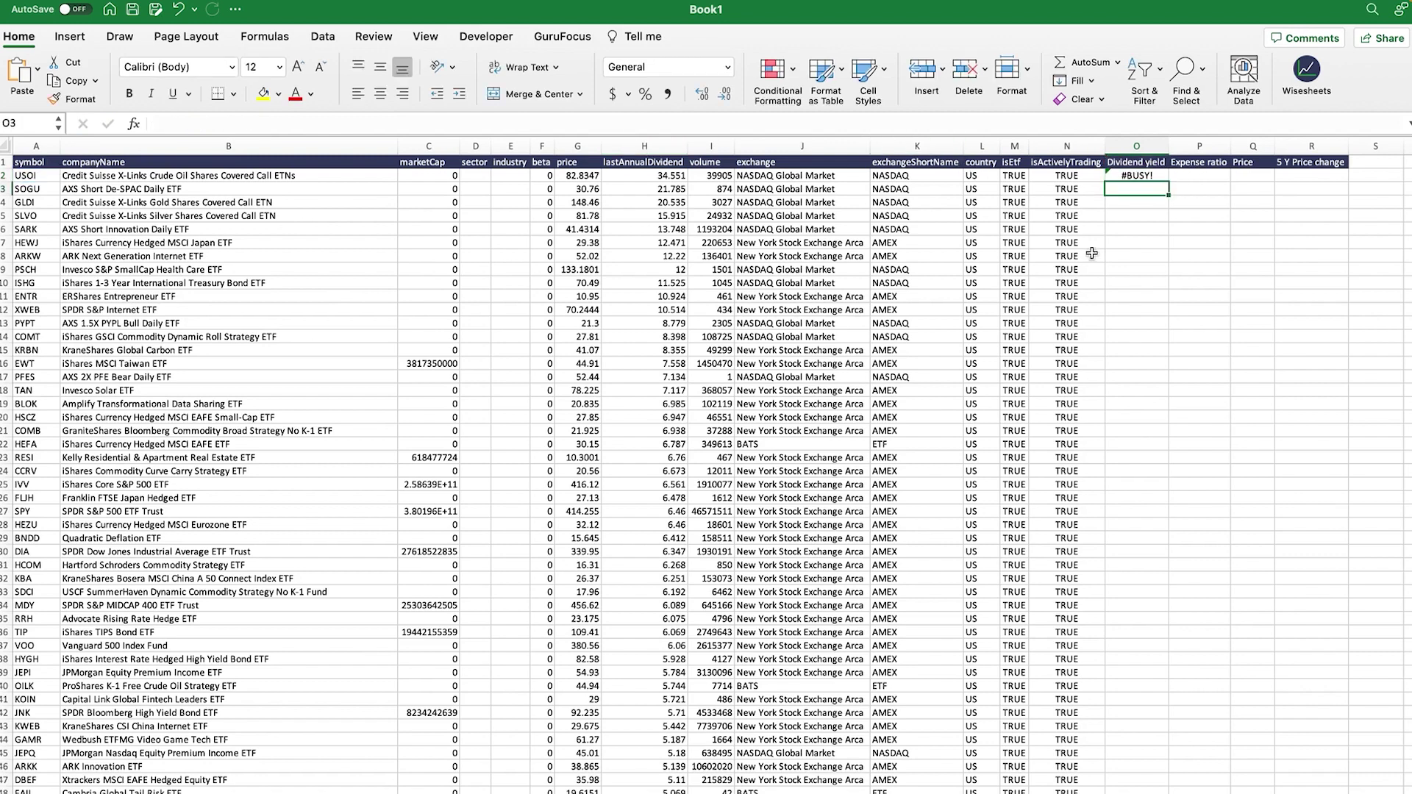
# - Format the dividend yield result in O2 as a percentage
pyautogui.press('Up')
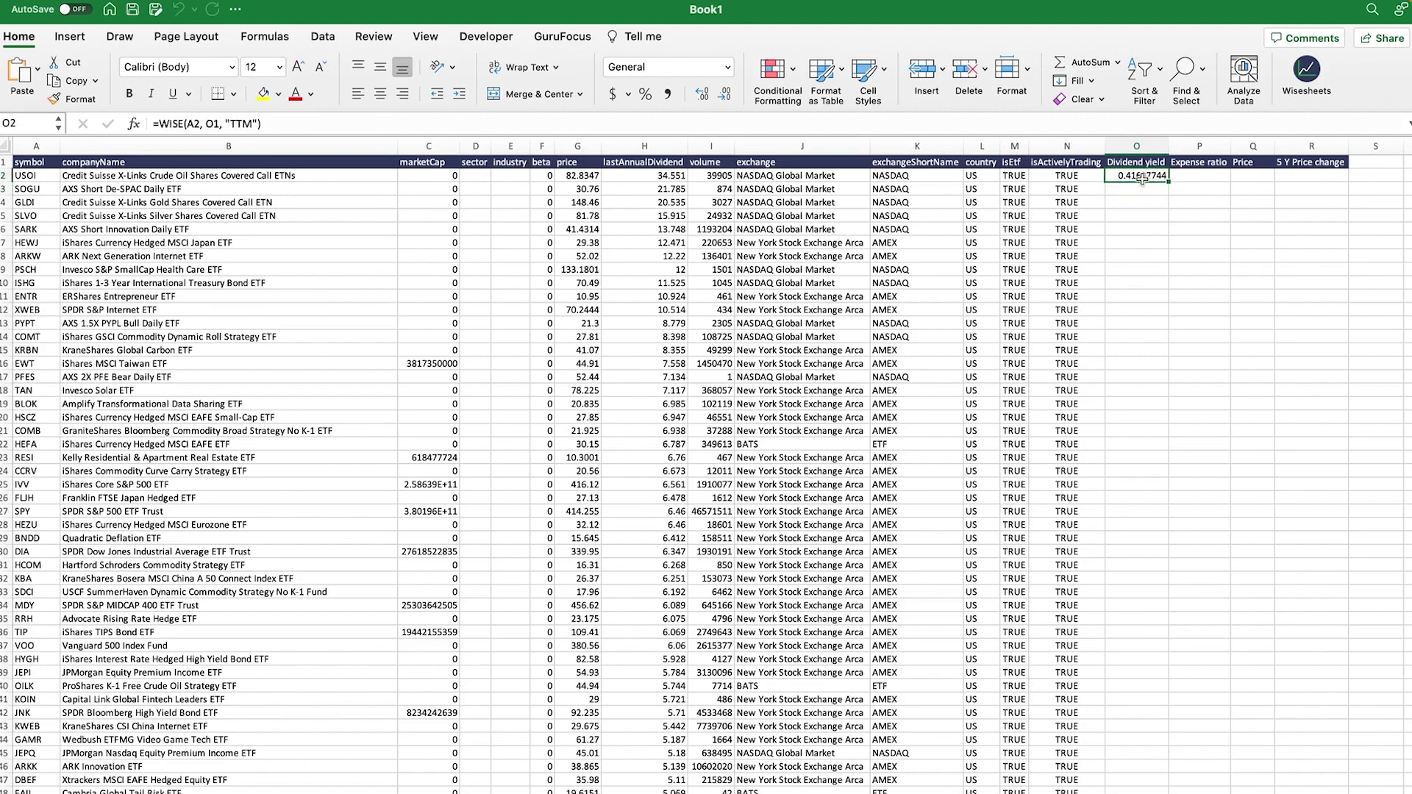
pyautogui.click(645, 94)
pyautogui.hscroll(2, 1261, 212)
pyautogui.scroll(3, 1274, 228)
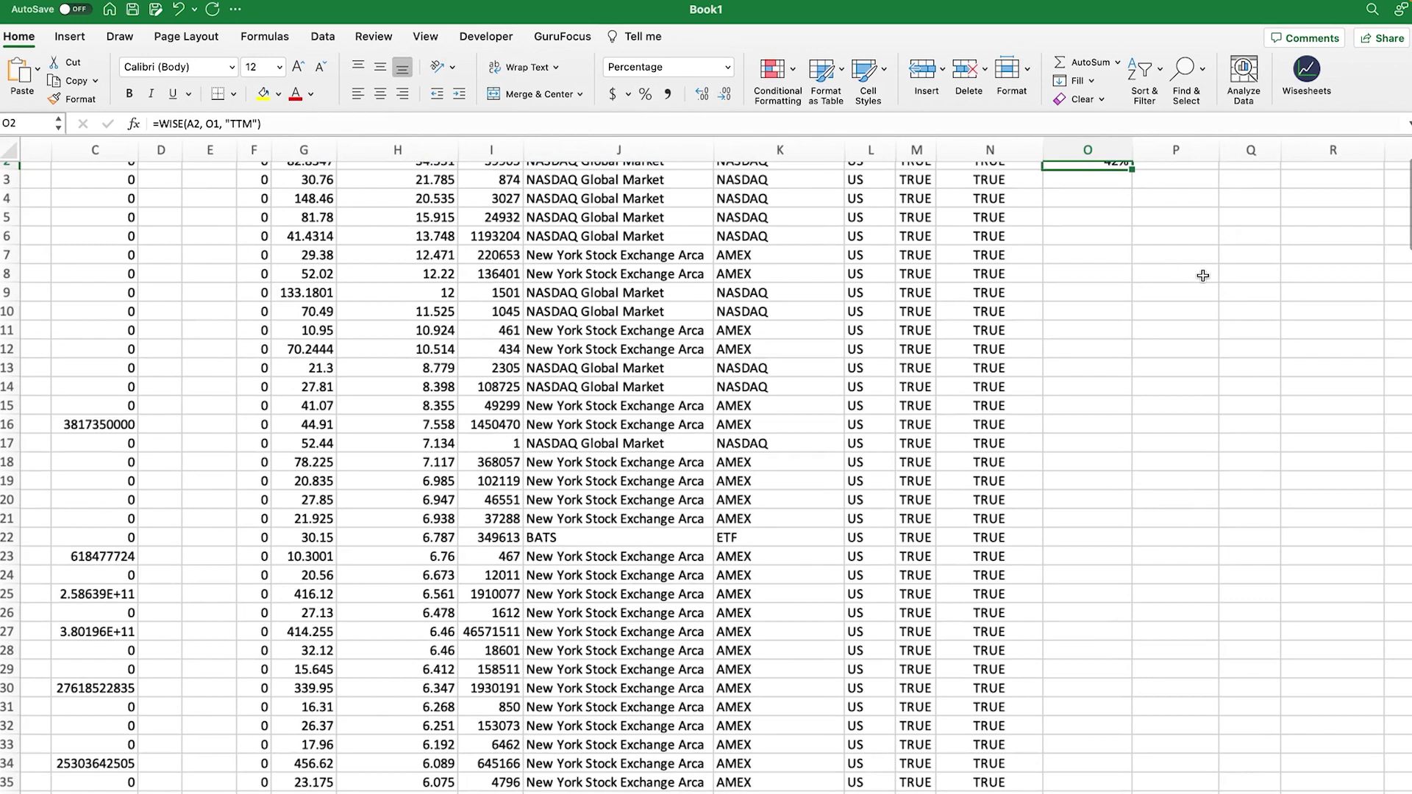
pyautogui.scroll(2, 1202, 276)
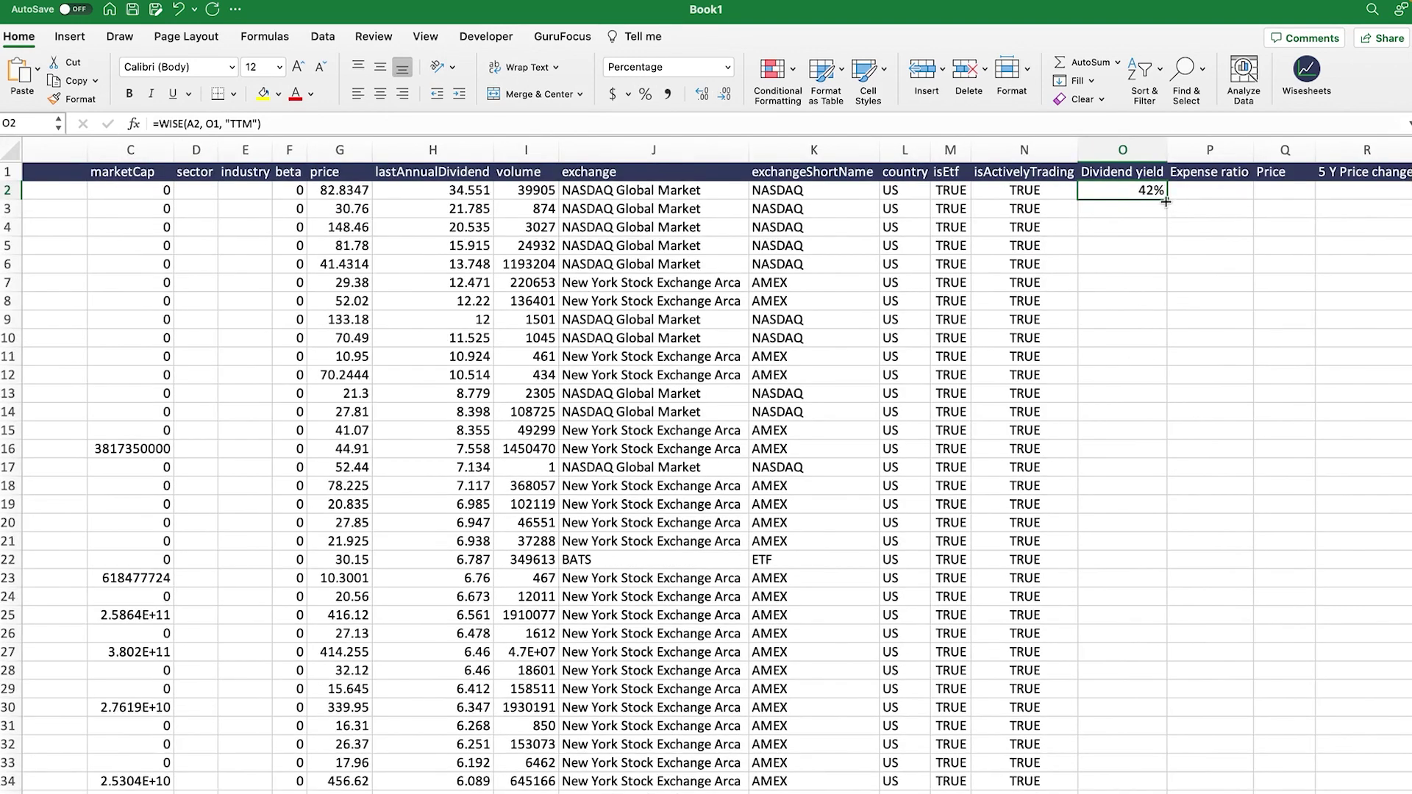
# - Try filling the O2 formula down the Dividend yield column, and clear the filled cells from O3 down
pyautogui.doubleClick(1166, 201)
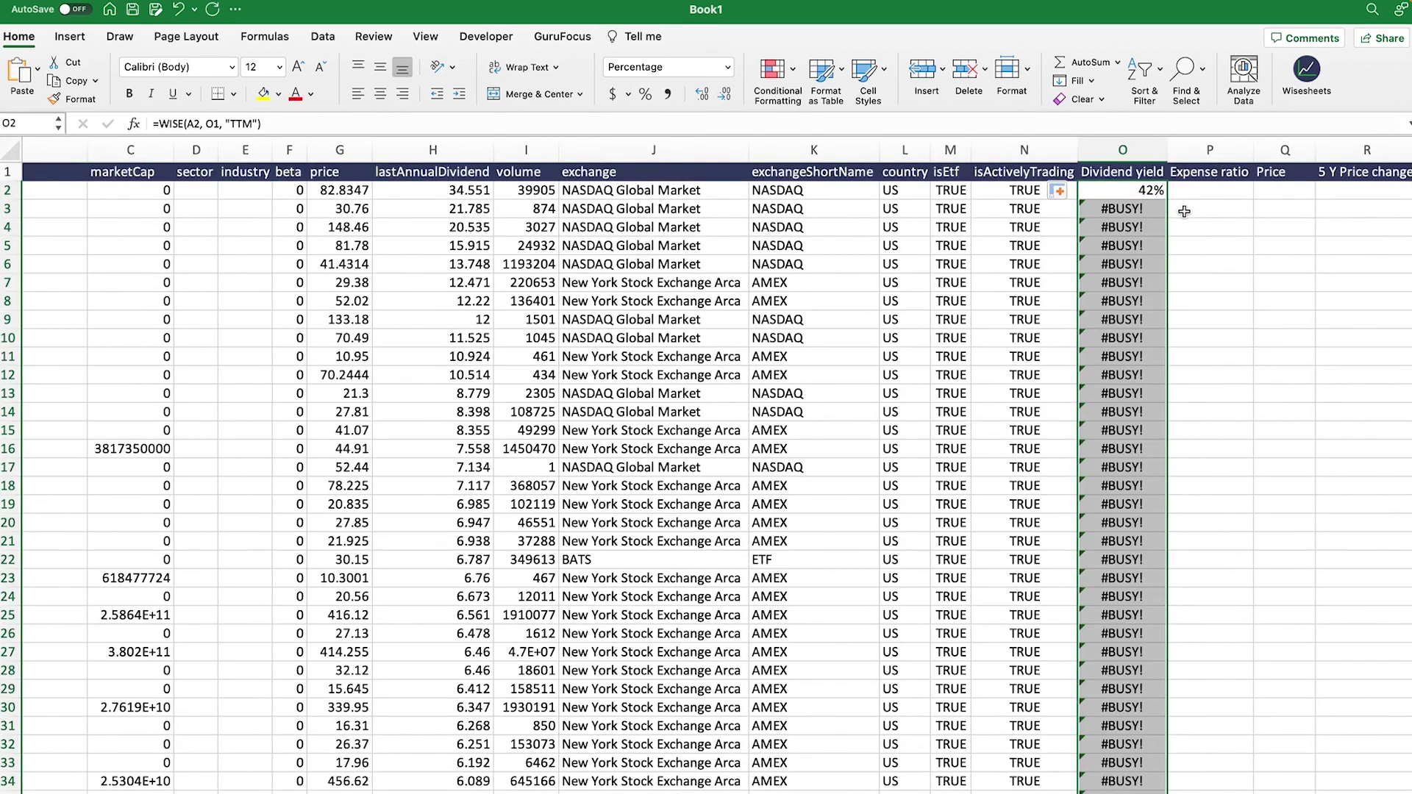
pyautogui.click(1188, 217)
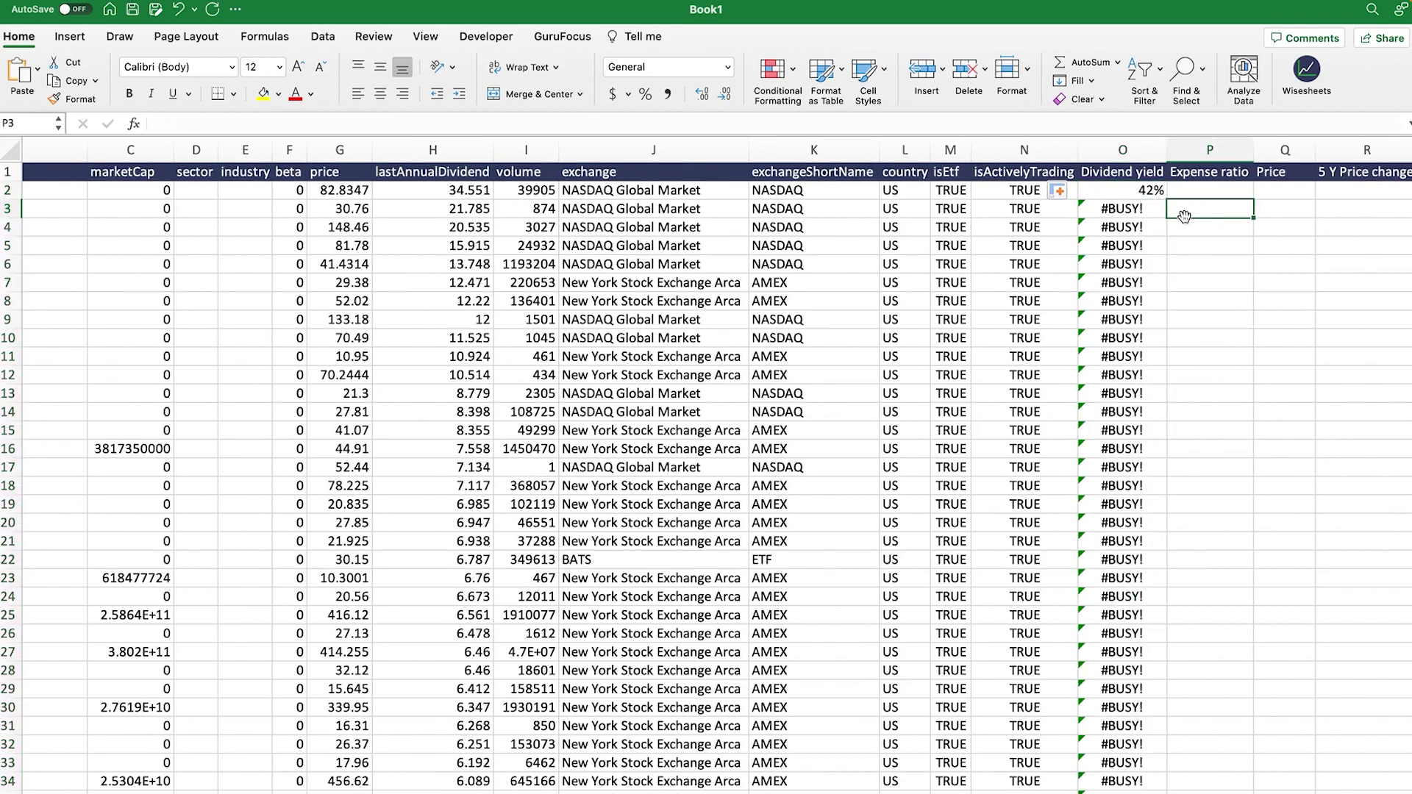
pyautogui.click(1136, 212)
pyautogui.click(1131, 211)
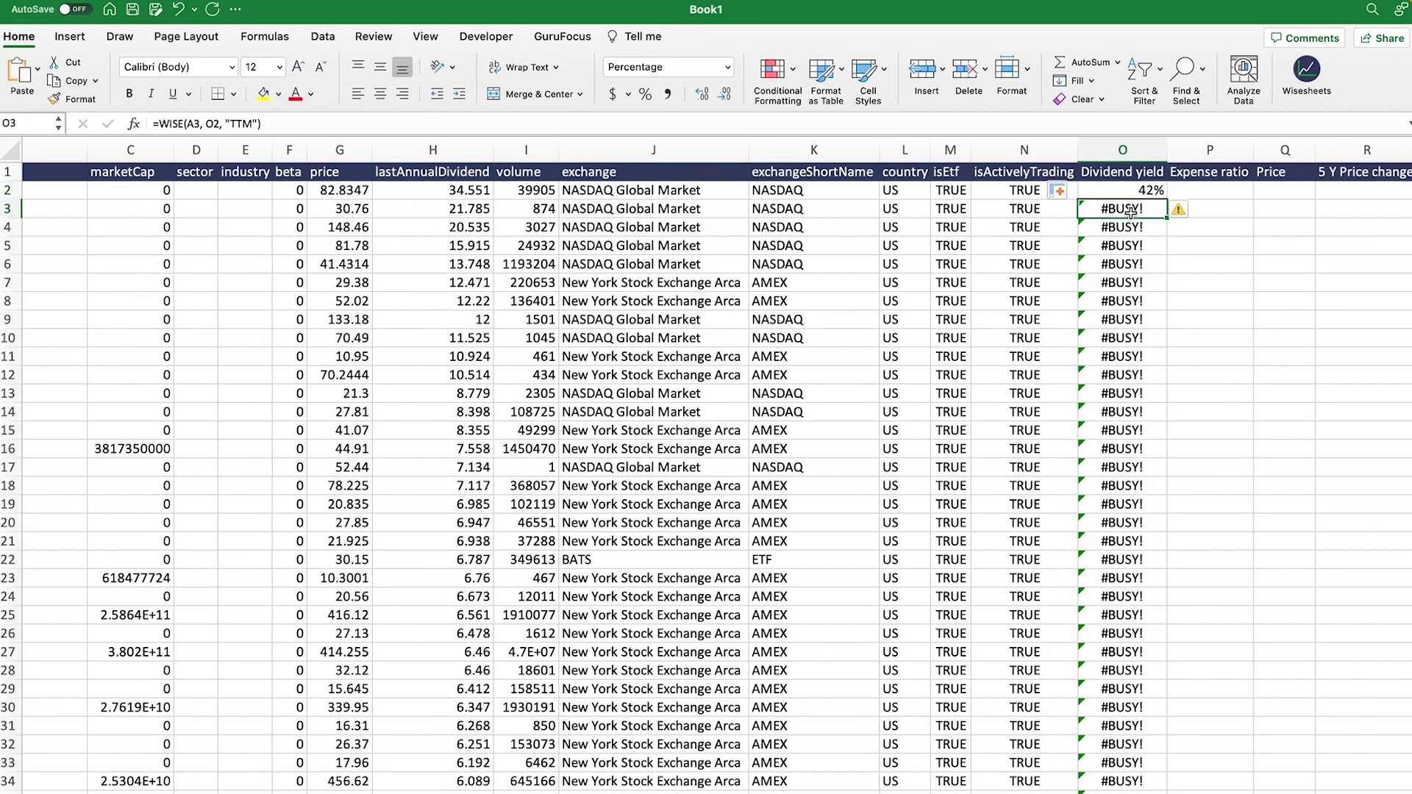
pyautogui.press('super+shift+Down')
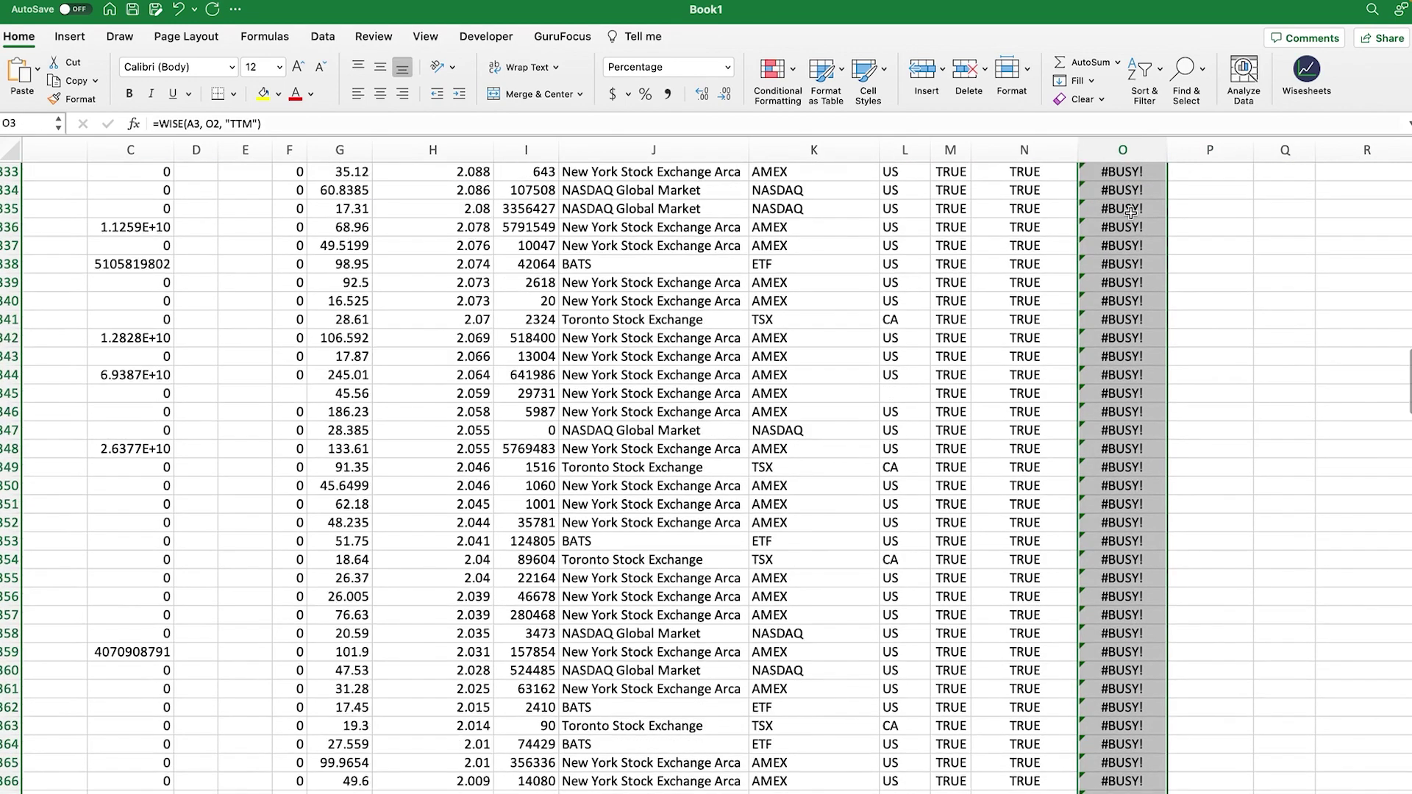
pyautogui.press('Delete')
# - Make the header reference in O2's formula absolute as $O$1 and fill the formula down the Dividend yield column
pyautogui.click(1122, 189)
pyautogui.click(211, 124)
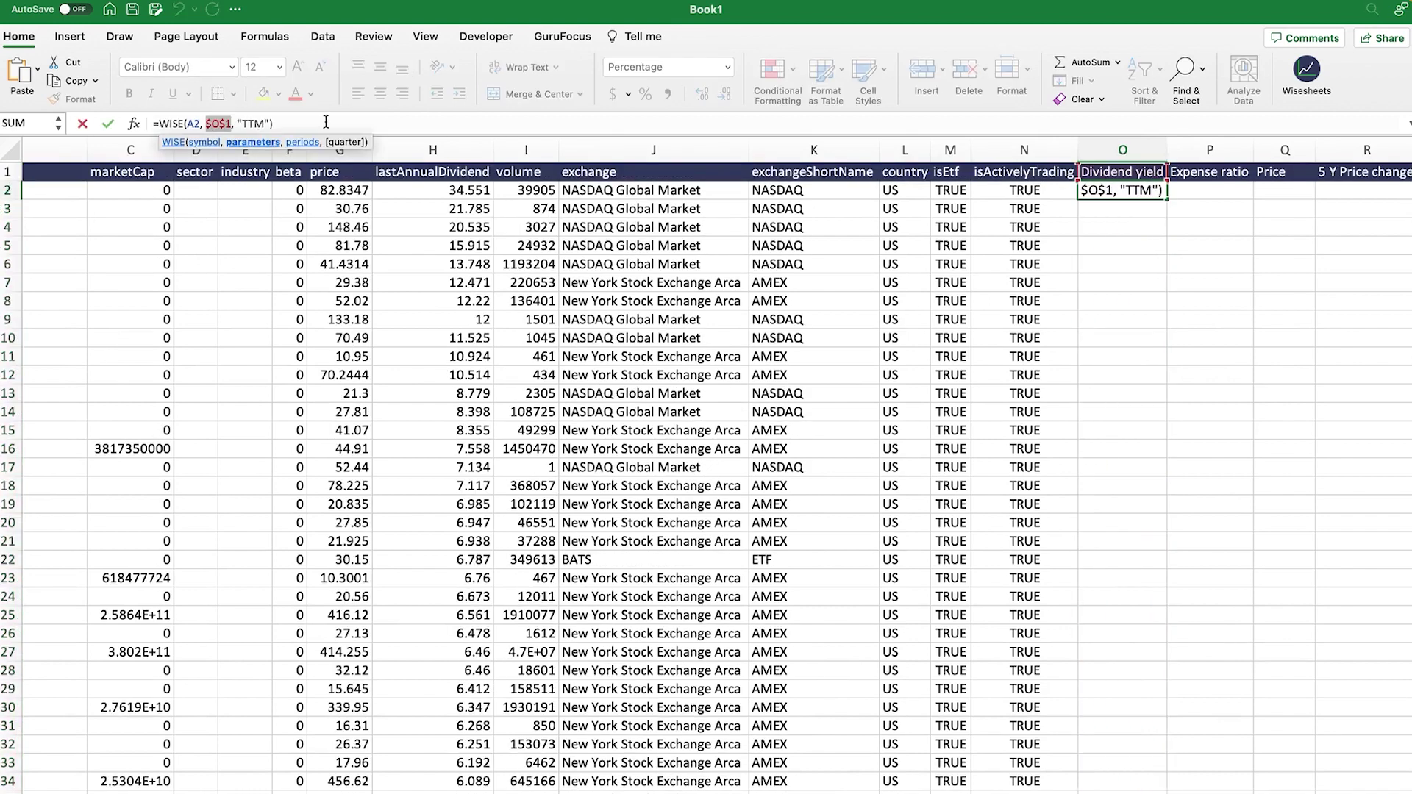
pyautogui.press('Return')
pyautogui.click(1121, 191)
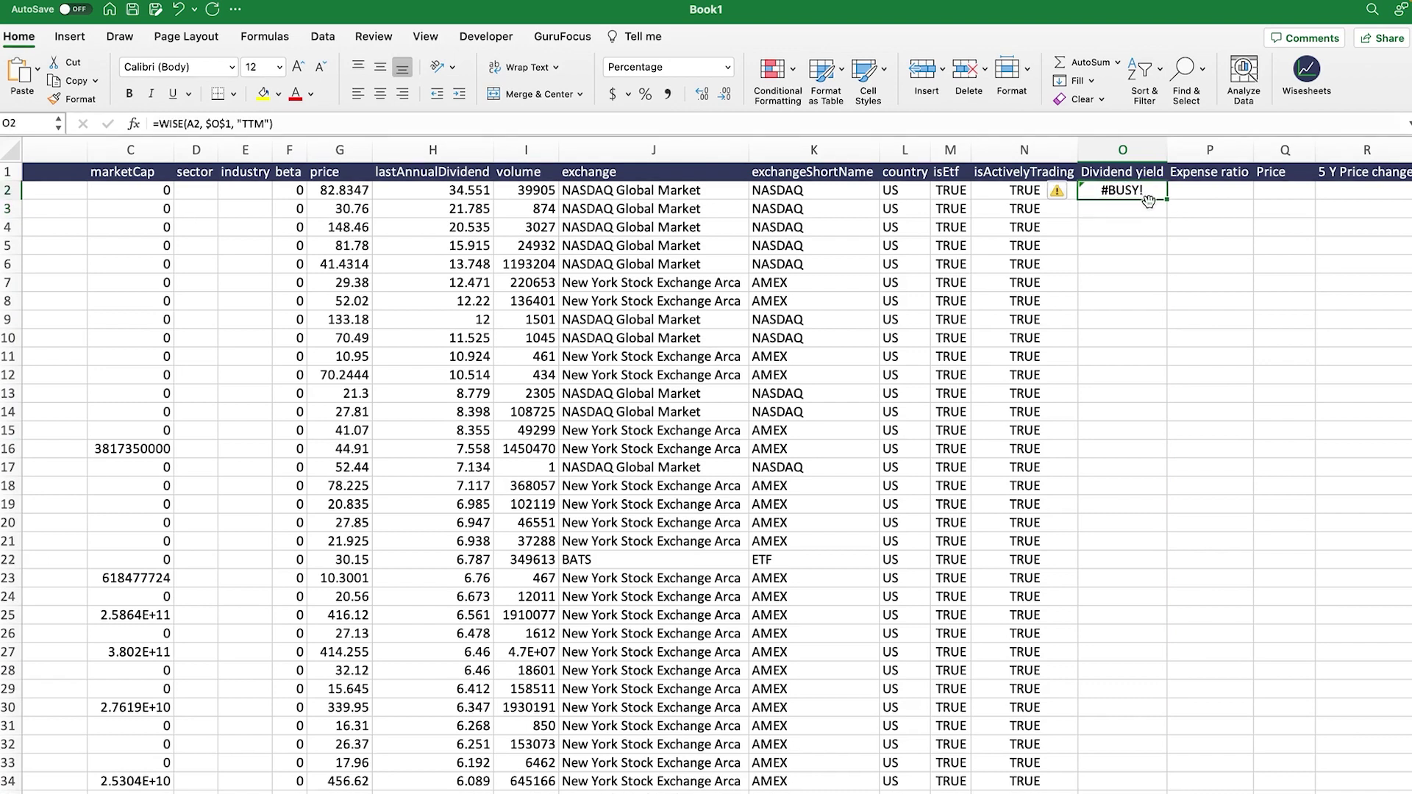
pyautogui.doubleClick(1165, 200)
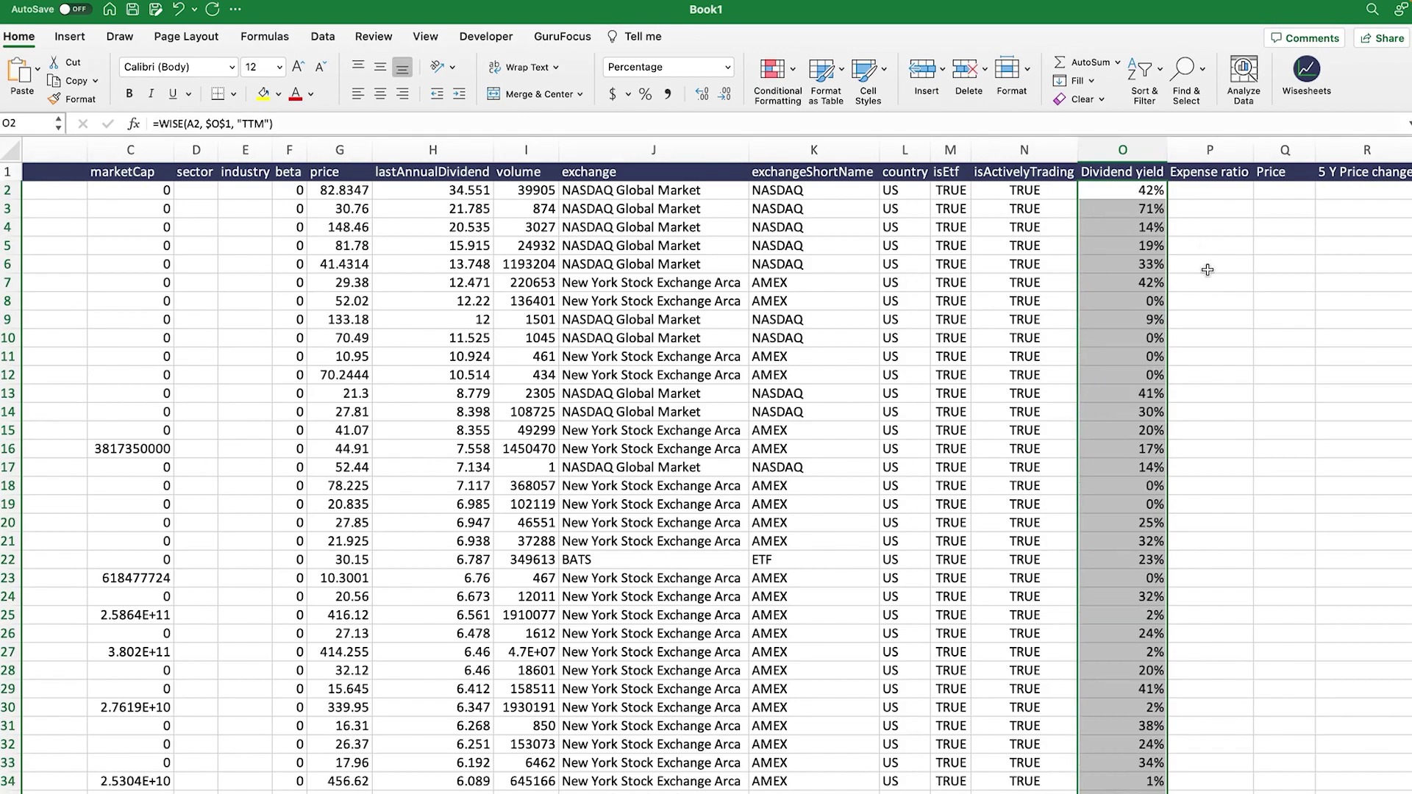
pyautogui.scroll(-20, 1206, 265)
pyautogui.scroll(-20, 1209, 275)
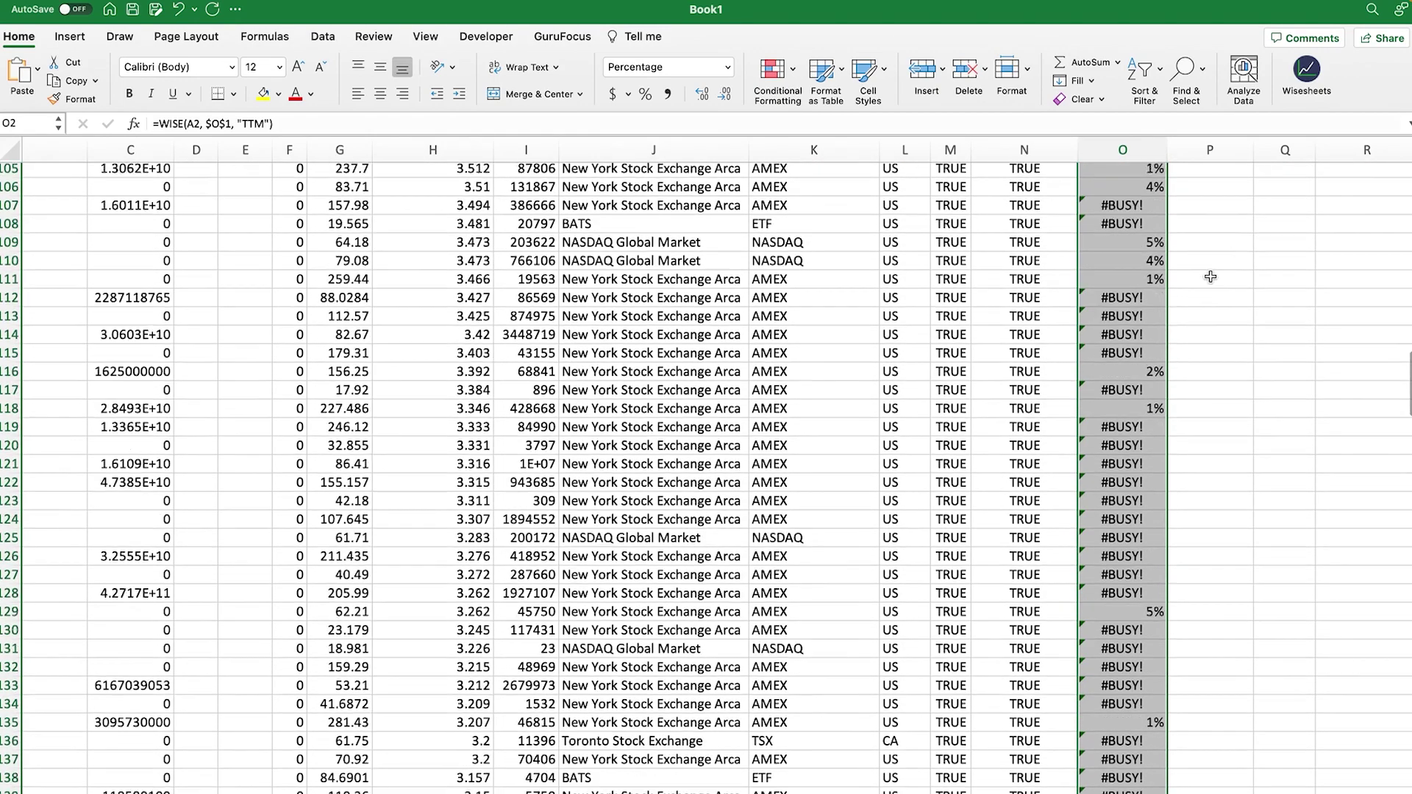
pyautogui.scroll(-3, 1210, 276)
pyautogui.scroll(20, 1213, 294)
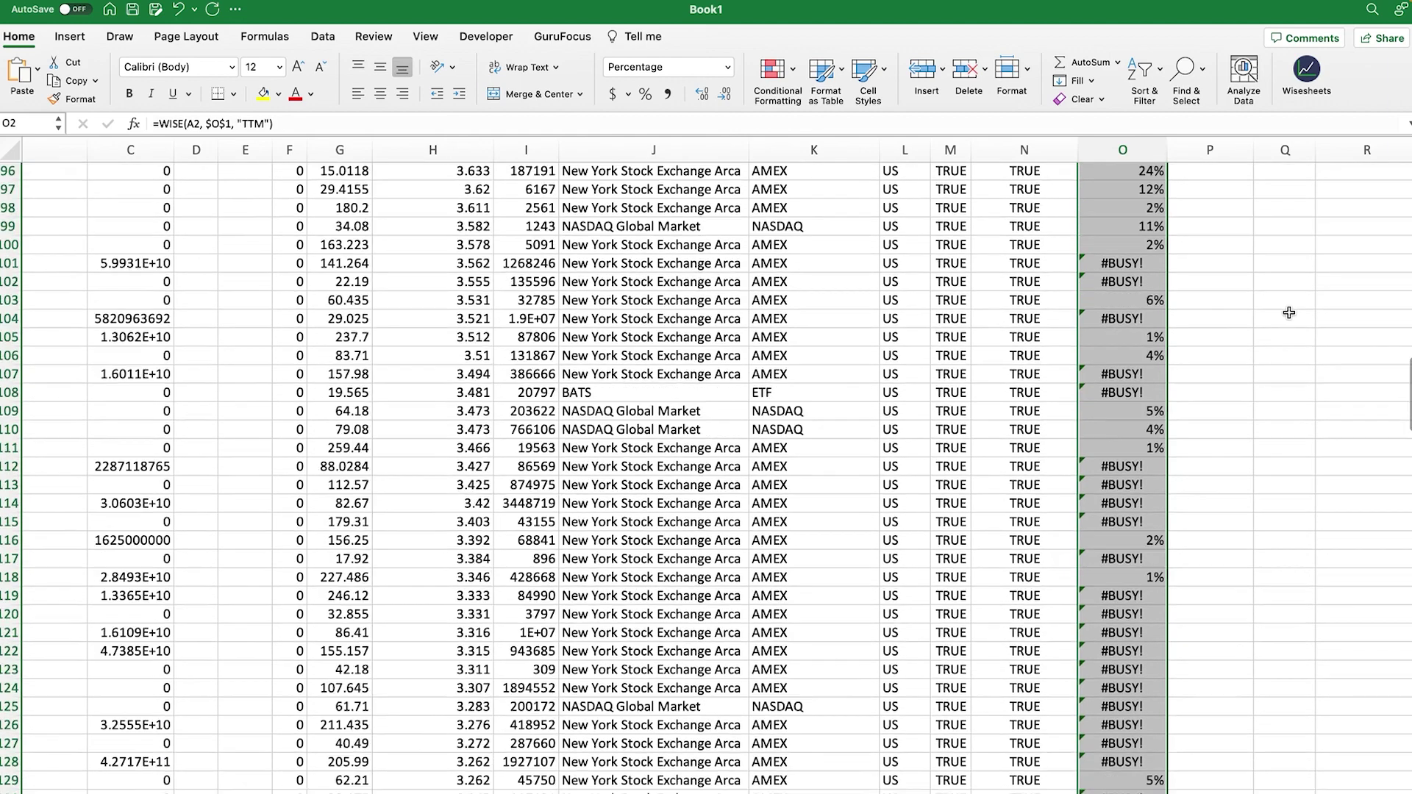
pyautogui.scroll(12, 1290, 312)
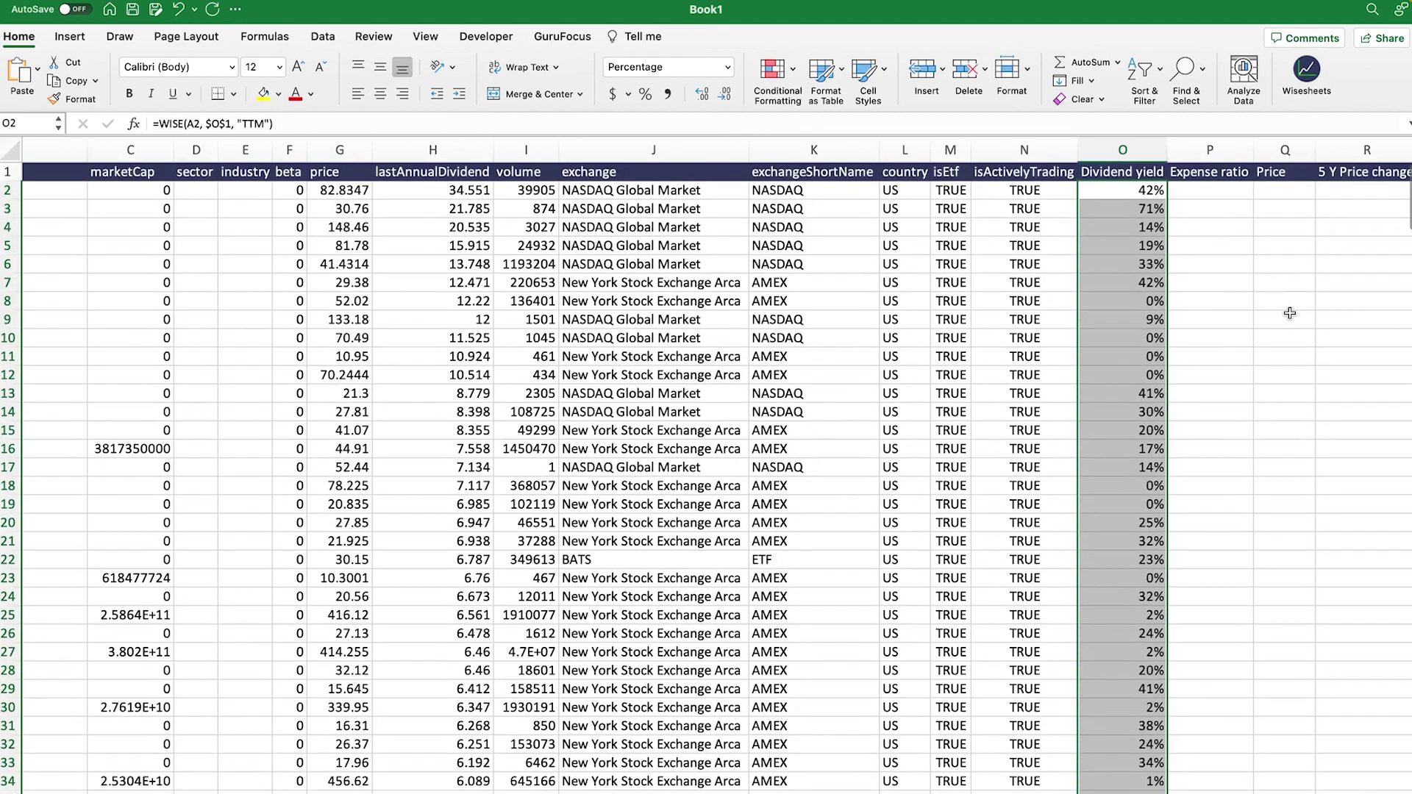
# - Start a WISEFUNDS formula in P2 under Expense ratio with A2 as the symbol
pyautogui.click(1241, 266)
pyautogui.click(1217, 193)
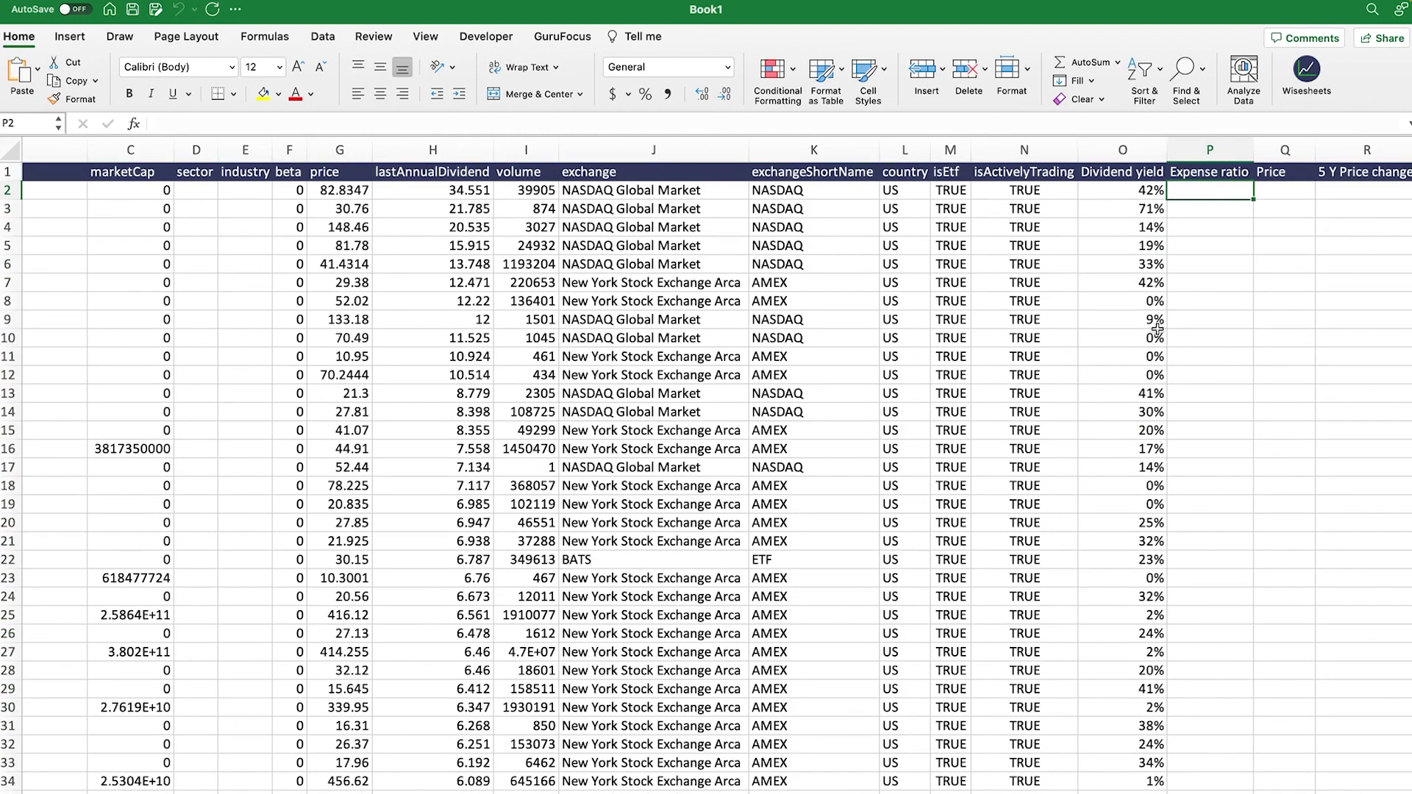
pyautogui.write('=wi')
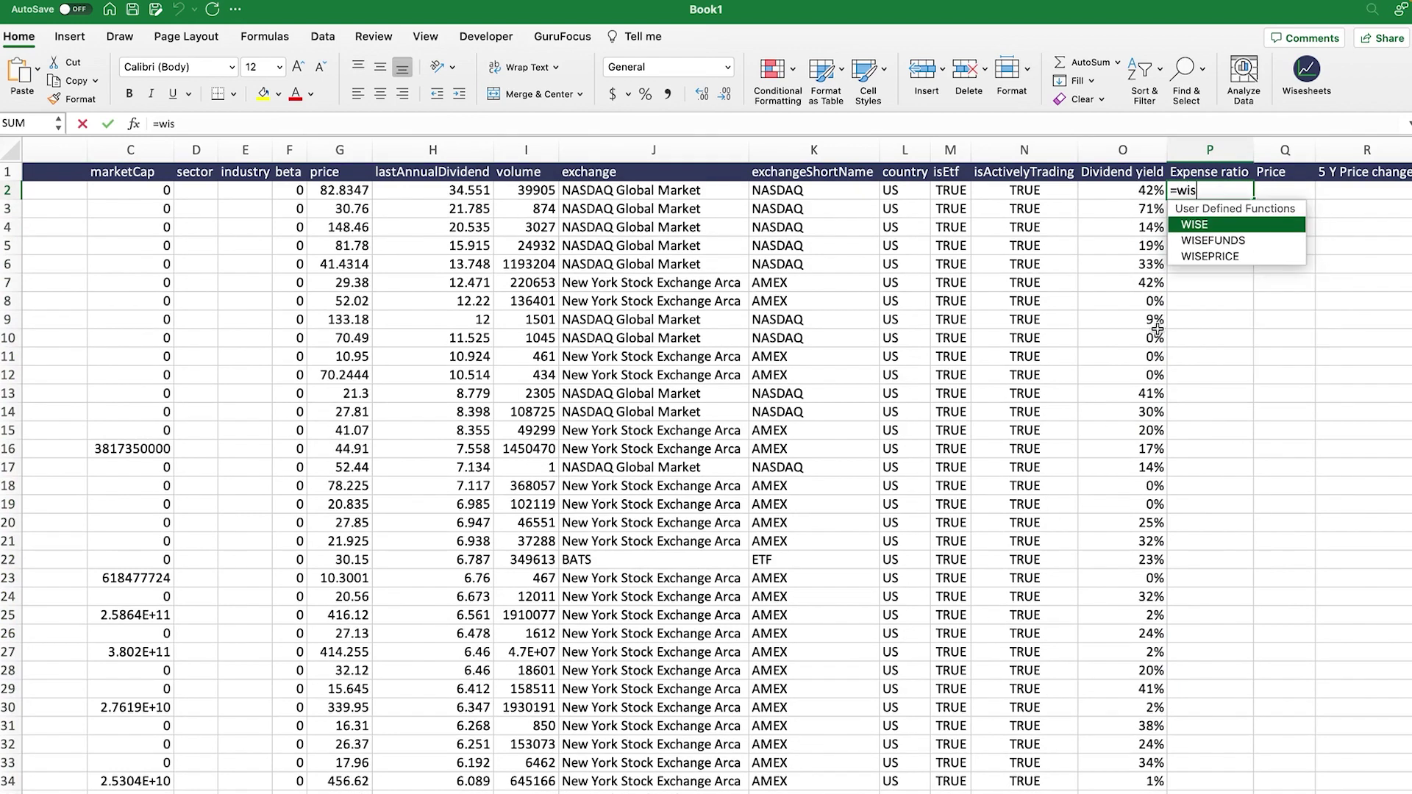
pyautogui.write('s')
pyautogui.press('Down')
pyautogui.press('Tab')
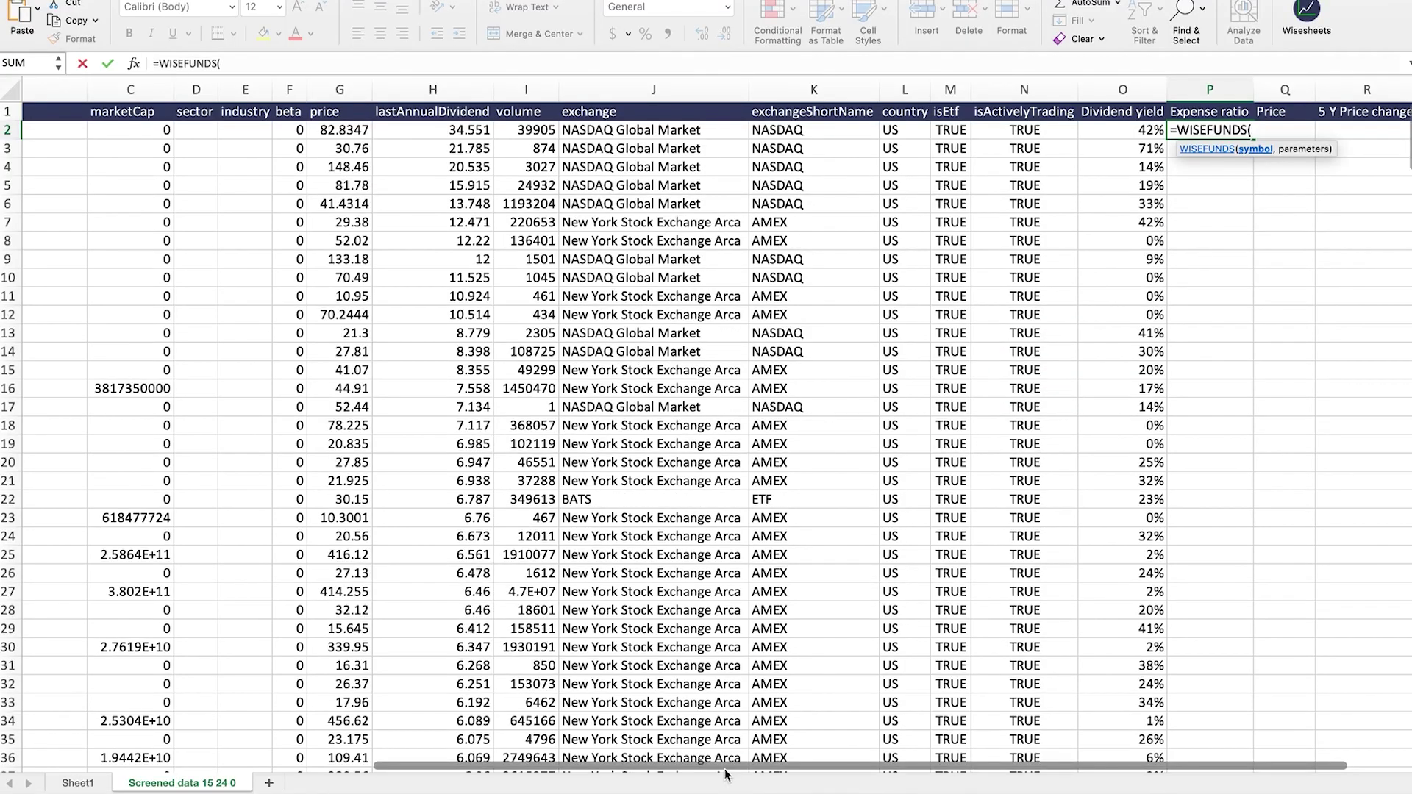
pyautogui.moveTo(725, 769); pyautogui.dragTo(372, 792)
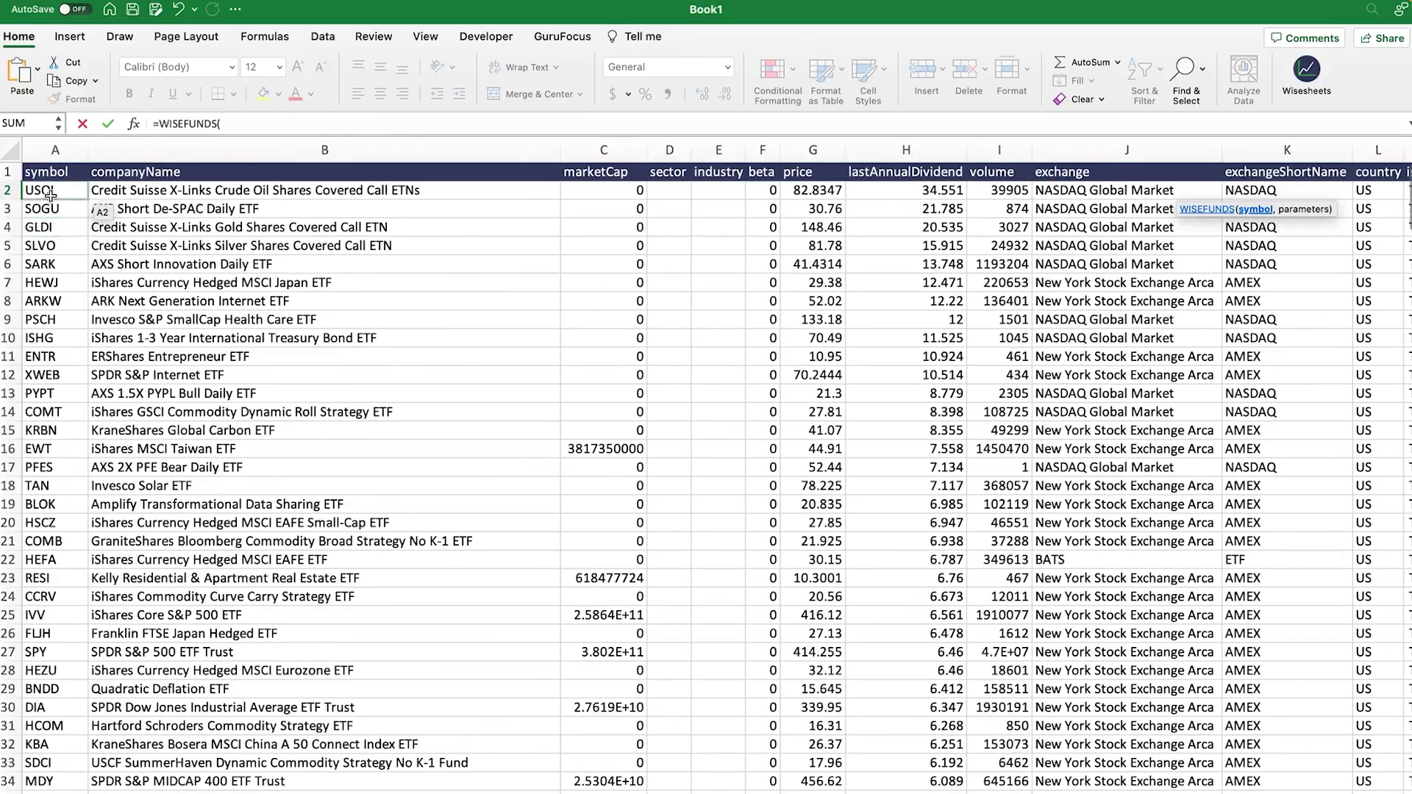
pyautogui.click(51, 129)
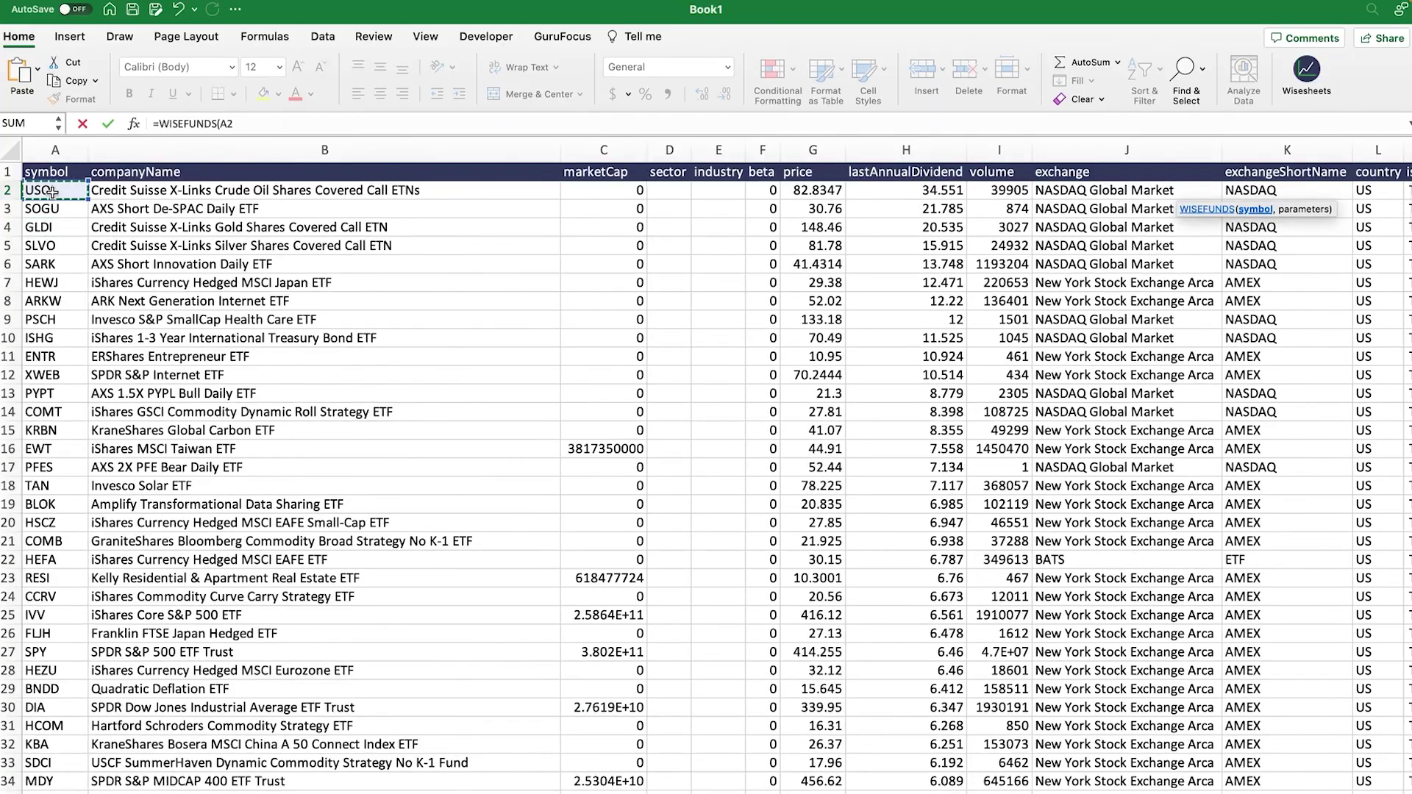
pyautogui.write(',')
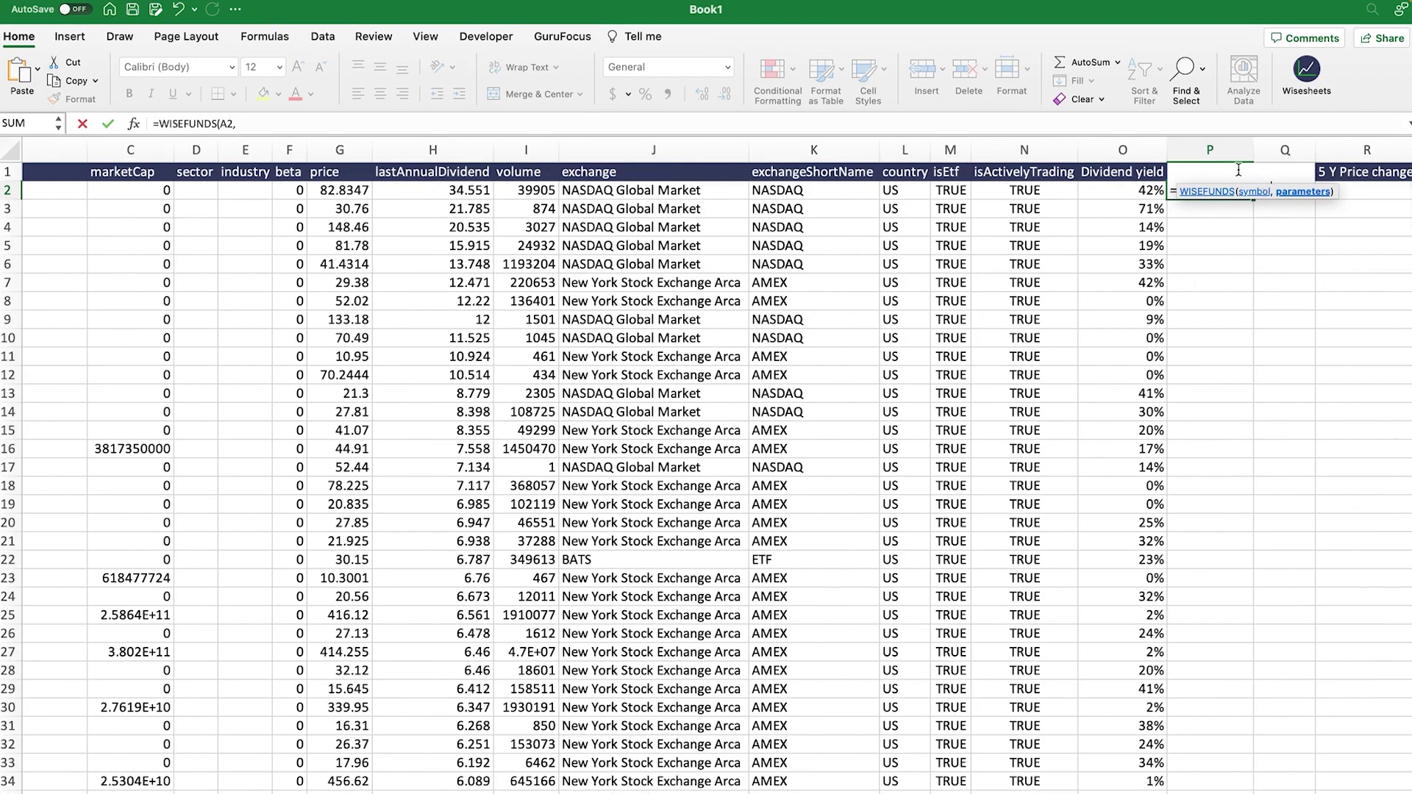
# - Complete the WISEFUNDS formula in P2 with the absolute header reference $P$1 as the parameter
pyautogui.click(1158, 190)
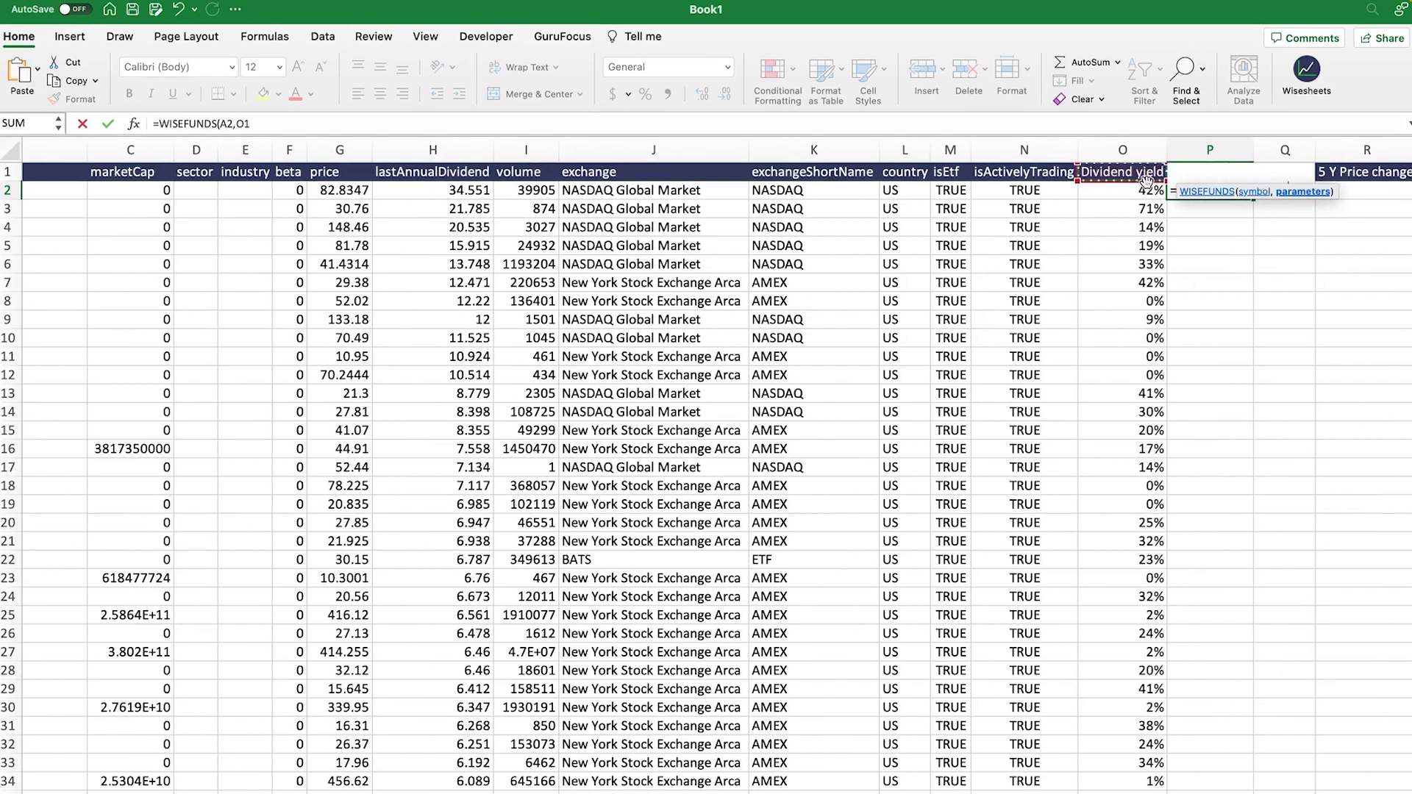
pyautogui.click(1196, 164)
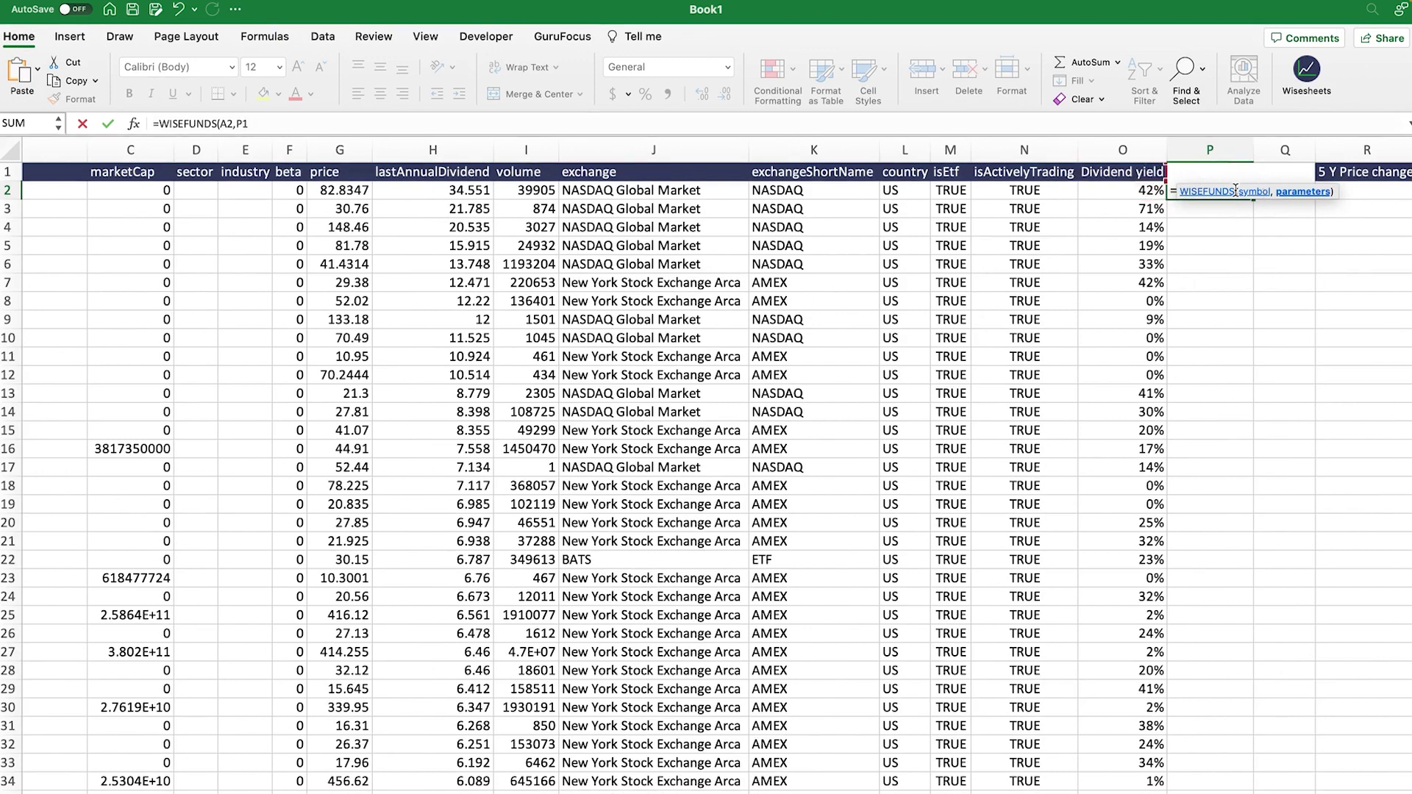
pyautogui.click(268, 125)
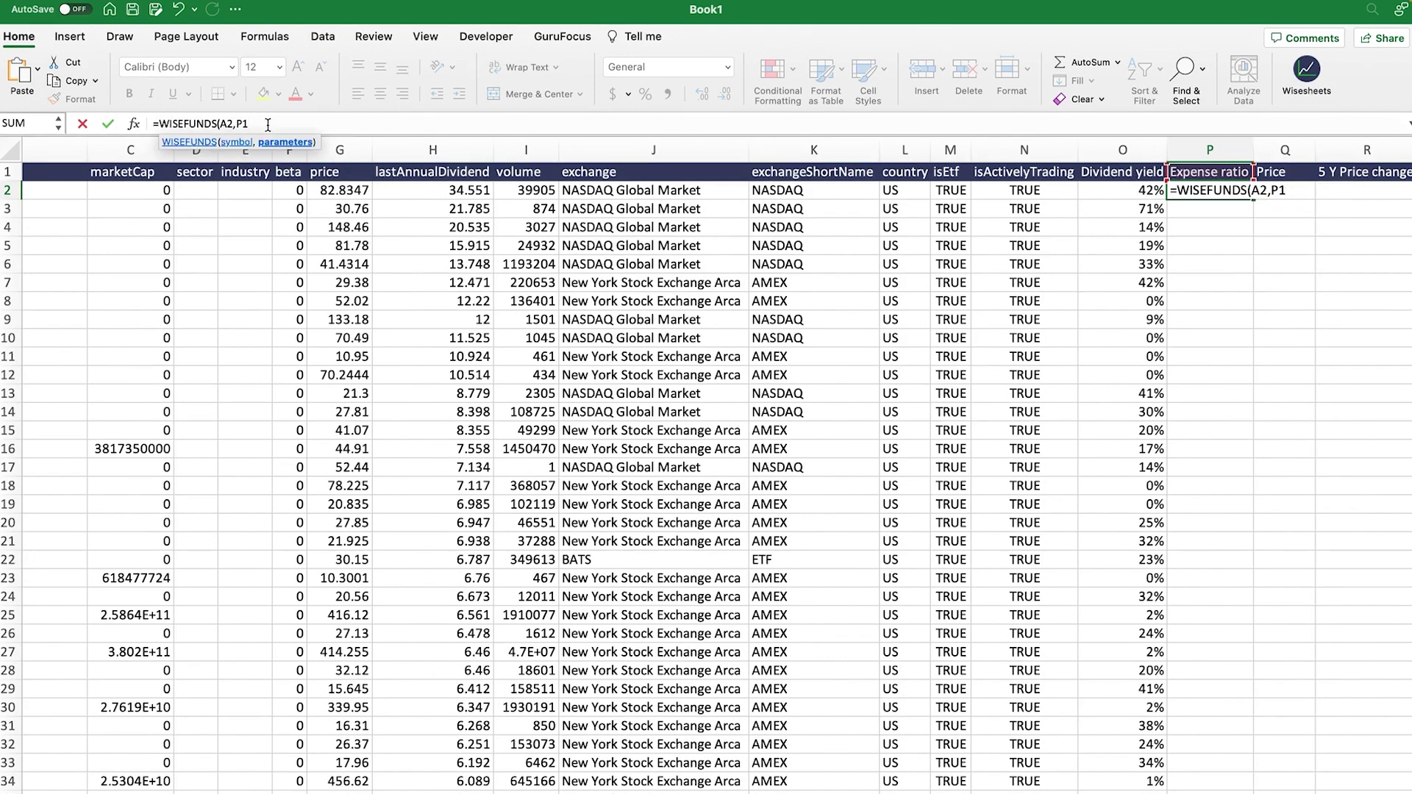
pyautogui.write(')')
pyautogui.press('F4')
pyautogui.press('Return')
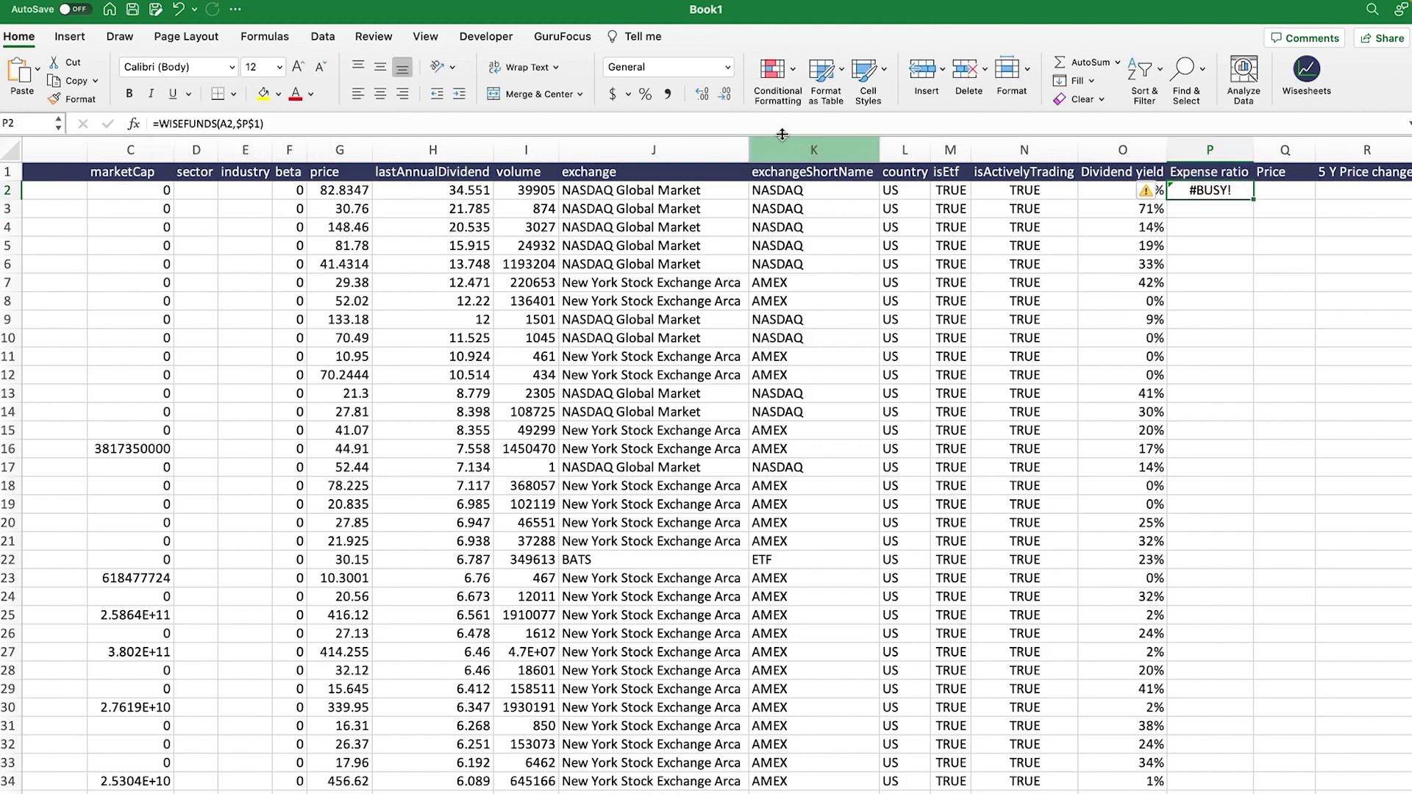
# - Format P2 as a percentage with three decimals and fill its formula down the Expense ratio column
pyautogui.click(646, 94)
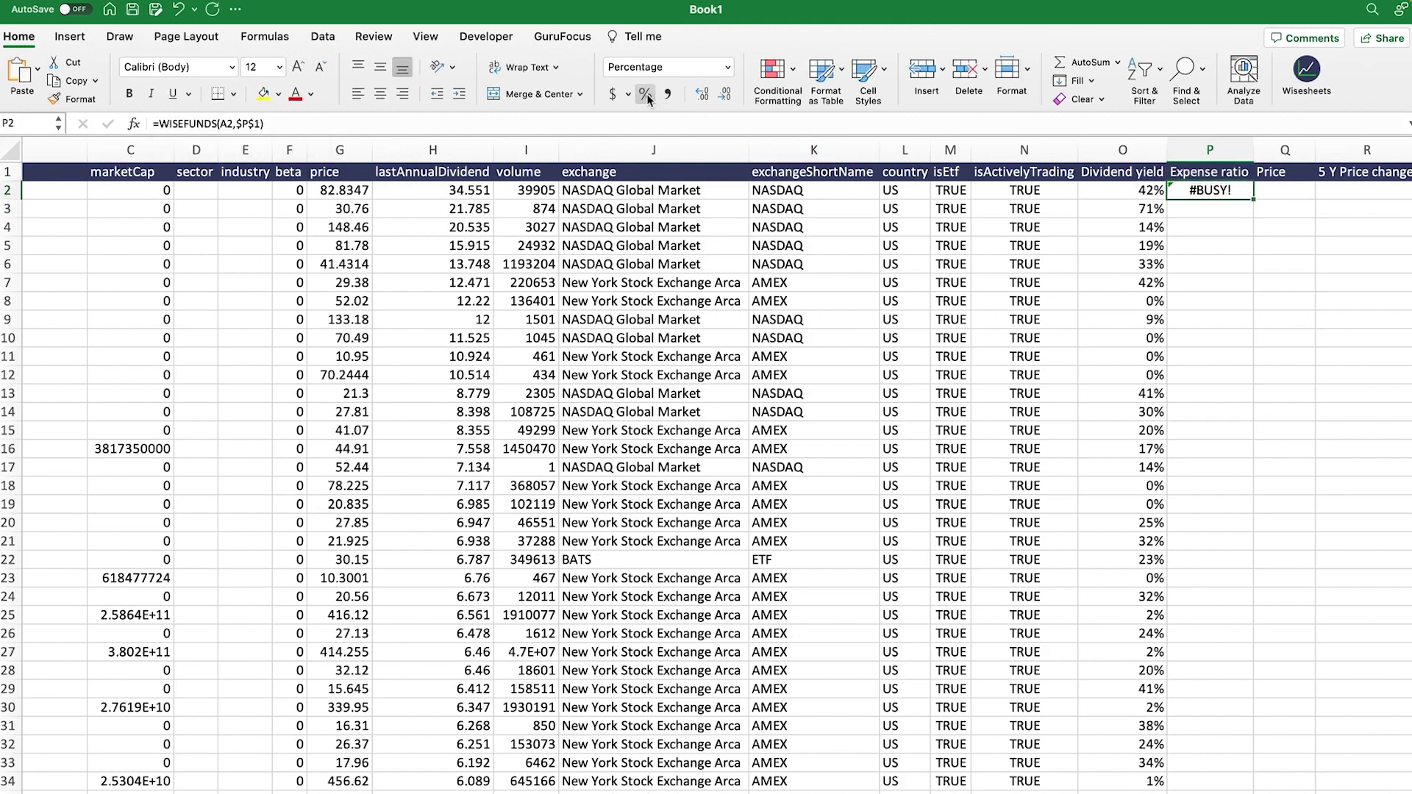
pyautogui.click(704, 94)
pyautogui.click(703, 94)
pyautogui.click(703, 94)
pyautogui.doubleClick(1254, 200)
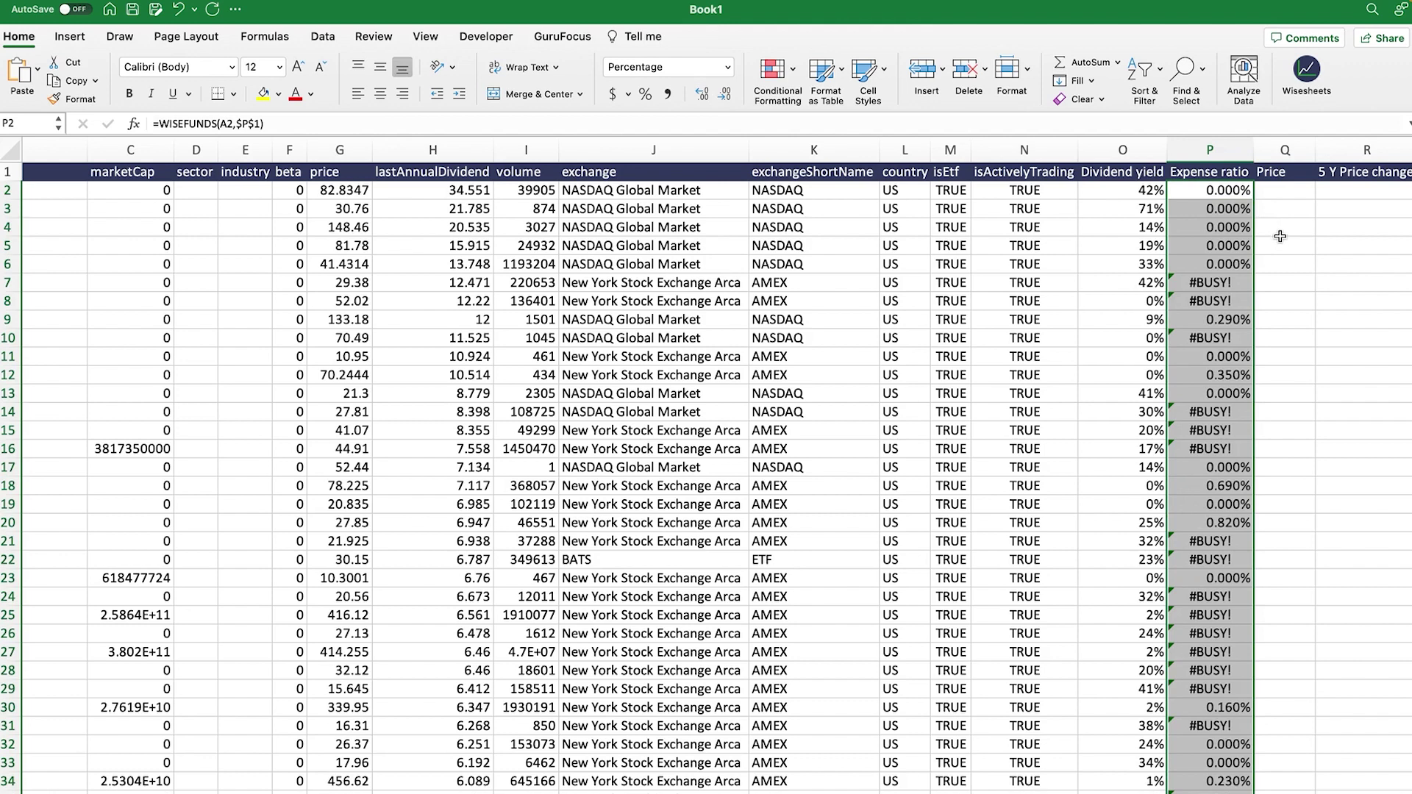
# - Examine the values filled down the Expense ratio column for several of the ETFs
pyautogui.click(1234, 318)
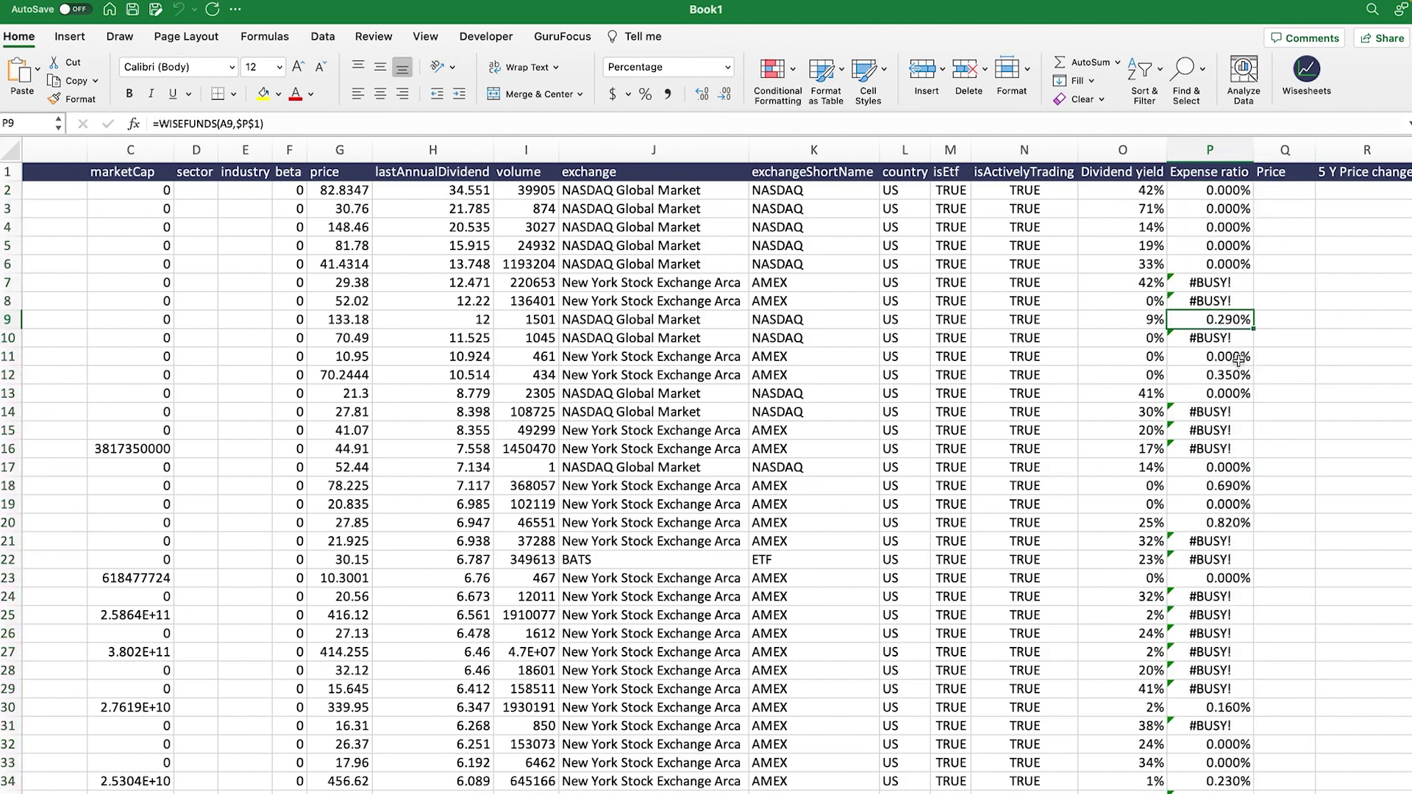
pyautogui.click(1238, 370)
pyautogui.click(1232, 468)
pyautogui.click(1237, 518)
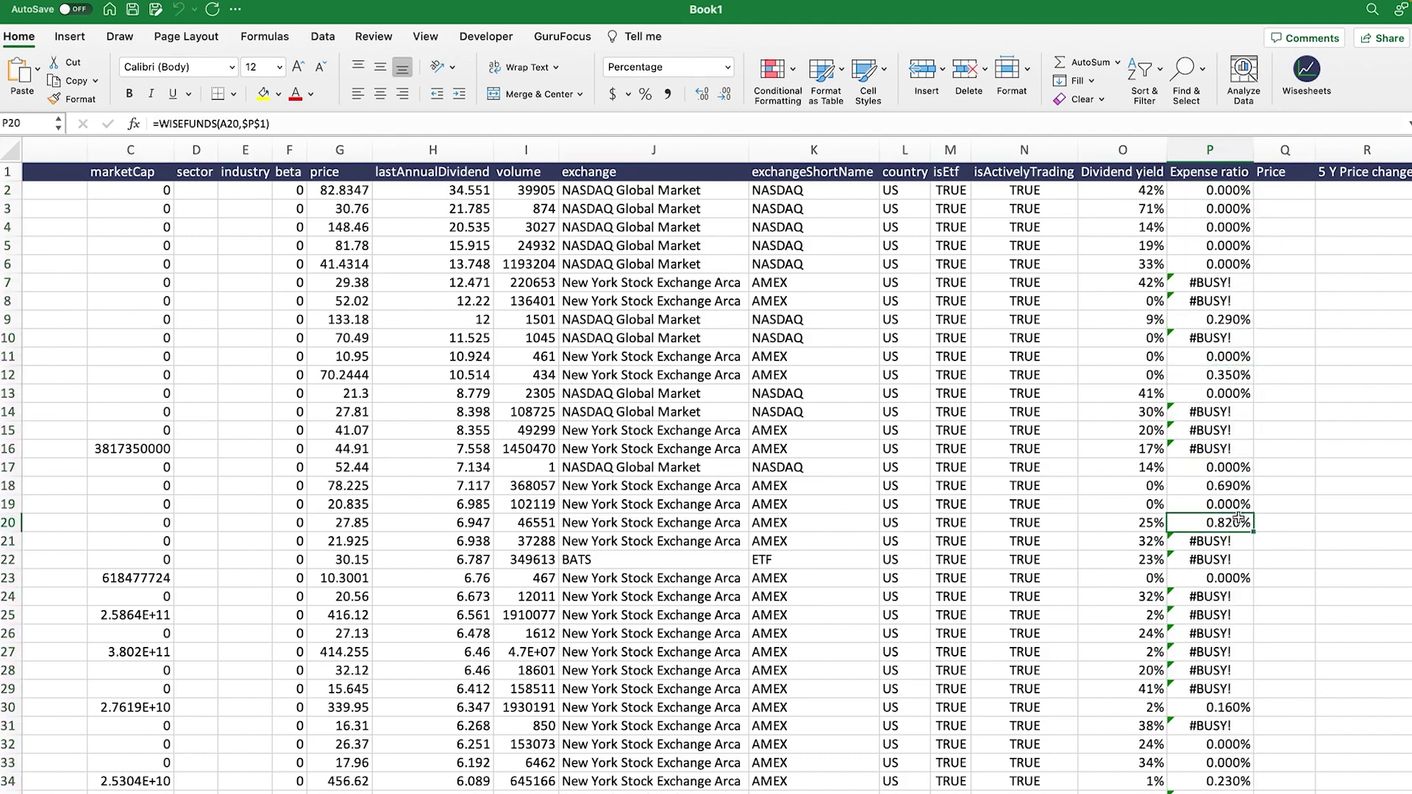
pyautogui.scroll(-3, 1277, 599)
pyautogui.scroll(-2, 1277, 600)
pyautogui.scroll(5, 1276, 600)
pyautogui.hscroll(1, 1276, 599)
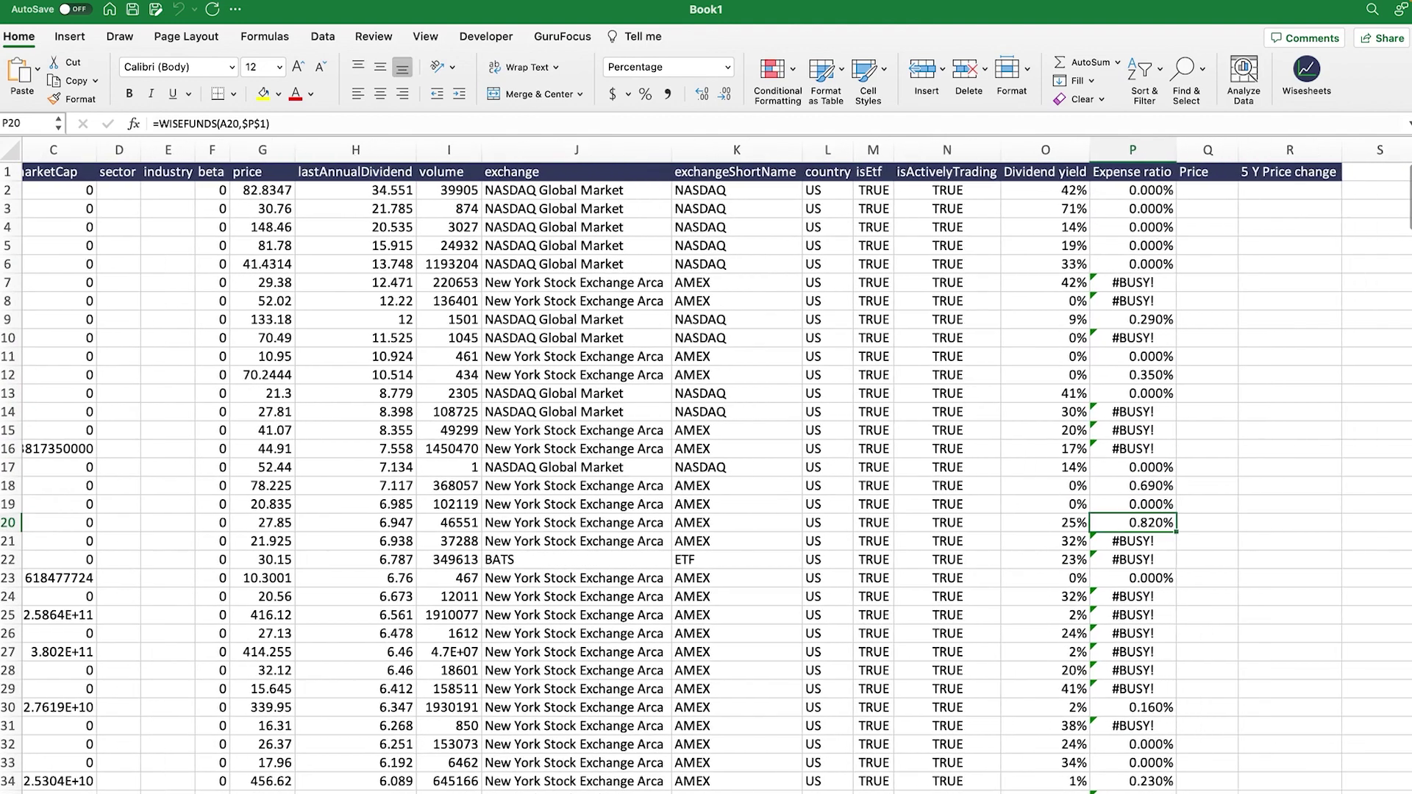
# - Enter a WISEPRICE formula in Q2 for symbols A2:A368 with "price" as the parameter
pyautogui.click(1217, 190)
pyautogui.write('=WISE(')
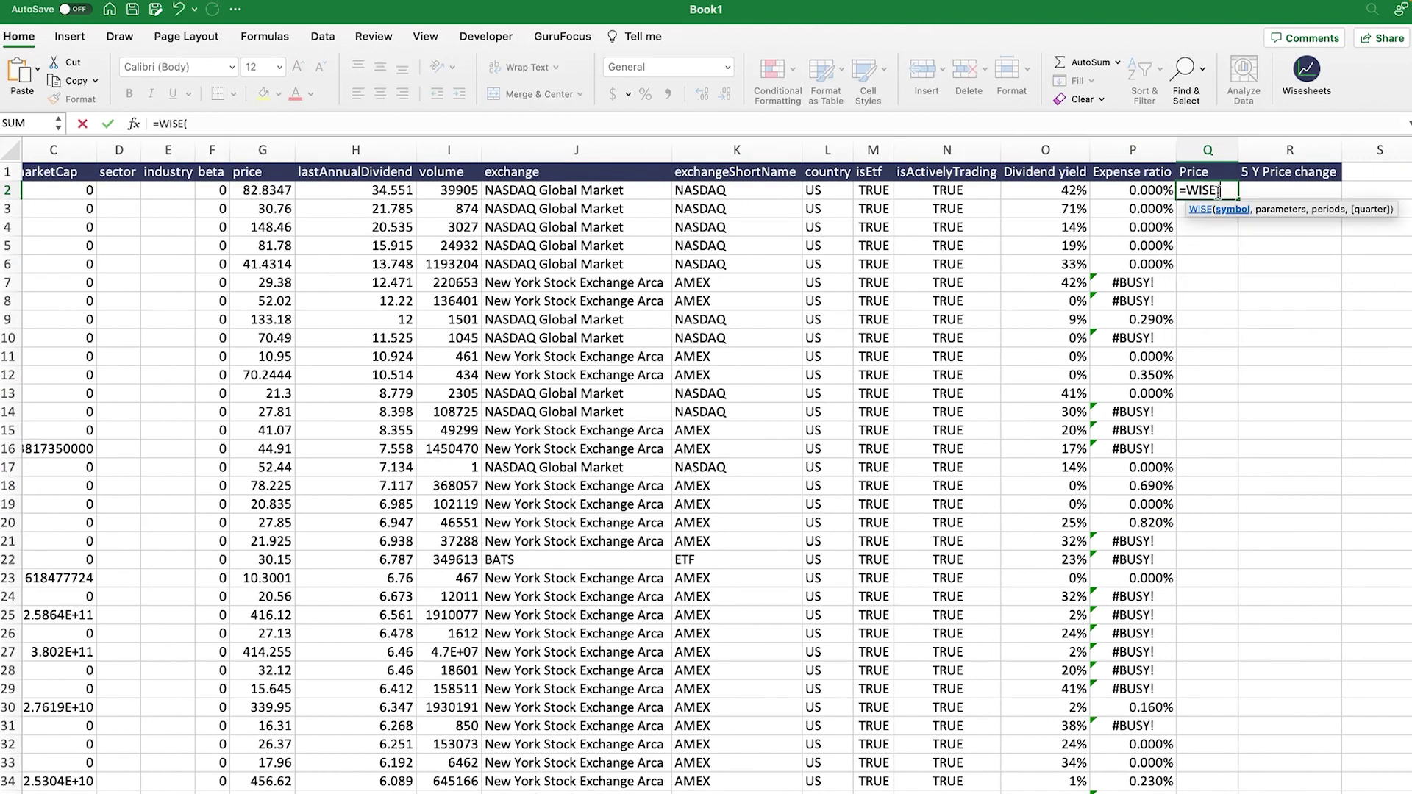
pyautogui.press('BackSpace')
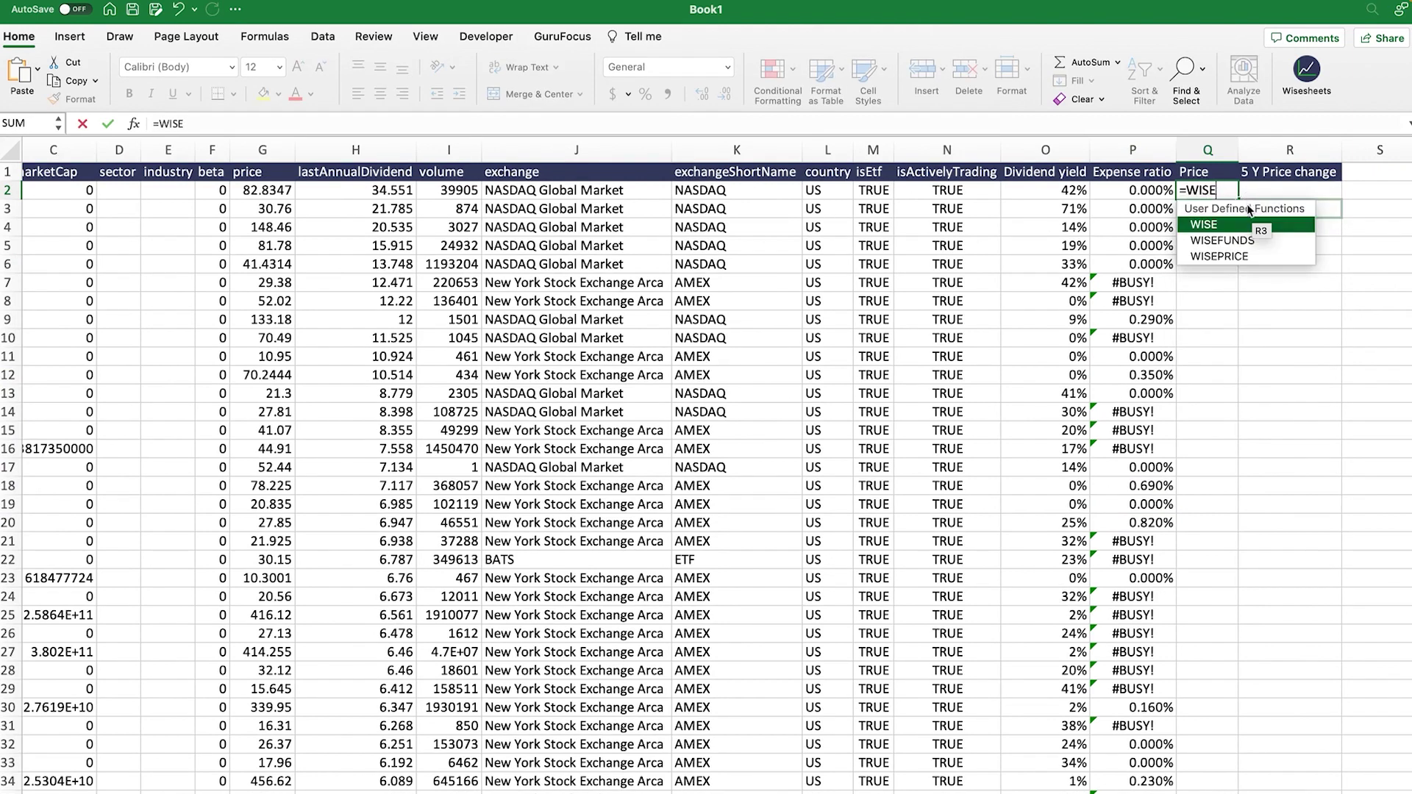
pyautogui.doubleClick(1233, 254)
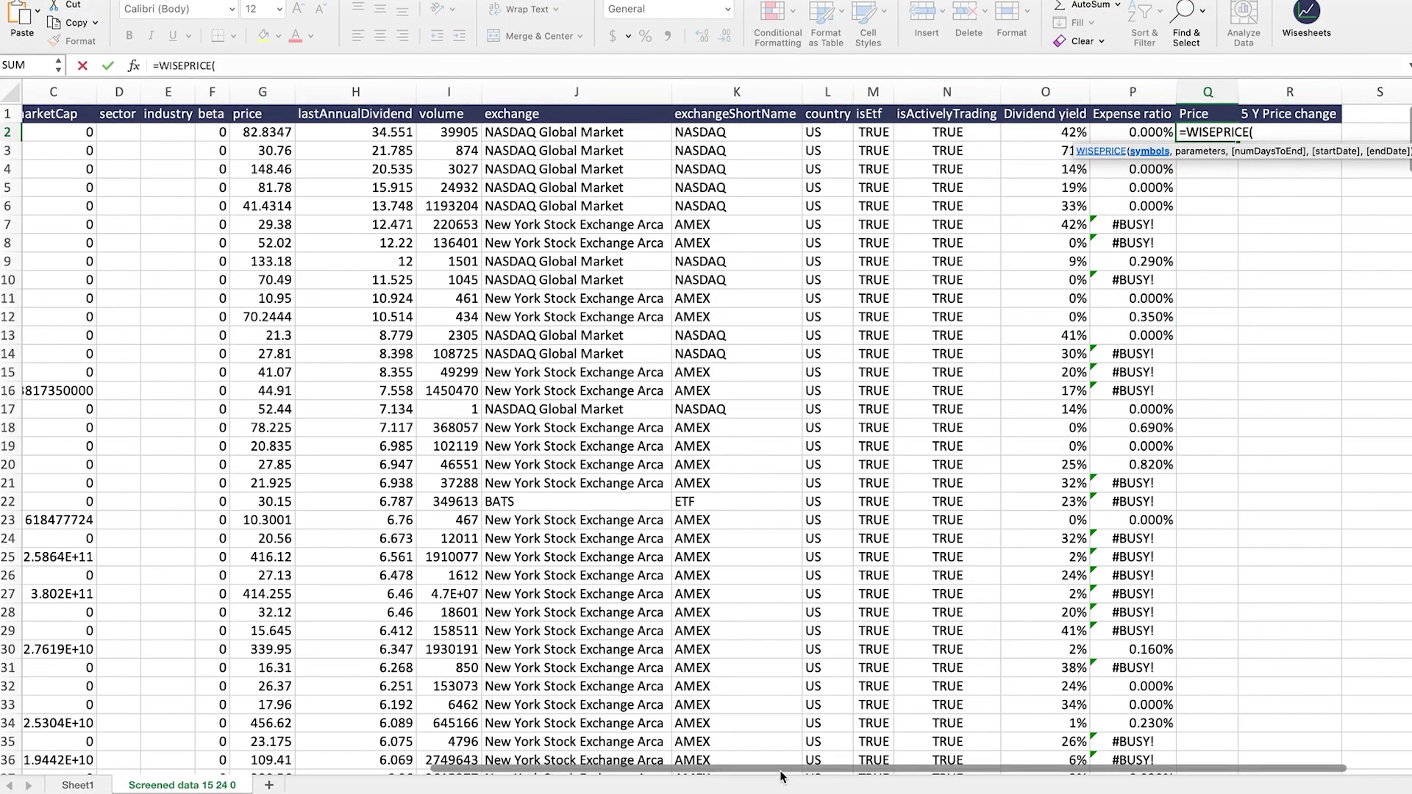
pyautogui.hscroll(-10, 782, 768)
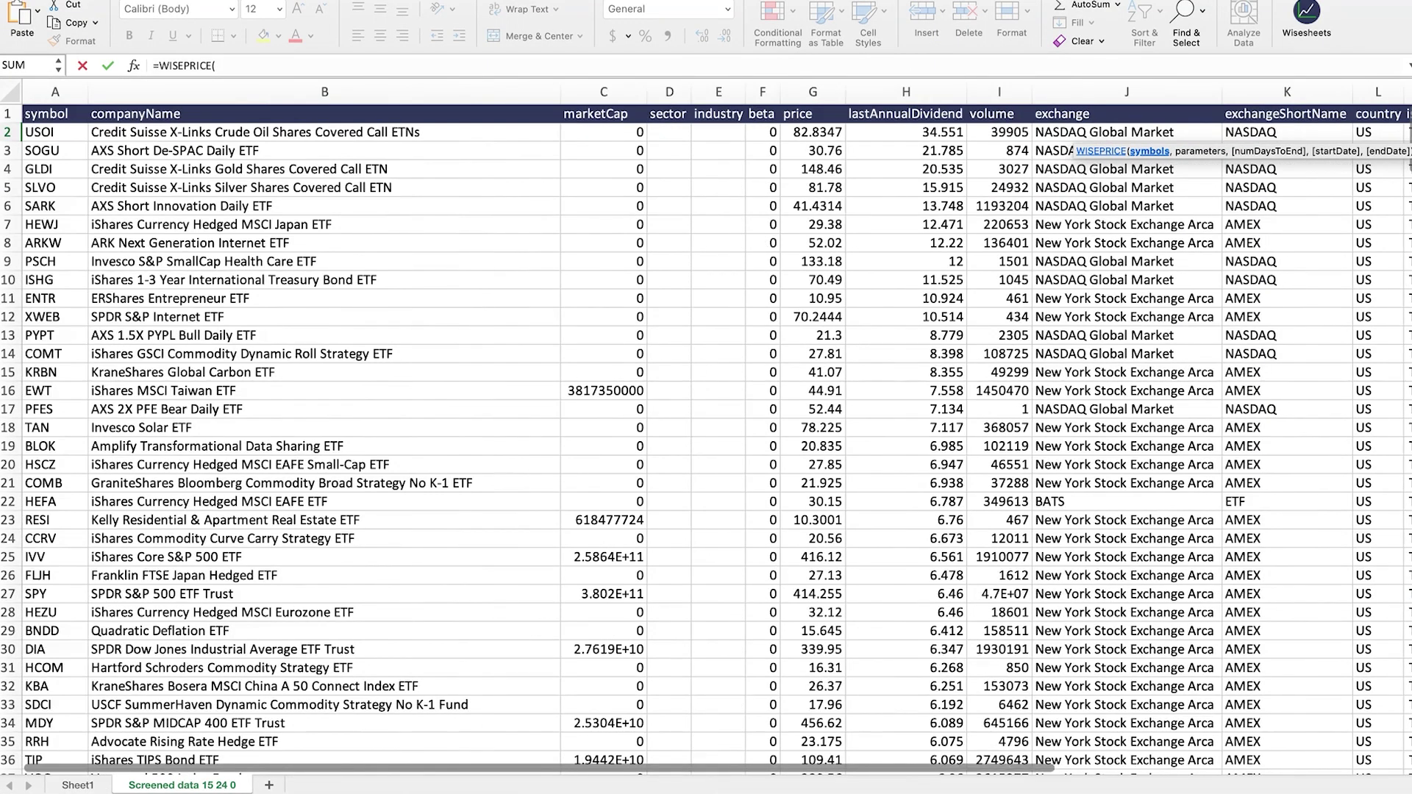
pyautogui.click(62, 129)
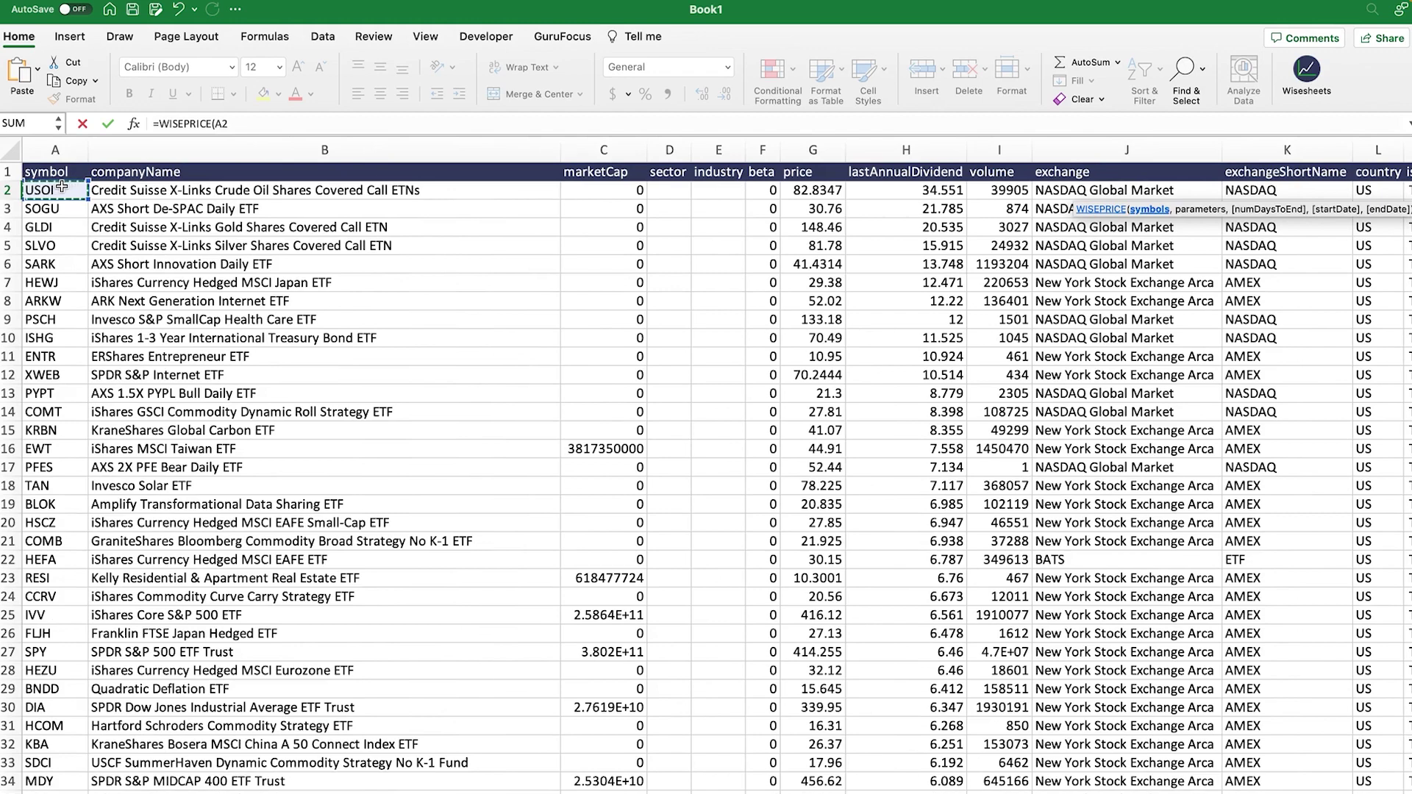
pyautogui.press('super+shift+Down')
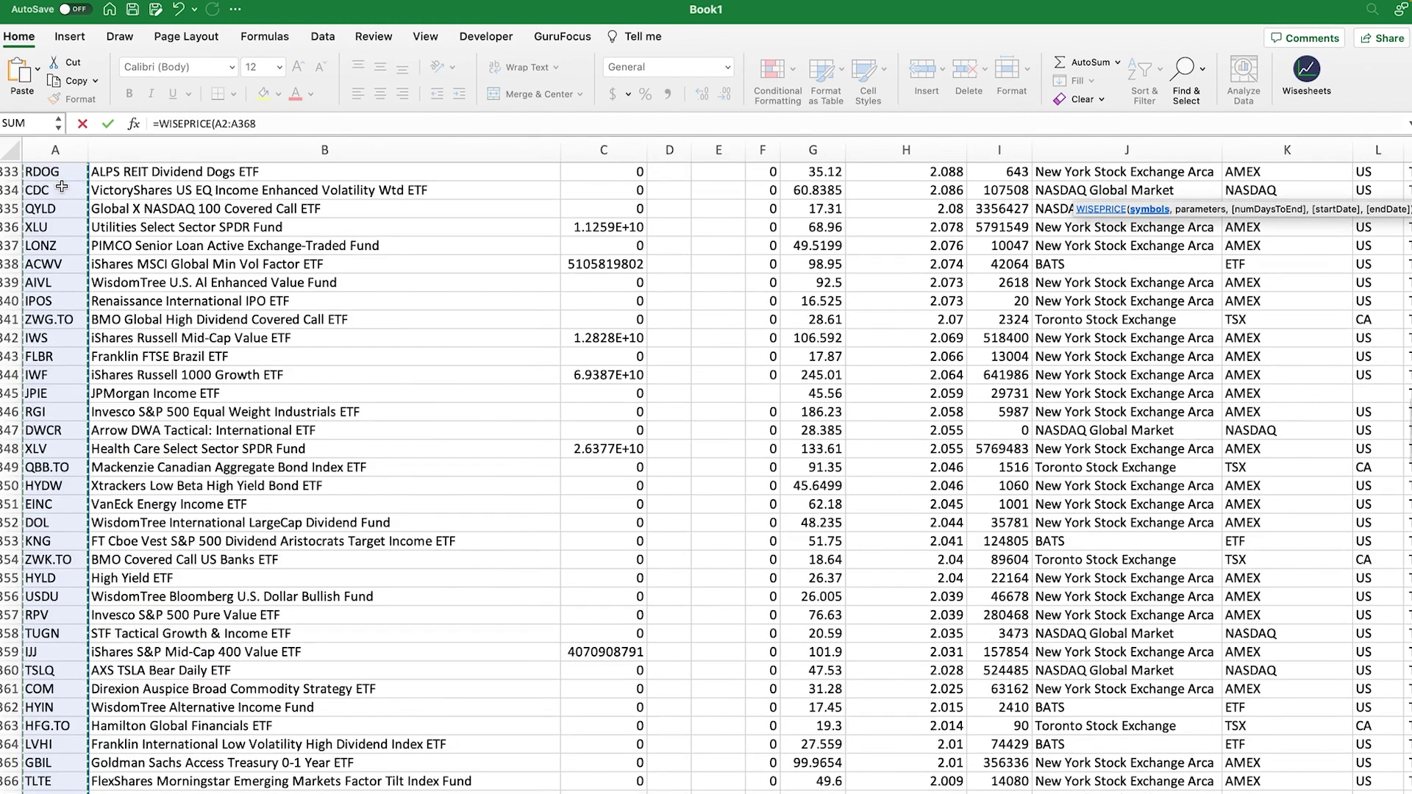
pyautogui.write(', "price')
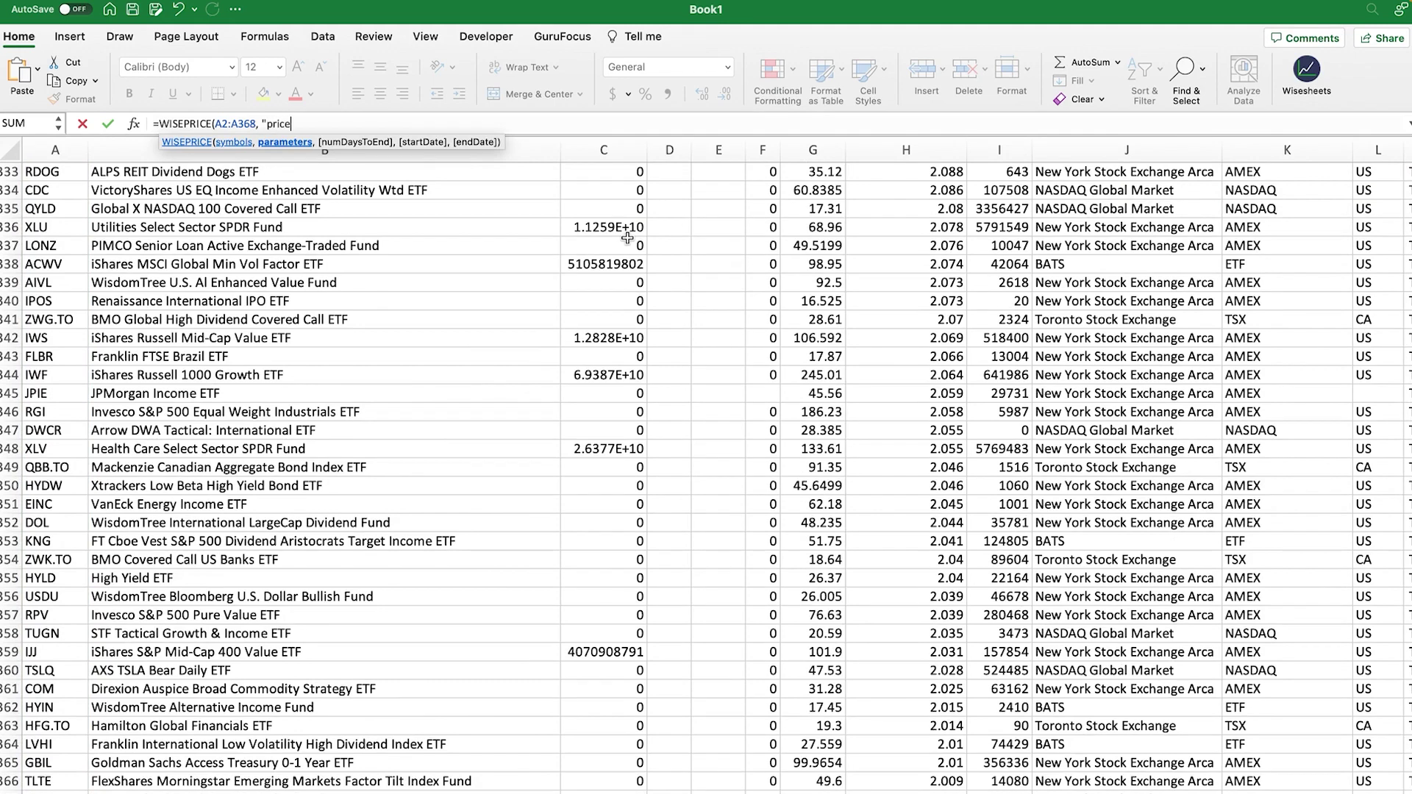
pyautogui.write('")')
pyautogui.press('Return')
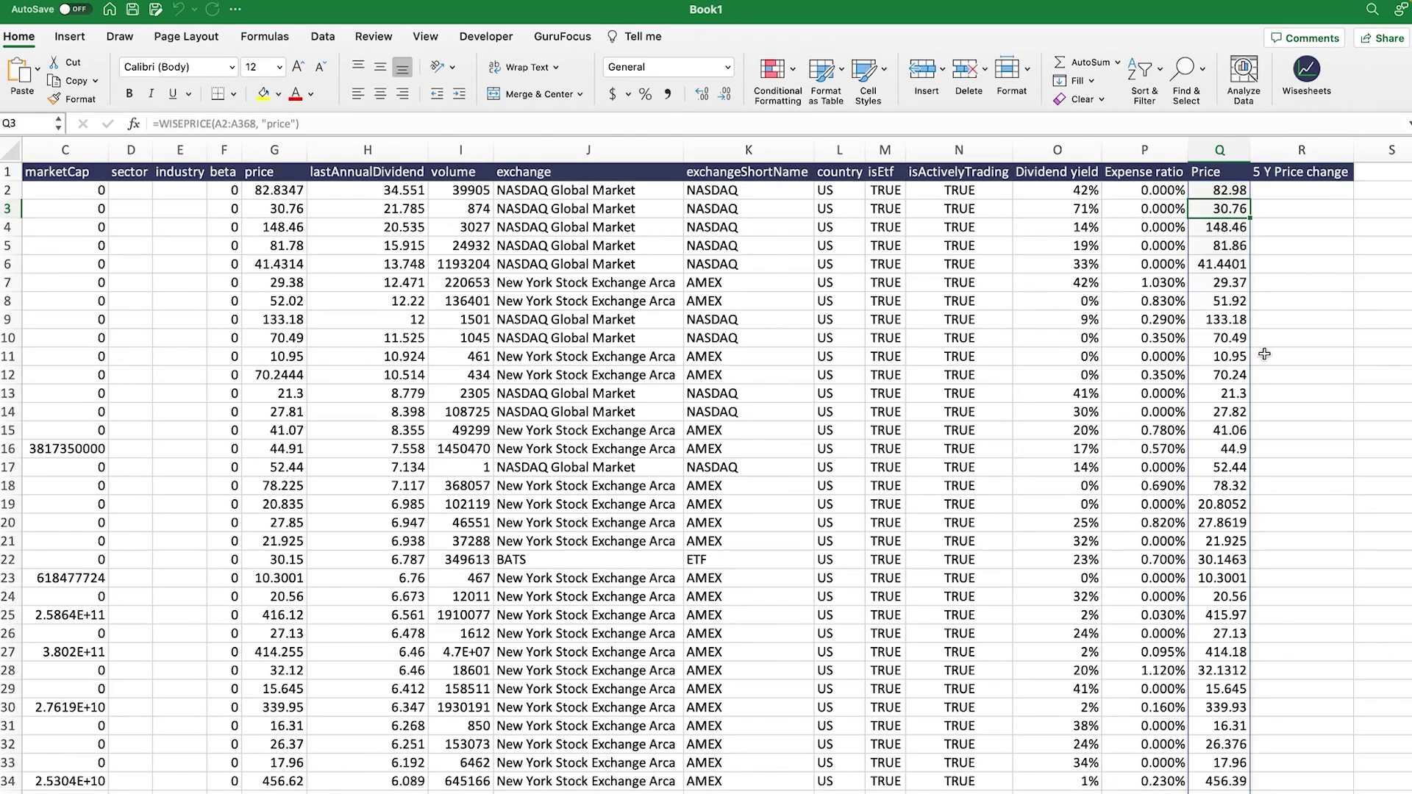
# - Apply the dollar accounting format to all results in the Price column and autofit the column's width
pyautogui.click(1235, 191)
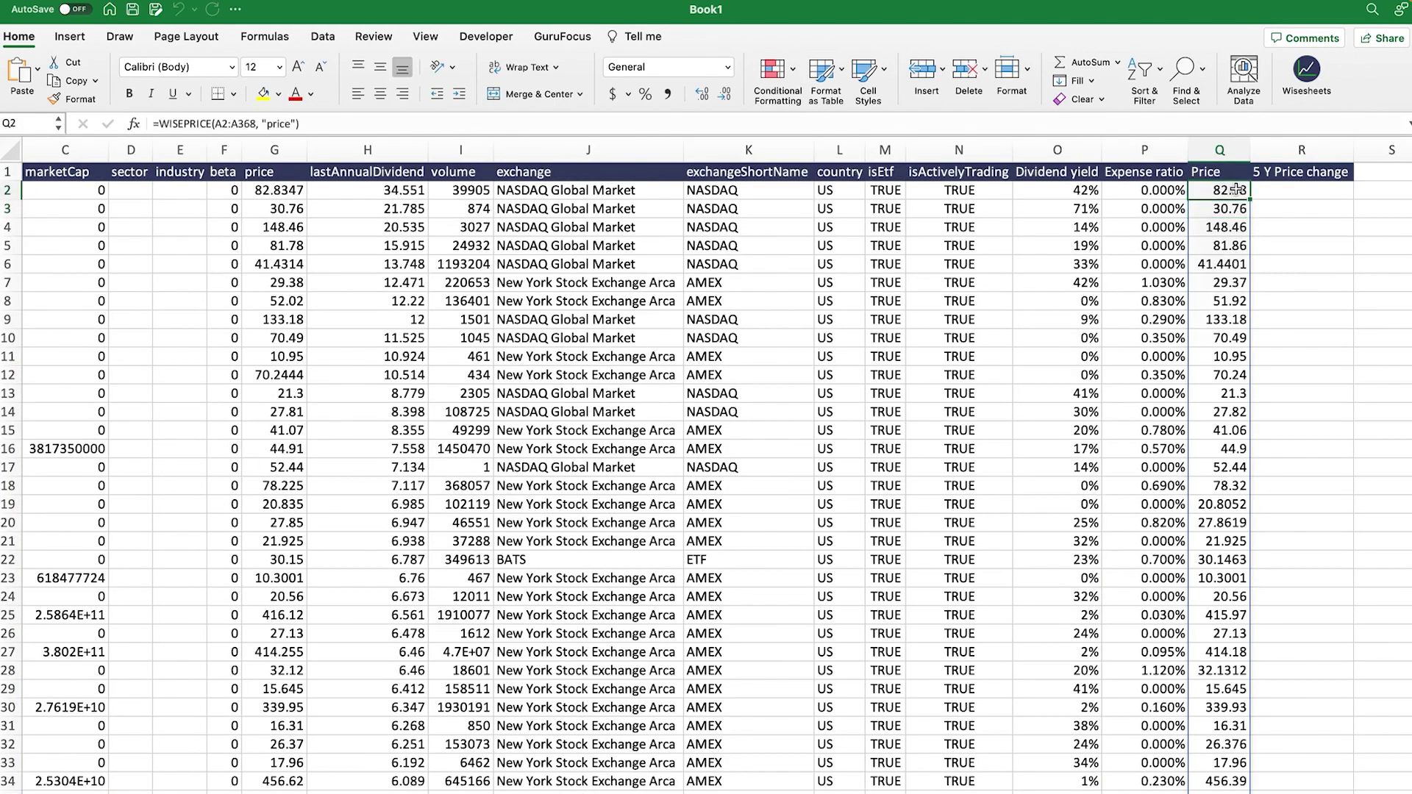
pyautogui.press('super+shift+Down')
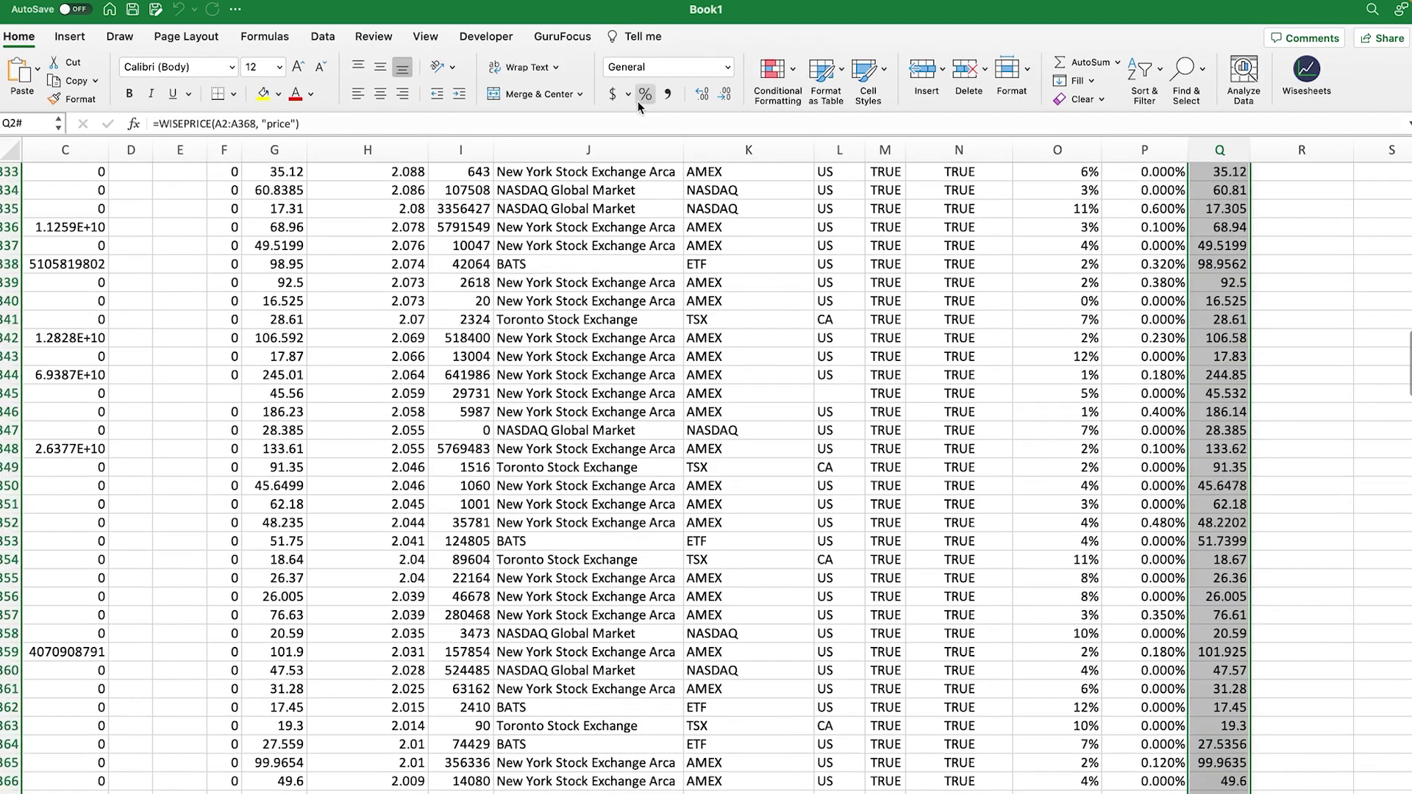
pyautogui.click(612, 94)
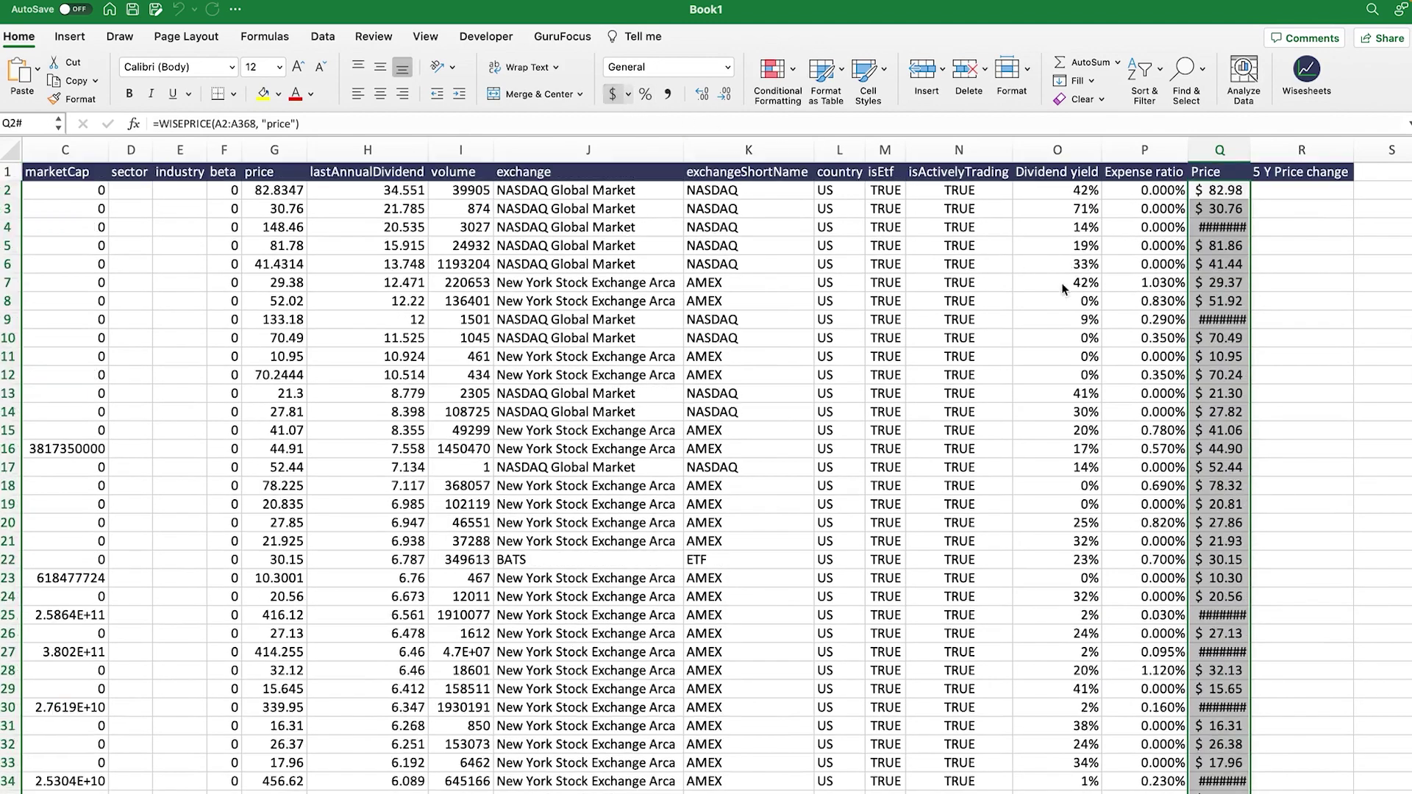
pyautogui.doubleClick(1251, 142)
pyautogui.click(1292, 286)
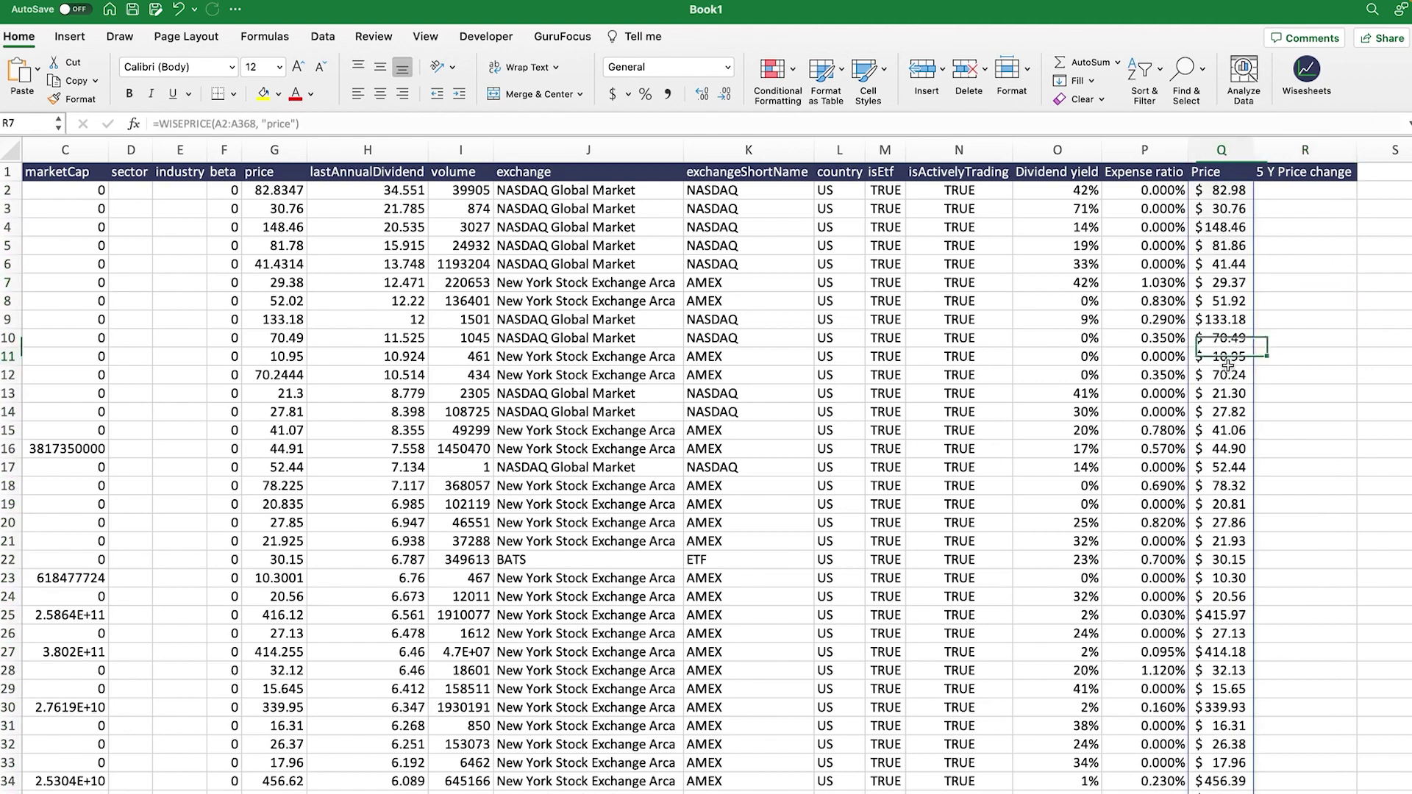
pyautogui.click(1226, 594)
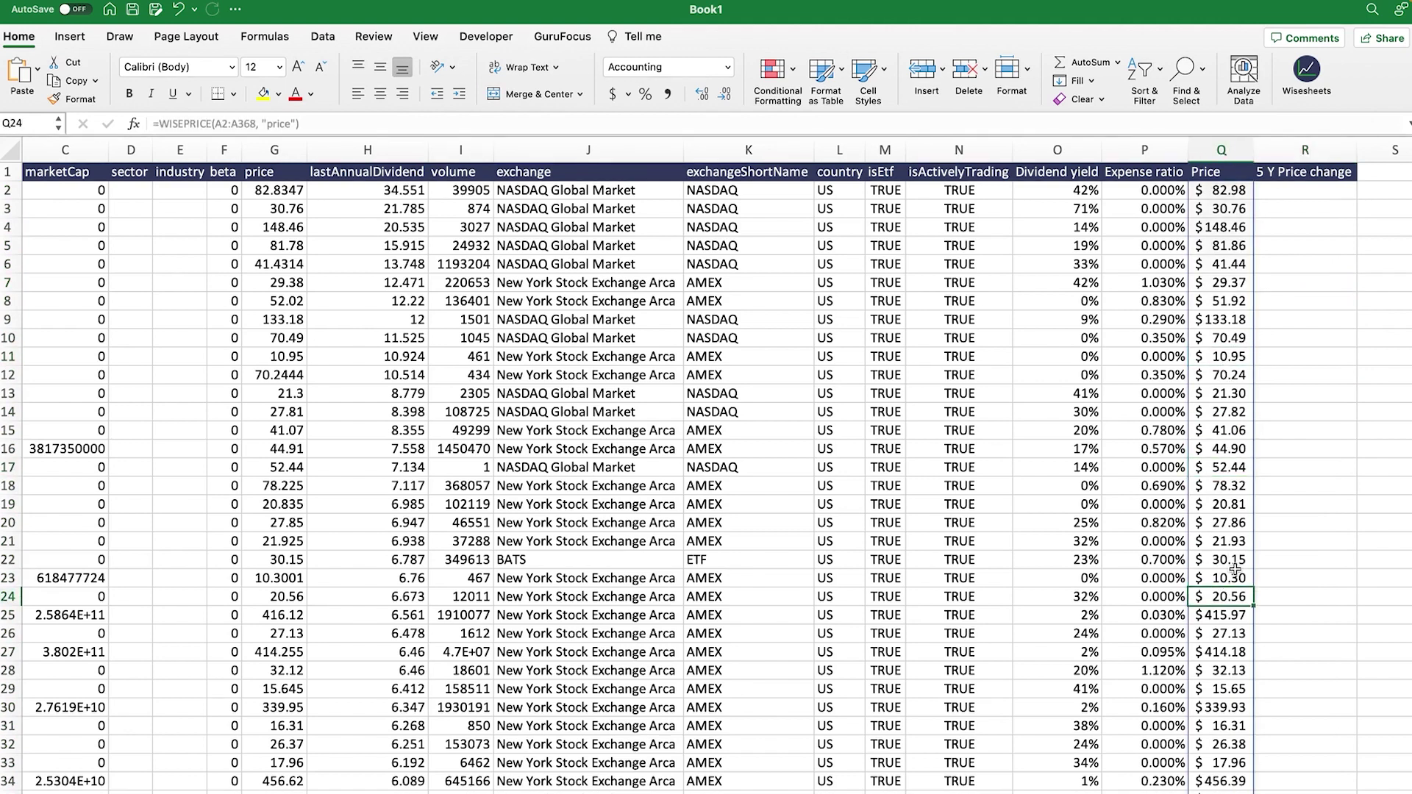
# - Enter a WISEPRICE formula in R2 under 5 Y Price change for symbols A2:A368 with "5y" as the parameter
pyautogui.click(1297, 192)
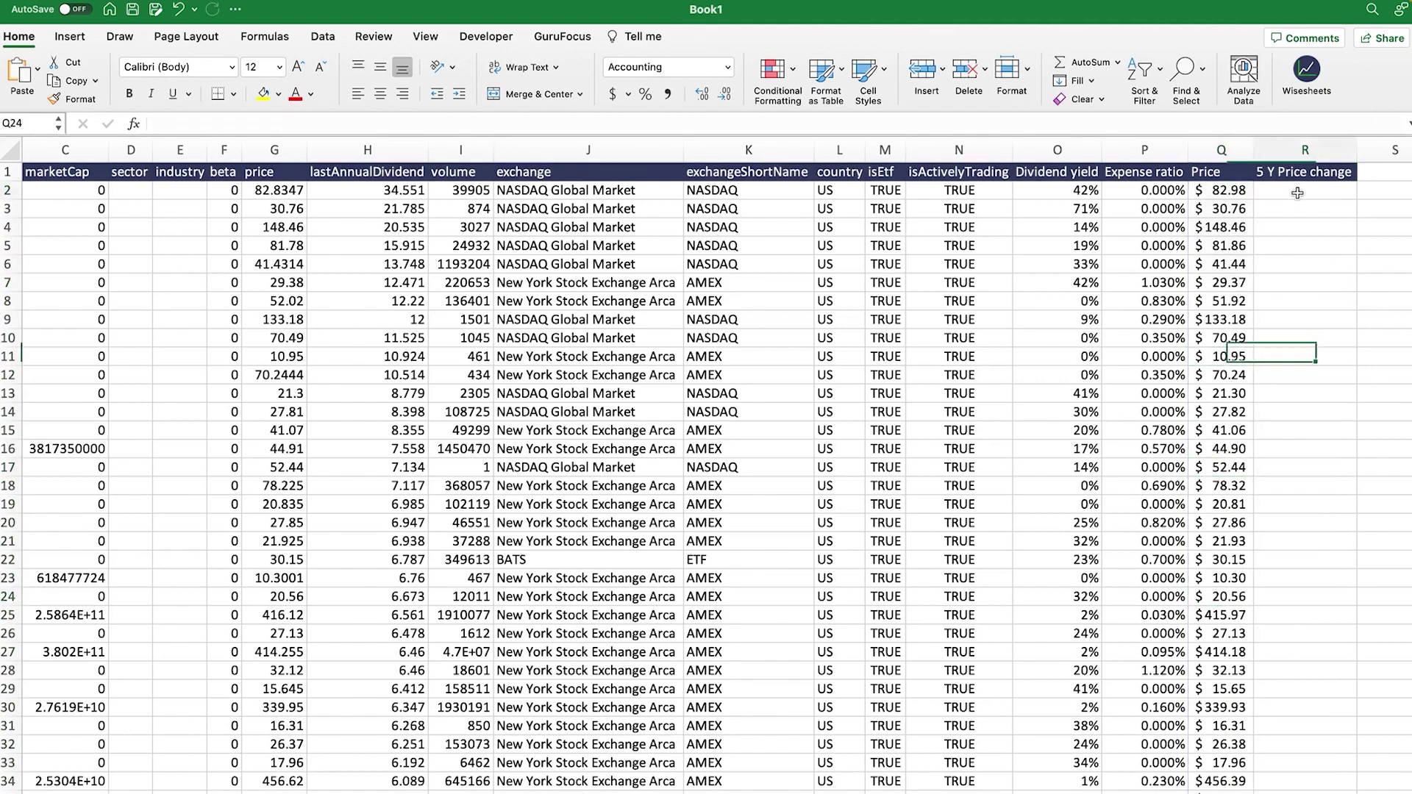
pyautogui.write('=wisep')
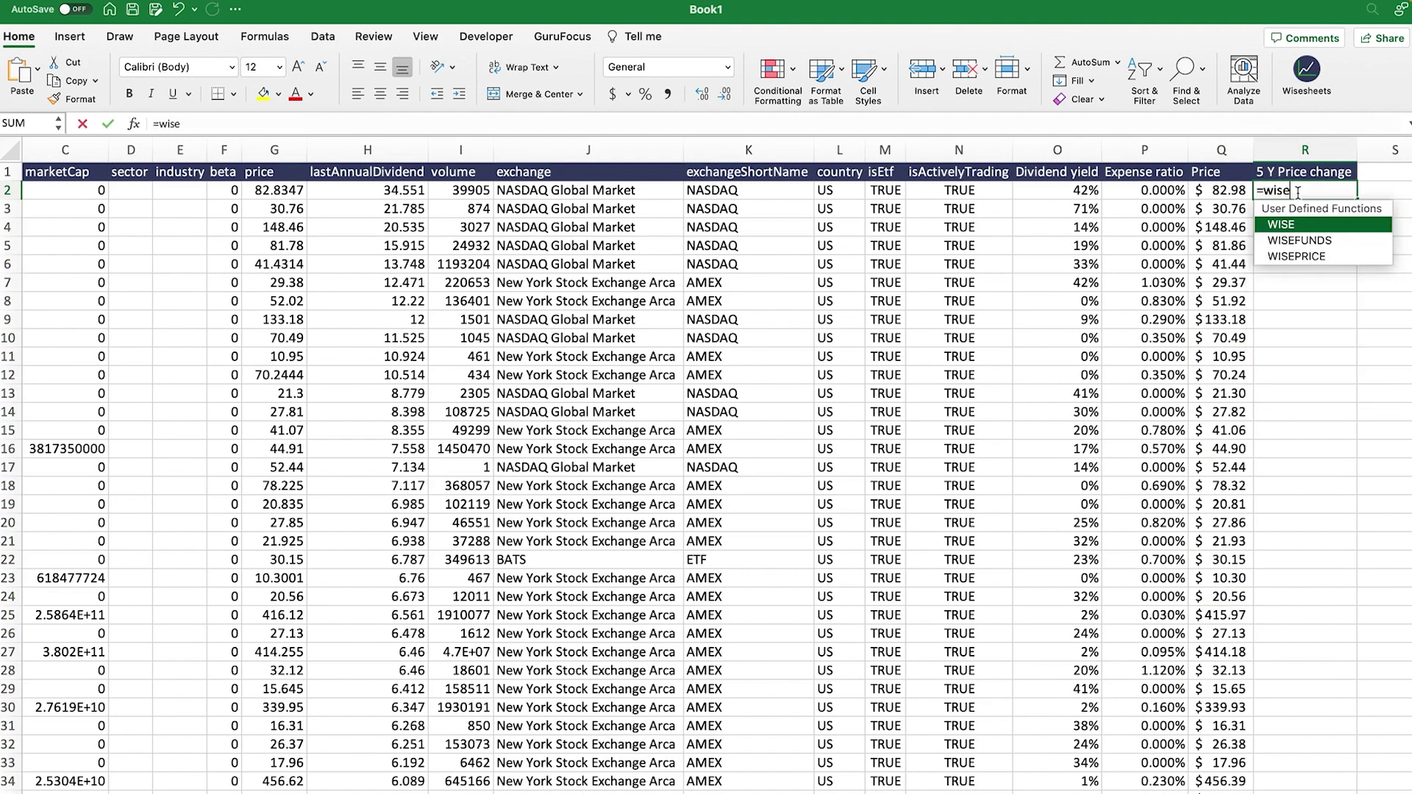
pyautogui.press('Down')
pyautogui.press('Down')
pyautogui.press('Tab')
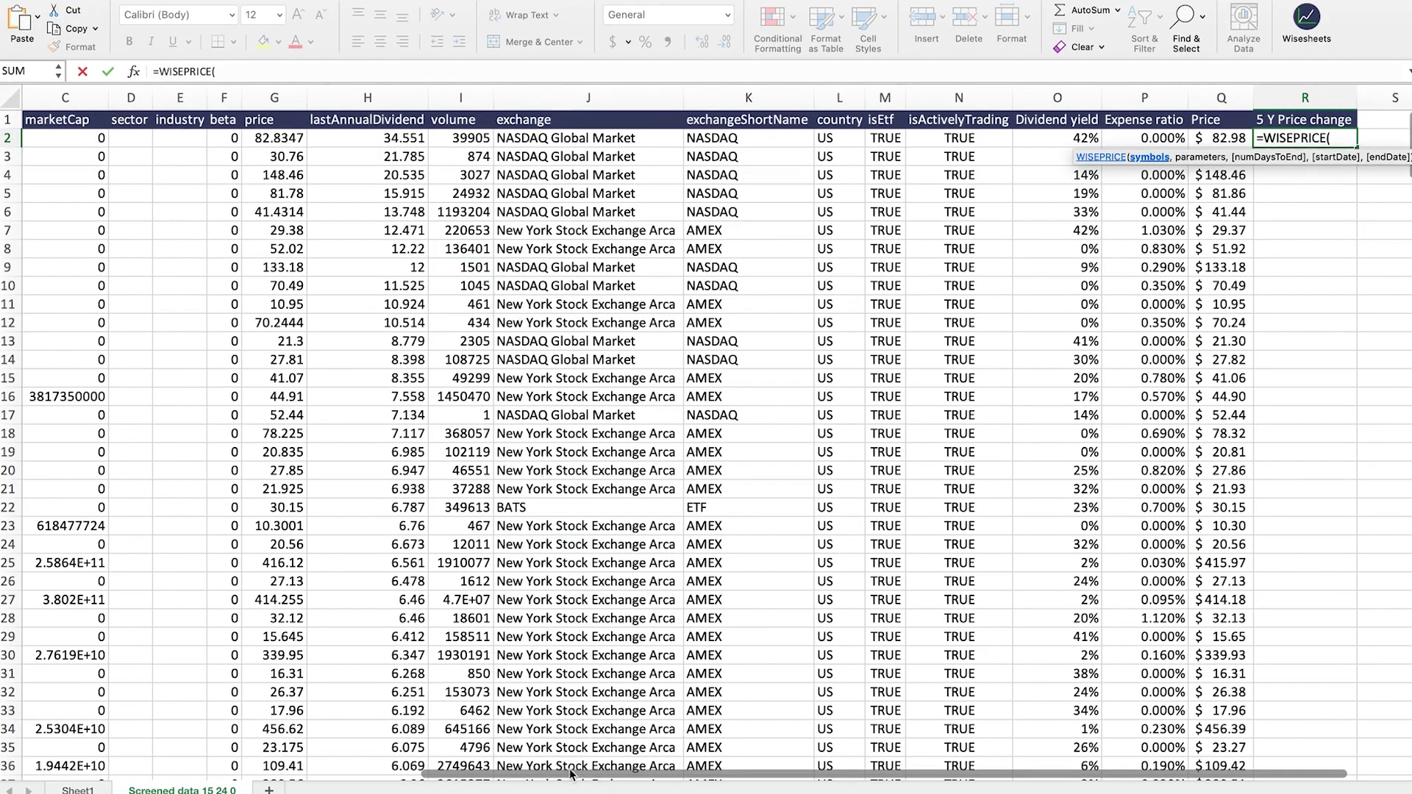
pyautogui.hscroll(-5, 1286, 212)
pyautogui.hscroll(-3, 367, 368)
pyautogui.click(53, 137)
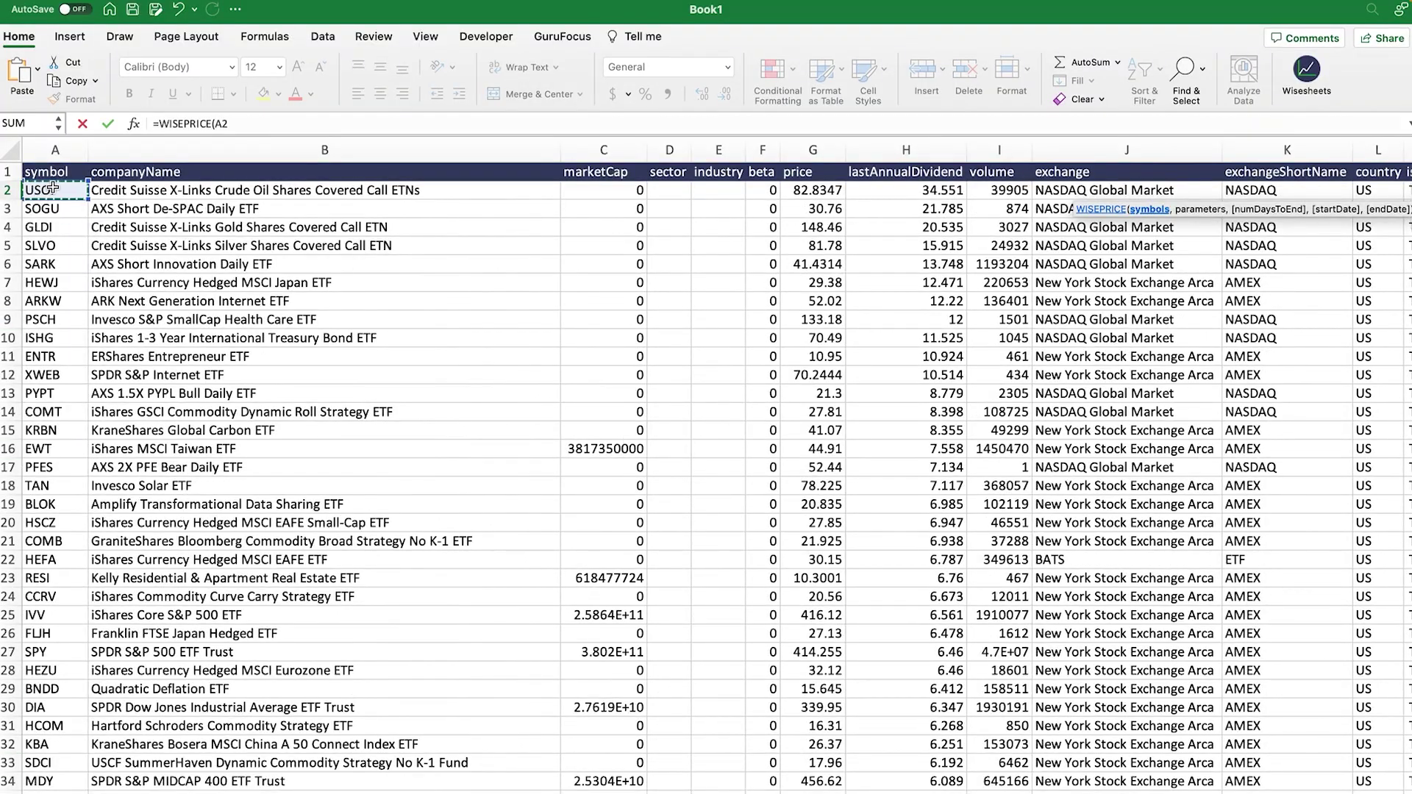
pyautogui.hotkey('ctrl', 'shift', 'Down')
pyautogui.write(',"5y')
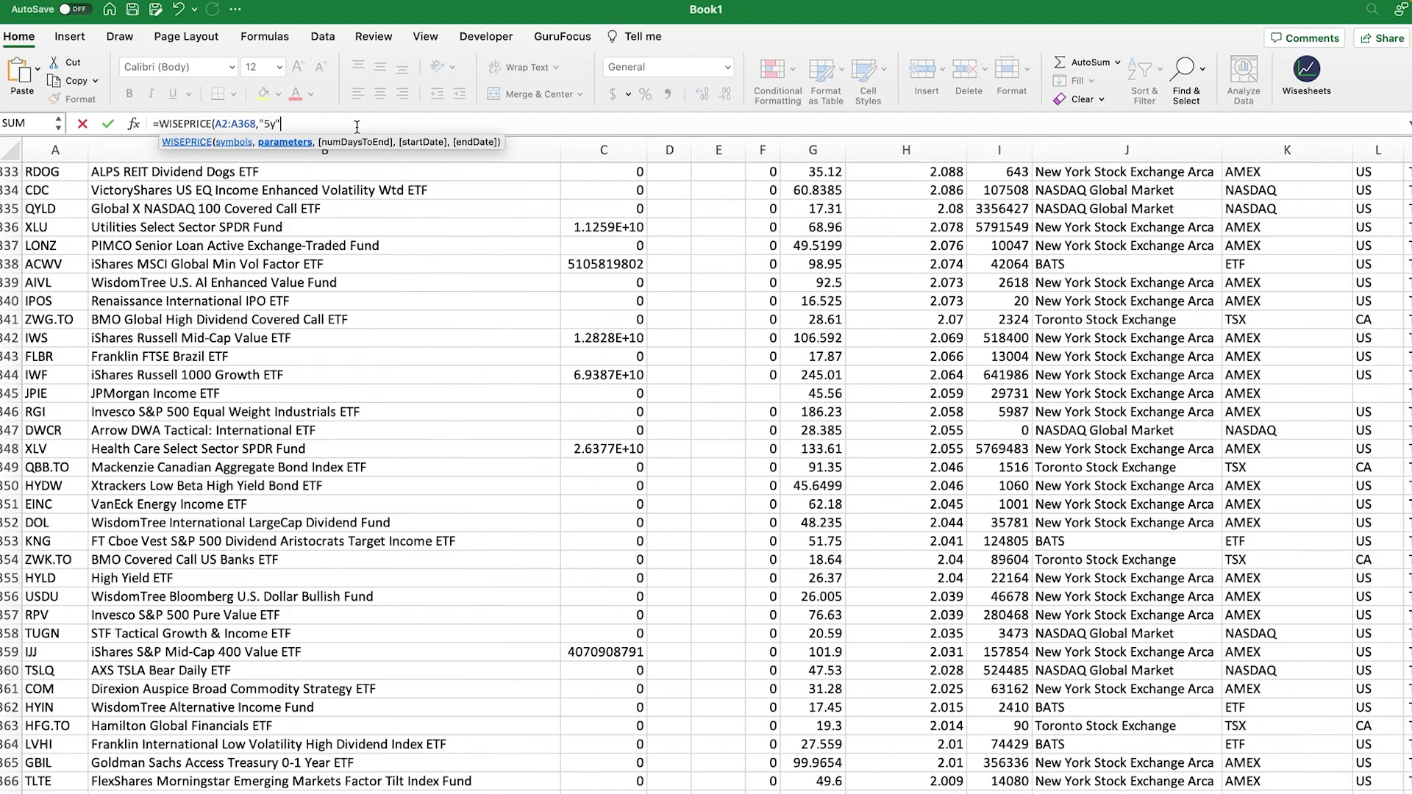
pyautogui.write('")')
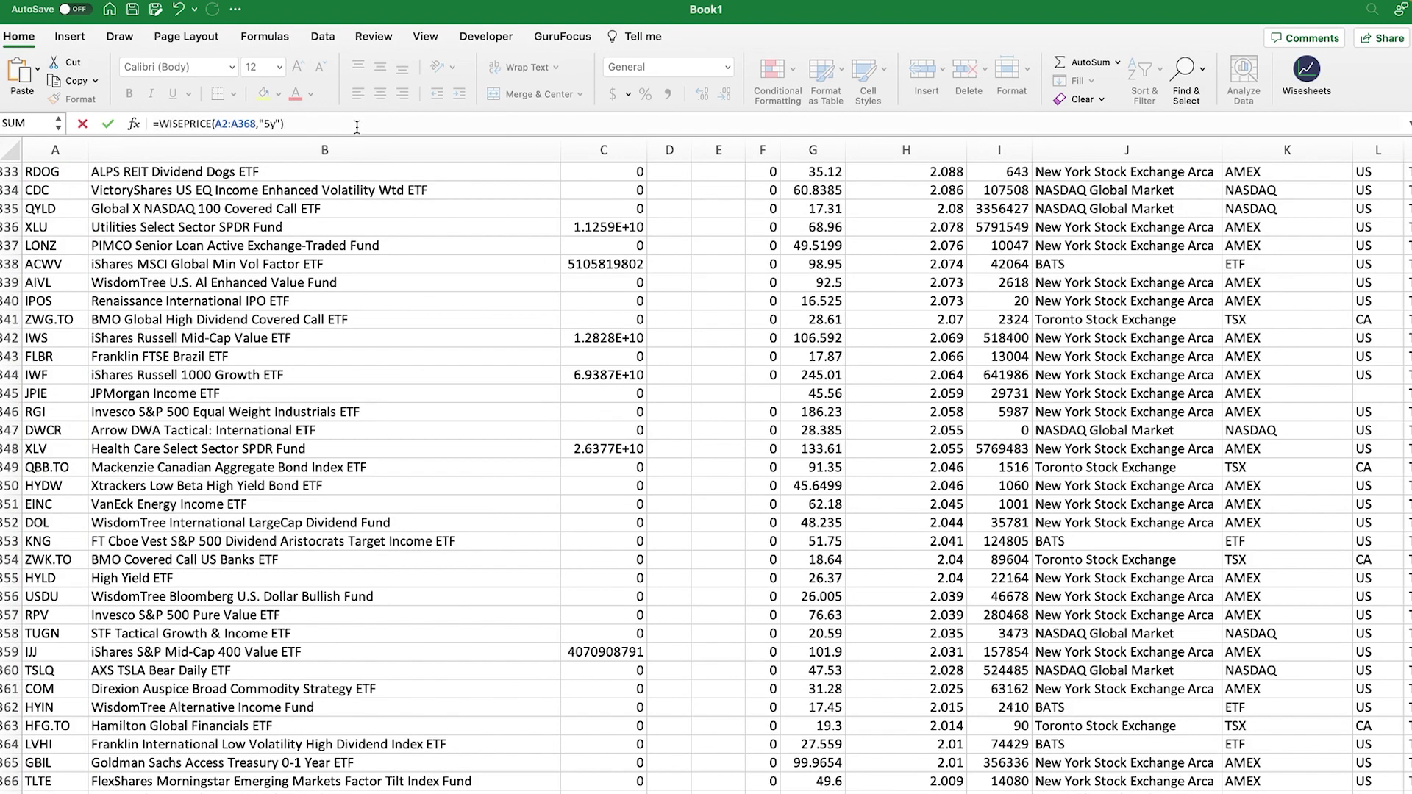
pyautogui.press('Return')
pyautogui.scroll(1, 799, 236)
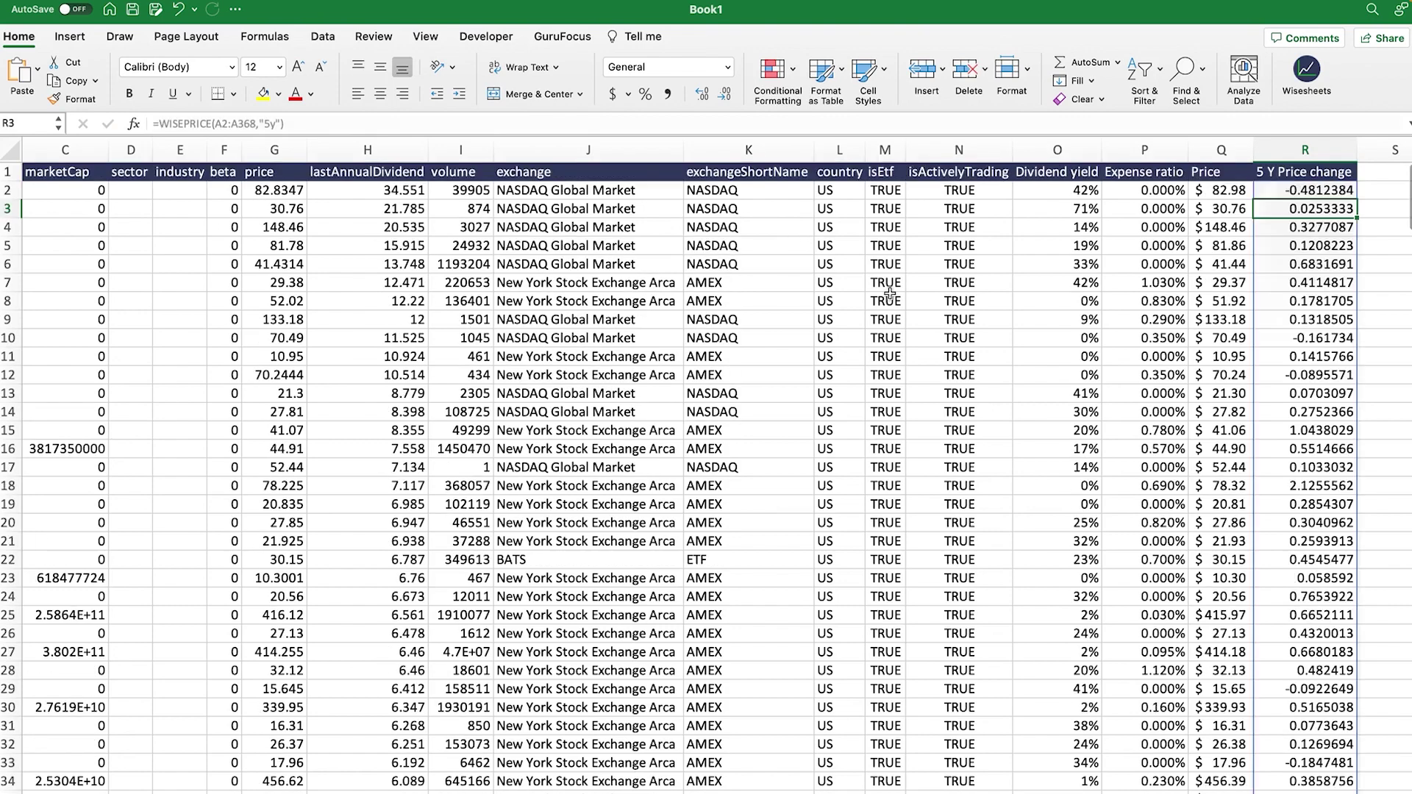
# - Format all results in the 5 Y Price change column as percentages
pyautogui.click(1340, 193)
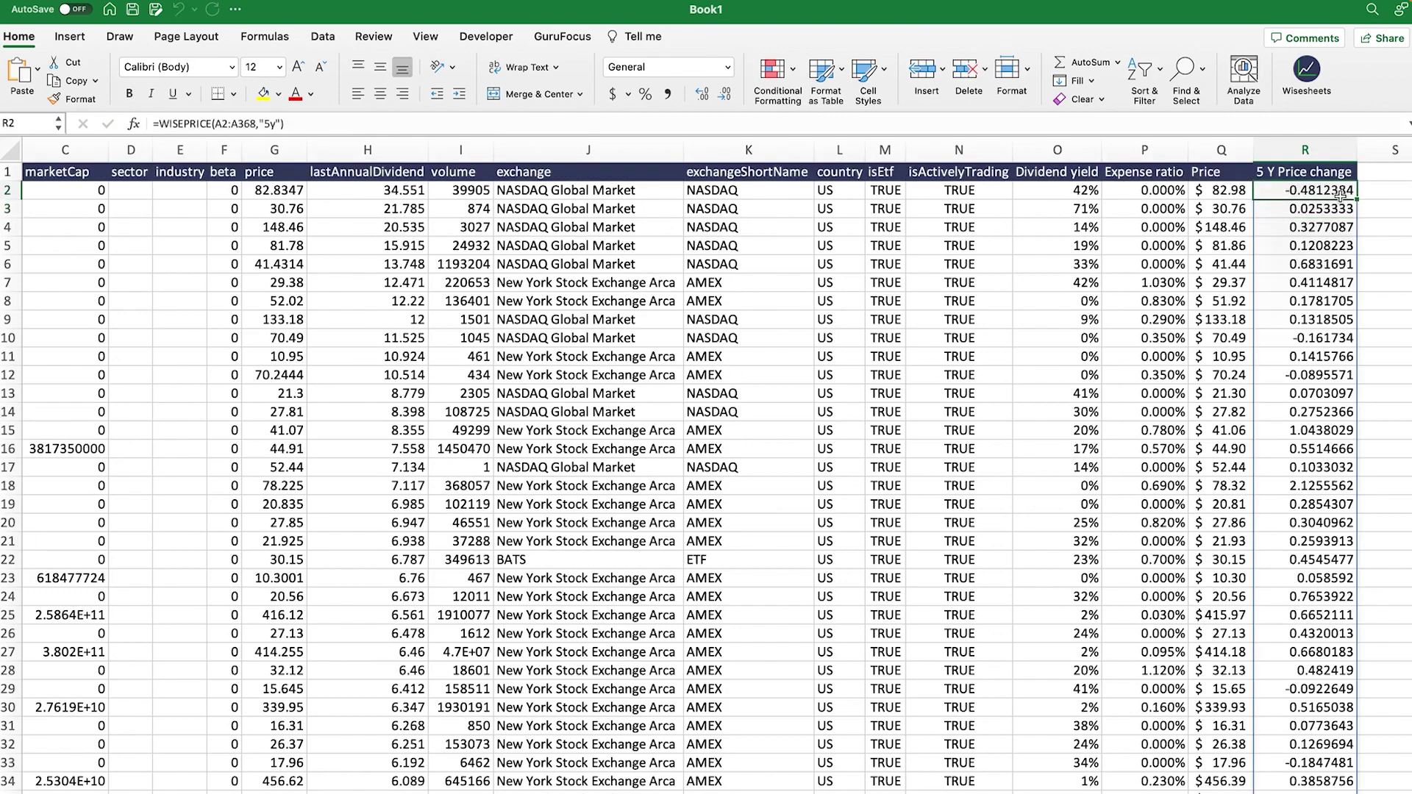
pyautogui.hotkey('ctrl', 'shift', 'Down')
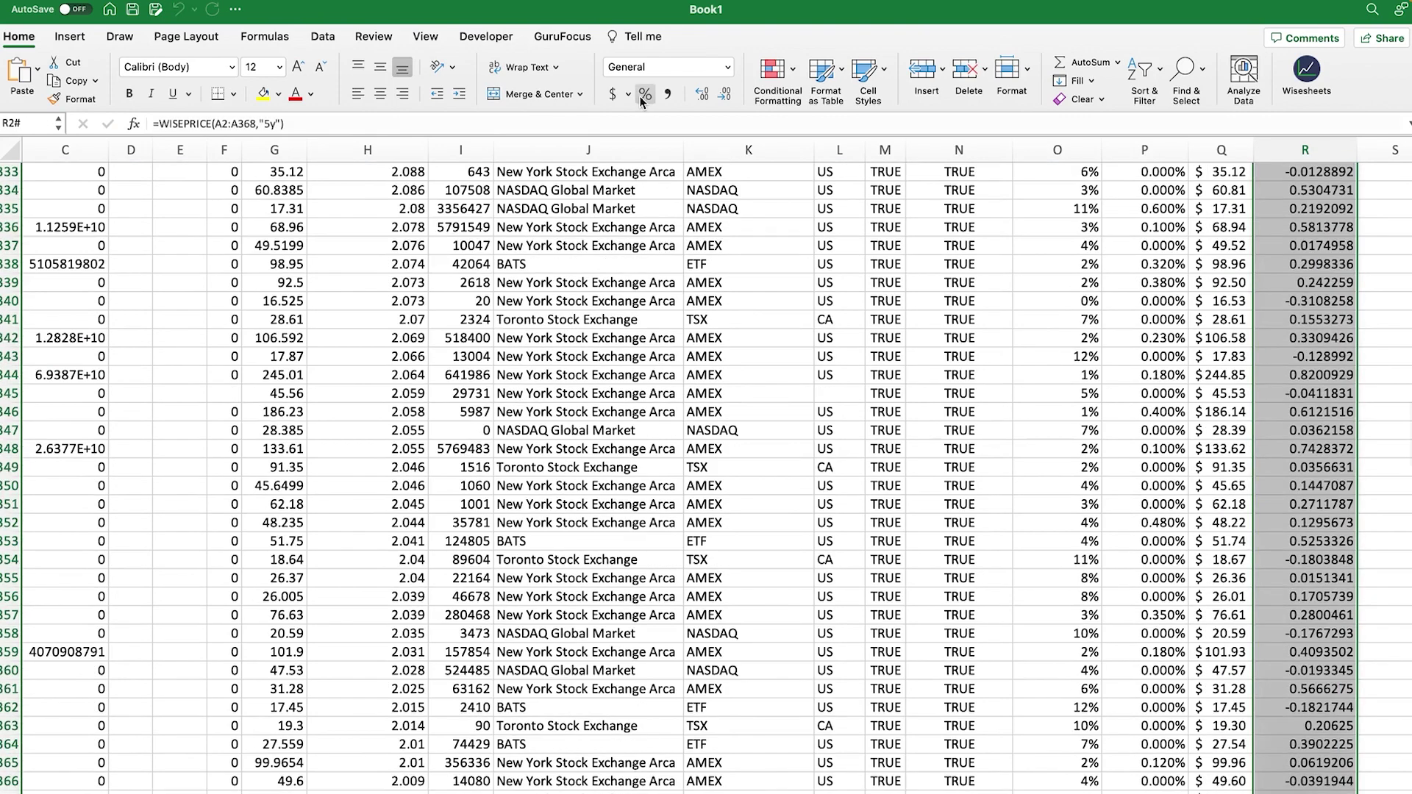
pyautogui.click(645, 94)
pyautogui.click(1378, 245)
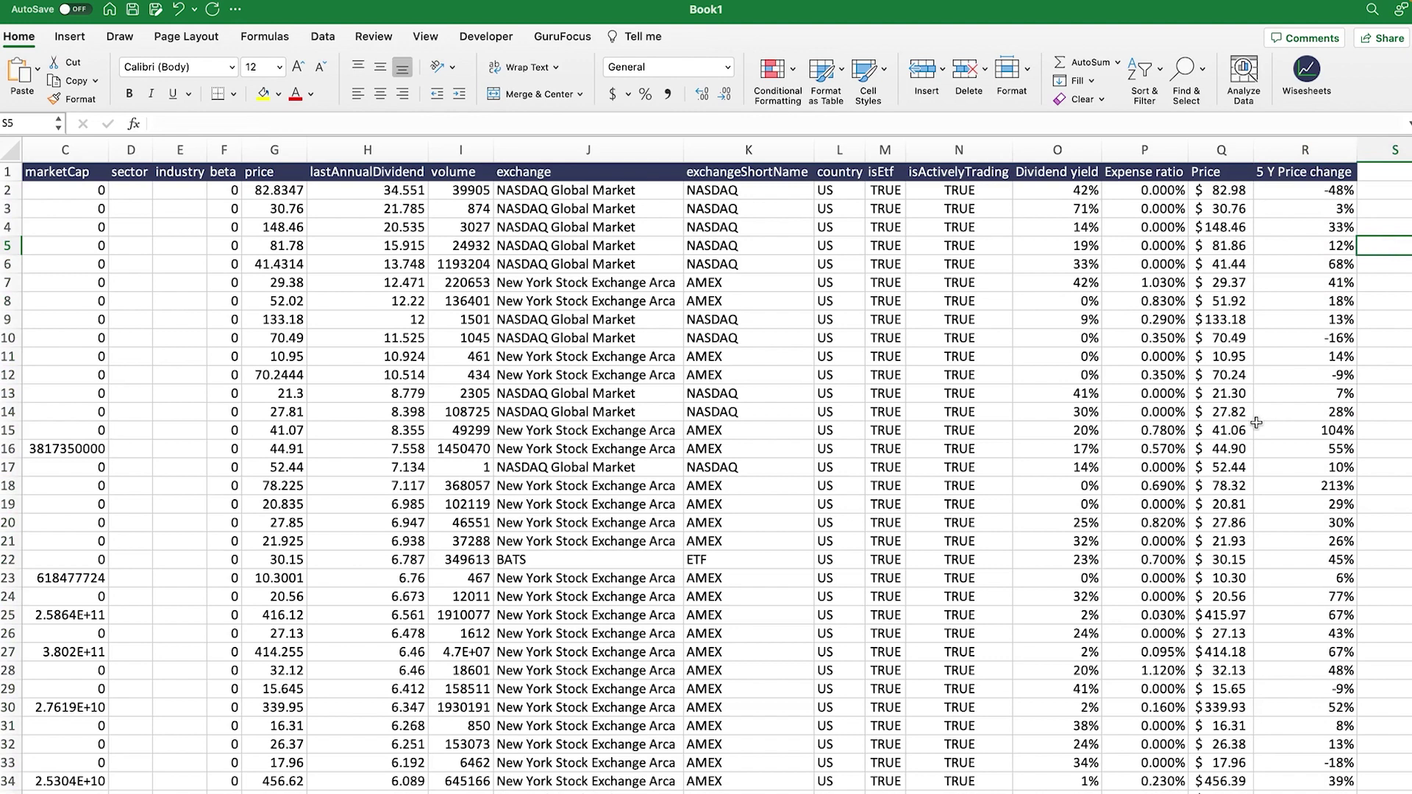
# - Refresh the live data of the Wisesheets formulas through the add-in, and close its pane
pyautogui.hscroll(1, 1005, 558)
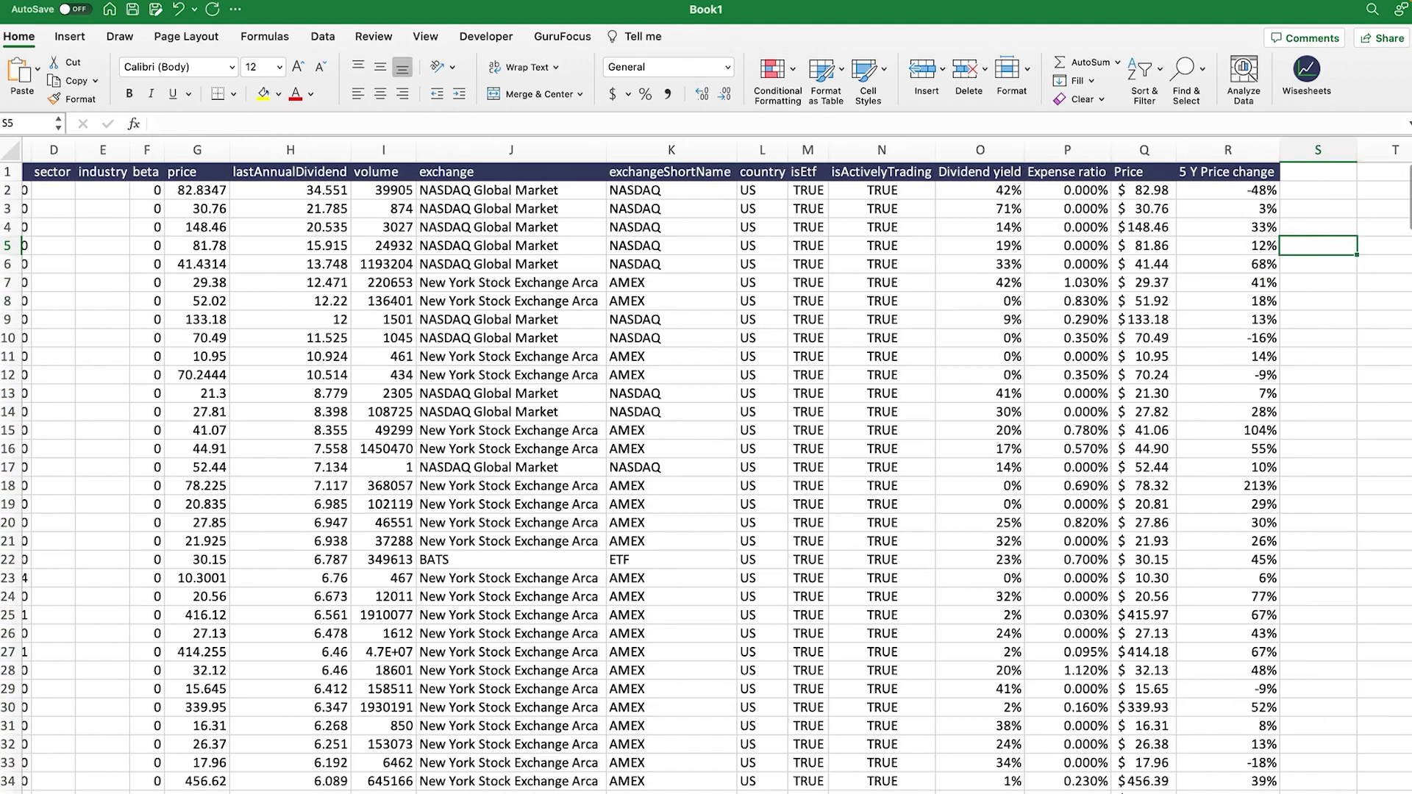
pyautogui.click(1009, 193)
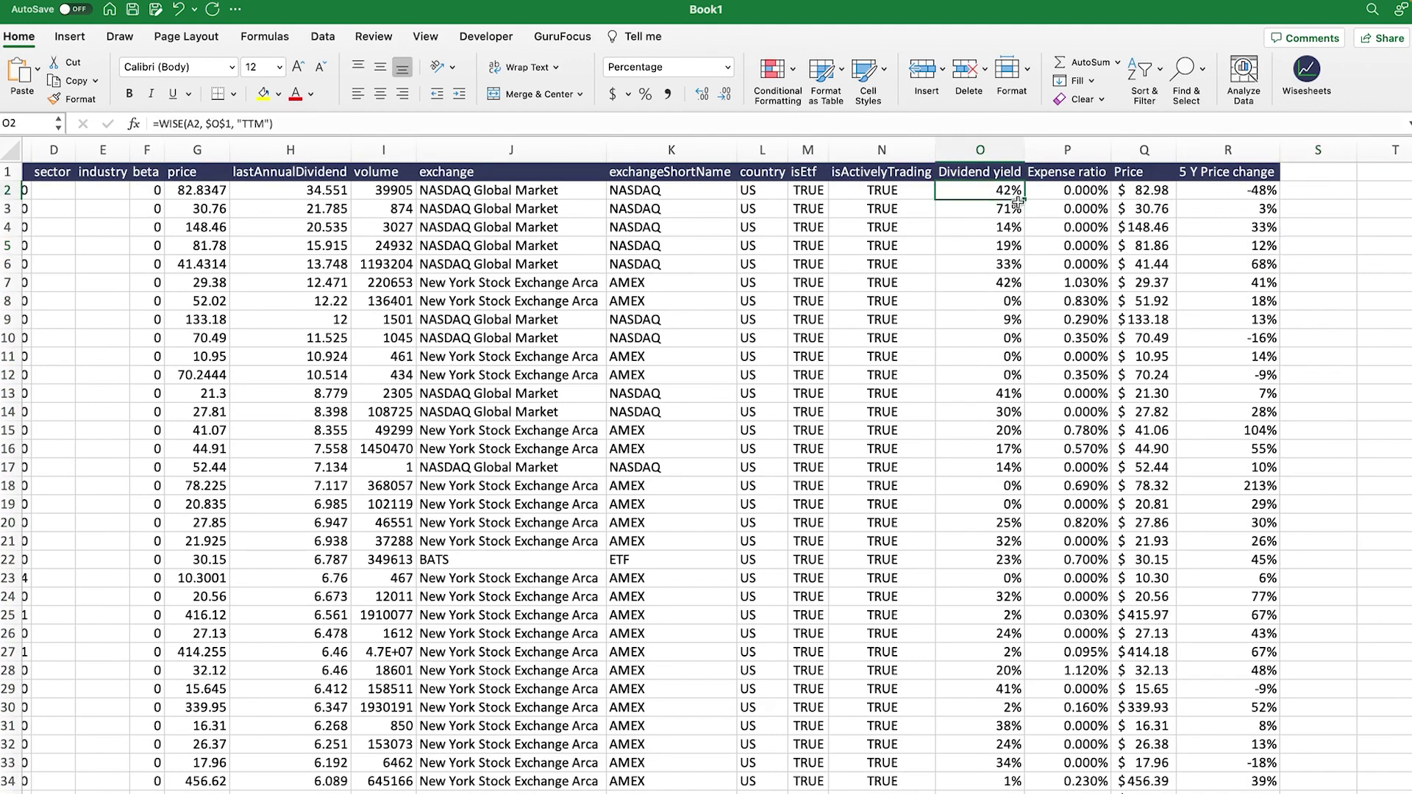
pyautogui.click(1304, 88)
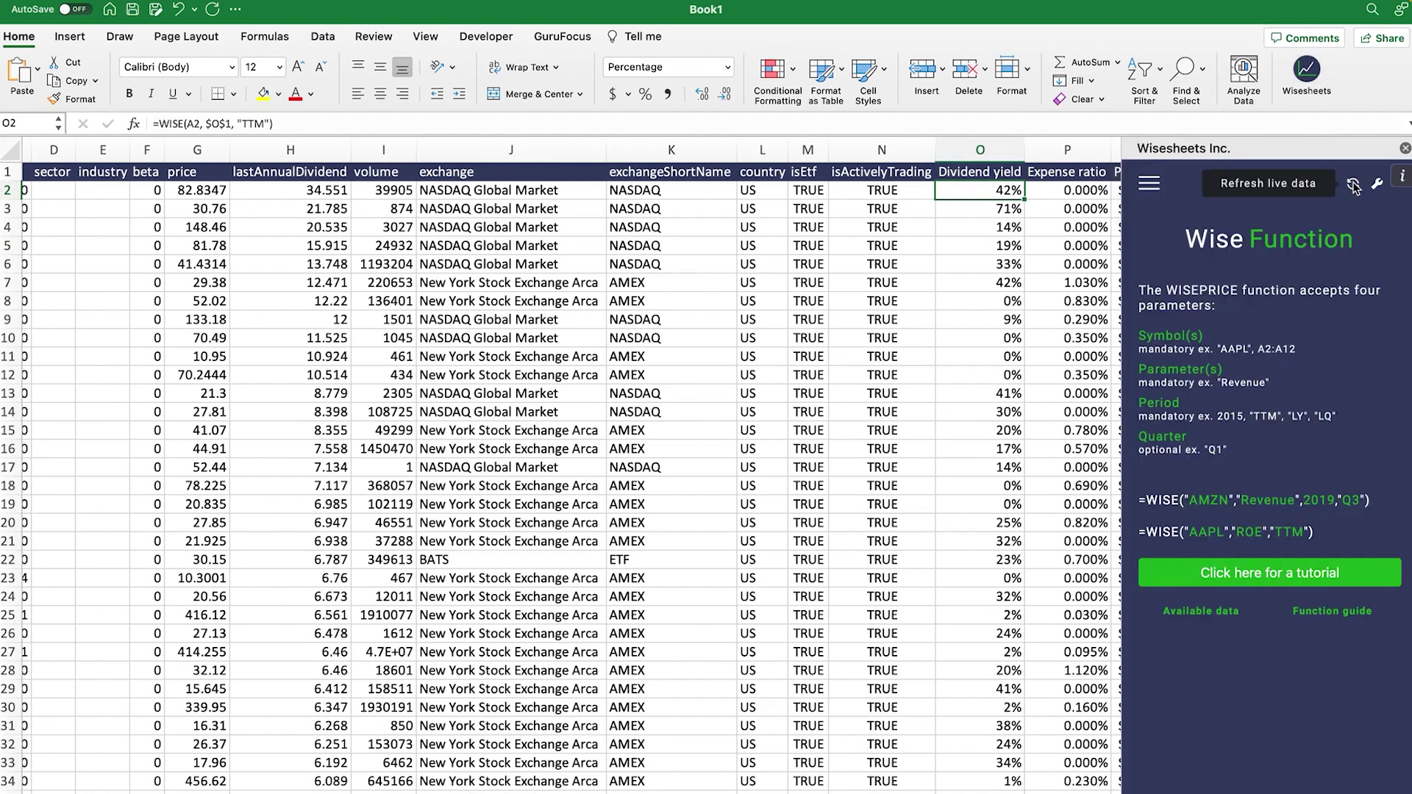
pyautogui.click(1353, 184)
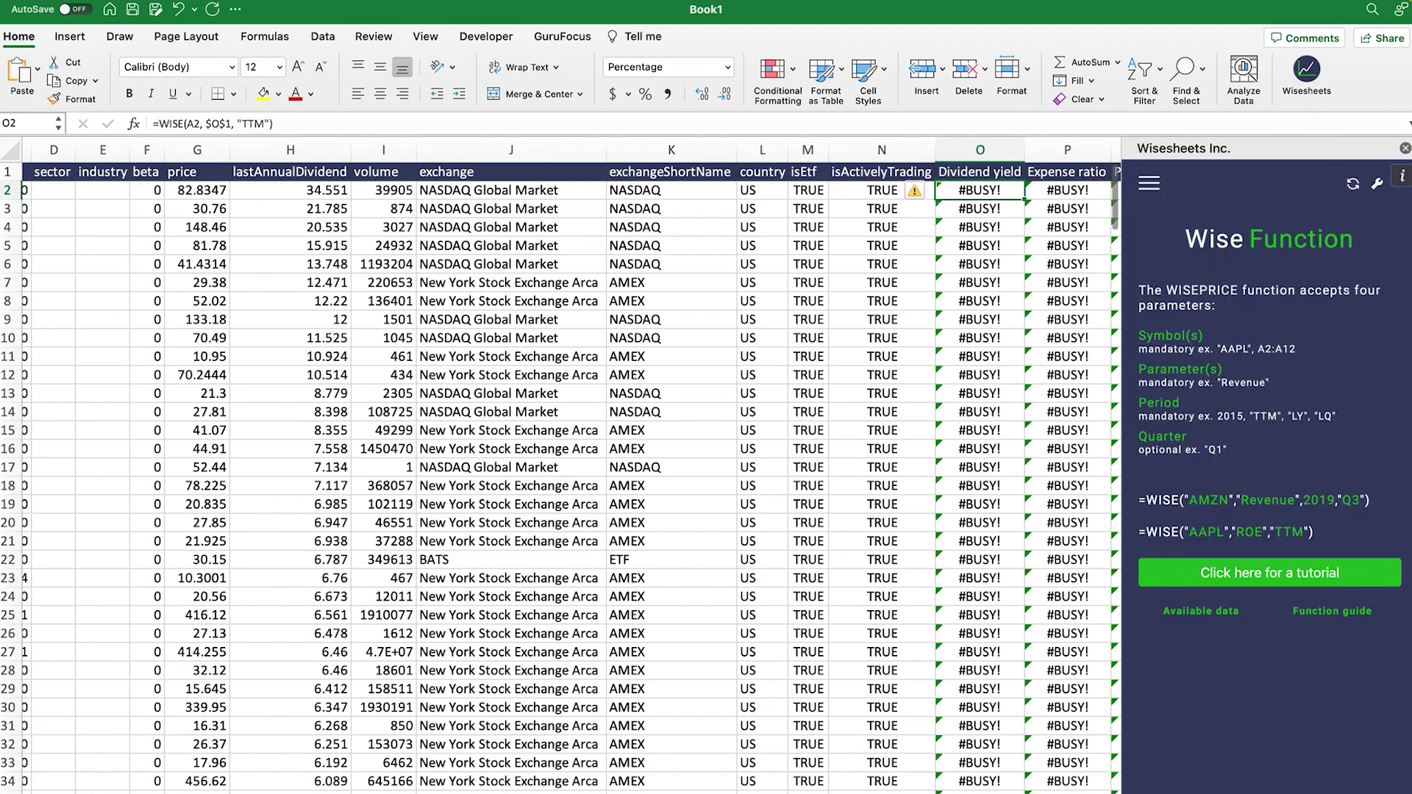
pyautogui.hscroll(3, 572, 466)
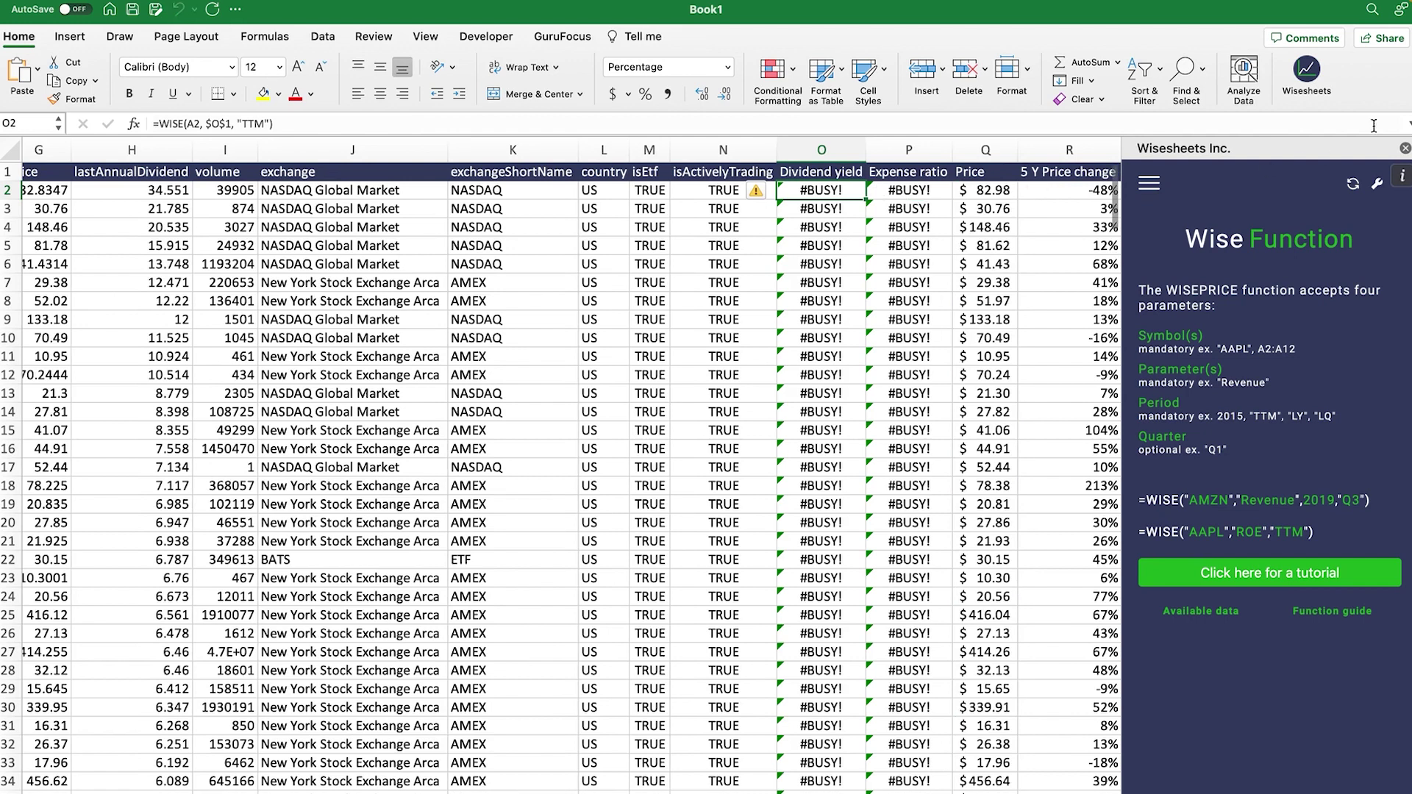
pyautogui.click(1405, 149)
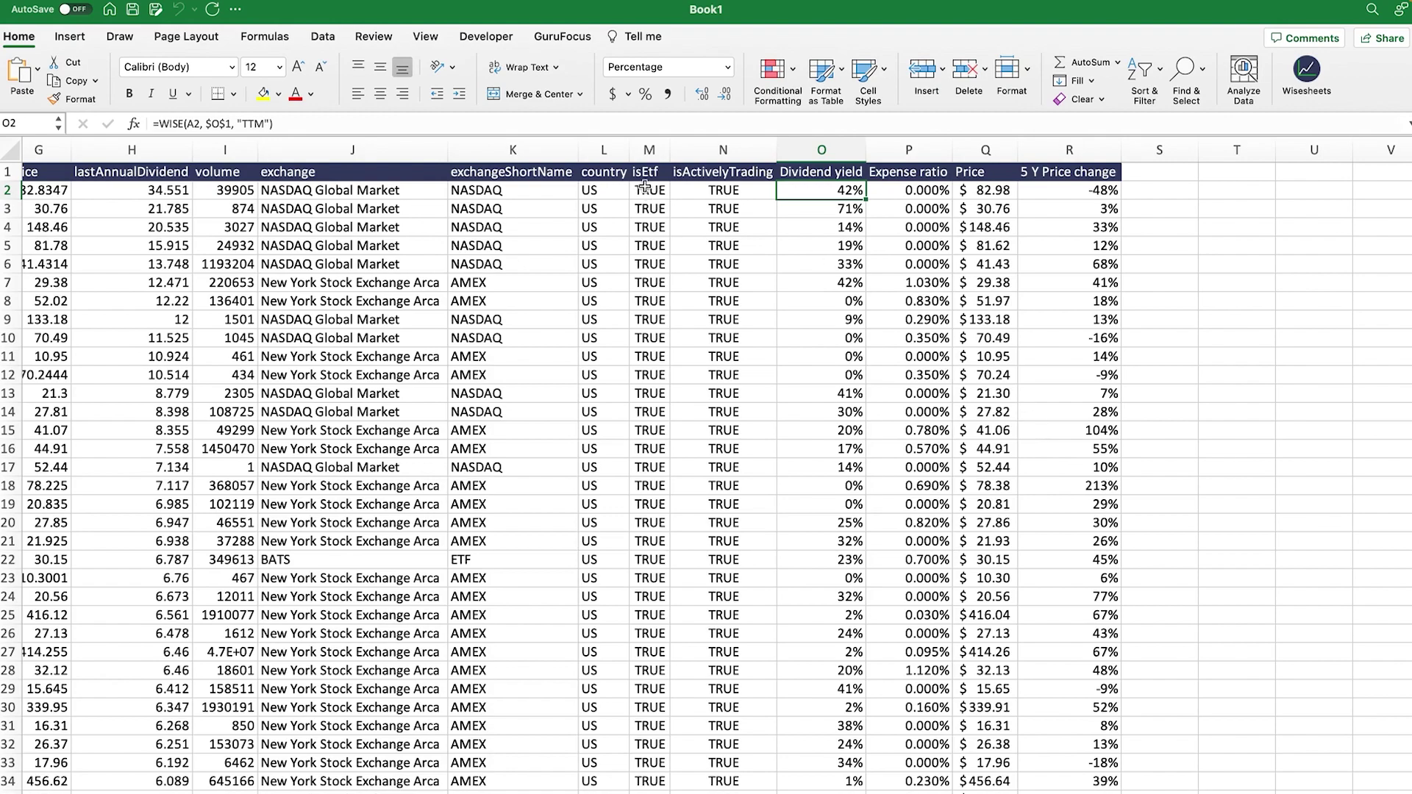
# - Review the added Dividend yield, Expense ratio, Price and 5 Y Price change columns, looking closely at the first Dividend yield values
pyautogui.moveTo(643, 176); pyautogui.dragTo(1166, 473)
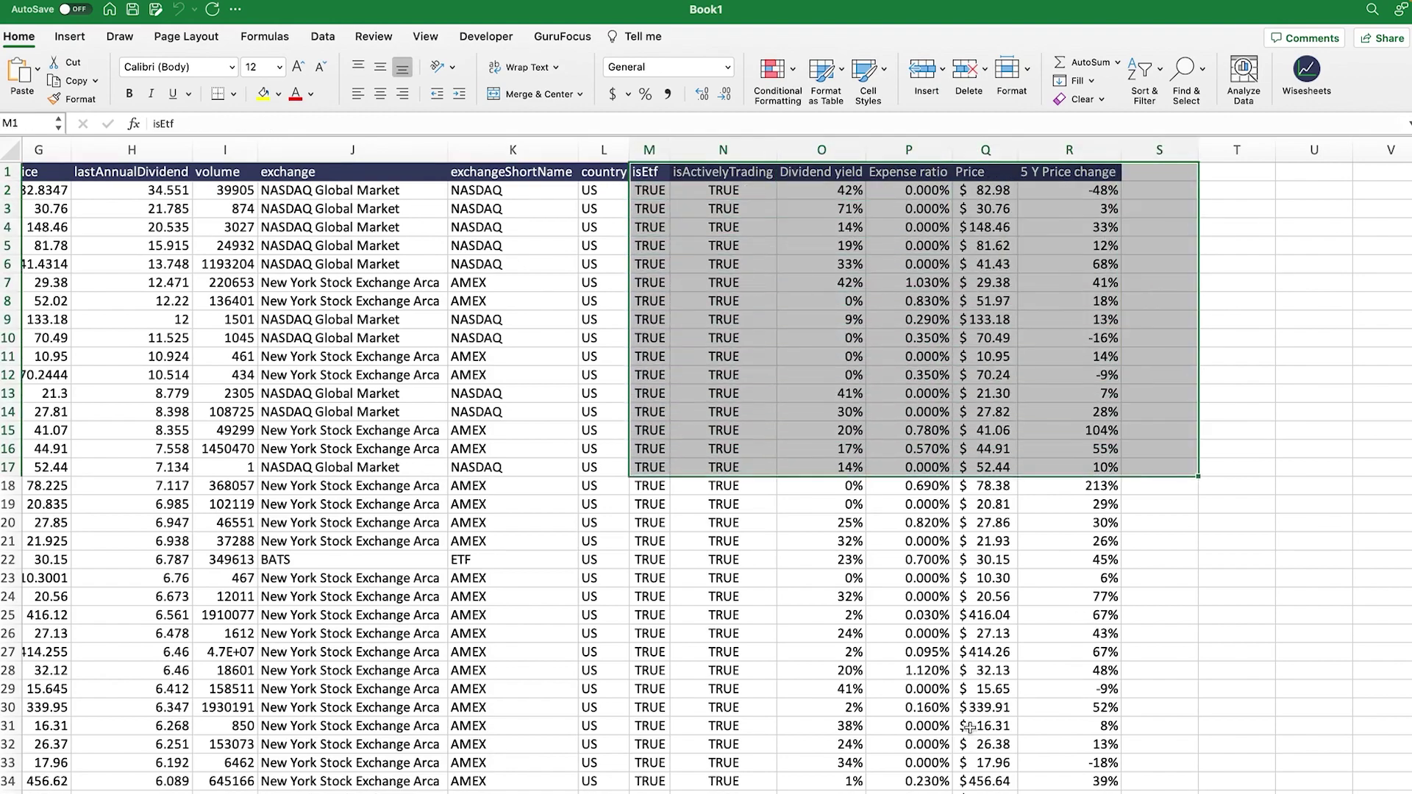
pyautogui.scroll(-2, 479, 650)
pyautogui.scroll(-2, 479, 649)
pyautogui.hscroll(-6, 479, 649)
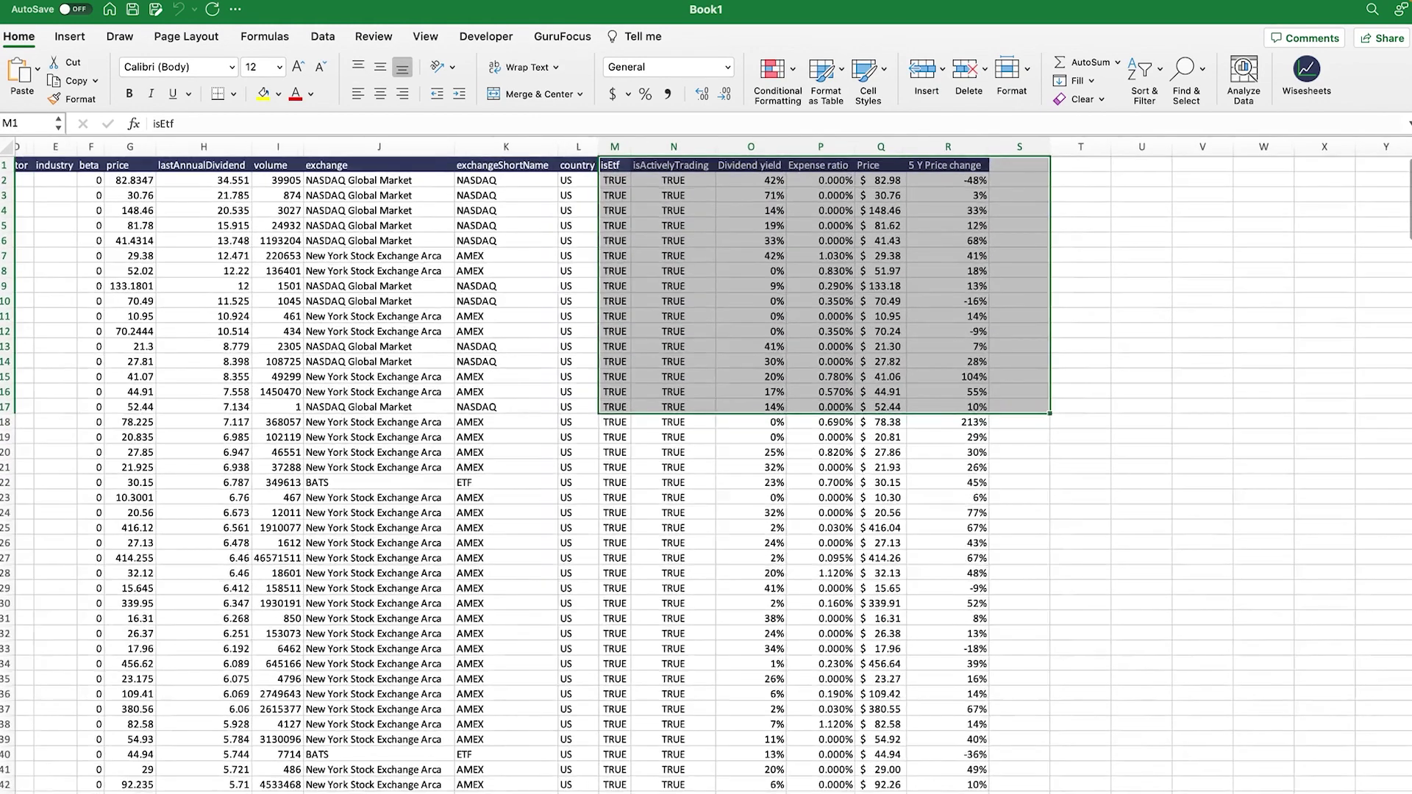
pyautogui.hscroll(-1, 712, 466)
pyautogui.hscroll(3, 713, 466)
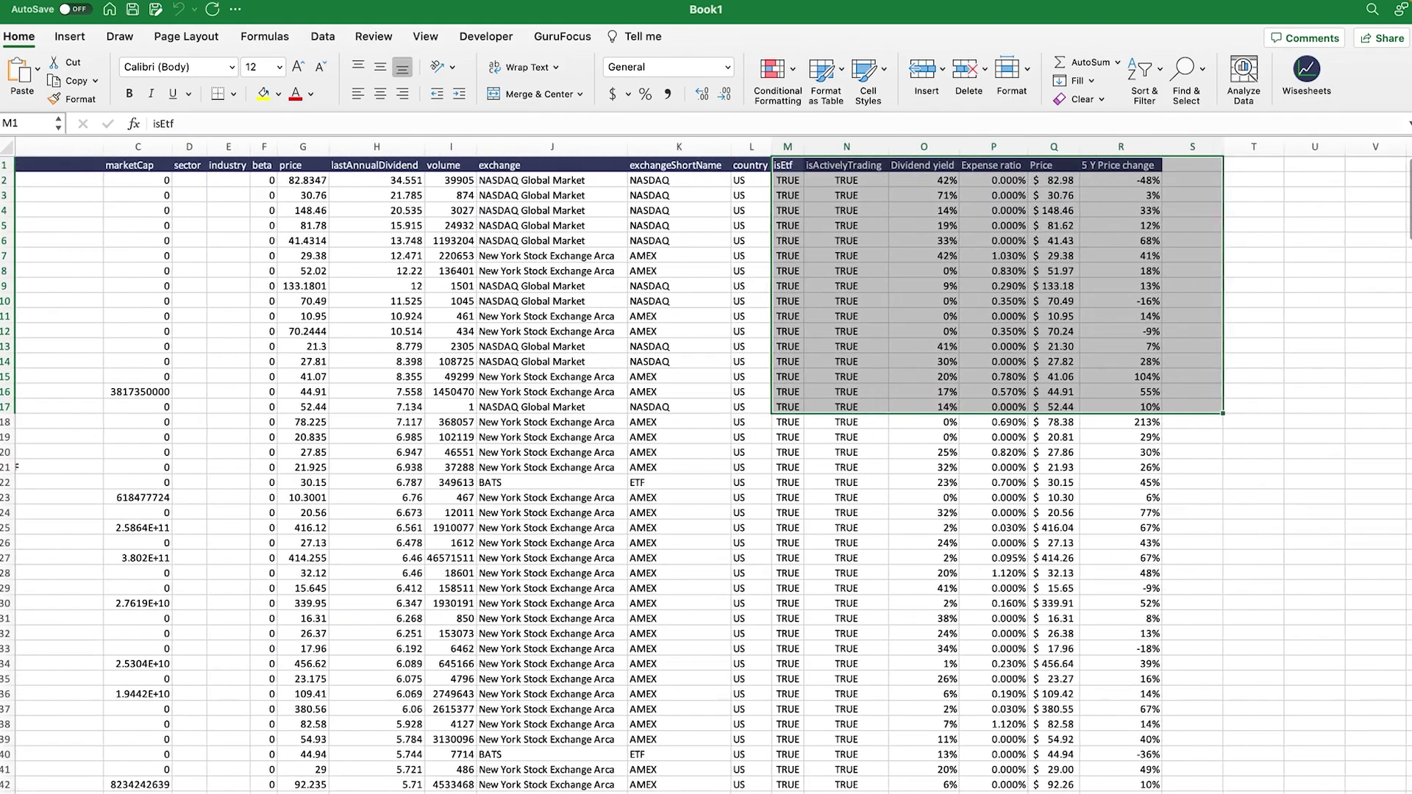
pyautogui.click(1202, 581)
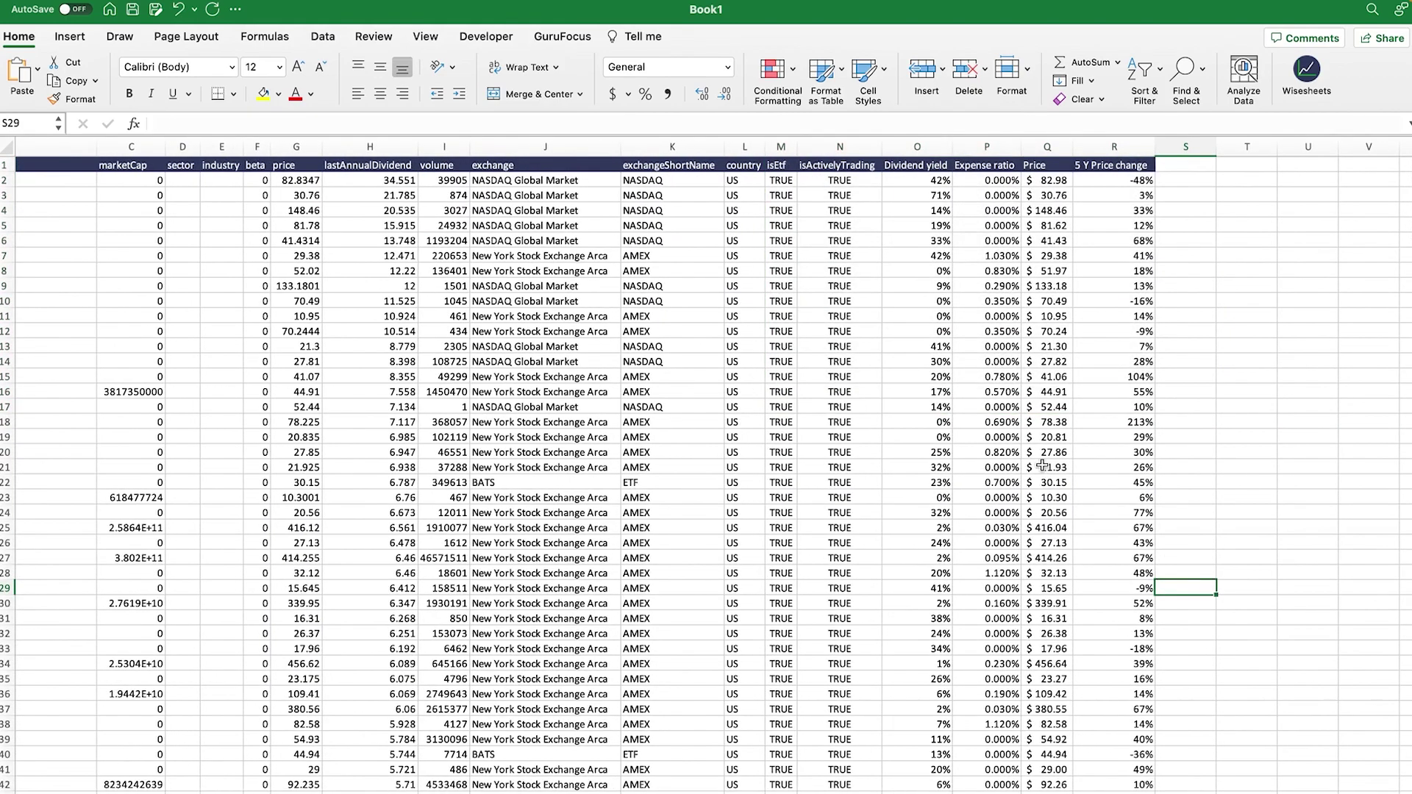
pyautogui.click(933, 168)
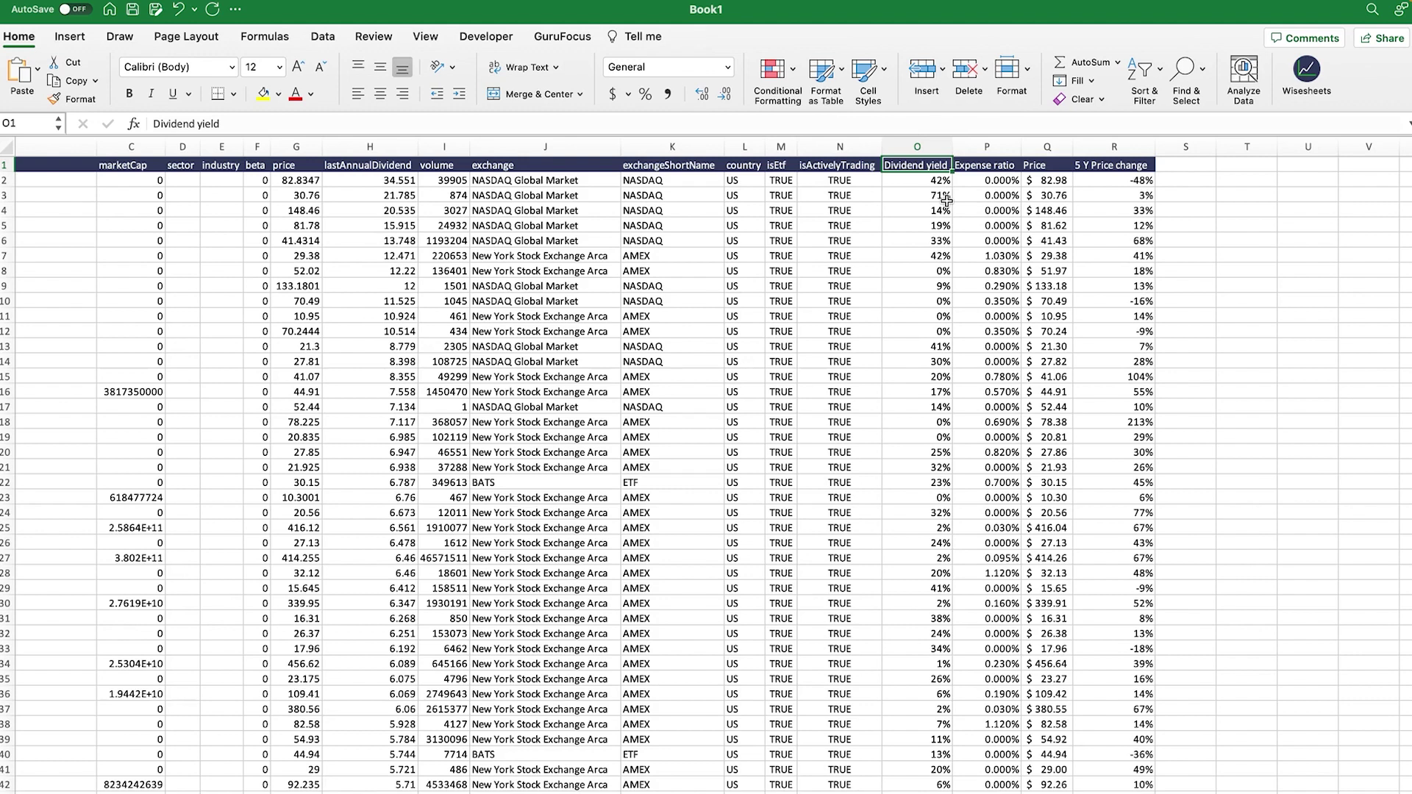
pyautogui.moveTo(944, 181); pyautogui.dragTo(945, 514)
pyautogui.moveTo(931, 183); pyautogui.dragTo(941, 499)
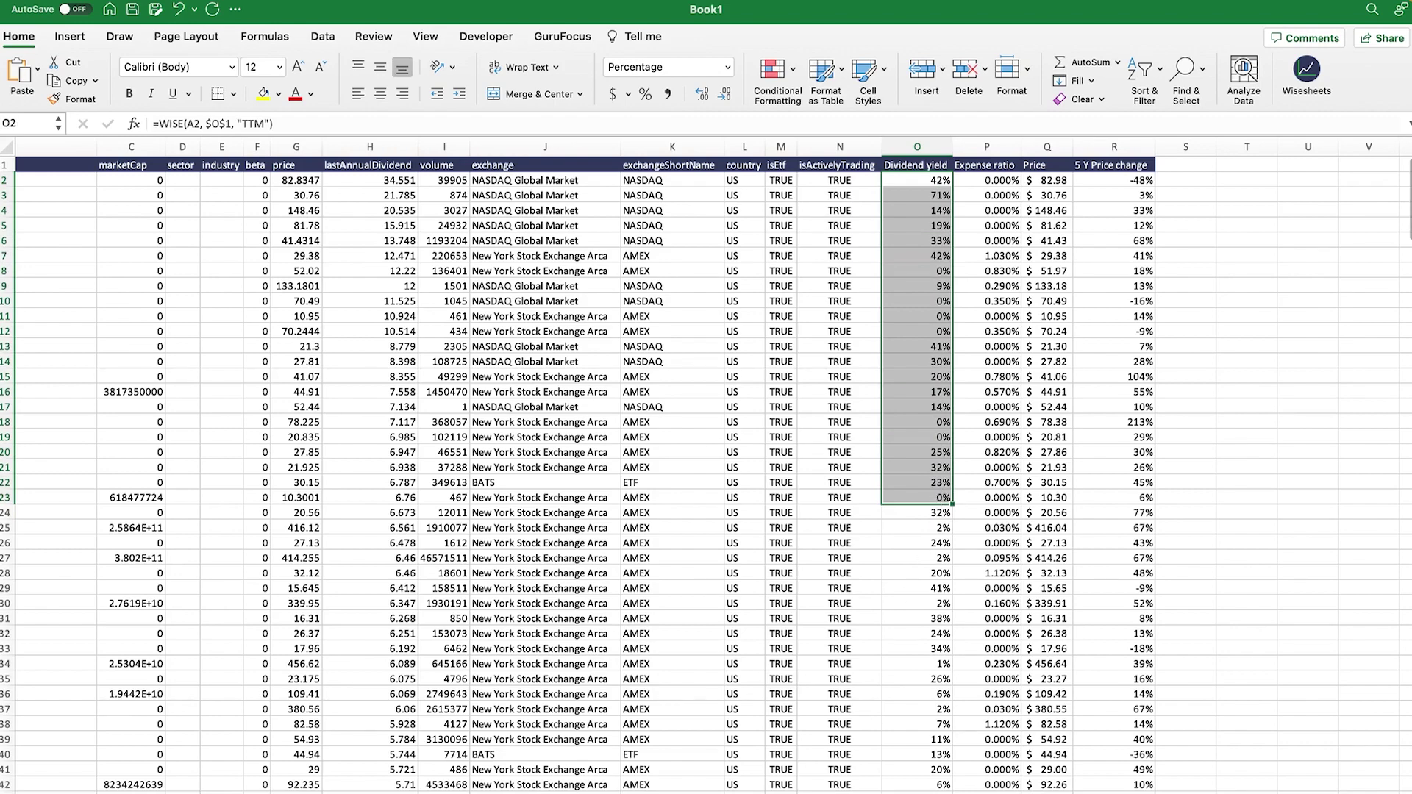
# - Copy the entire screened ETF table, from the symbol header in A1 through the 5 Y Price change column
pyautogui.hscroll(-5, 383, 706)
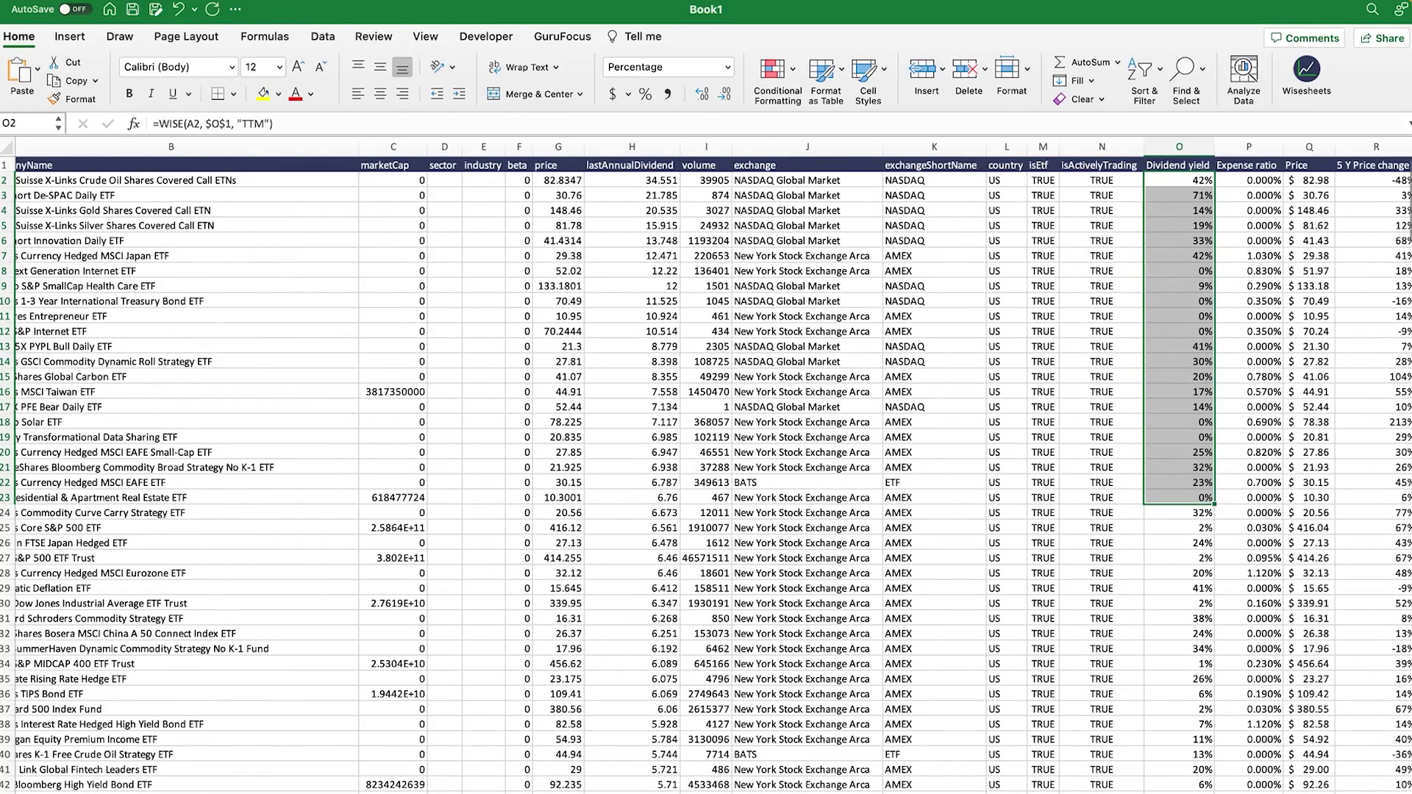
pyautogui.hscroll(-2, 184, 740)
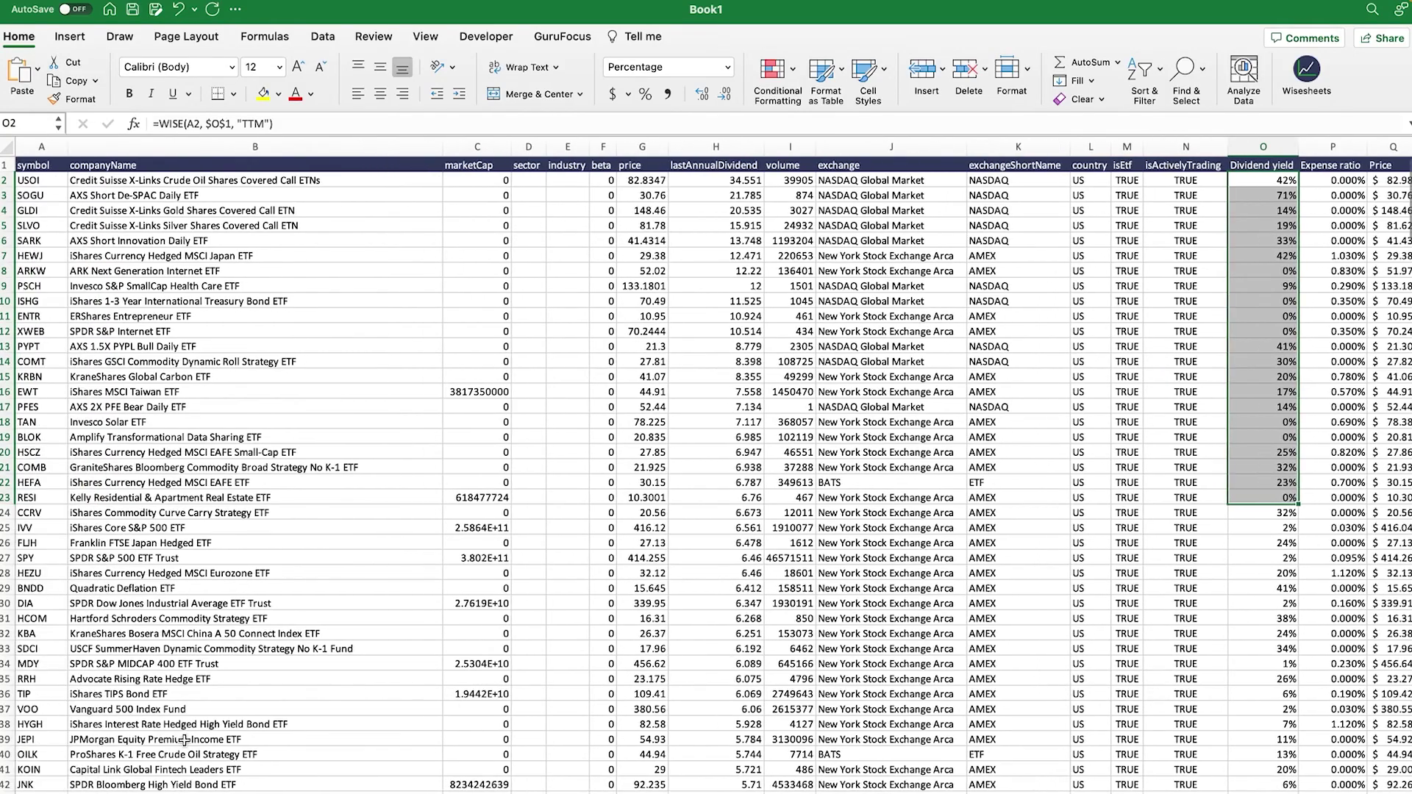
pyautogui.click(42, 165)
pyautogui.press('super+a')
pyautogui.hscroll(5, 43, 165)
pyautogui.scroll(-10, 43, 164)
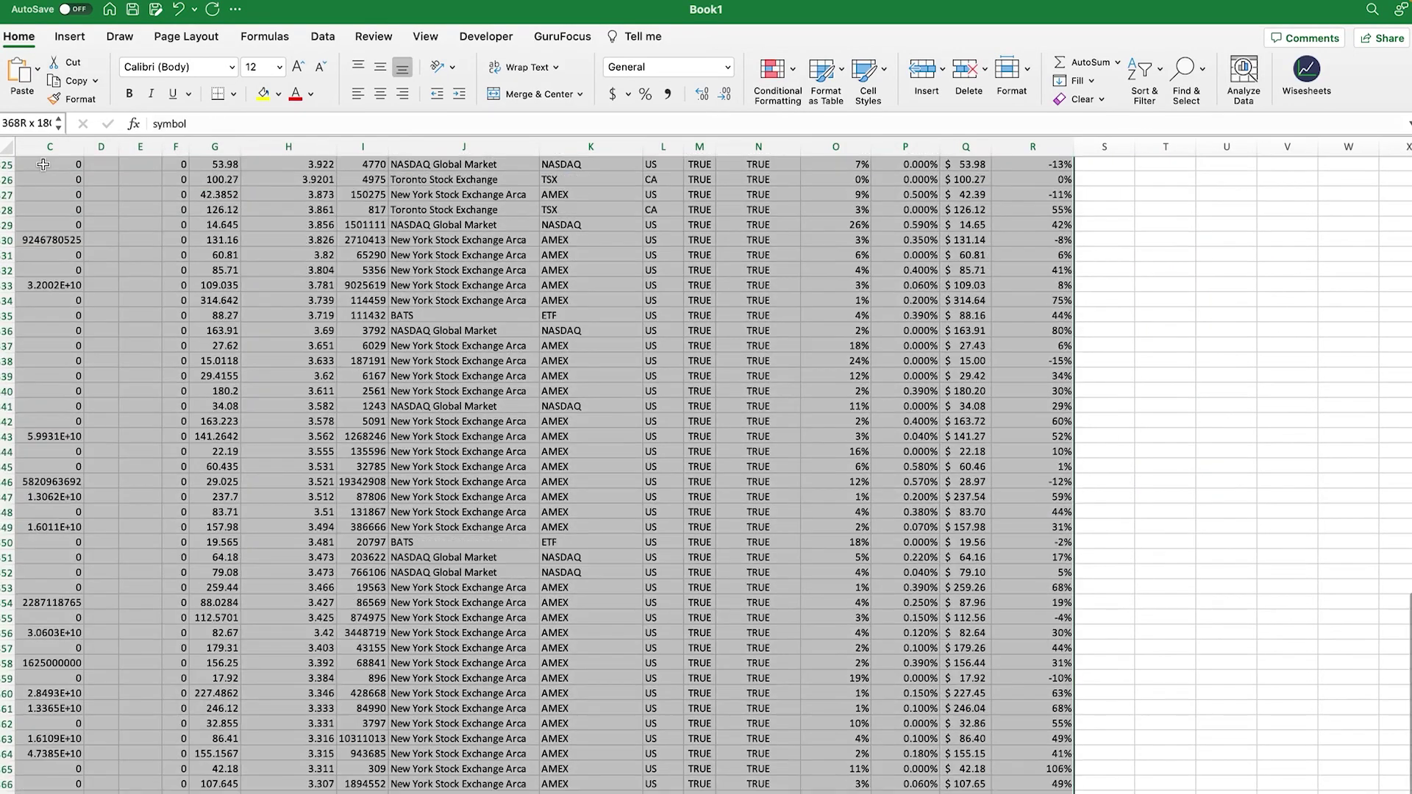
pyautogui.scroll(10, 44, 165)
pyautogui.hscroll(-5, 43, 165)
pyautogui.press('super+c')
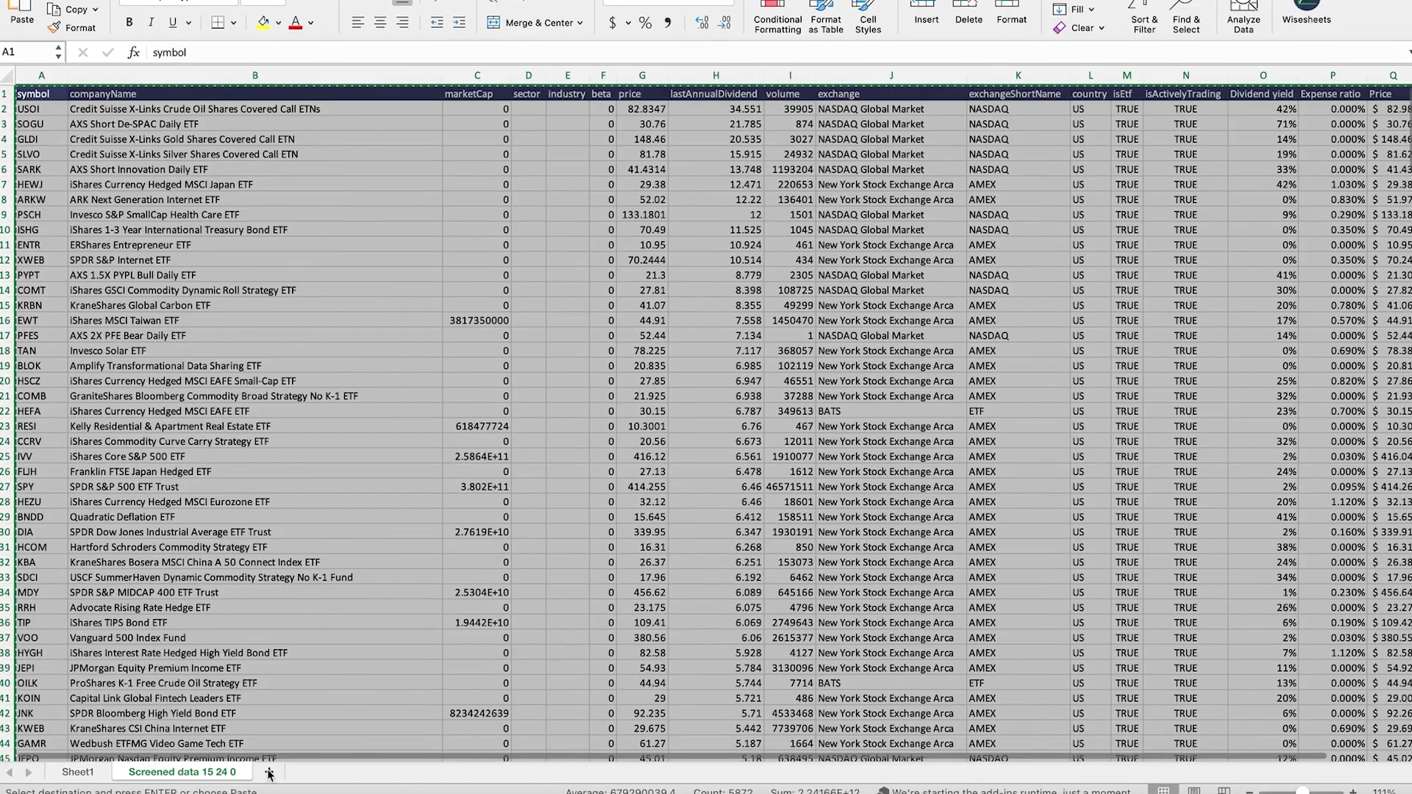
# - Add a new worksheet and paste the copied ETF table there as values only
pyautogui.click(269, 771)
pyautogui.click(37, 68)
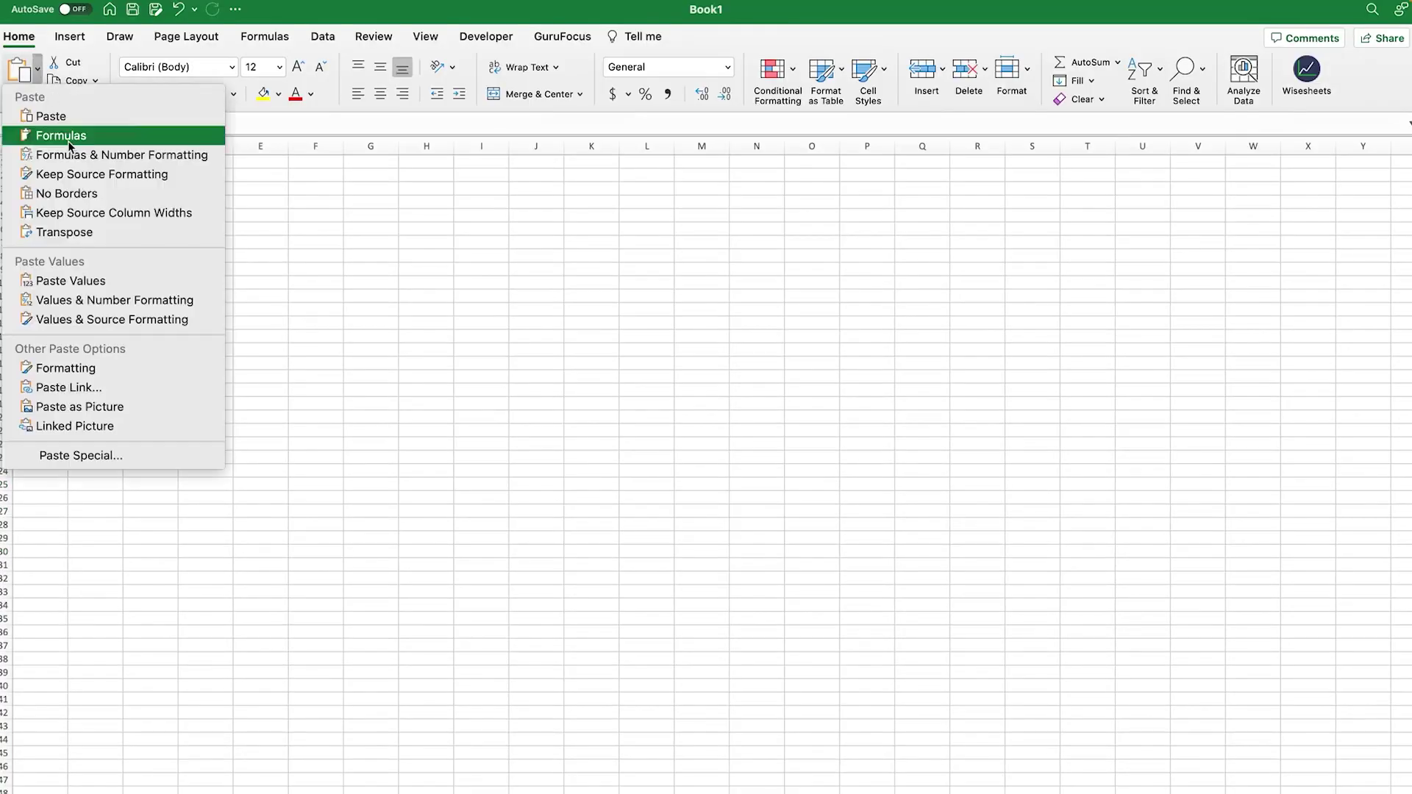
pyautogui.click(104, 281)
pyautogui.press('super+v')
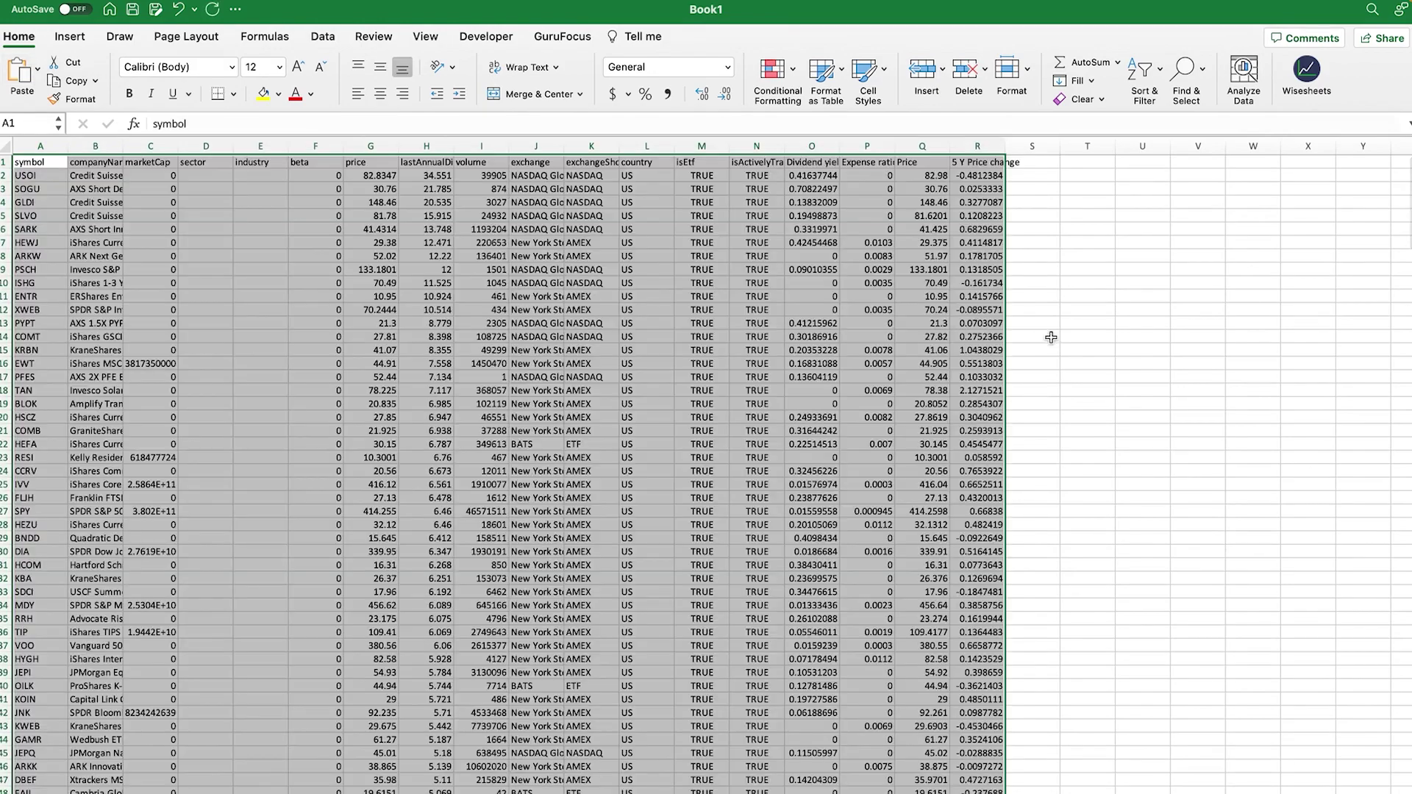
pyautogui.click(1031, 336)
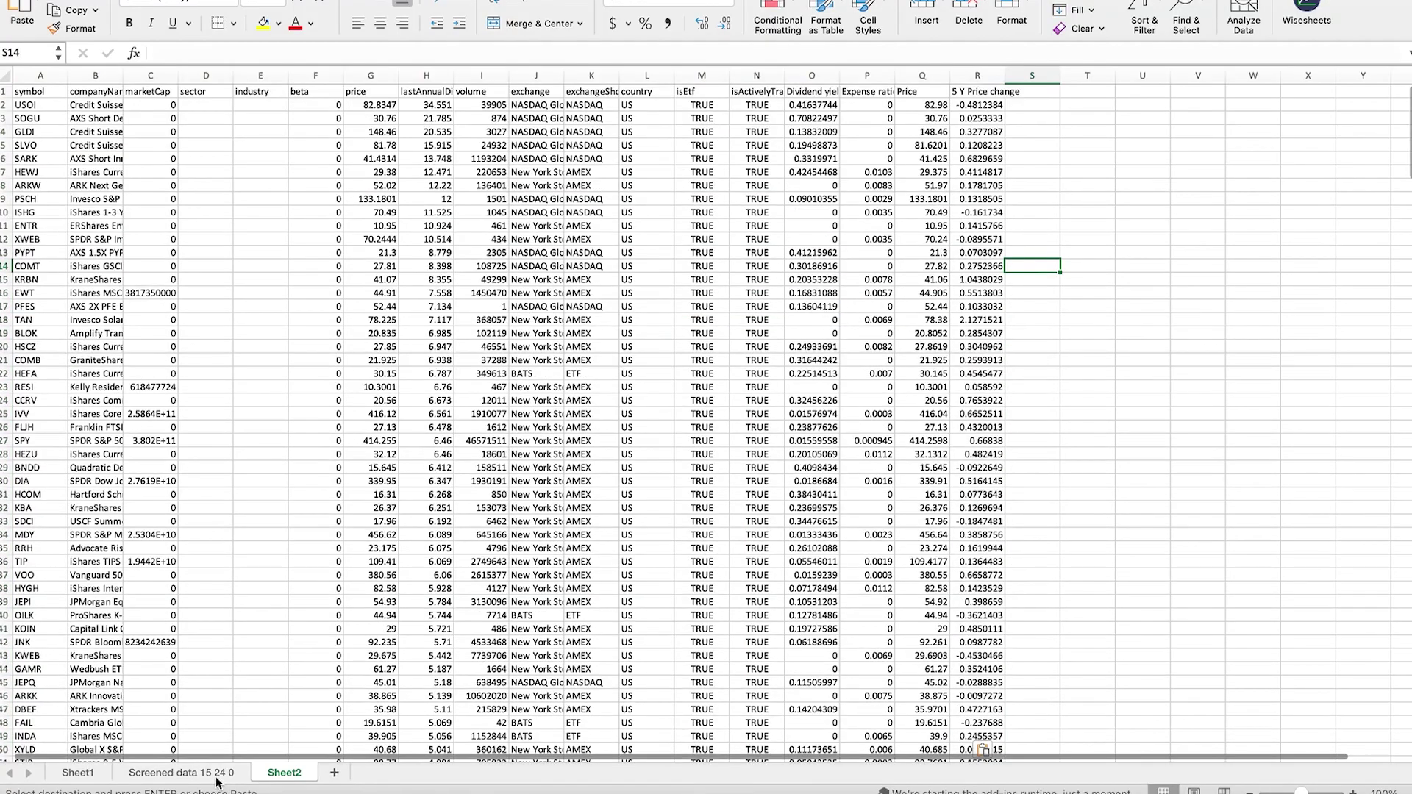
# - Copy the styled header row from the Screened data sheet and paste it over row 1 of Sheet2
pyautogui.click(218, 778)
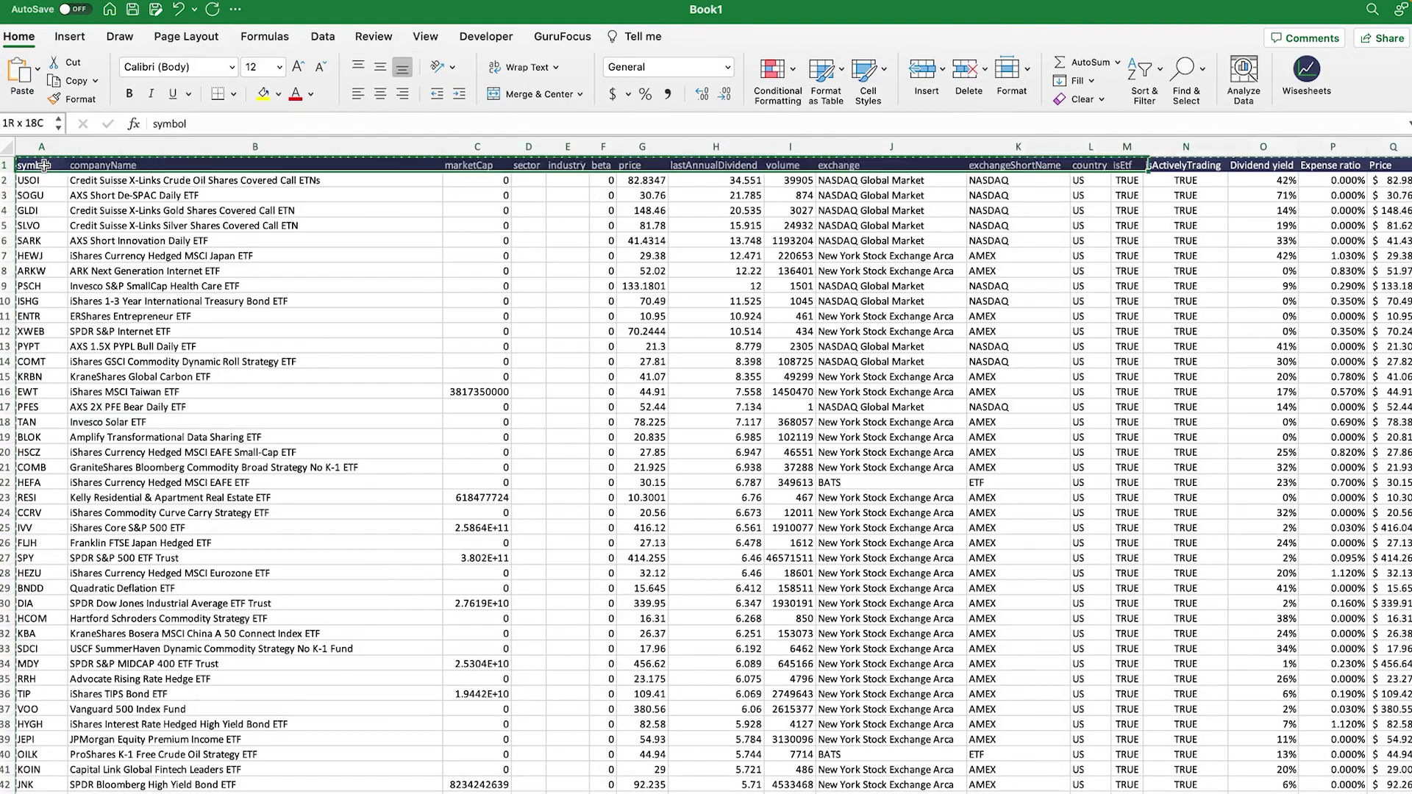
pyautogui.hscroll(2, 44, 164)
pyautogui.hscroll(-2, 44, 165)
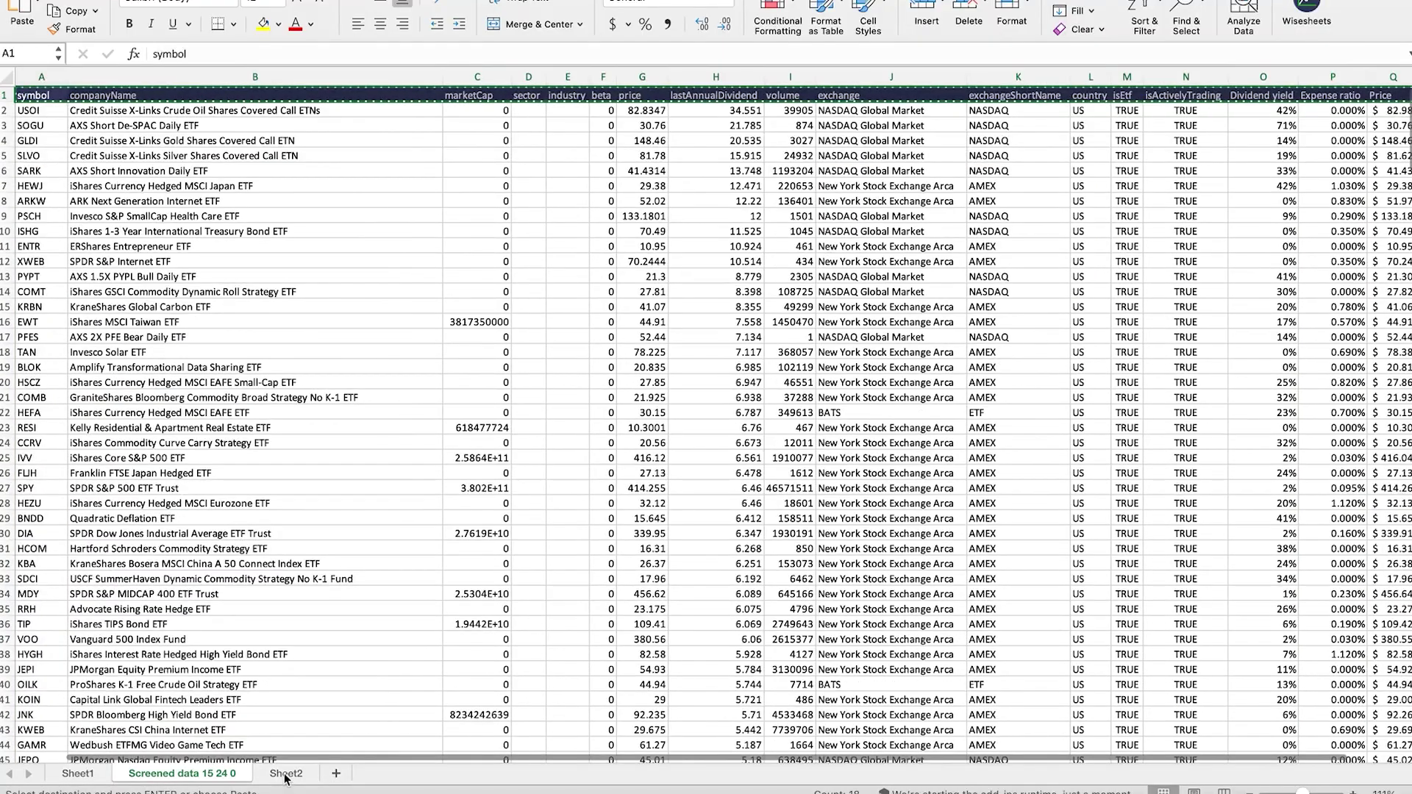
pyautogui.click(287, 778)
pyautogui.click(47, 164)
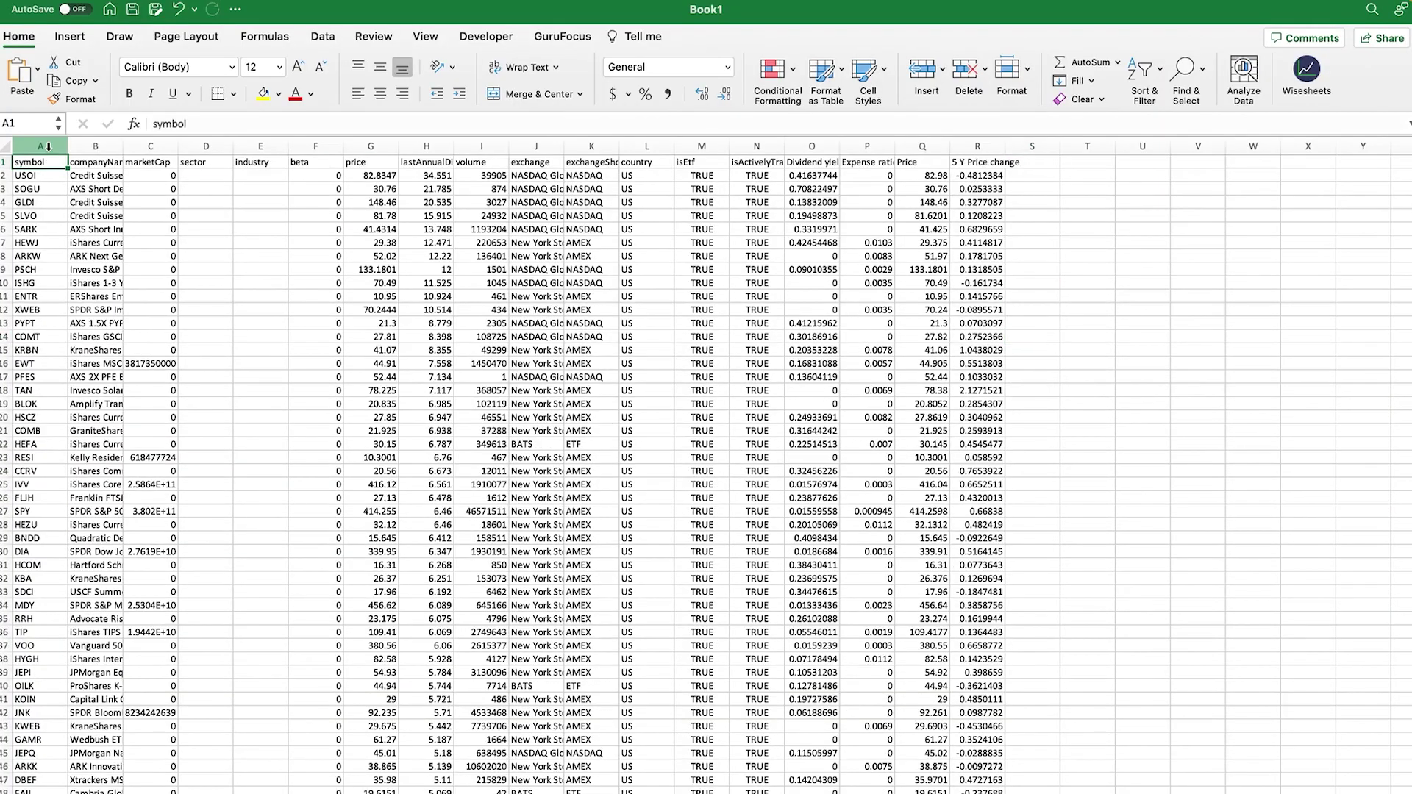
pyautogui.press('super+v')
# - Autofit the widths of columns A through R on Sheet2
pyautogui.click(38, 146)
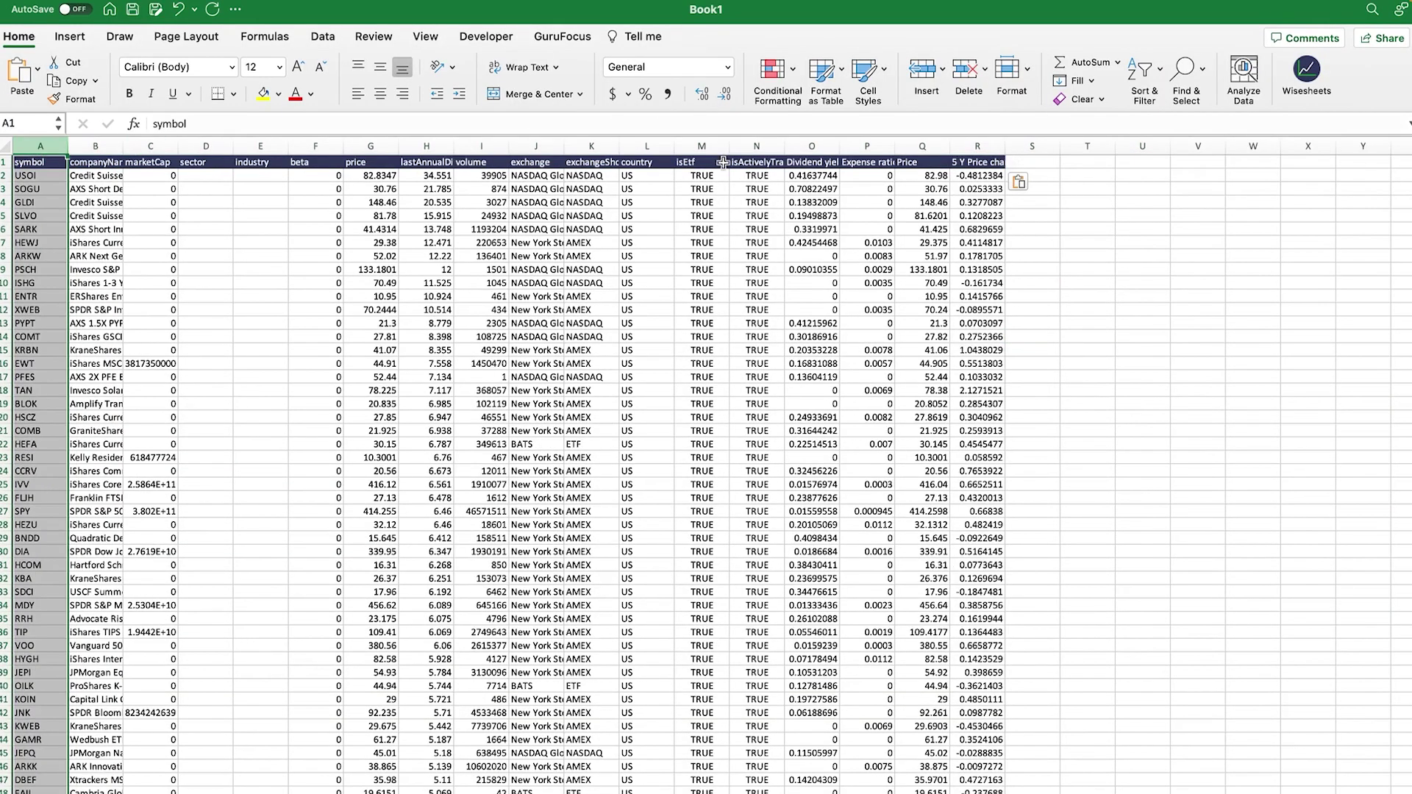
pyautogui.keyDown('shift'); pyautogui.click(978, 146); pyautogui.keyUp('shift')
pyautogui.doubleClick(1004, 138)
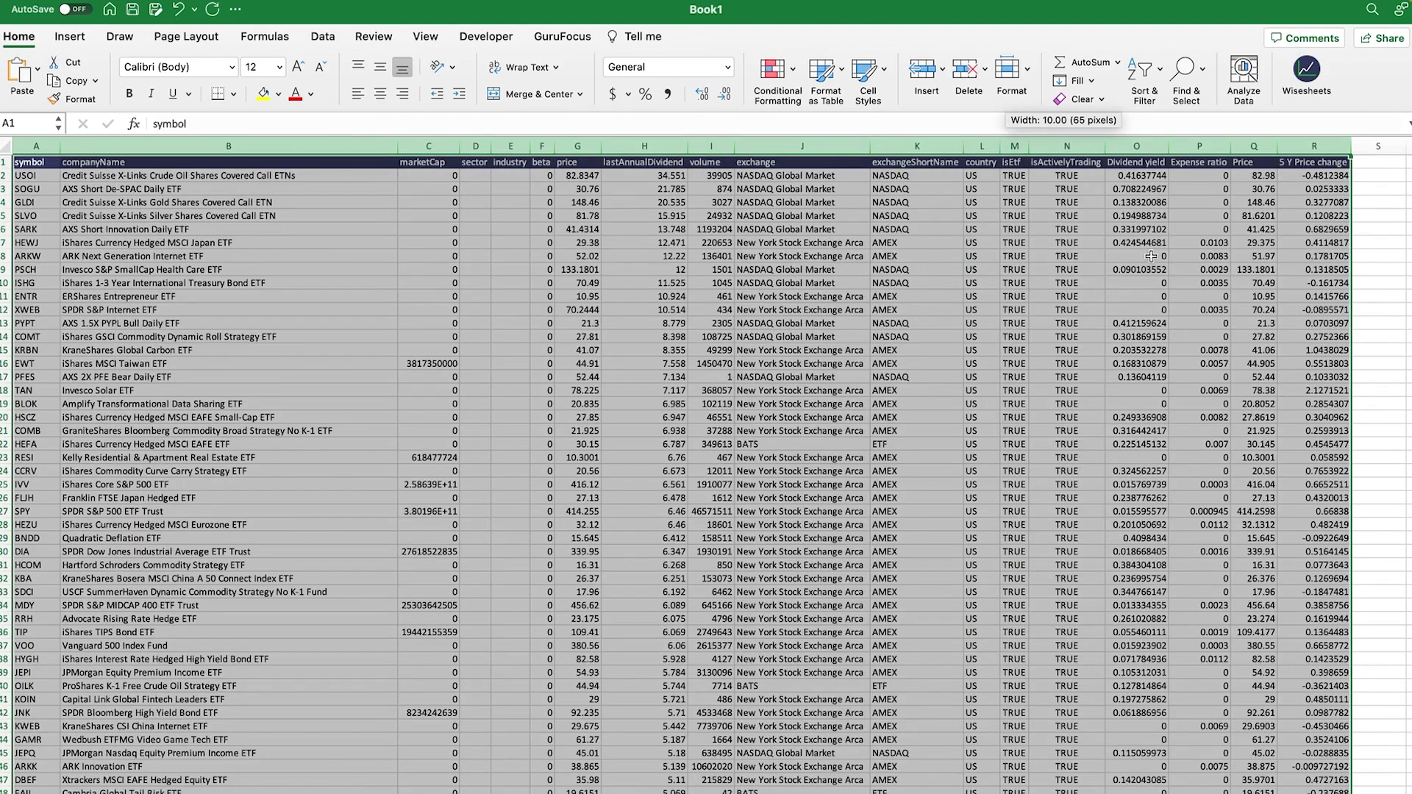
pyautogui.click(1199, 390)
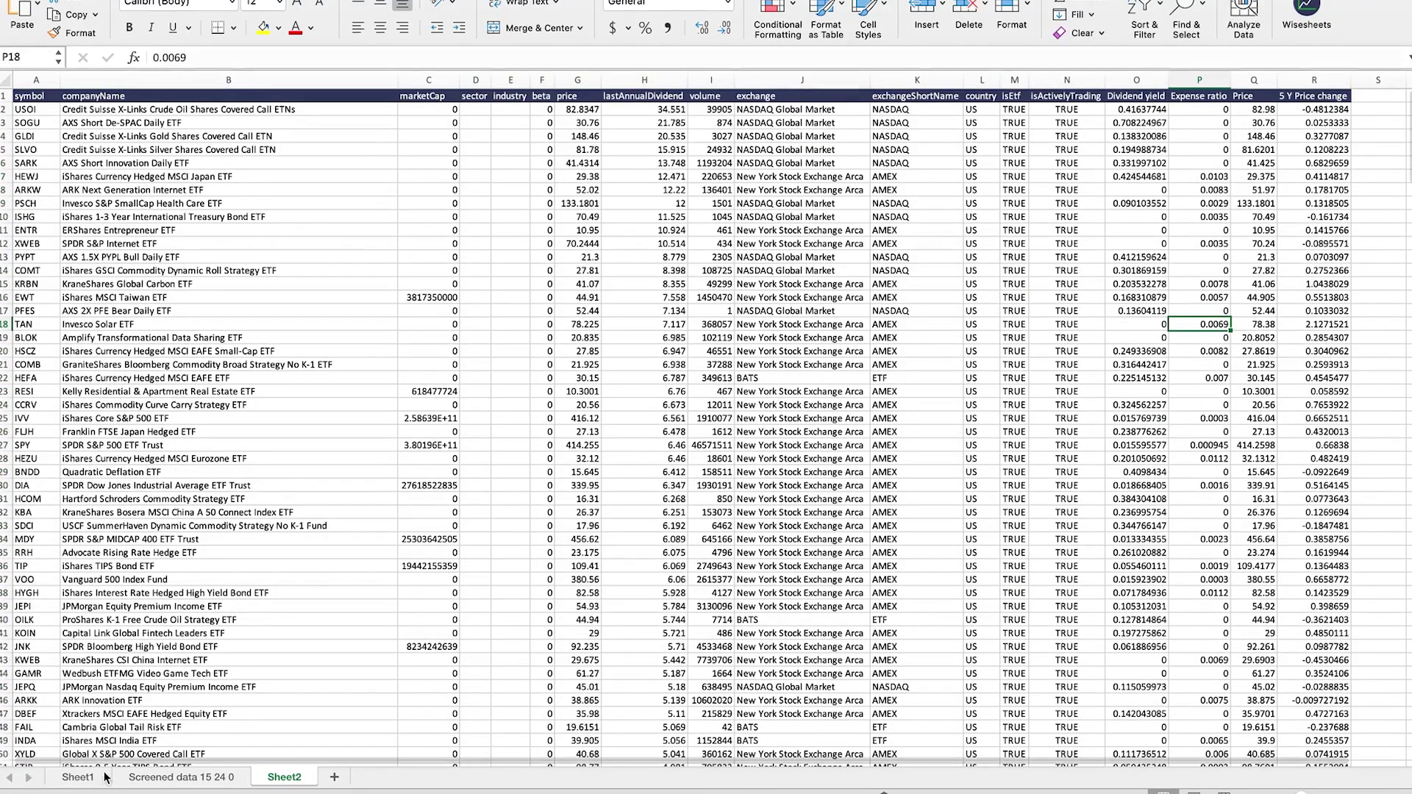
# - Copy the data rows from A2 down on the Screened data sheet and paste only their formatting onto Sheet2's data rows
pyautogui.click(181, 777)
pyautogui.click(41, 115)
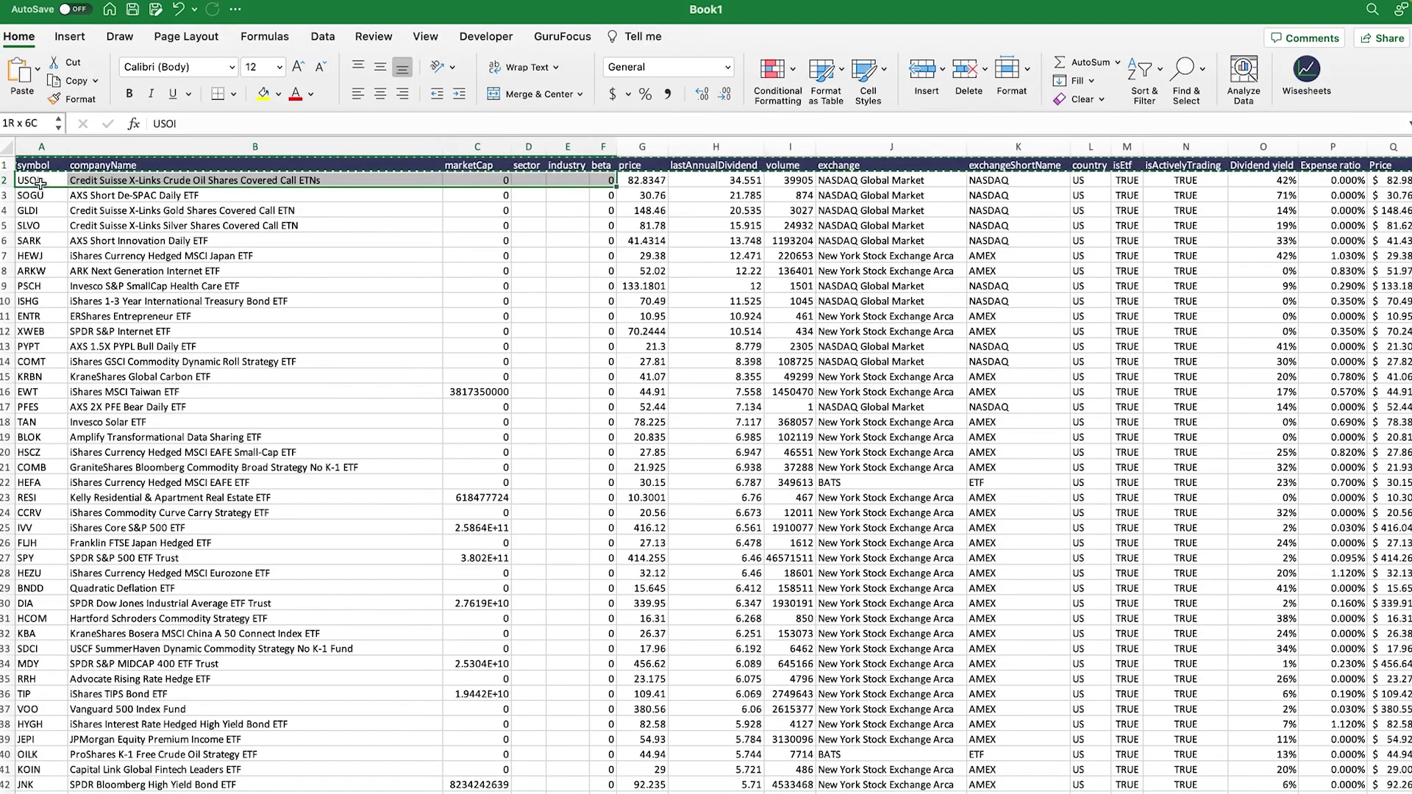
pyautogui.press('super+shift+Down')
pyautogui.press('super+shift+Right')
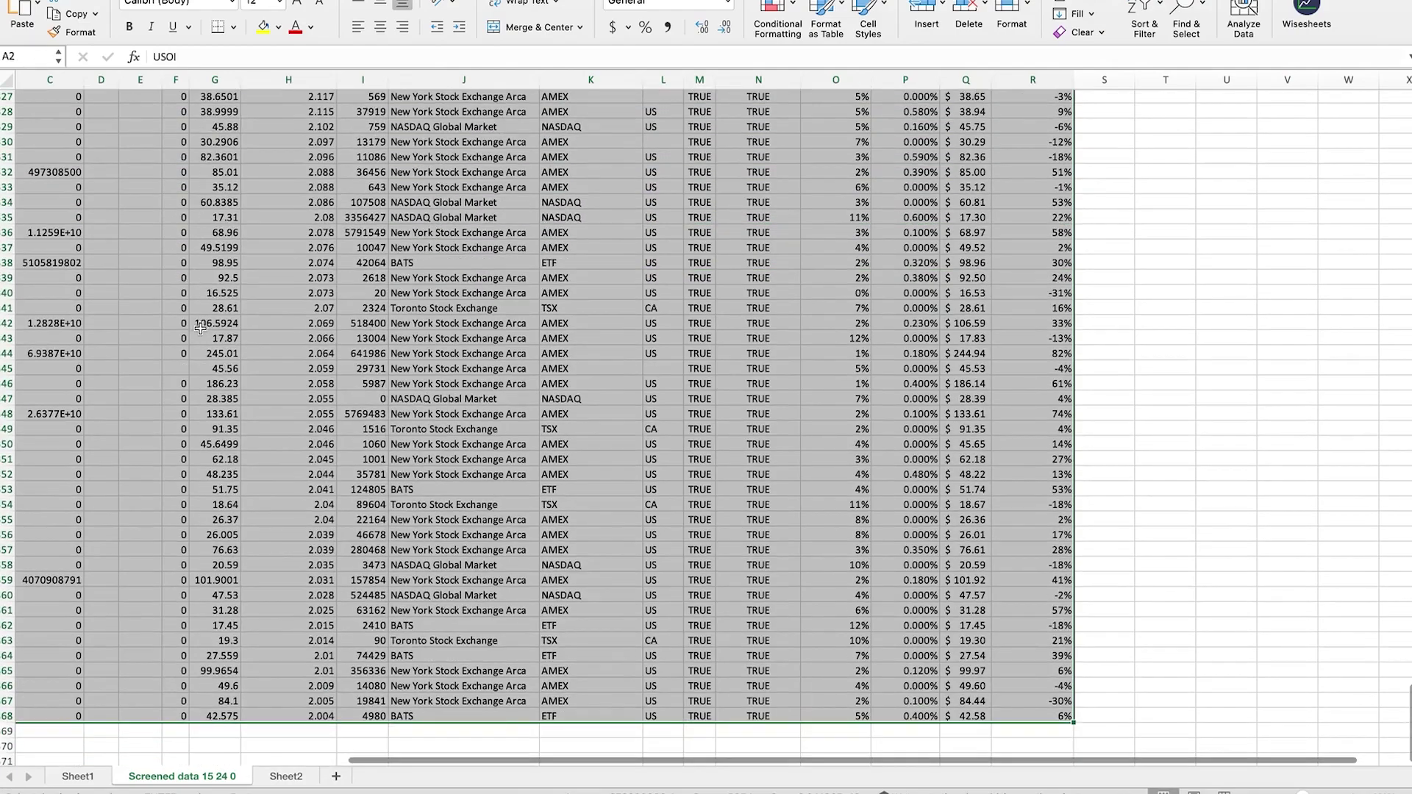
pyautogui.click(286, 777)
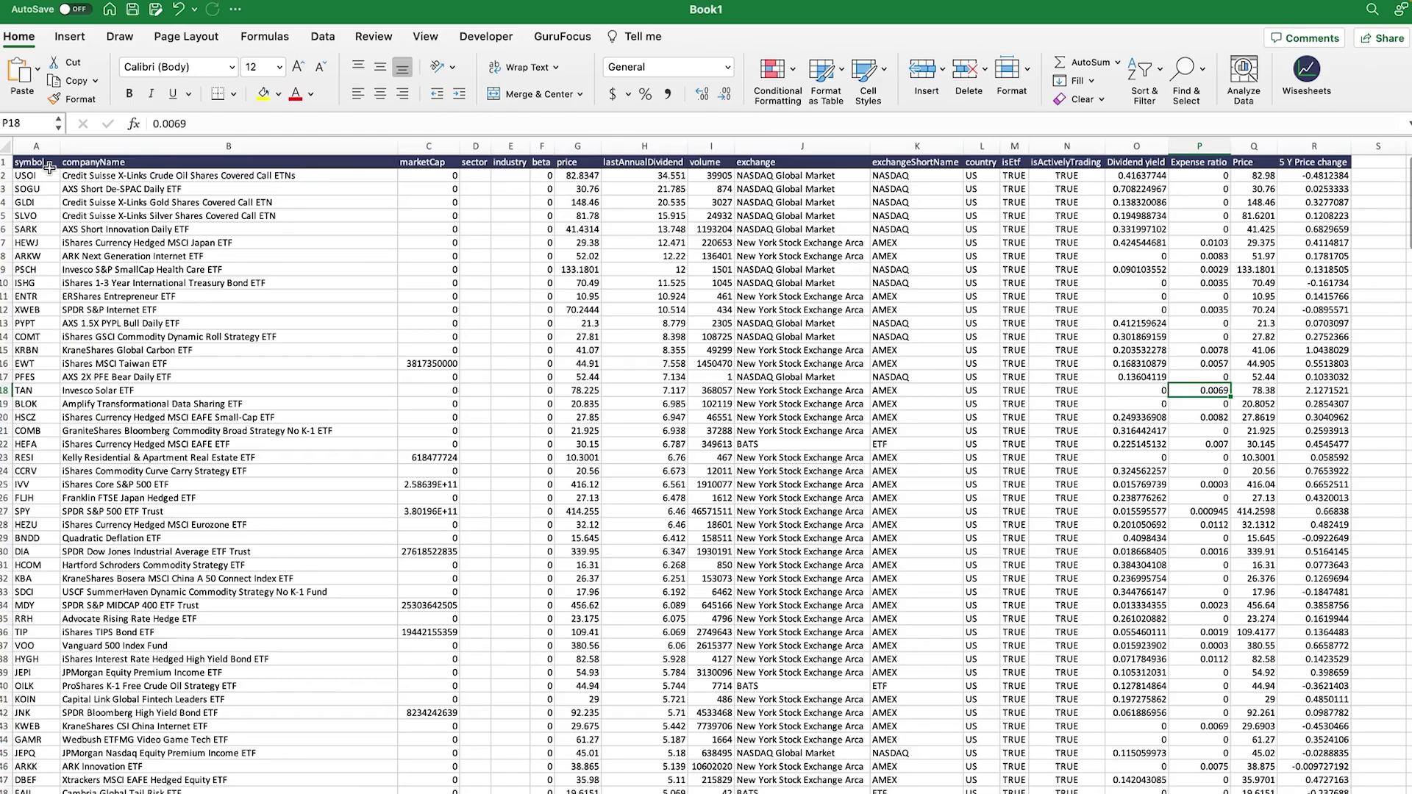
pyautogui.click(37, 75)
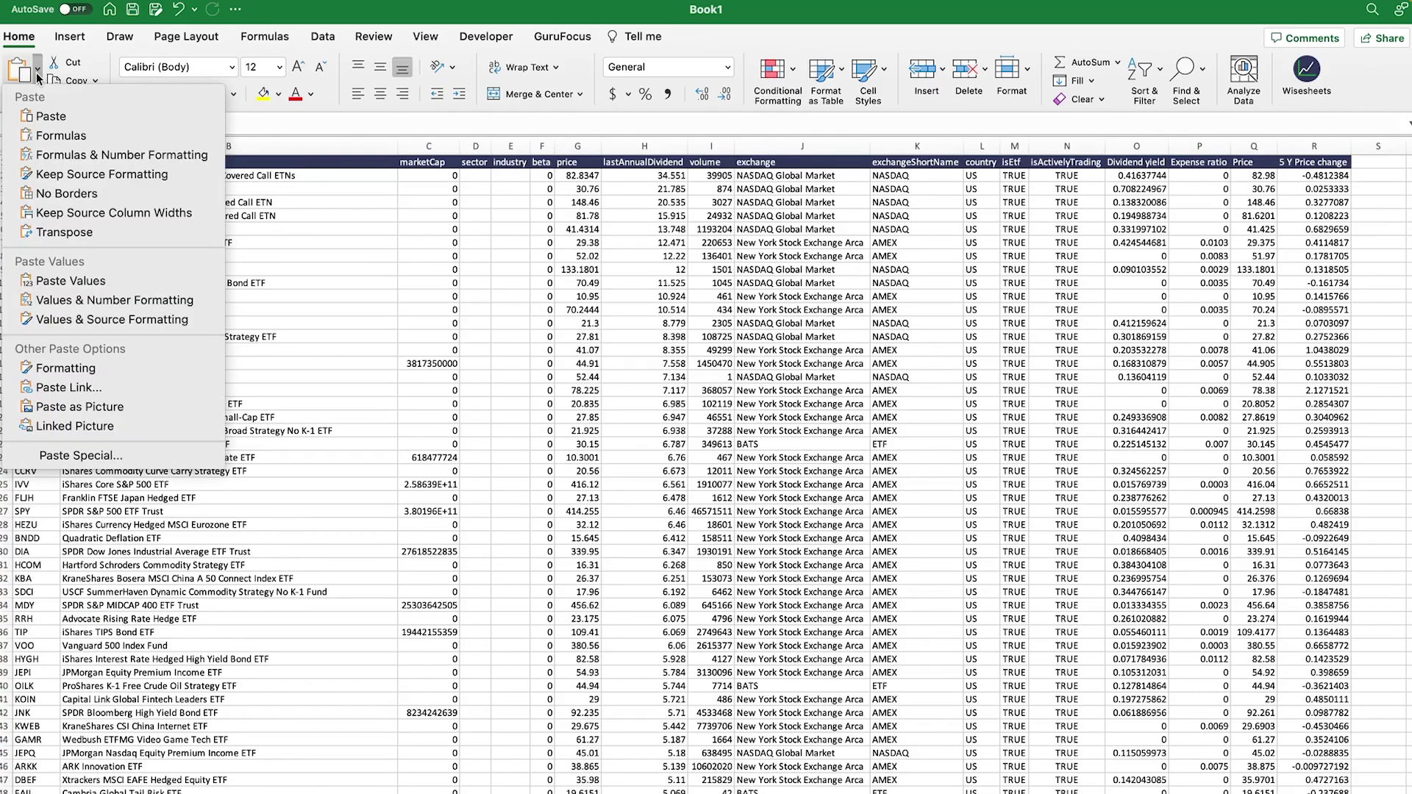
pyautogui.click(88, 368)
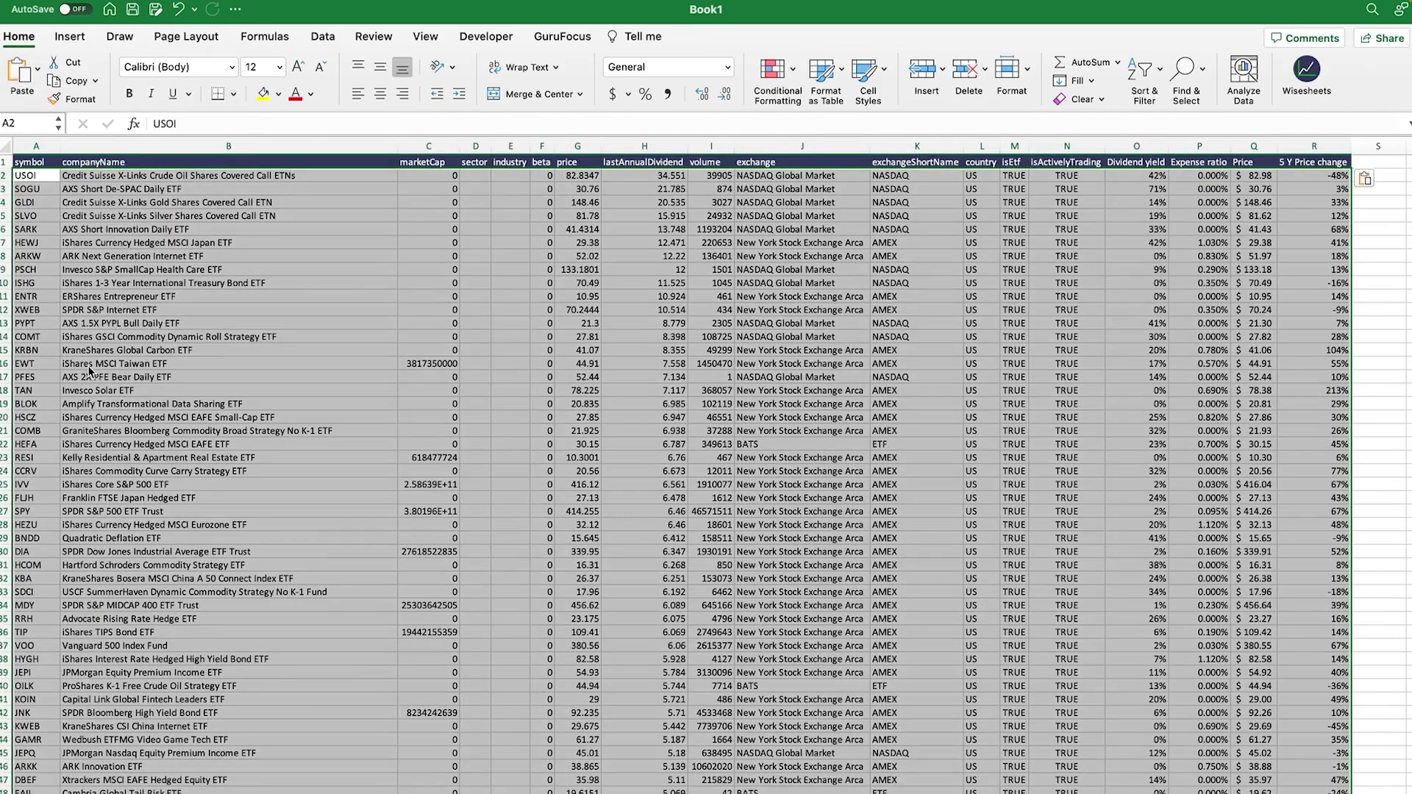
pyautogui.click(727, 337)
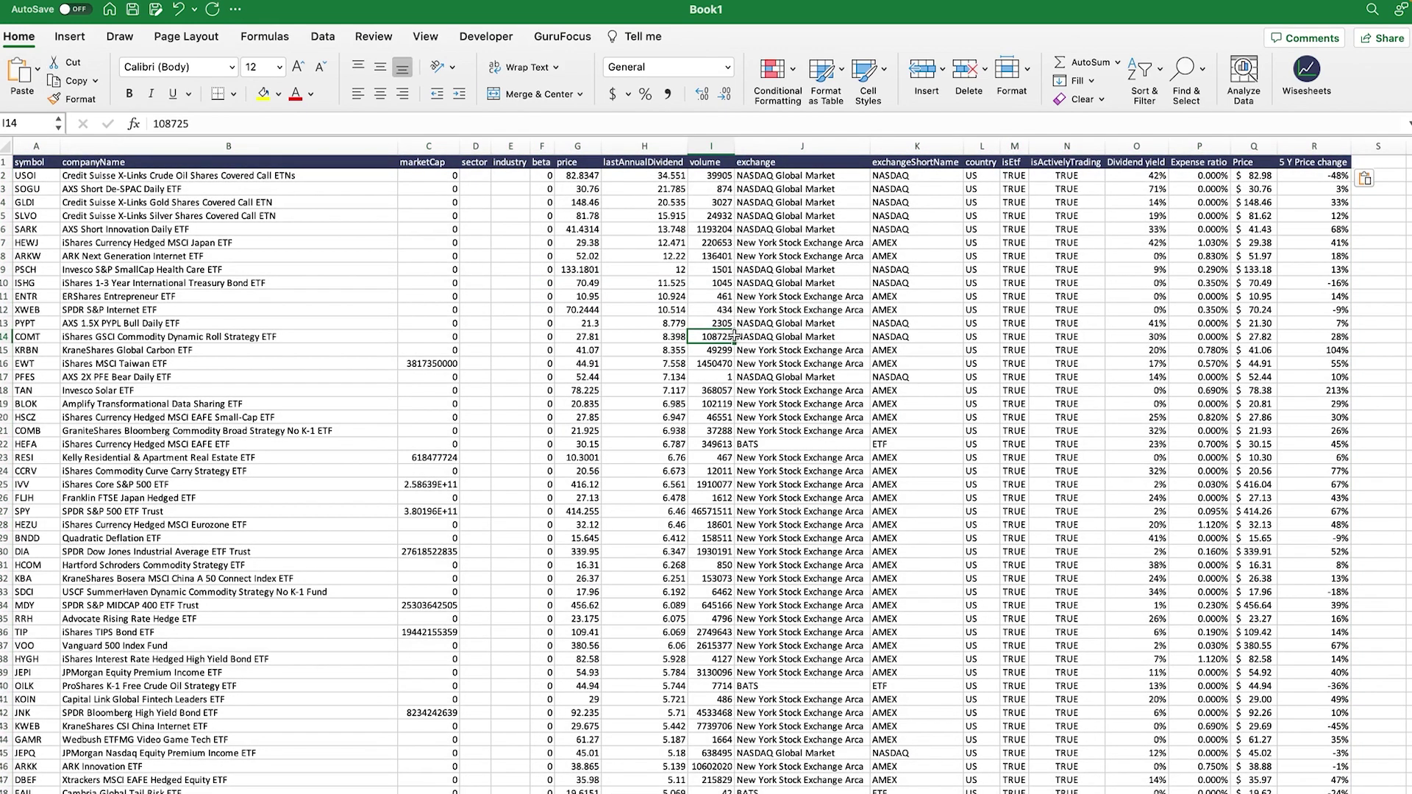
pyautogui.click(45, 177)
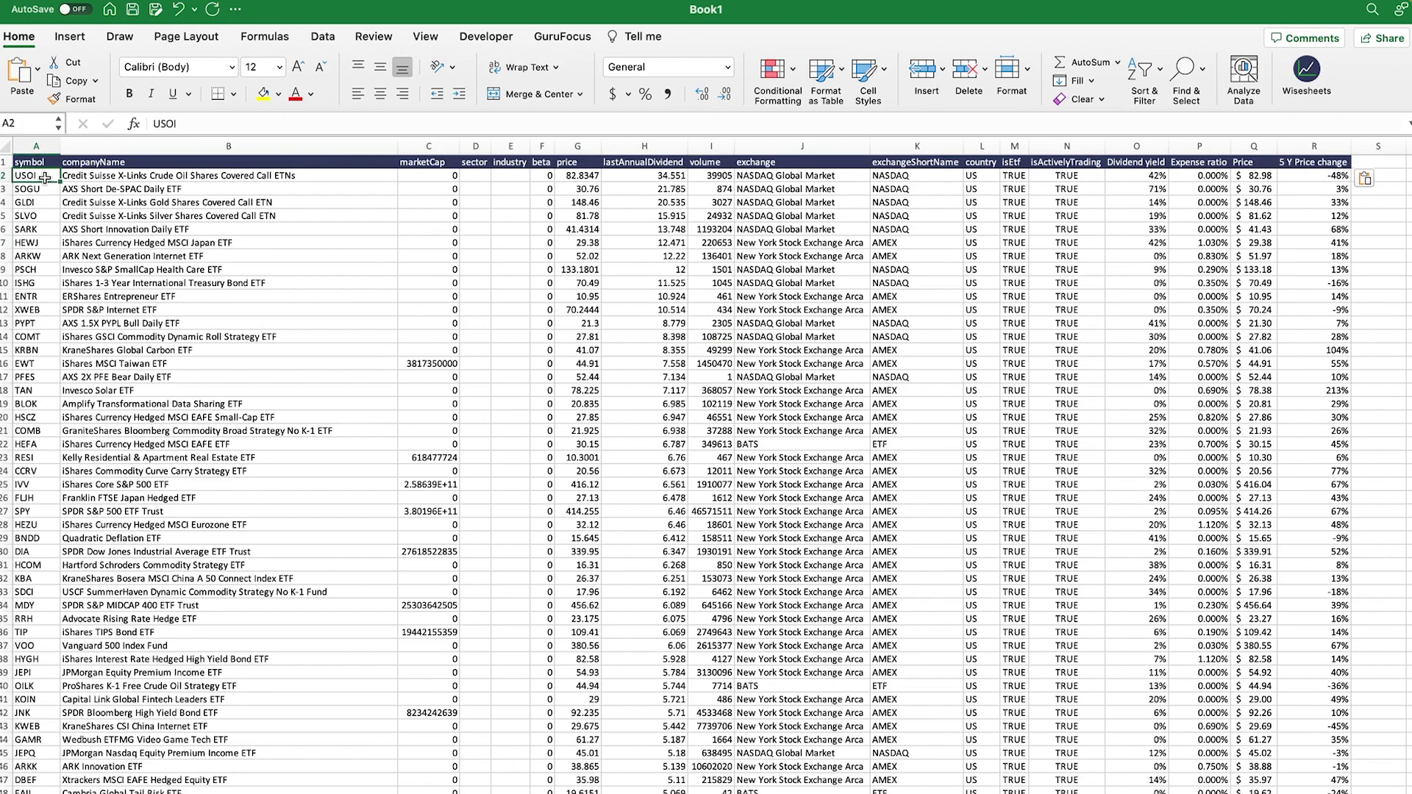
# - Clear the contents of all data rows on Sheet2 from A2 through column R, keeping the header row
pyautogui.hotkey('shift', 'Right')
pyautogui.hotkey('shift', 'Right')
pyautogui.press('super+shift+Right')
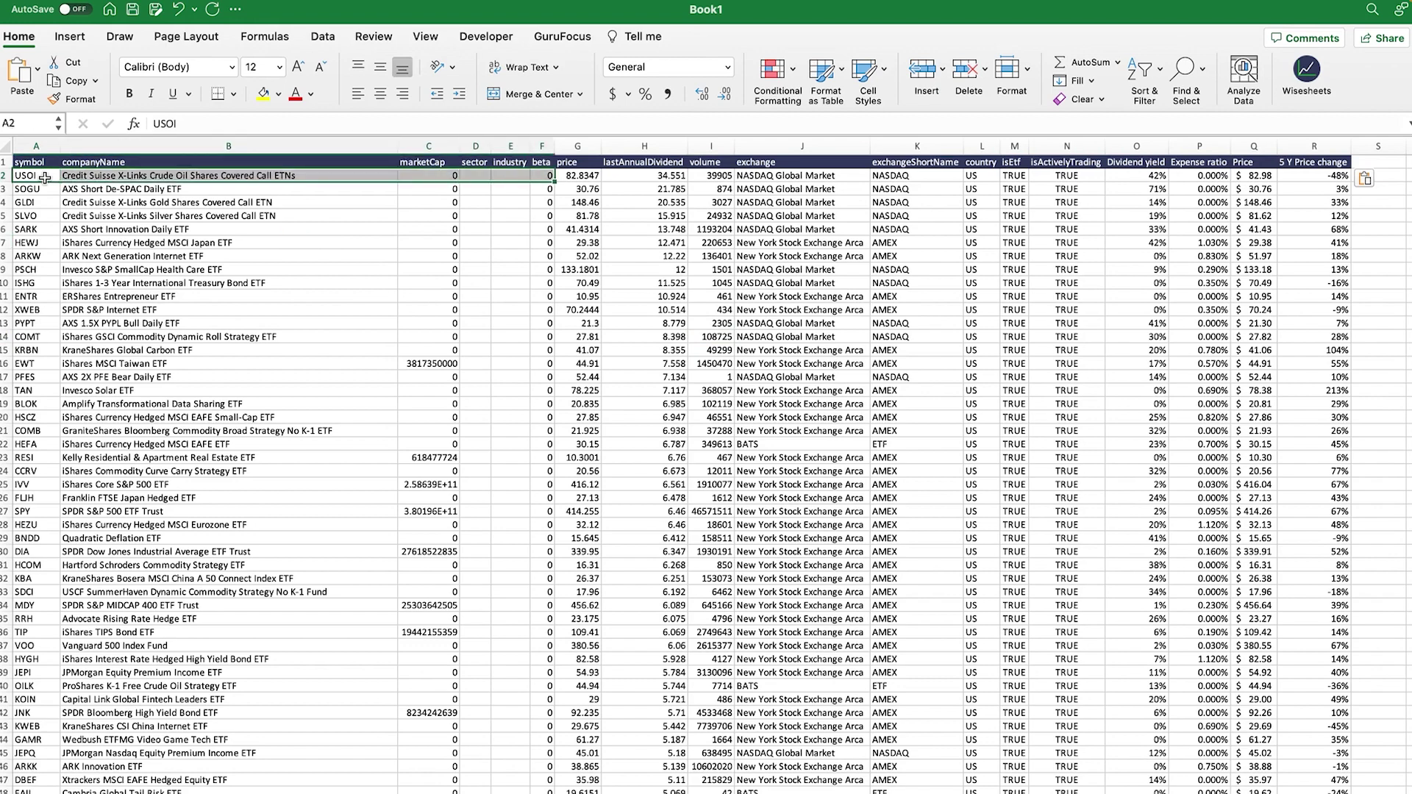
pyautogui.press('super+shift+Right')
pyautogui.press('super+shift+Down')
pyautogui.scroll(-10, 45, 177)
pyautogui.press('Delete')
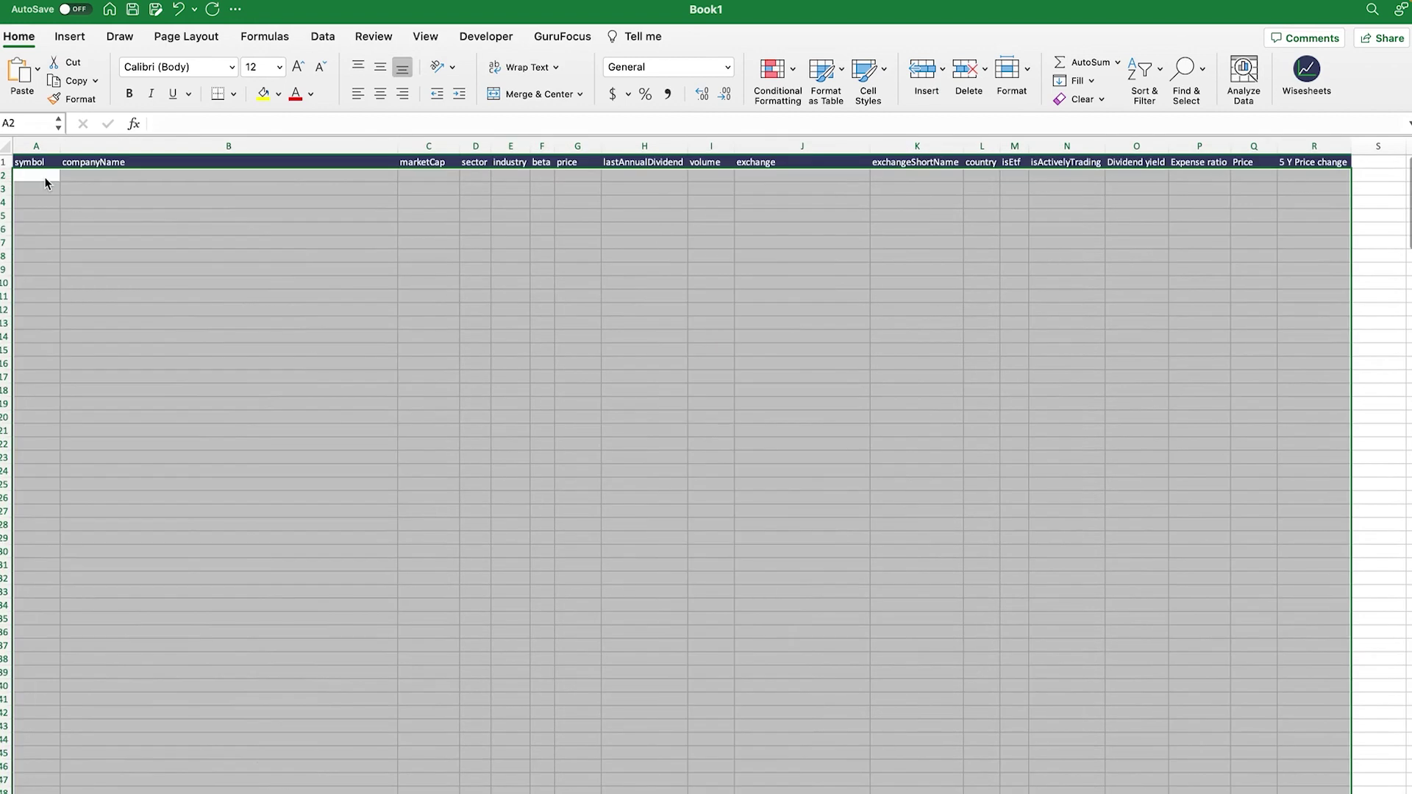
# - Enter a formula in A2 of Sheet2 that links to cell A2 on the Screened data 15 24 0 sheet
pyautogui.click(45, 177)
pyautogui.write('=')
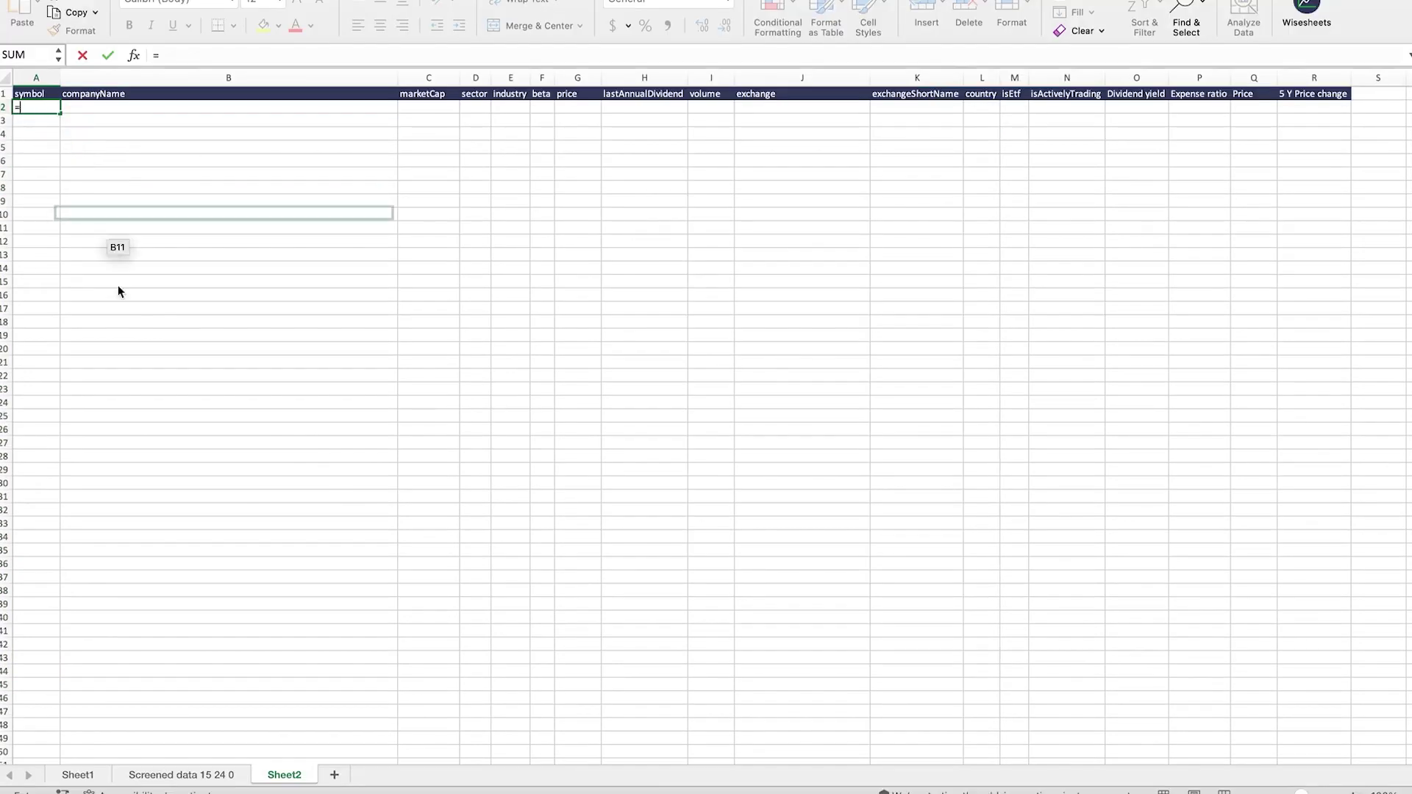
pyautogui.click(181, 774)
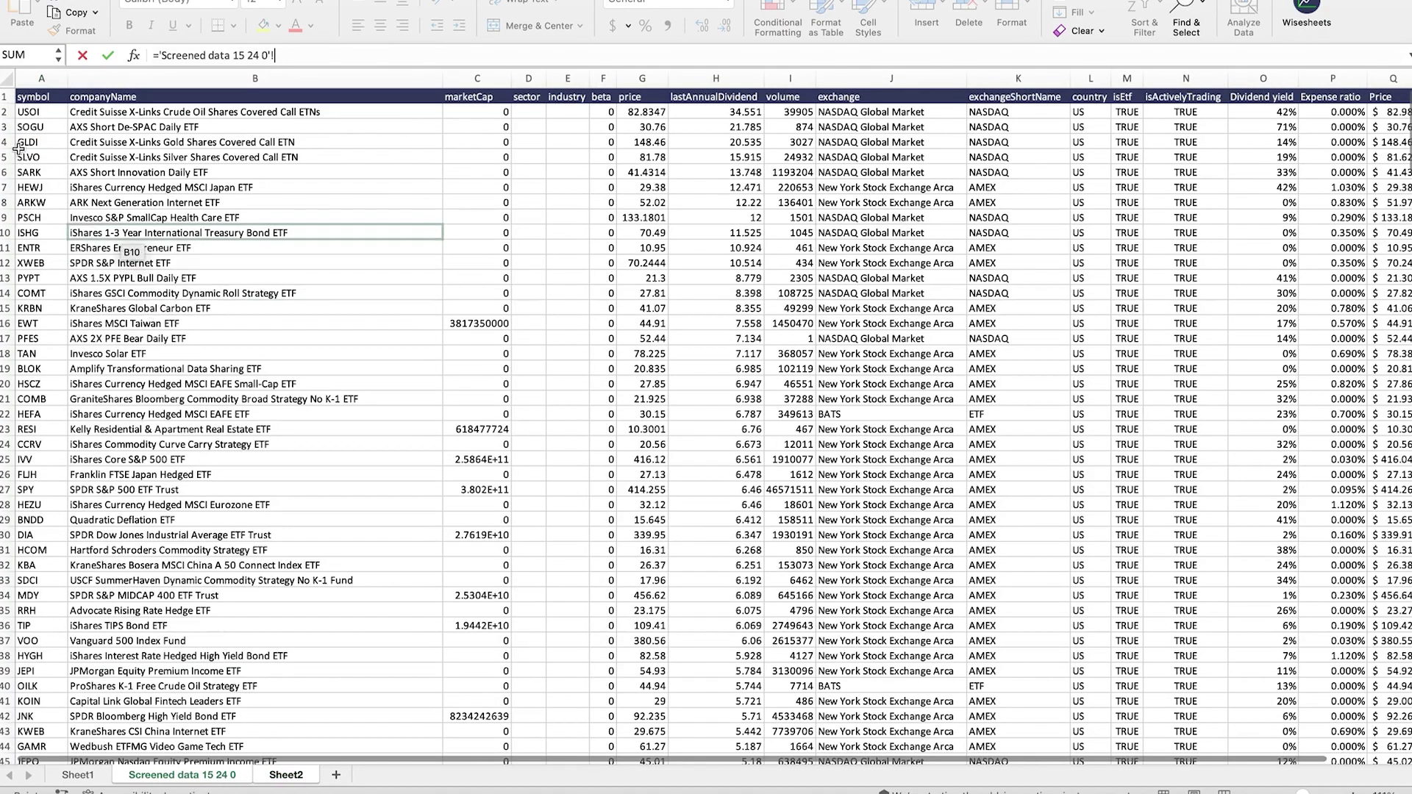
pyautogui.click(35, 106)
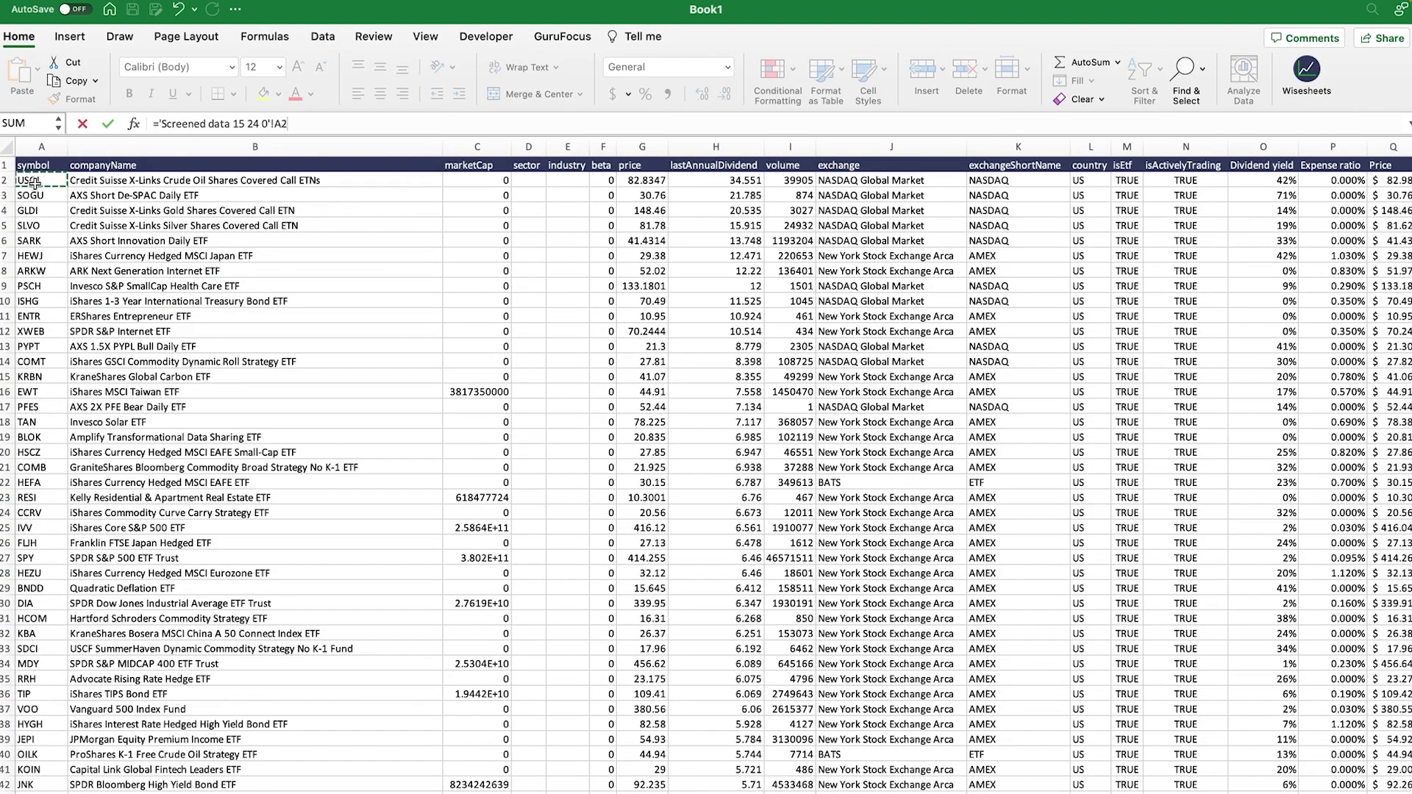
pyautogui.press('Return')
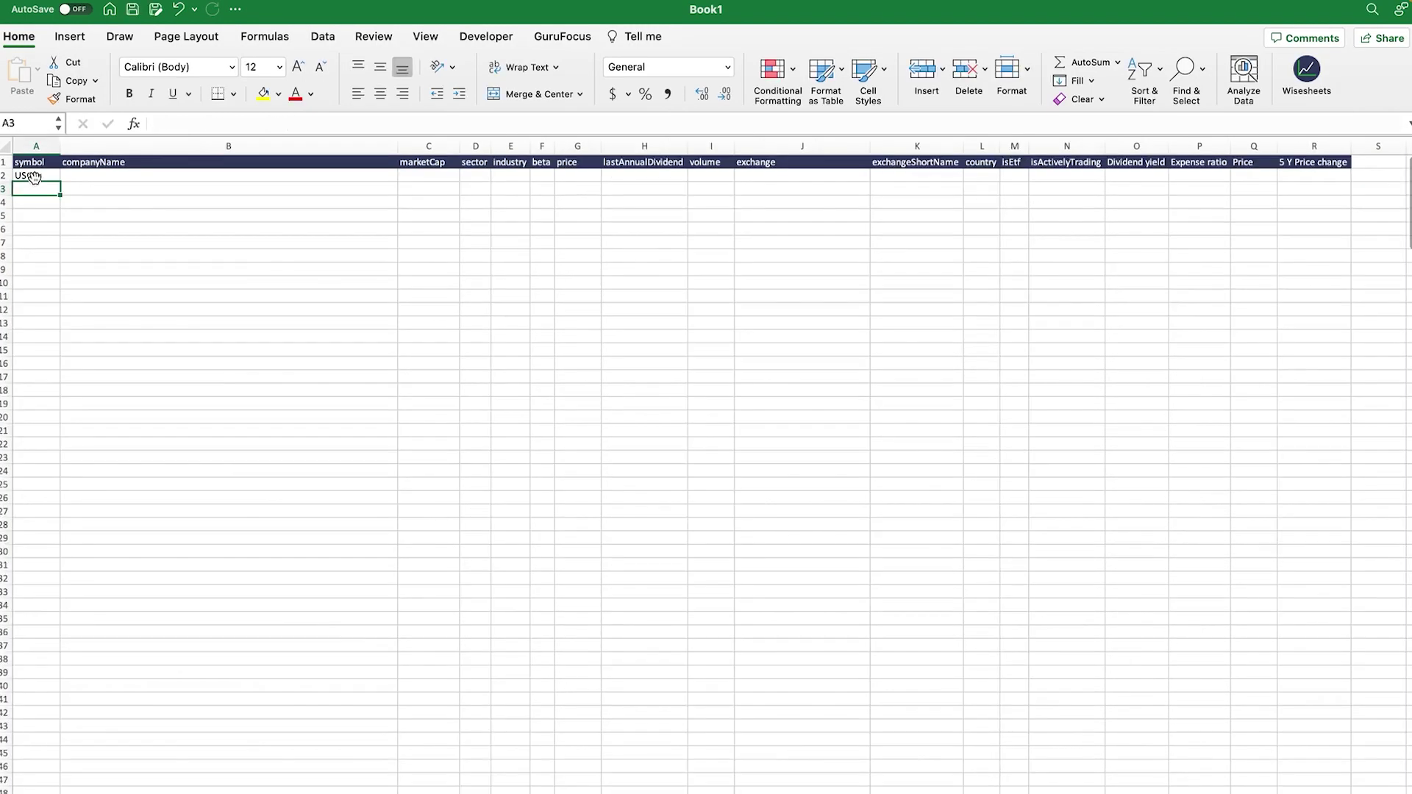
# - Fill the A2 link formula across to column R and down through row 374 on Sheet2
pyautogui.click(35, 176)
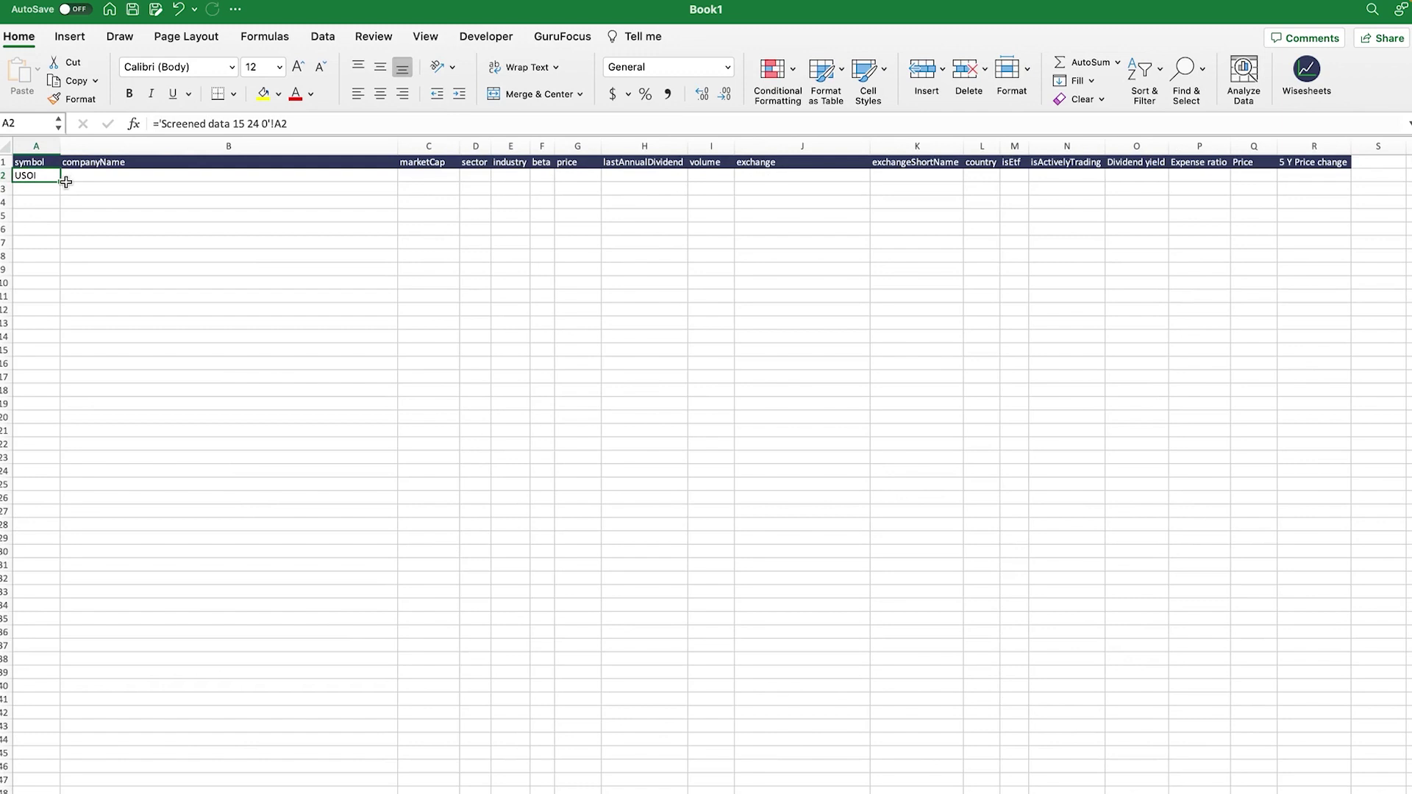
pyautogui.moveTo(62, 181); pyautogui.dragTo(1327, 719)
pyautogui.scroll(-3, 935, 688)
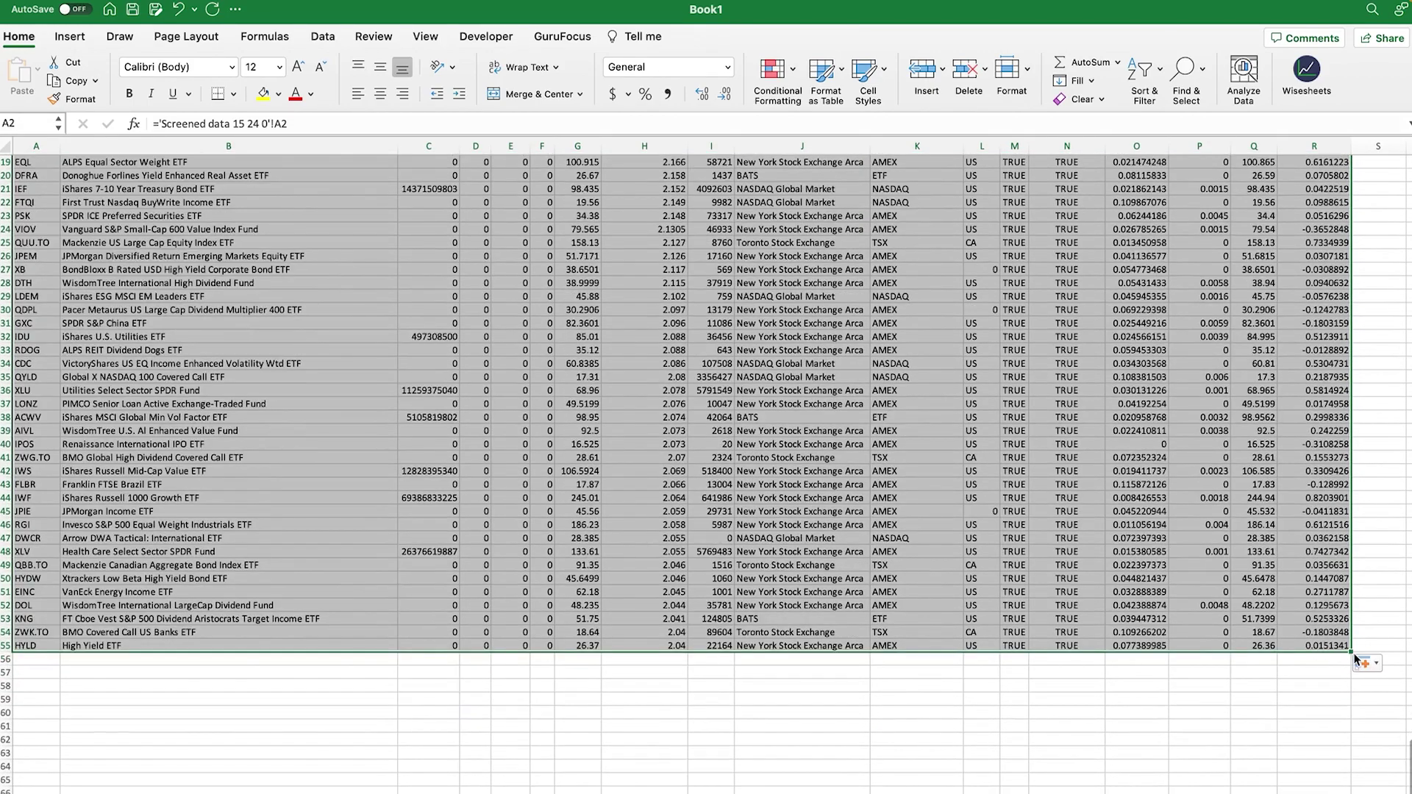
pyautogui.moveTo(1352, 653); pyautogui.dragTo(1320, 753)
pyautogui.scroll(-4, 1321, 754)
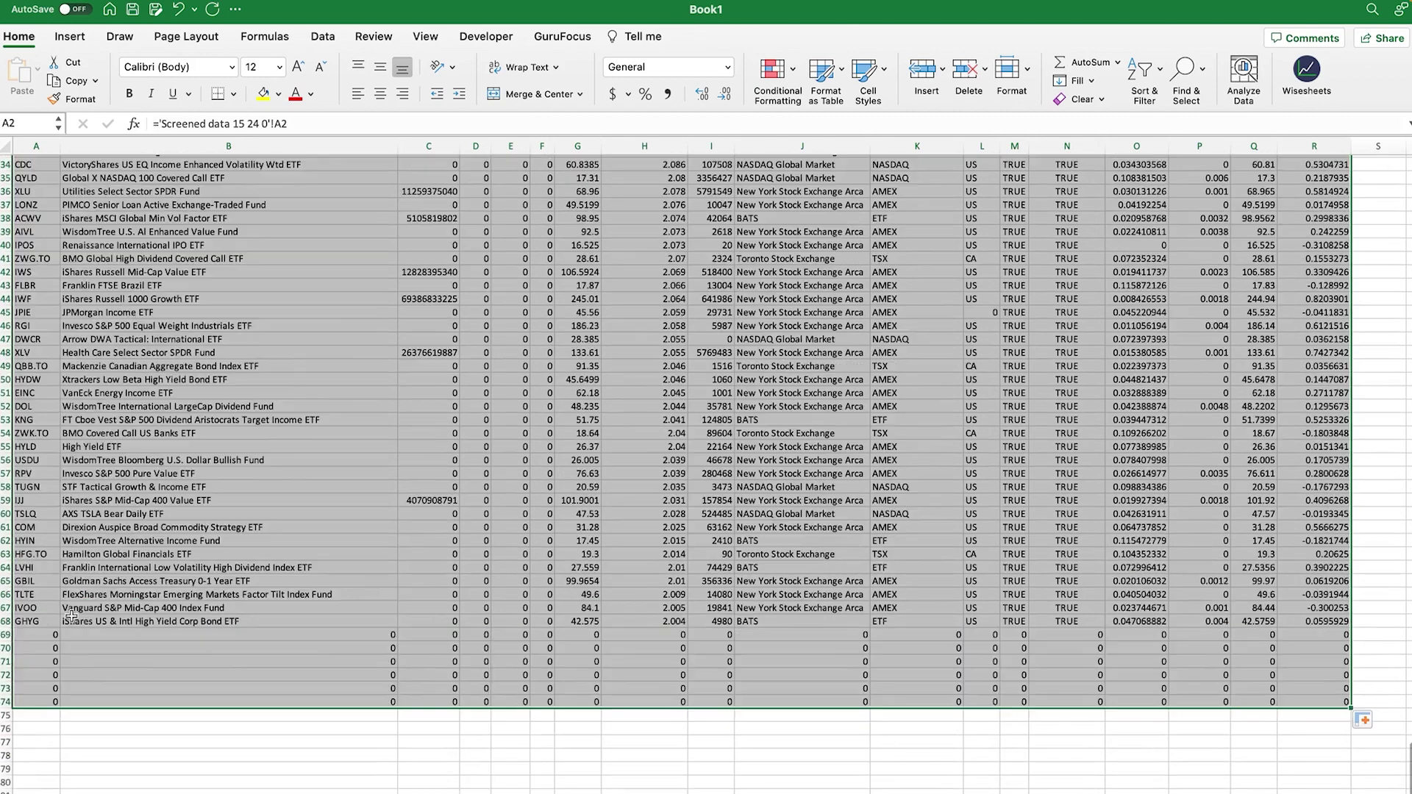
pyautogui.moveTo(1350, 604); pyautogui.dragTo(1324, 702)
# - Clear the surplus zero-filled rows 369 to 374 below the last ETF on Sheet2
pyautogui.click(35, 634)
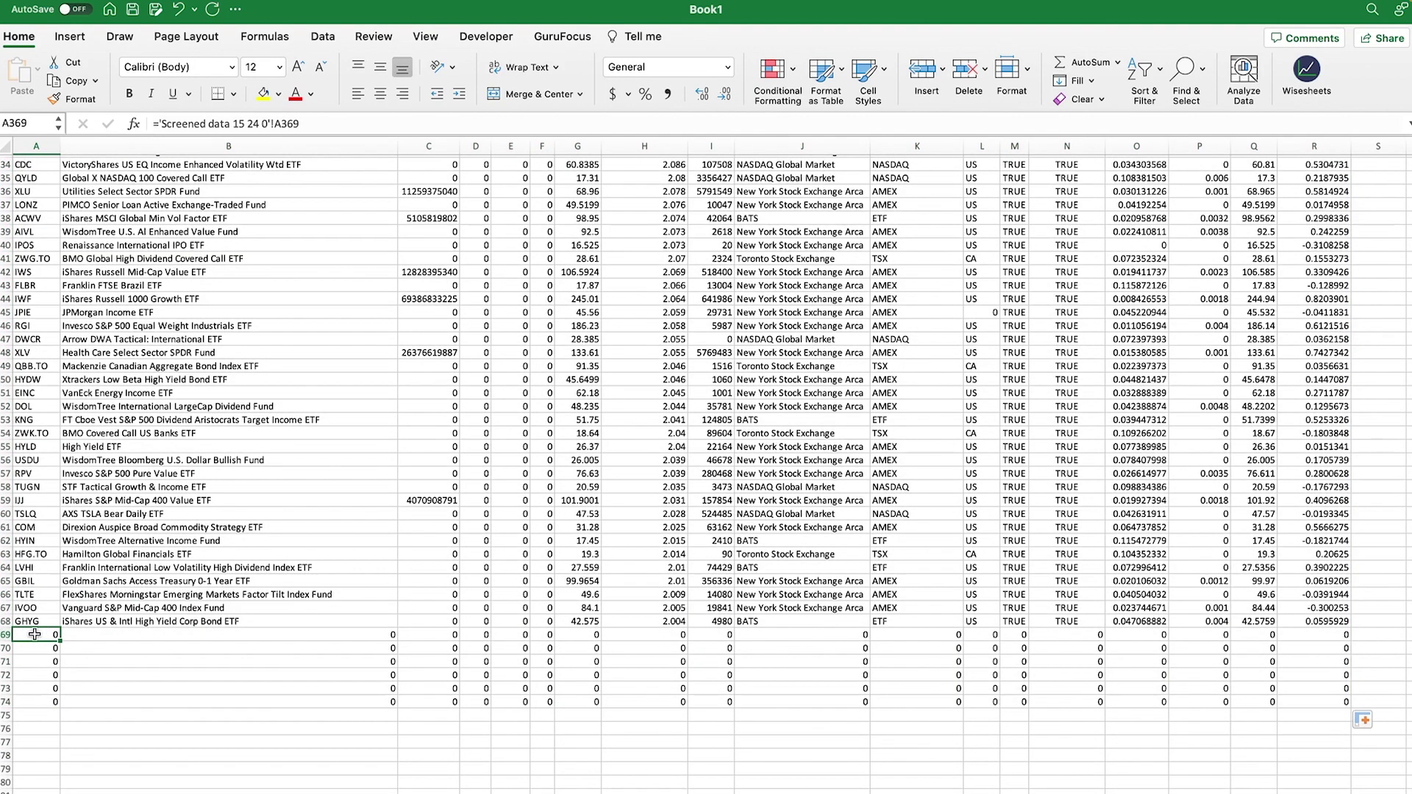
pyautogui.hotkey('ctrl', 'shift', 'Right')
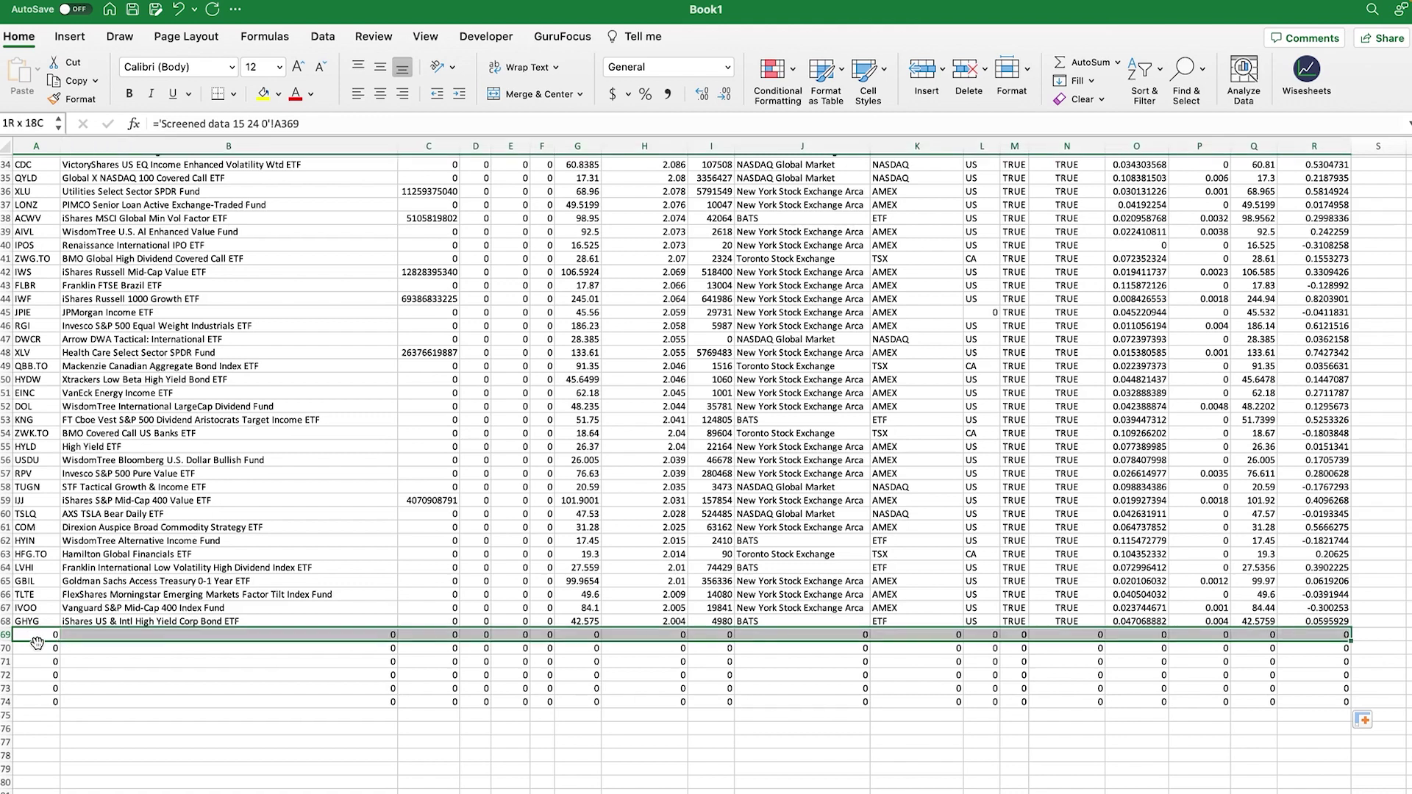
pyautogui.hotkey('ctrl', 'shift', 'Down')
pyautogui.press('Delete')
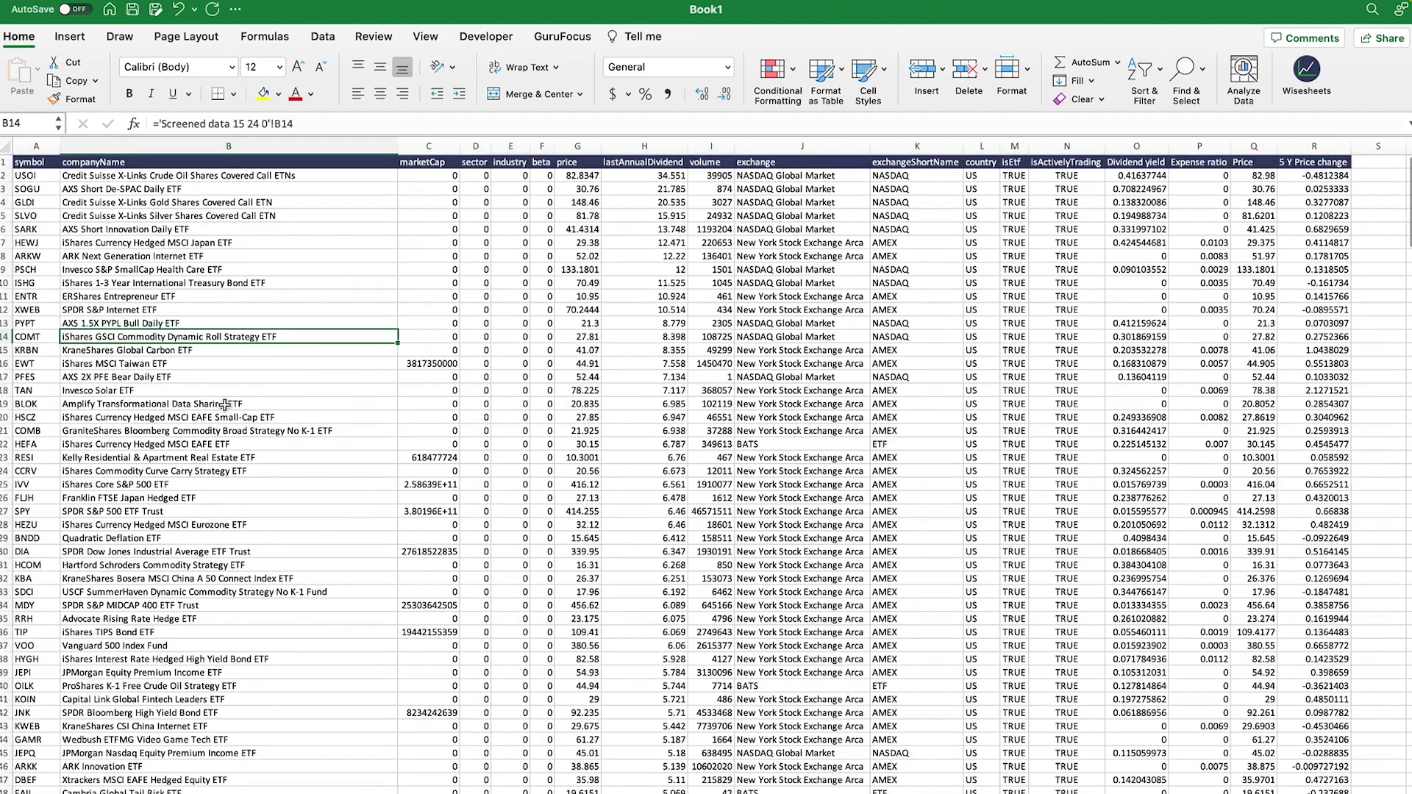
pyautogui.click(610, 287)
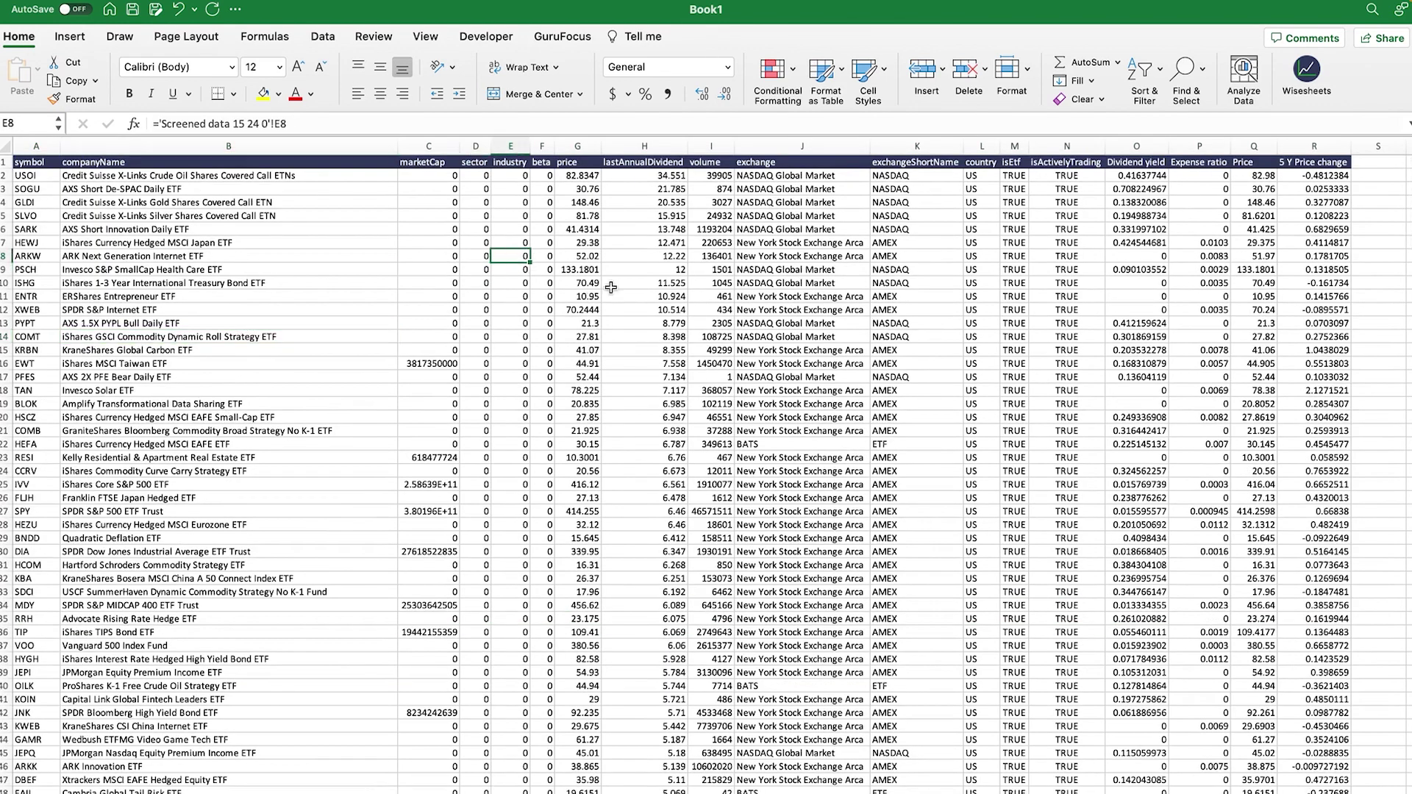
pyautogui.click(831, 287)
pyautogui.click(1206, 241)
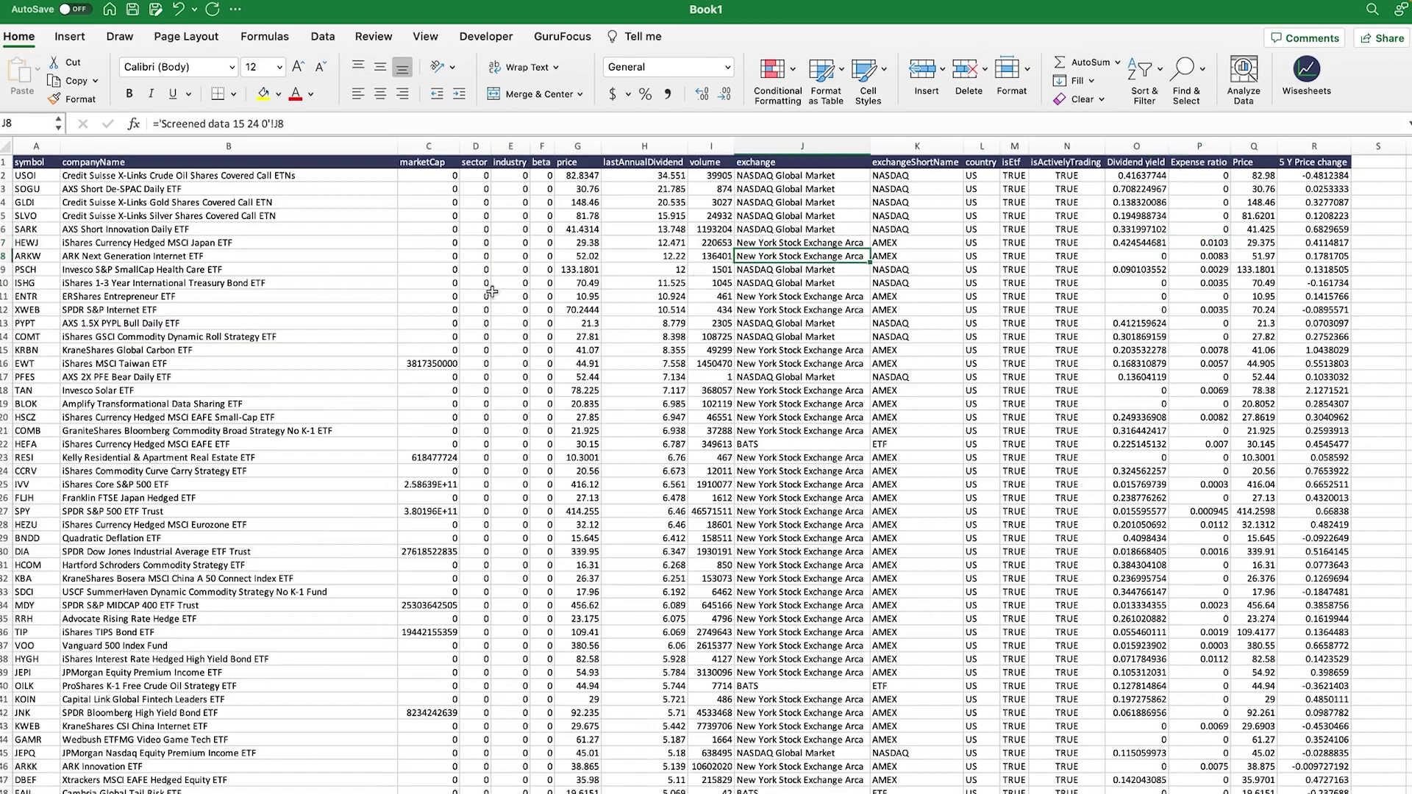
pyautogui.click(295, 282)
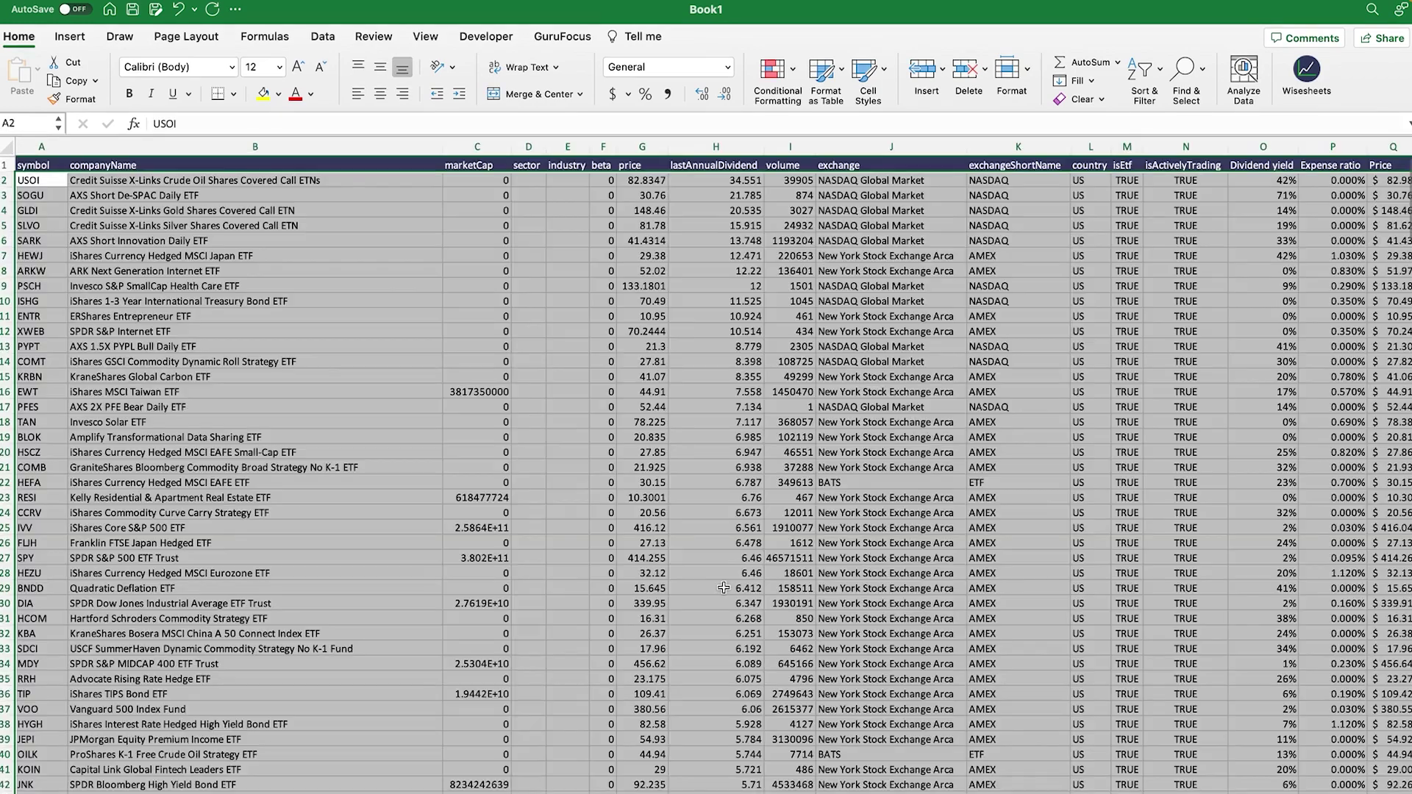
# - Re-enter the WISEPRICE formula in Q2 of the Screened data sheet and check the linked price in Q2 on Sheet2
pyautogui.hscroll(5, 1081, 334)
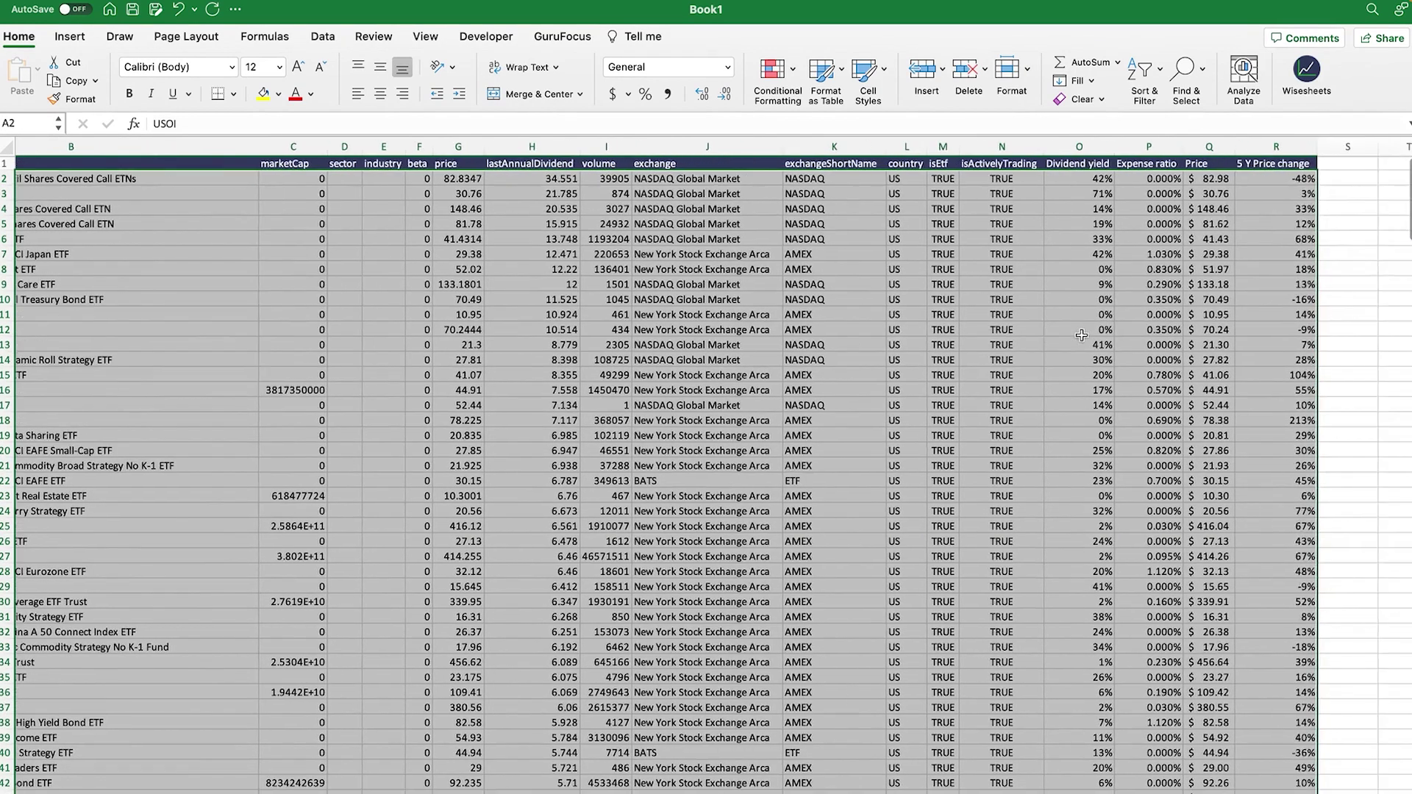
pyautogui.click(861, 299)
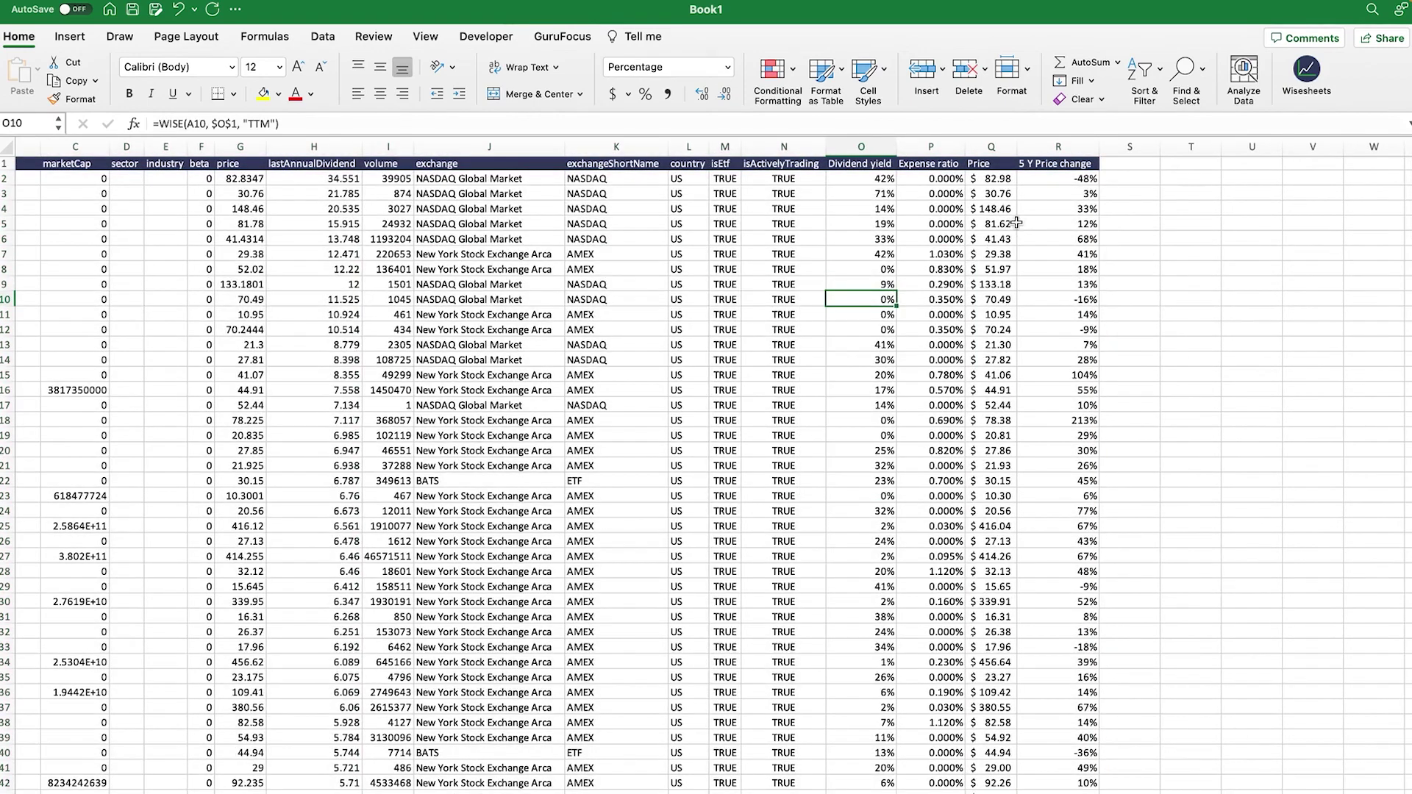
pyautogui.click(994, 179)
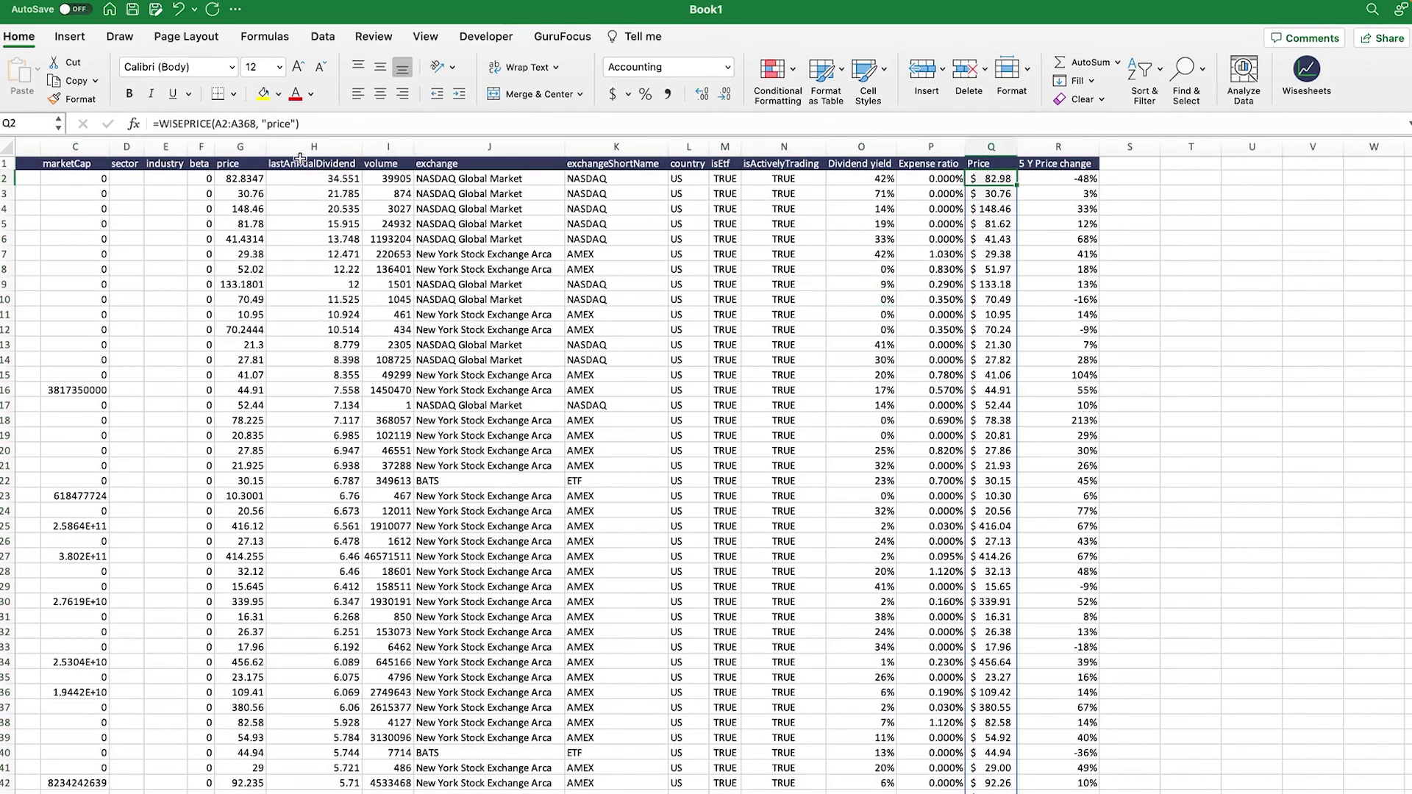
pyautogui.click(327, 125)
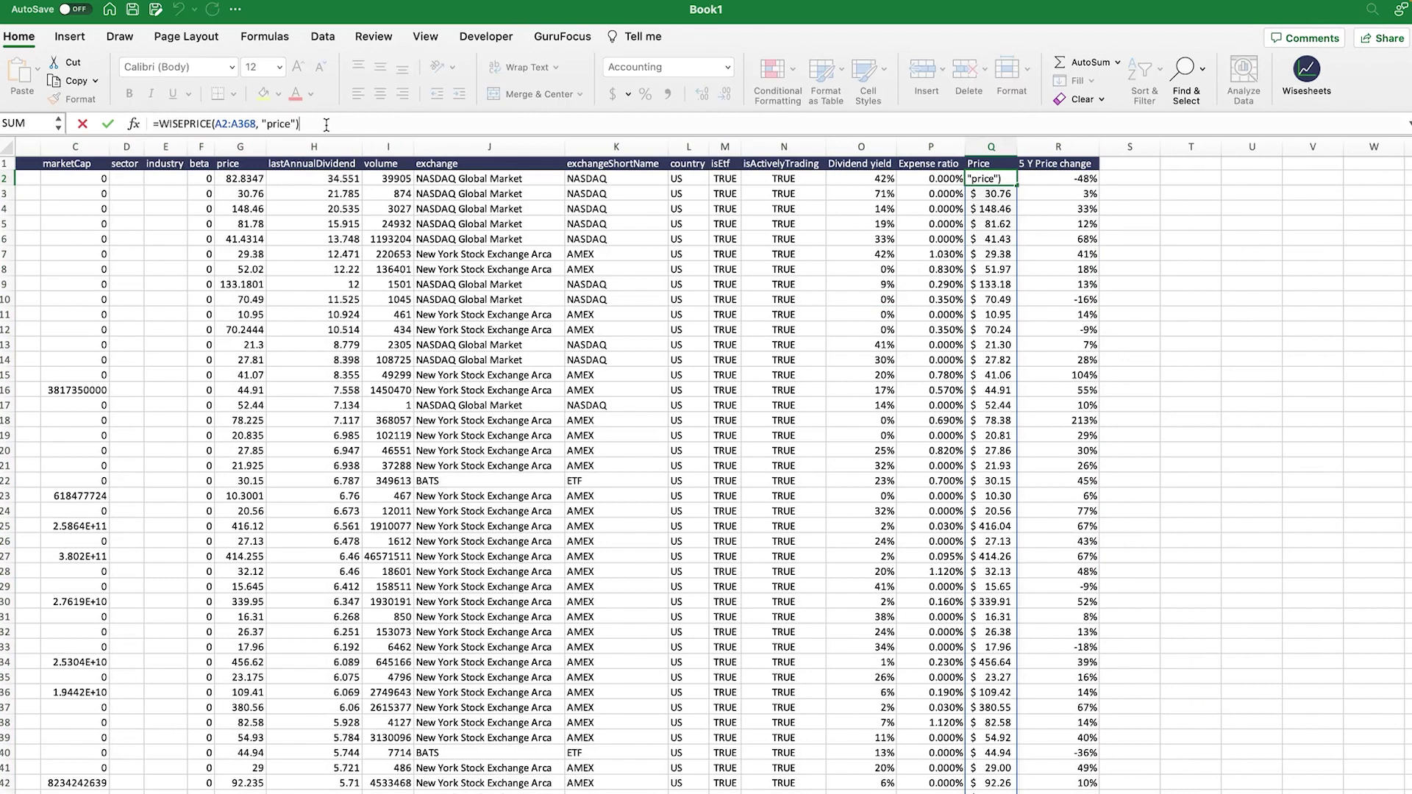
pyautogui.press('Return')
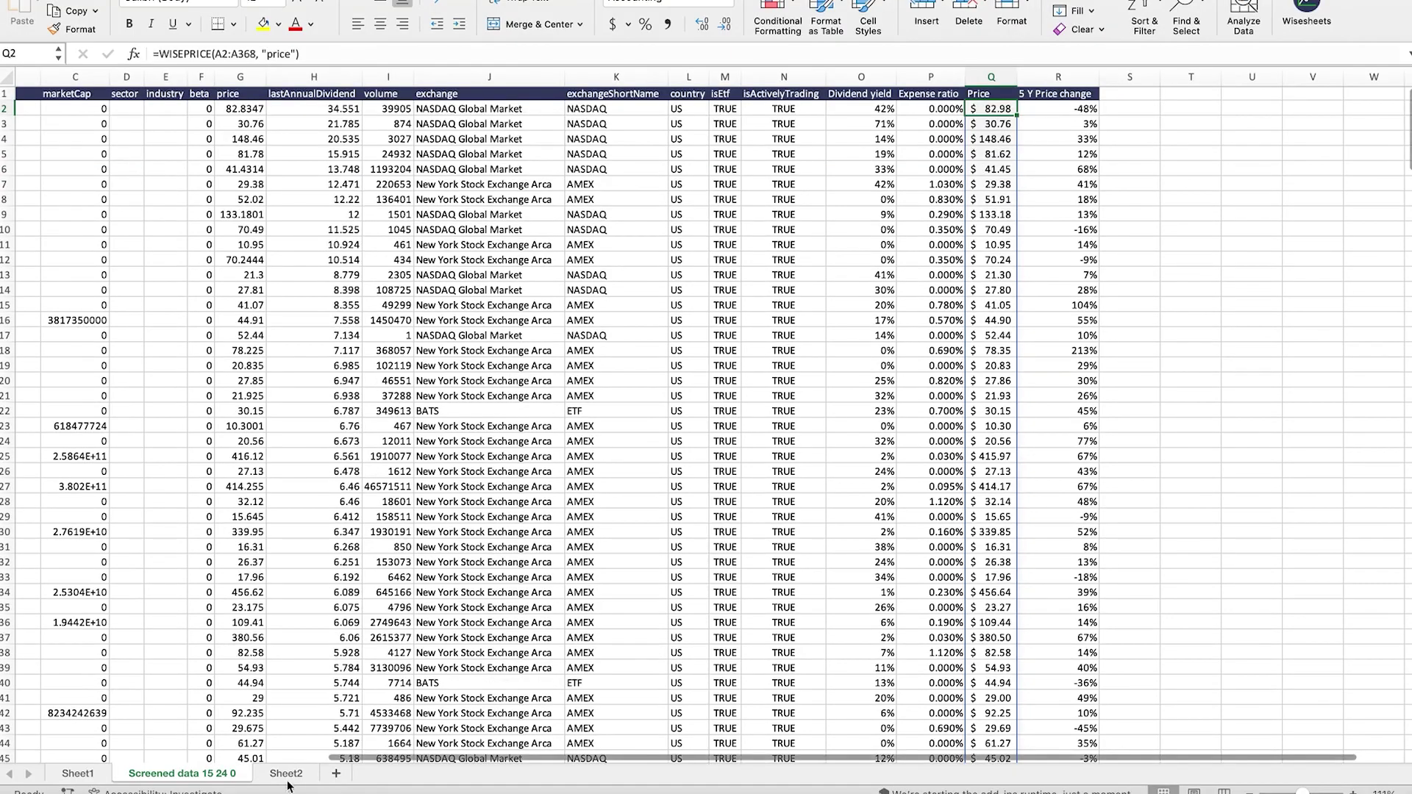
pyautogui.click(284, 793)
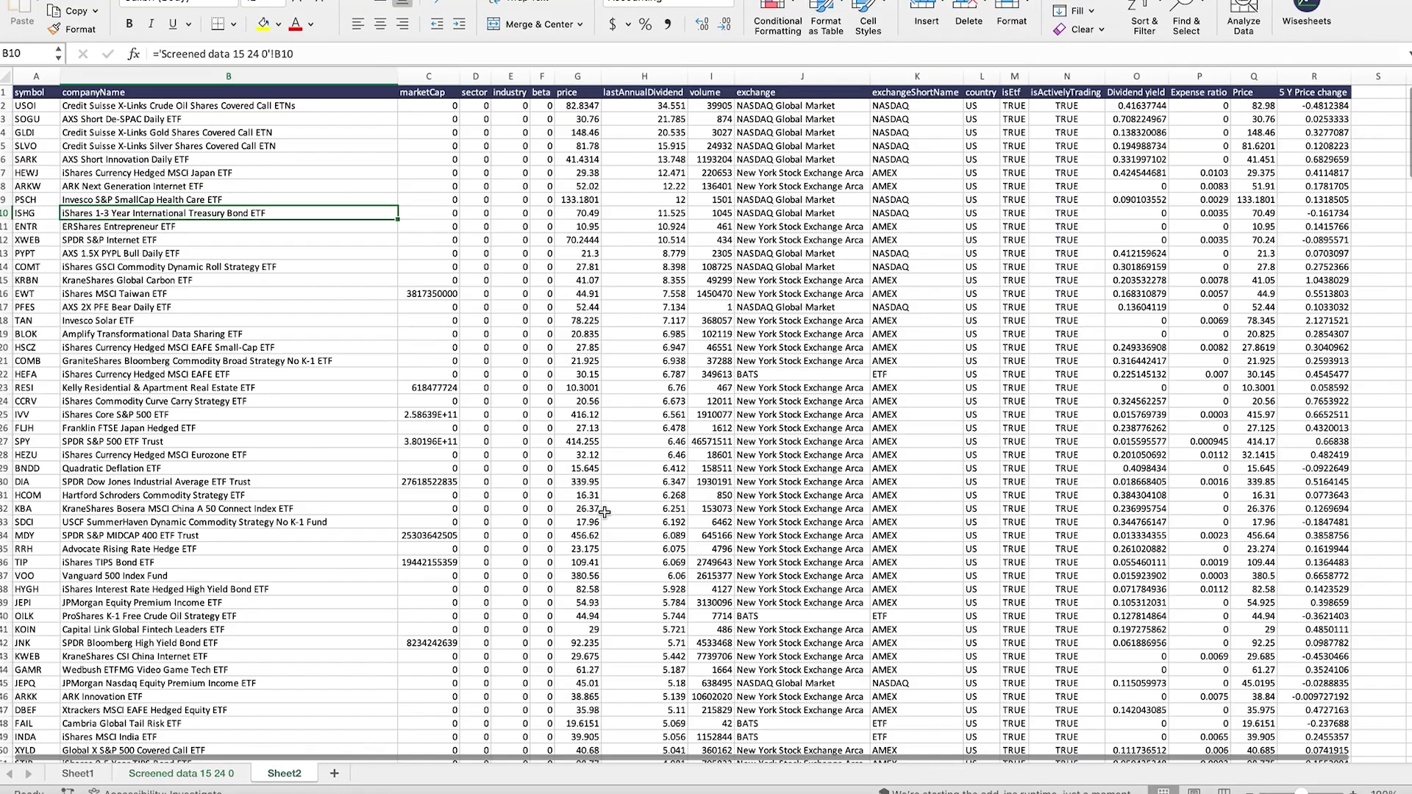
pyautogui.click(1265, 107)
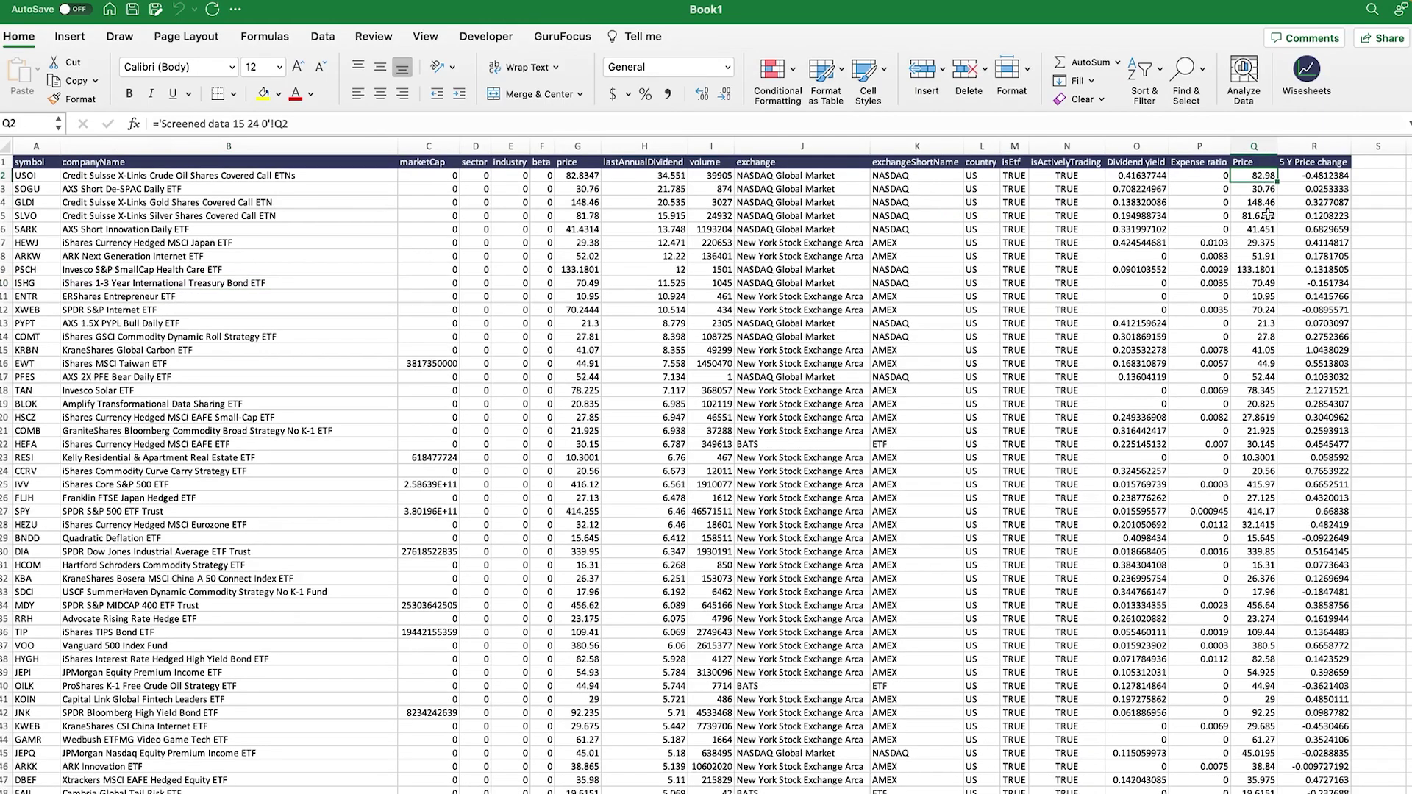
# - Add filters to the header row of the full ETF table A1:R368 on Sheet2
pyautogui.click(44, 164)
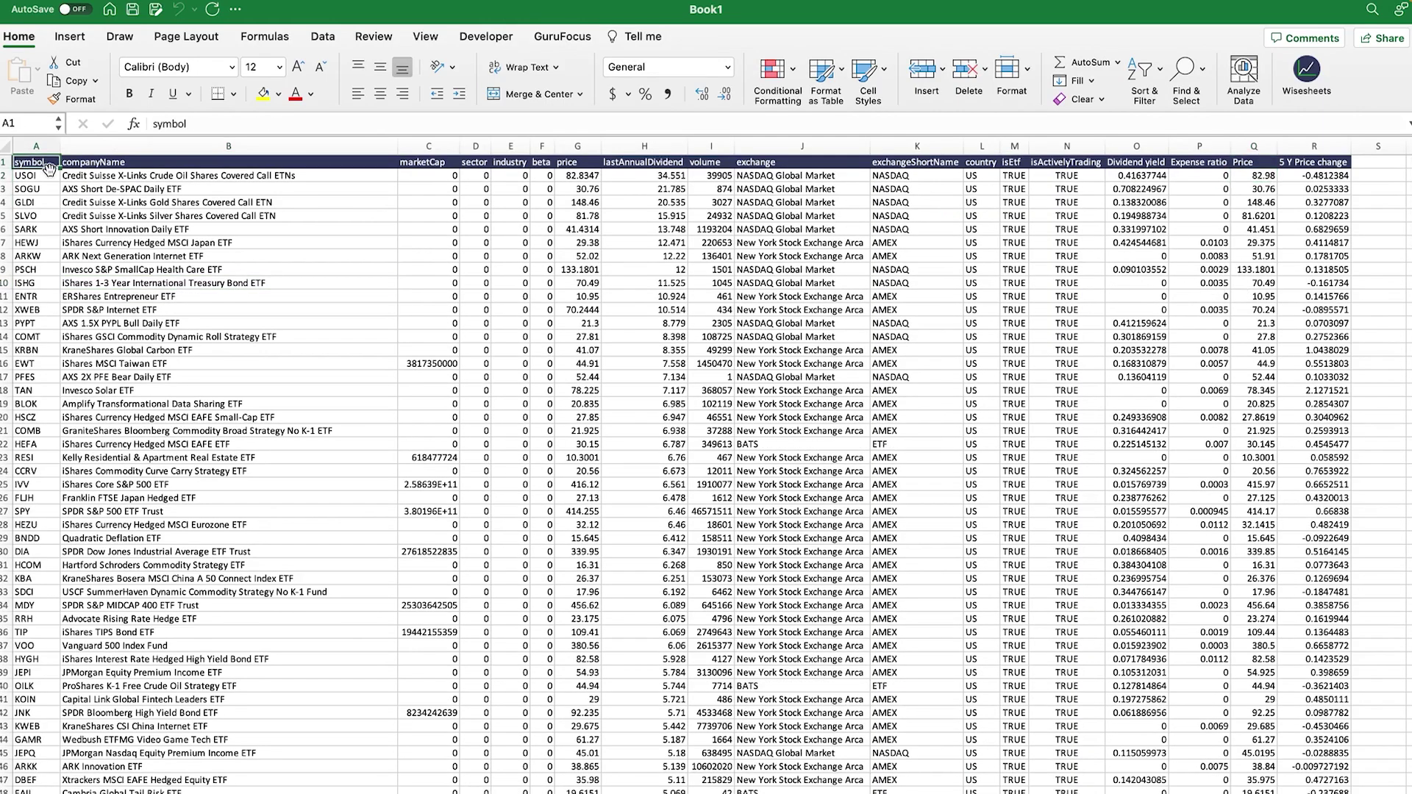
pyautogui.press('super+shift+Right')
pyautogui.press('super+shift+Down')
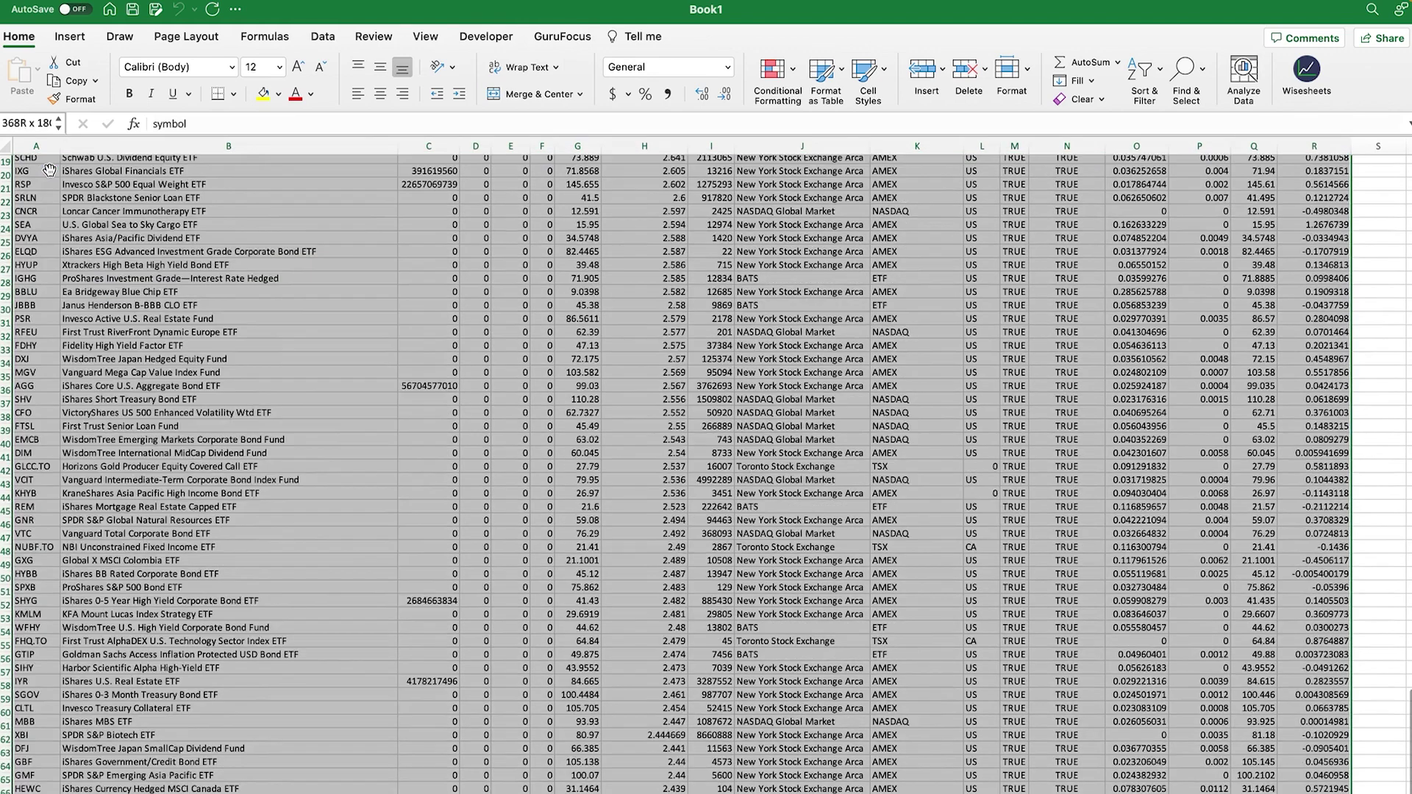
pyautogui.scroll(10, 106, 195)
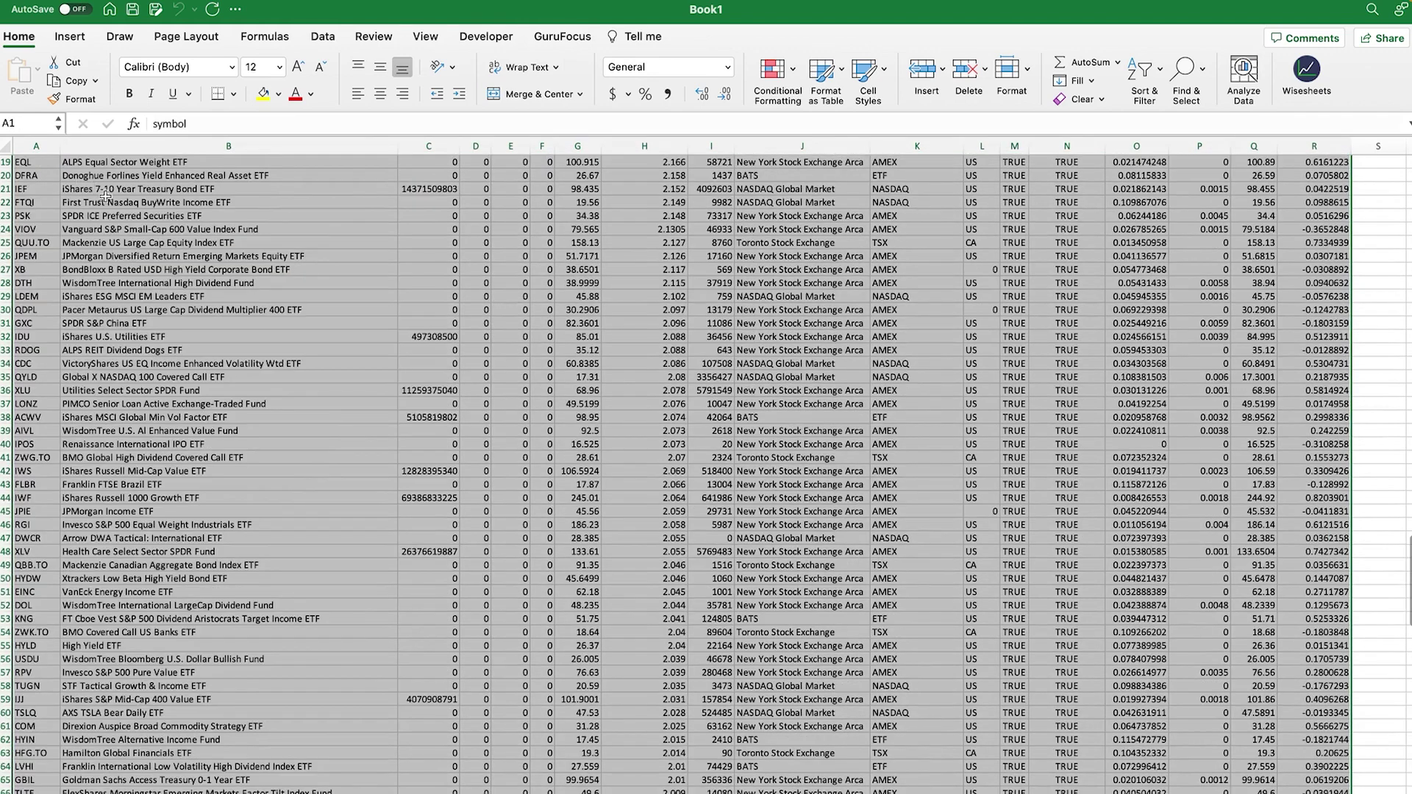
pyautogui.click(1147, 83)
pyautogui.click(1174, 167)
pyautogui.click(809, 235)
pyautogui.press('super+Up')
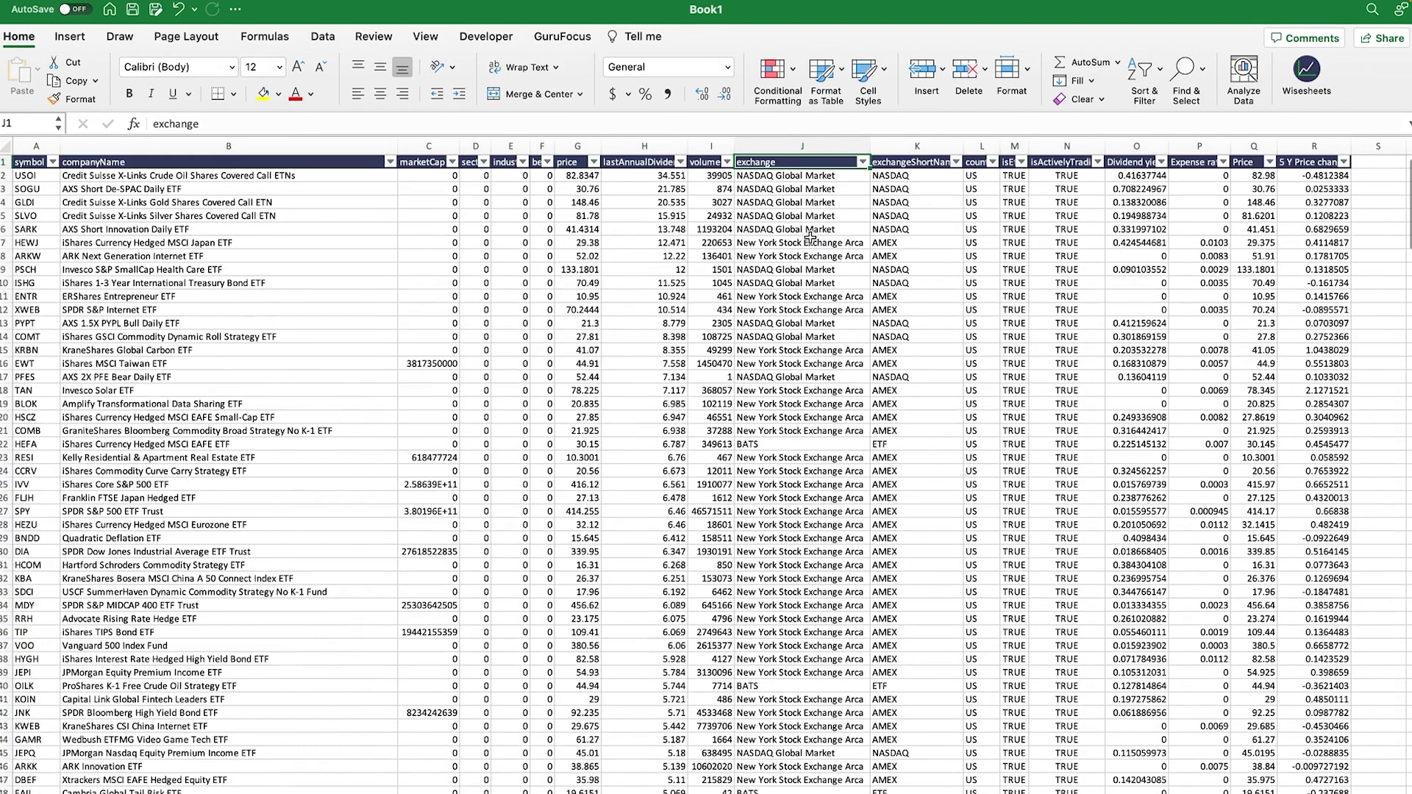
# - Sort the ETF table by Dividend yield, first in ascending and finally in descending order
pyautogui.click(1162, 163)
pyautogui.moveTo(1003, 182); pyautogui.dragTo(803, 187)
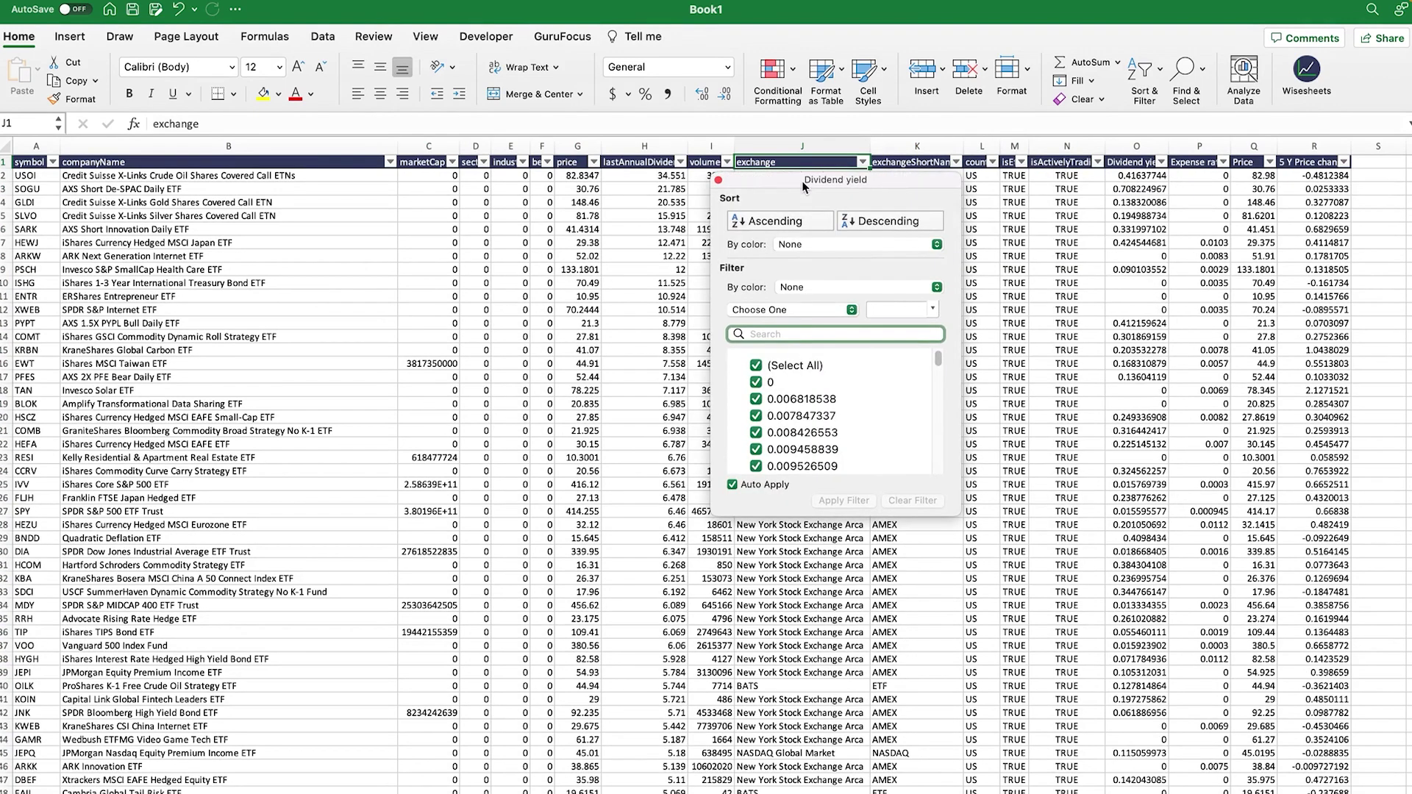
pyautogui.click(781, 222)
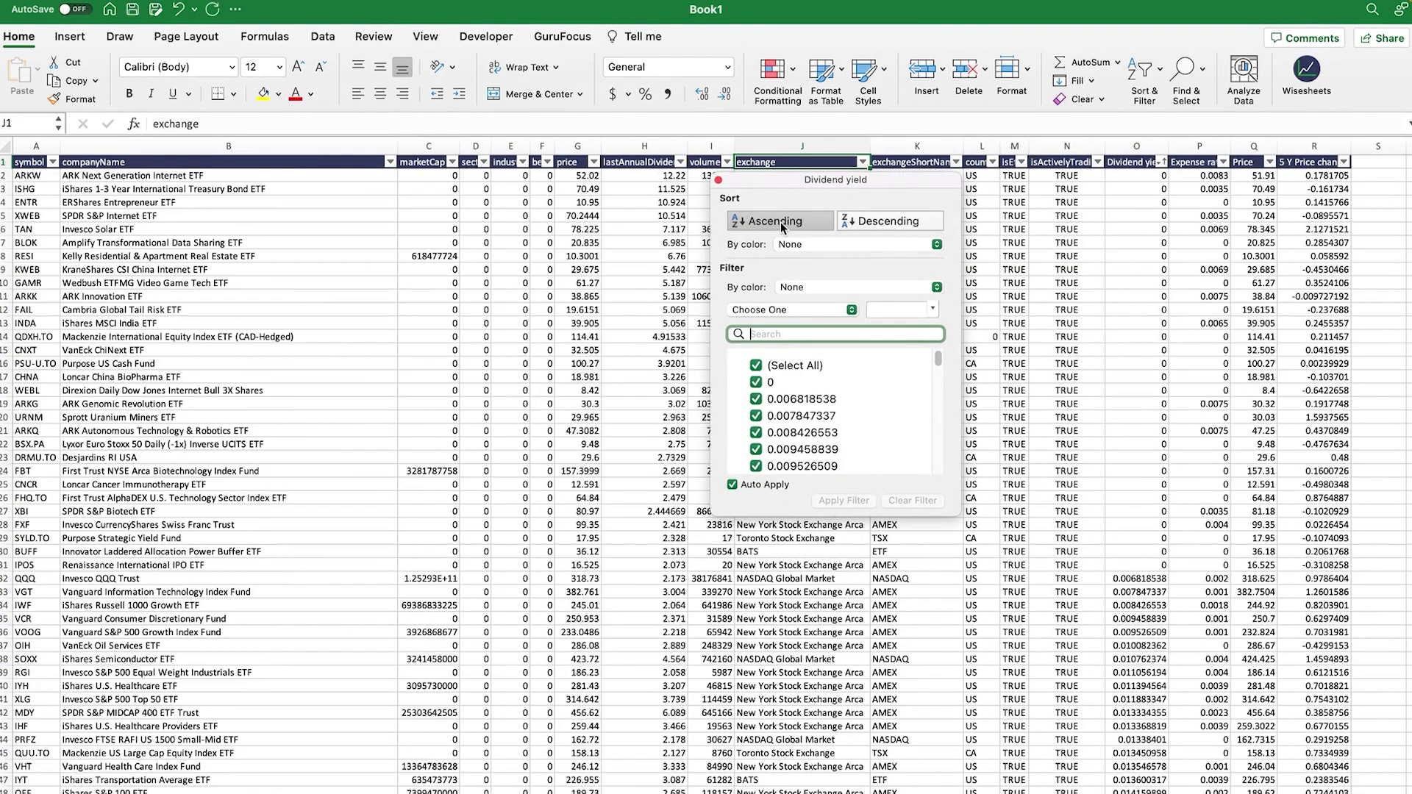
pyautogui.click(896, 220)
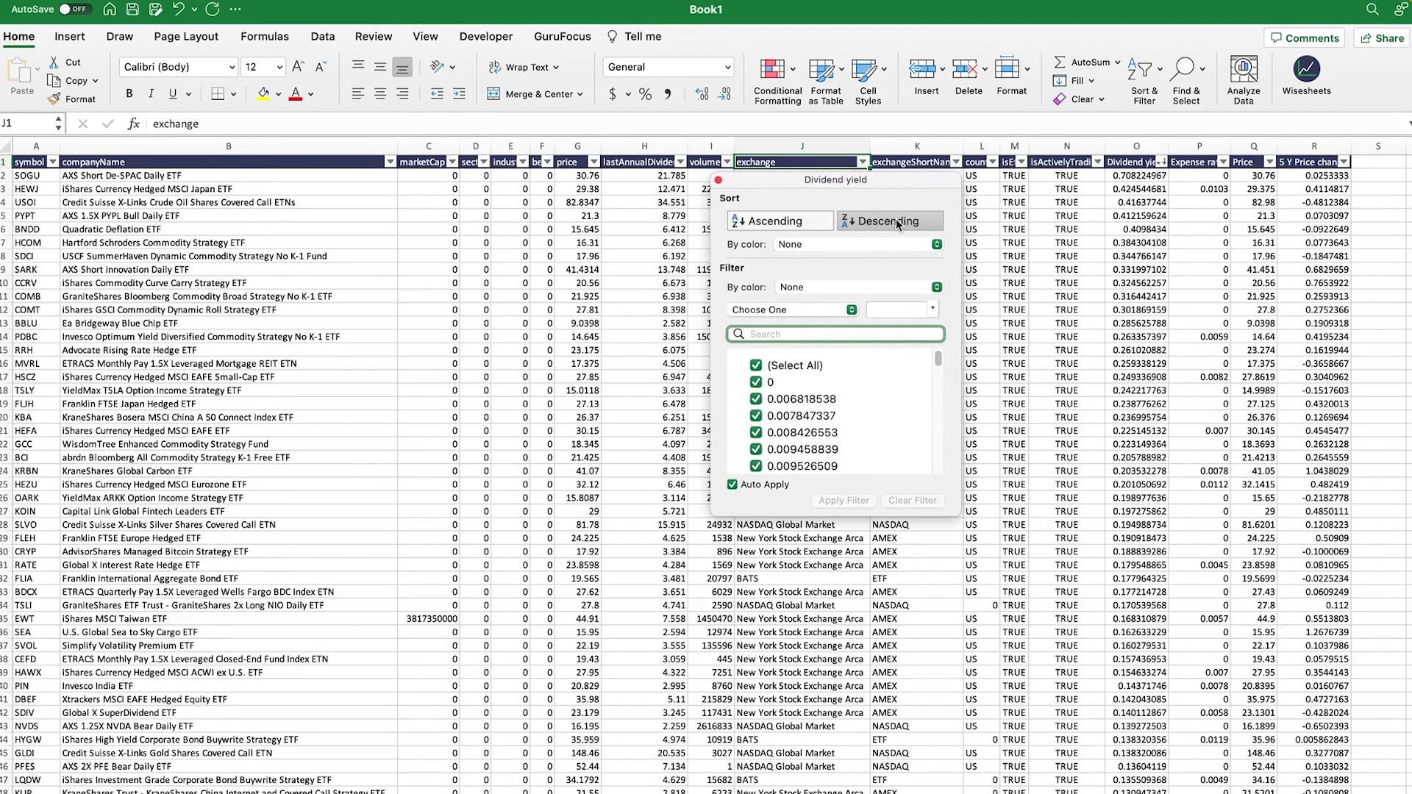
pyautogui.click(719, 179)
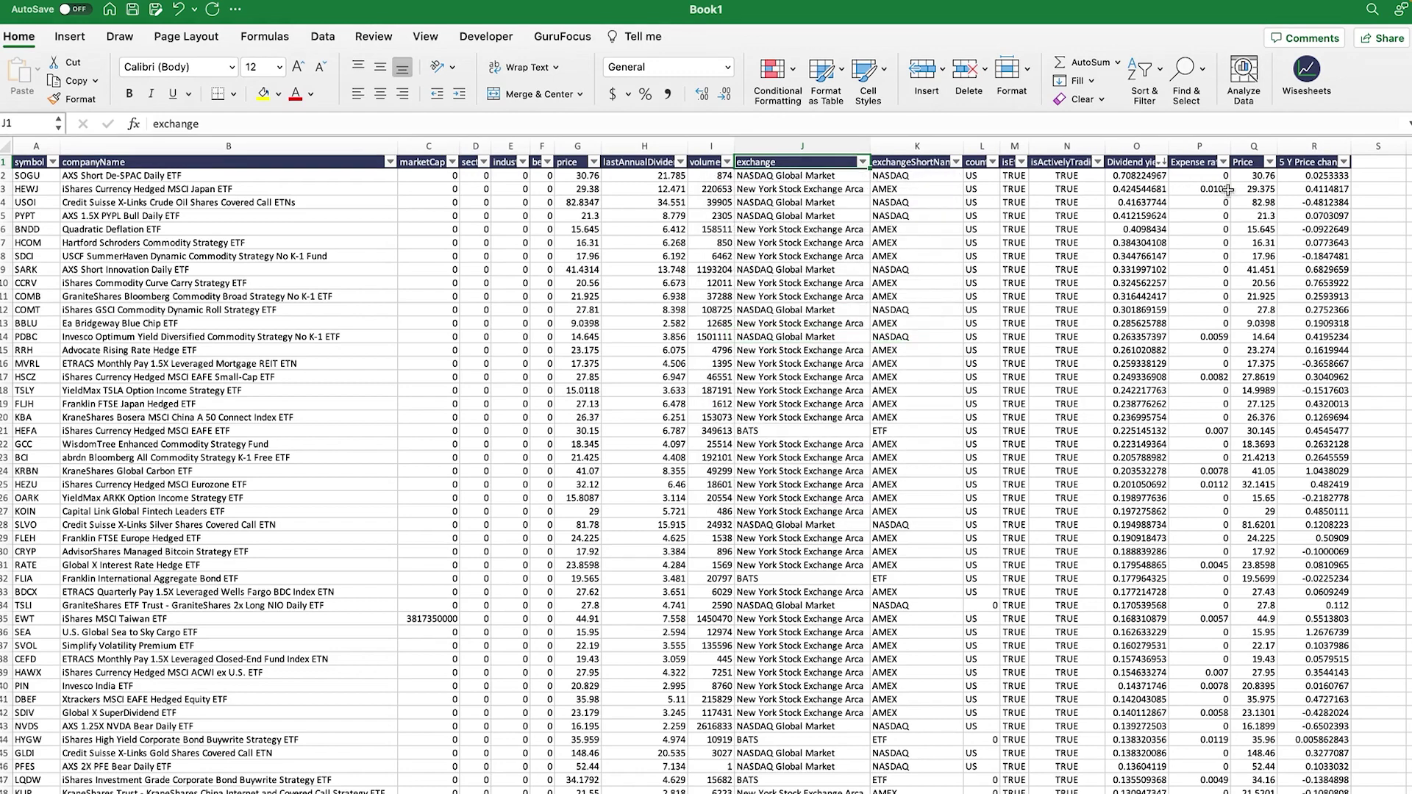
# - Sort the ETF table by 5 Y Price change, first in ascending and finally in descending order
pyautogui.click(1342, 165)
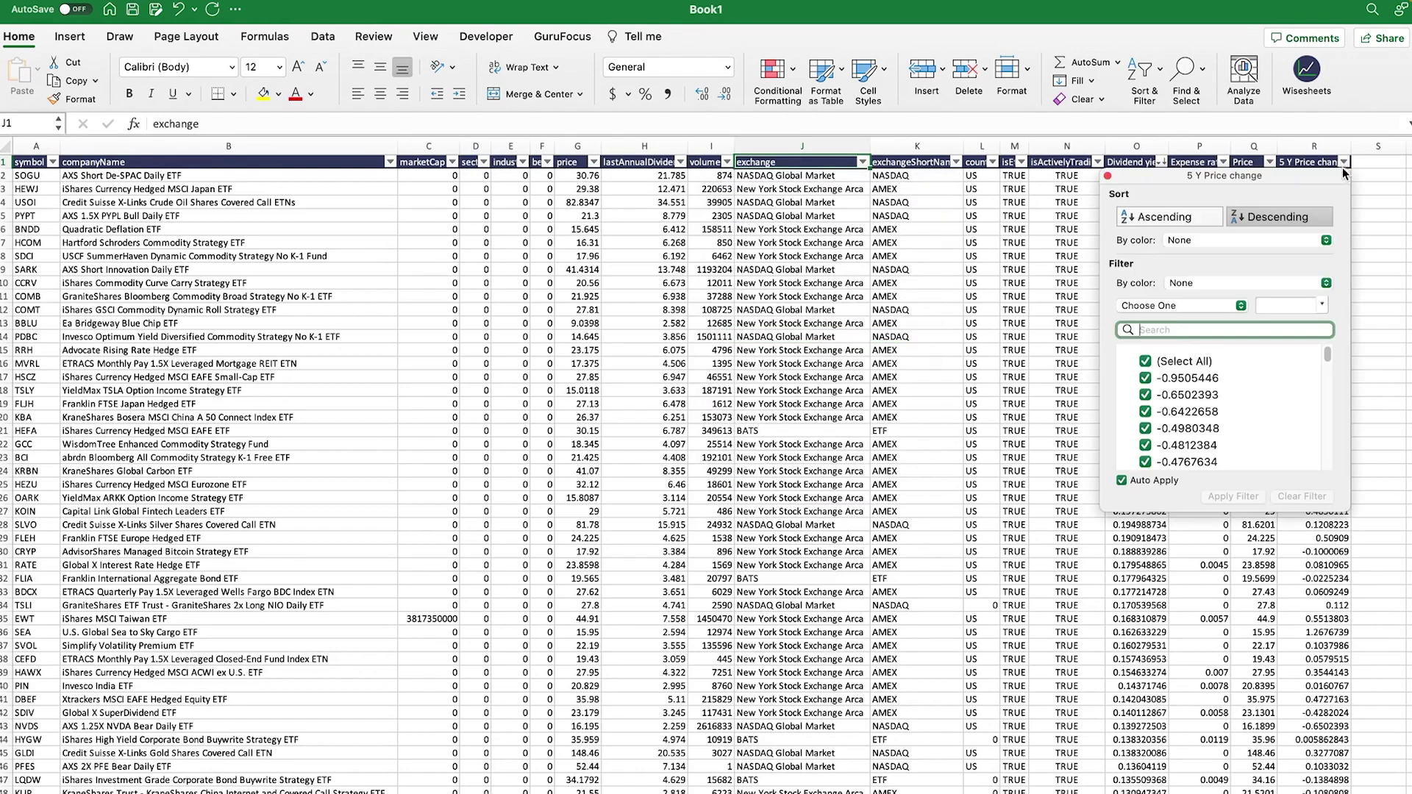
pyautogui.click(1186, 215)
pyautogui.moveTo(1166, 172); pyautogui.dragTo(965, 191)
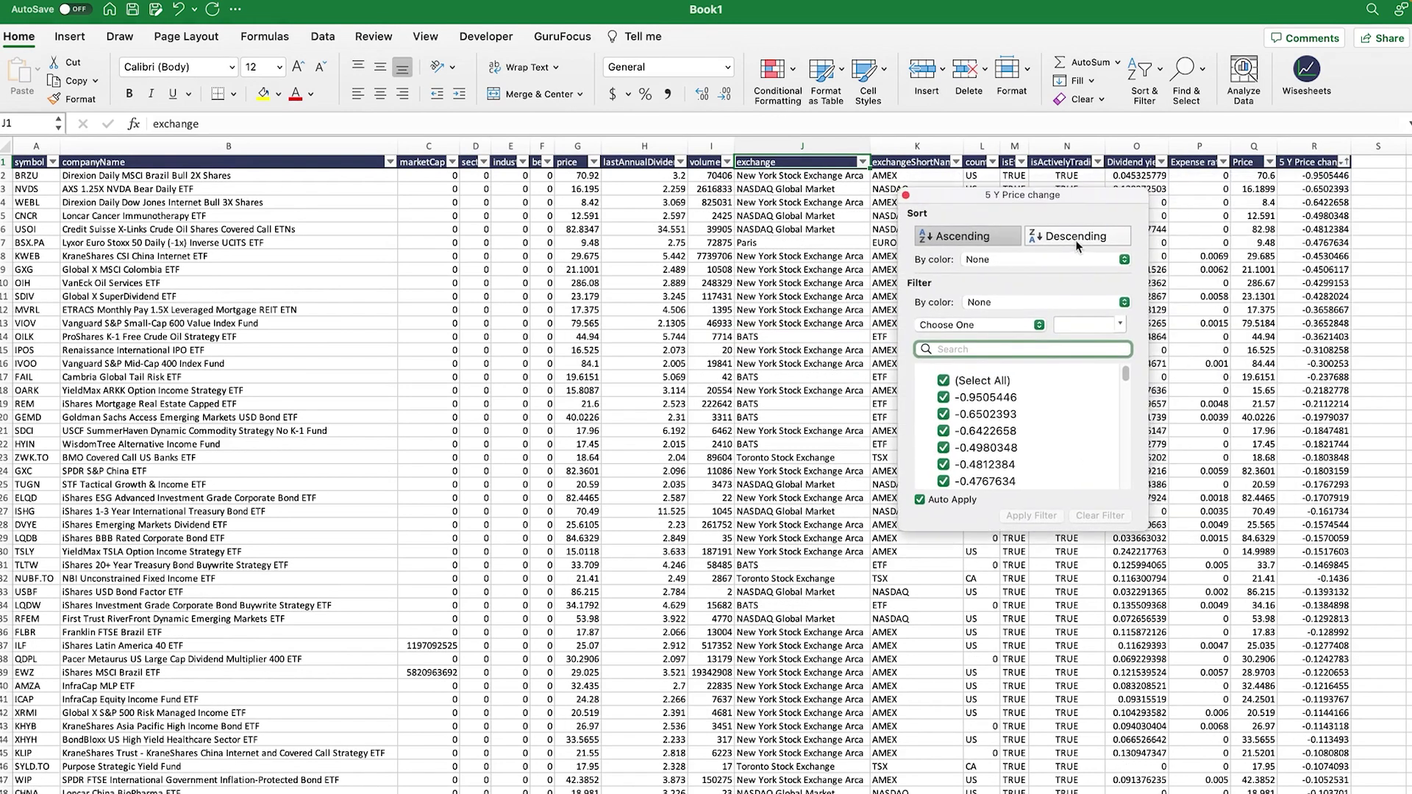
pyautogui.click(1075, 236)
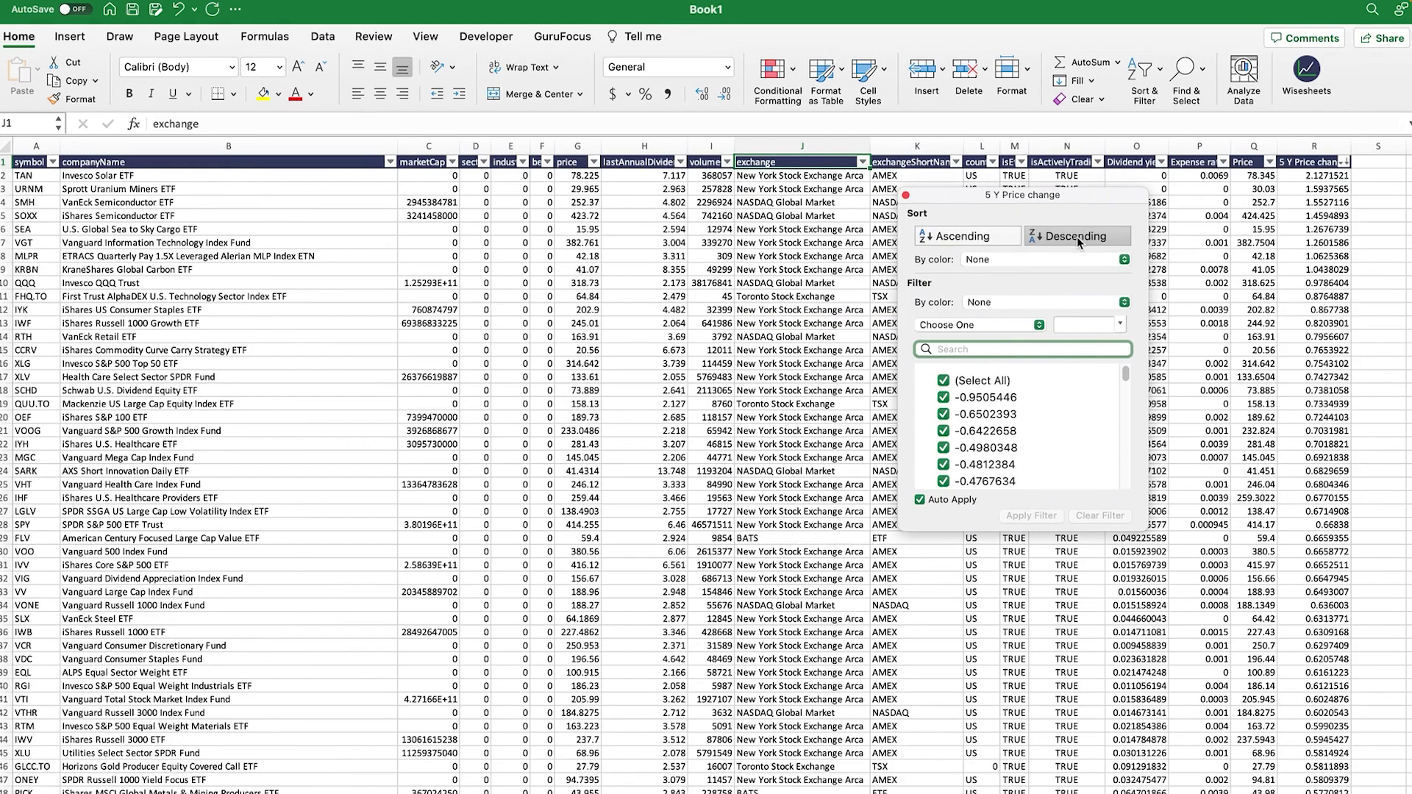
pyautogui.click(905, 195)
# - Examine the 5 Y Price change values of the top-ranked ETFs in R2:R12
pyautogui.click(1314, 175)
pyautogui.hotkey('shift', 'Down')
pyautogui.hotkey('shift', 'Down')
pyautogui.hotkey('shift', 'Down')
pyautogui.hotkey('shift', 'Down')
pyautogui.hotkey('shift', 'Down')
pyautogui.hotkey('shift', 'Down')
pyautogui.hotkey('shift', 'Down')
pyautogui.hotkey('shift', 'Down')
pyautogui.hotkey('shift', 'Down')
pyautogui.hotkey('shift', 'Down')
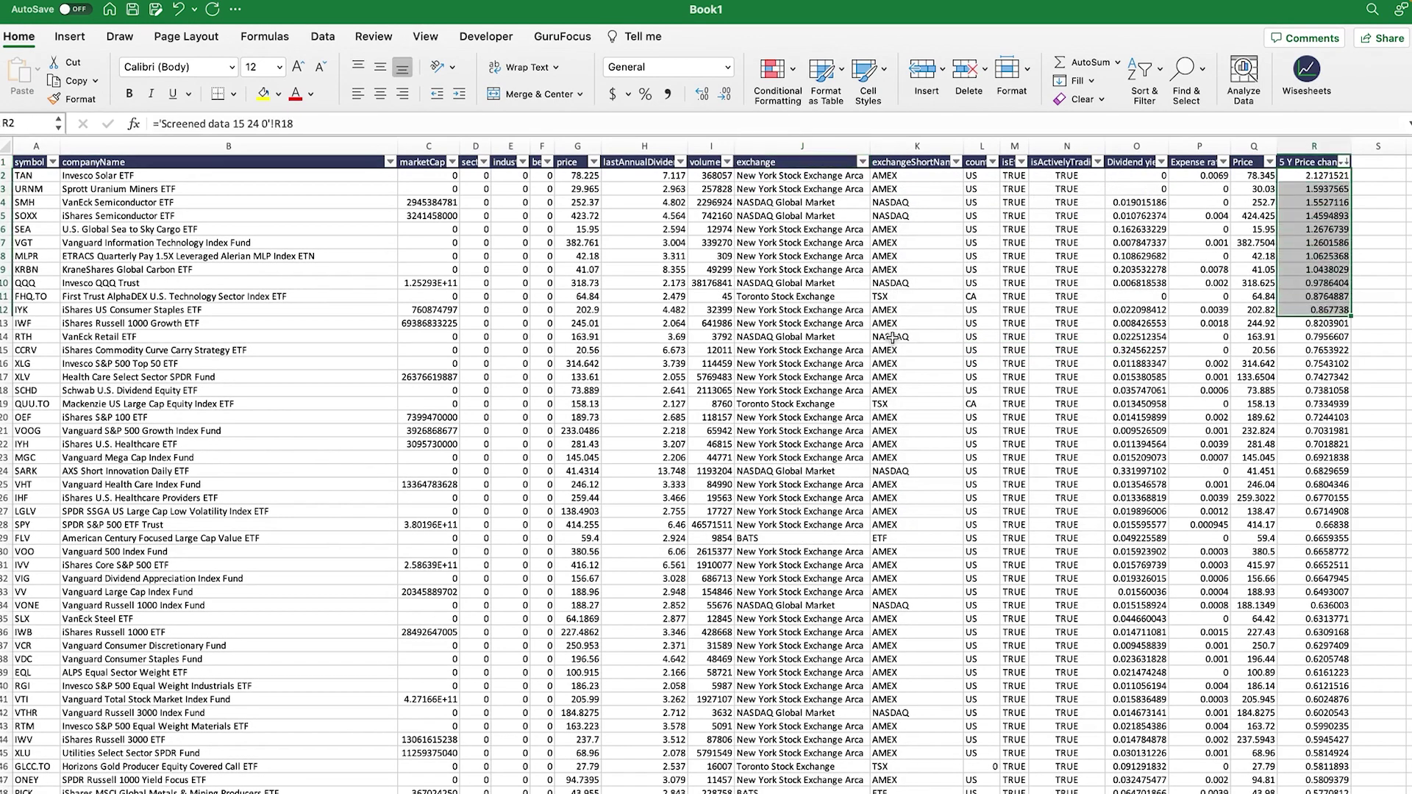
pyautogui.click(892, 337)
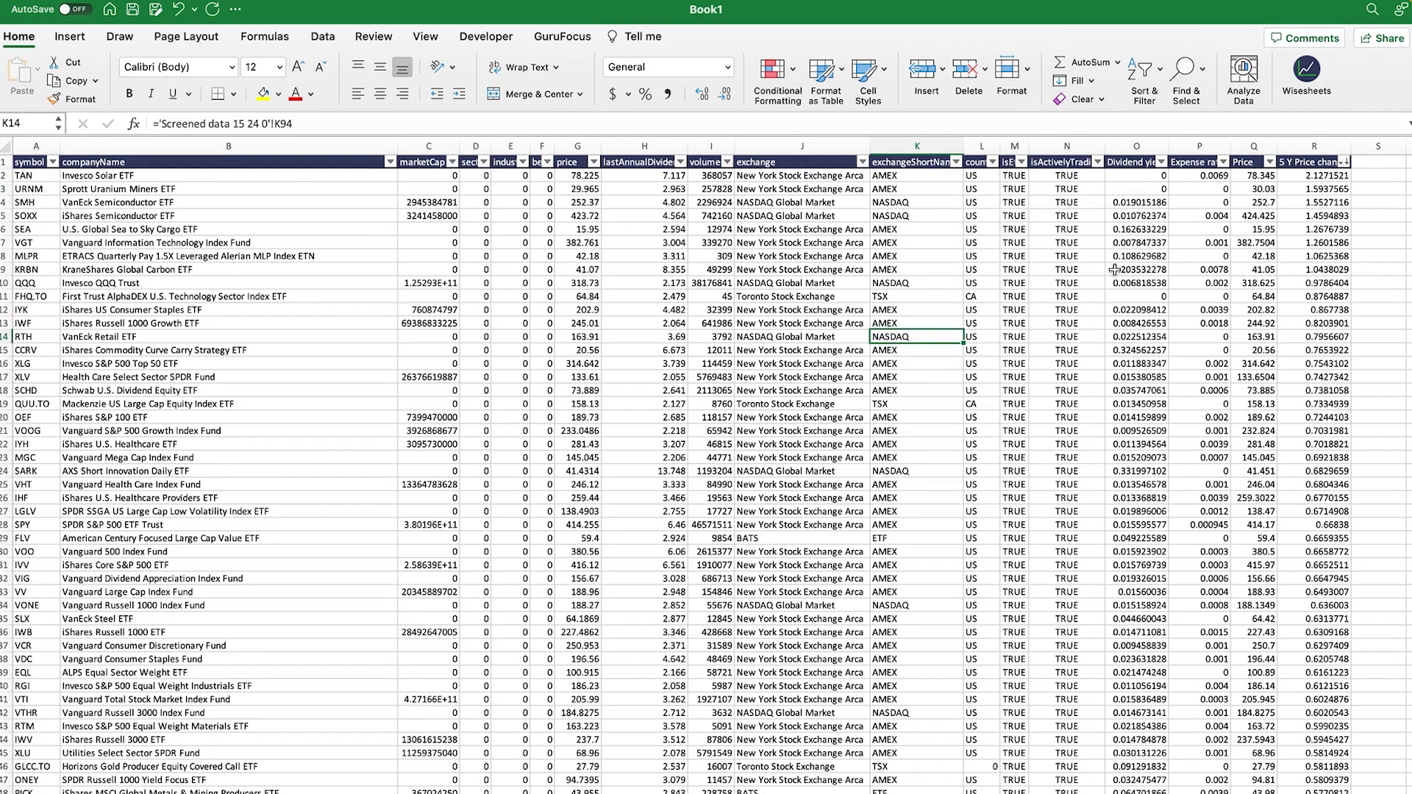
# - Highlight Dividend yield cells O2:O368 with values greater than 2% using a green fill with dark green text
pyautogui.click(1156, 175)
pyautogui.press('super+shift+Down')
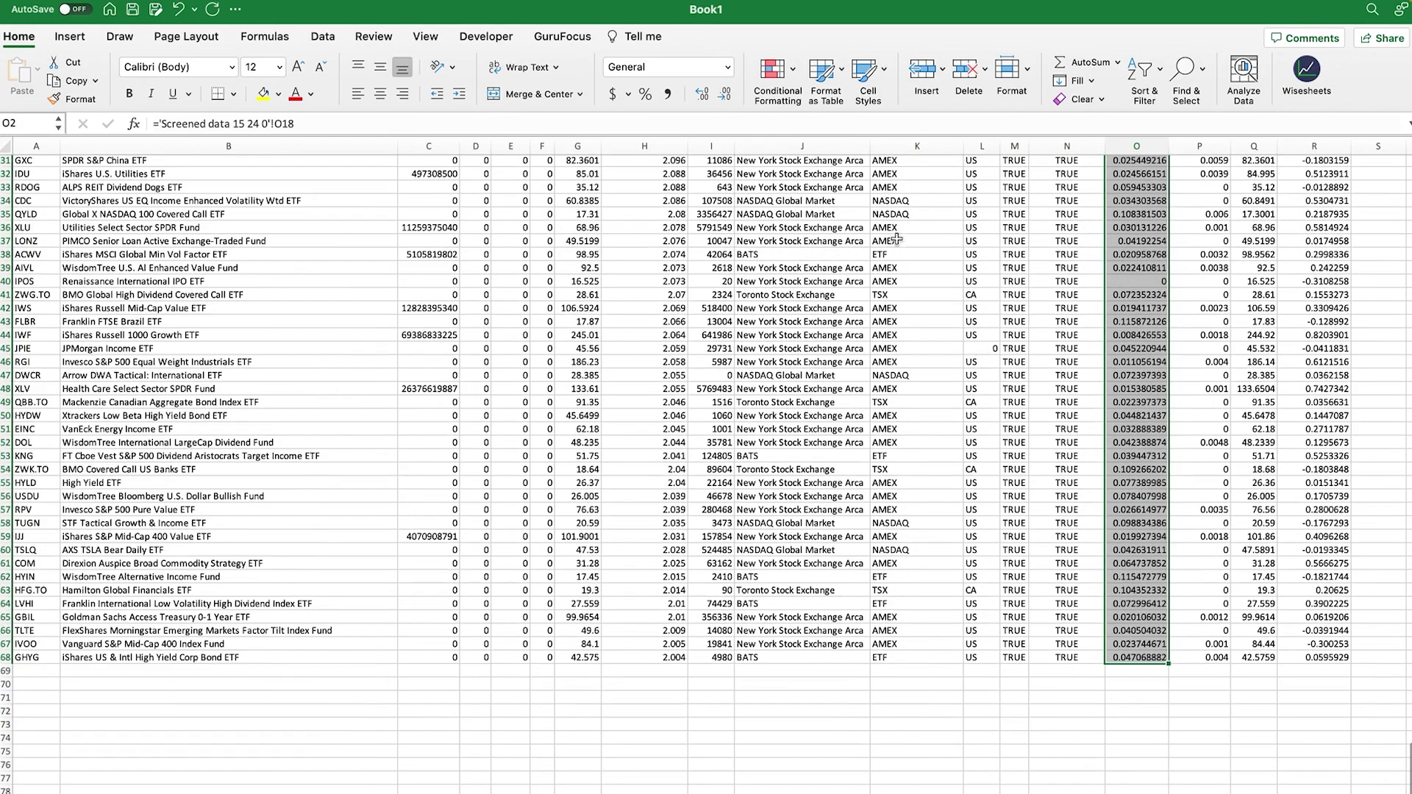
pyautogui.click(772, 70)
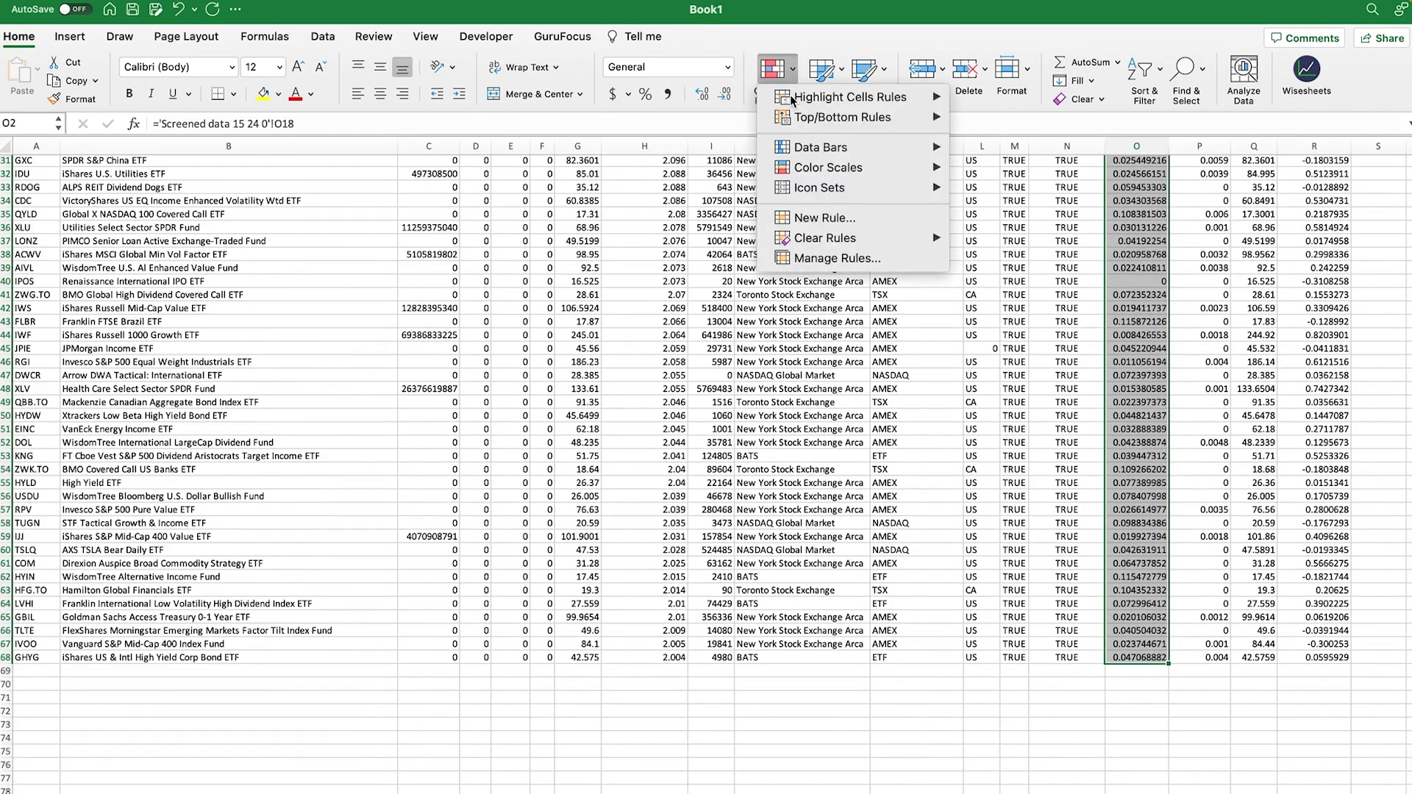
pyautogui.moveTo(802, 101)
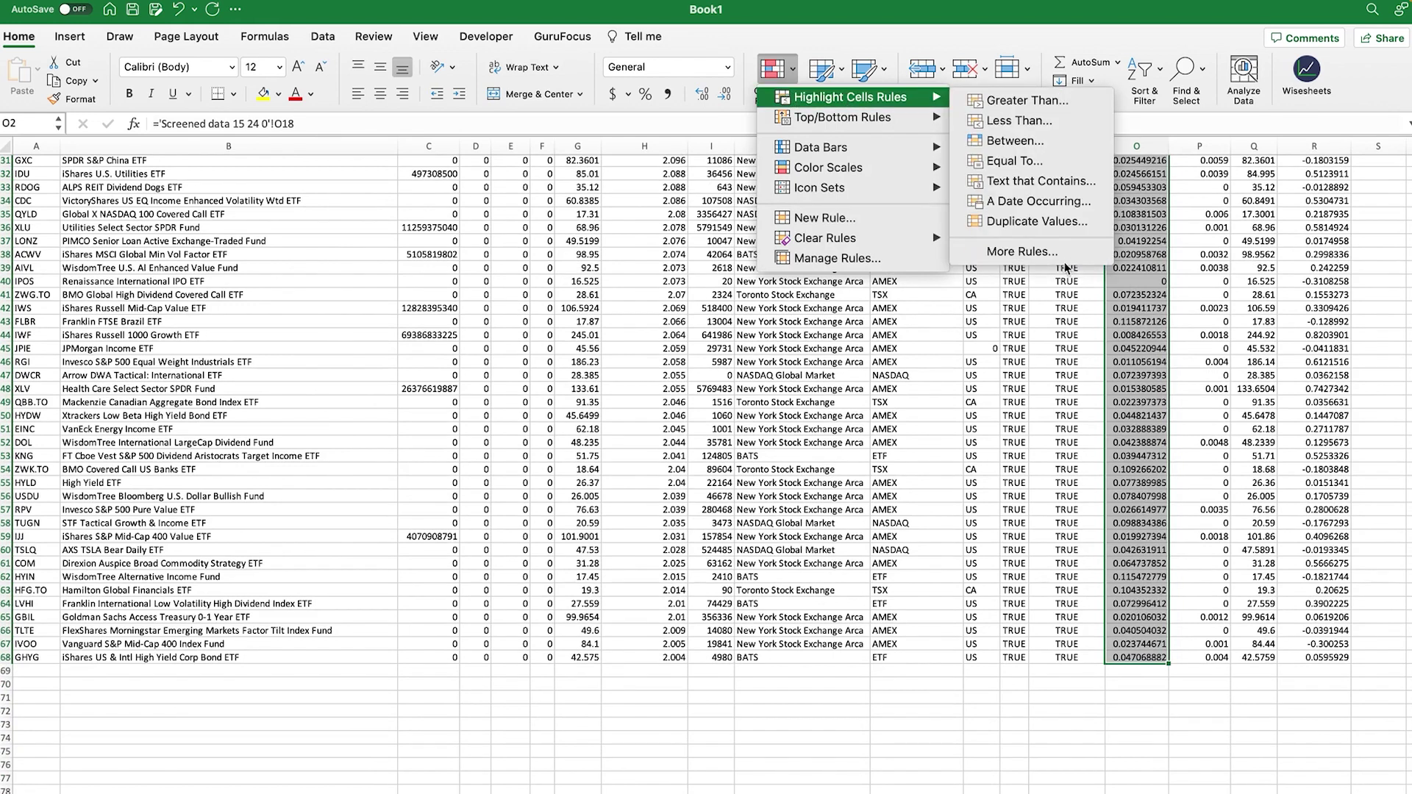
pyautogui.click(1028, 103)
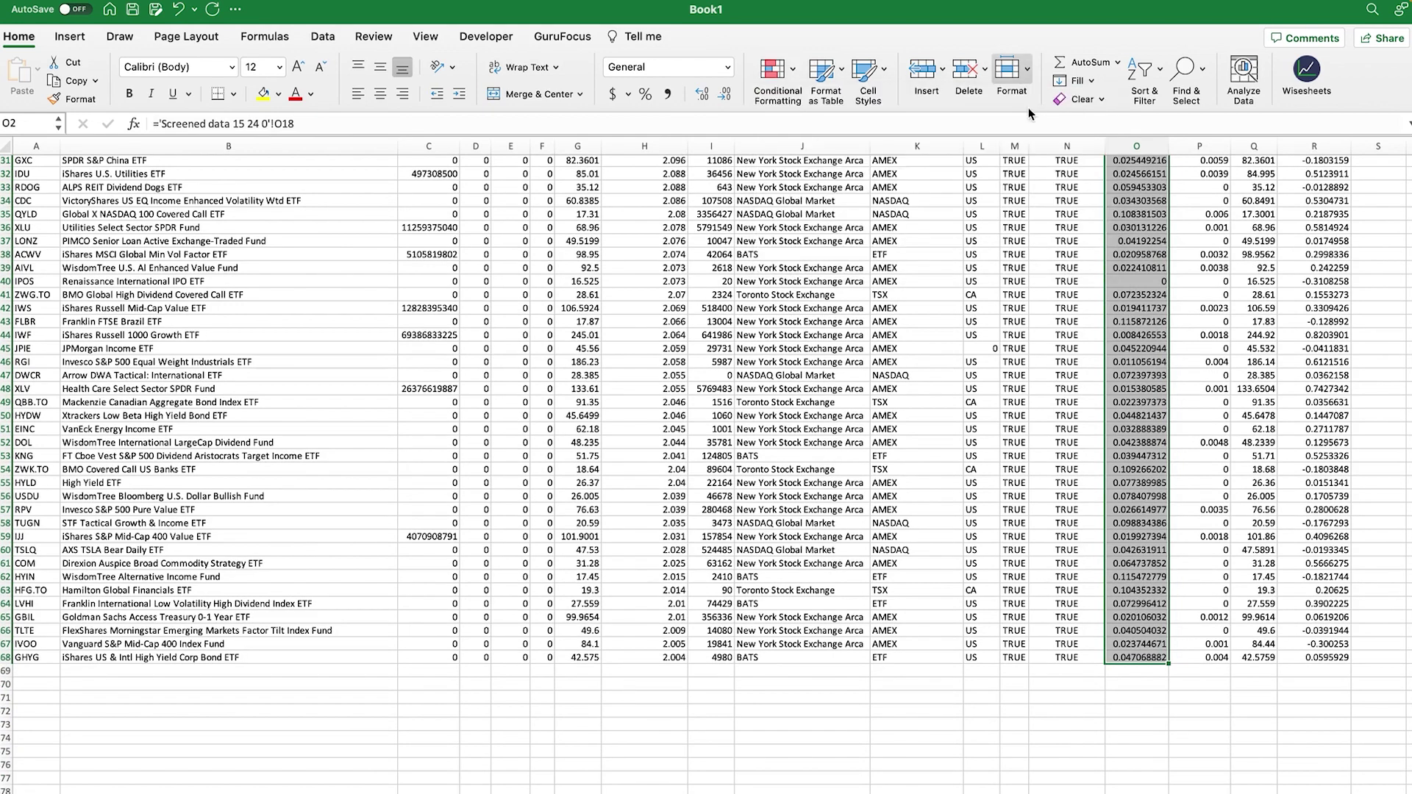
pyautogui.click(676, 306)
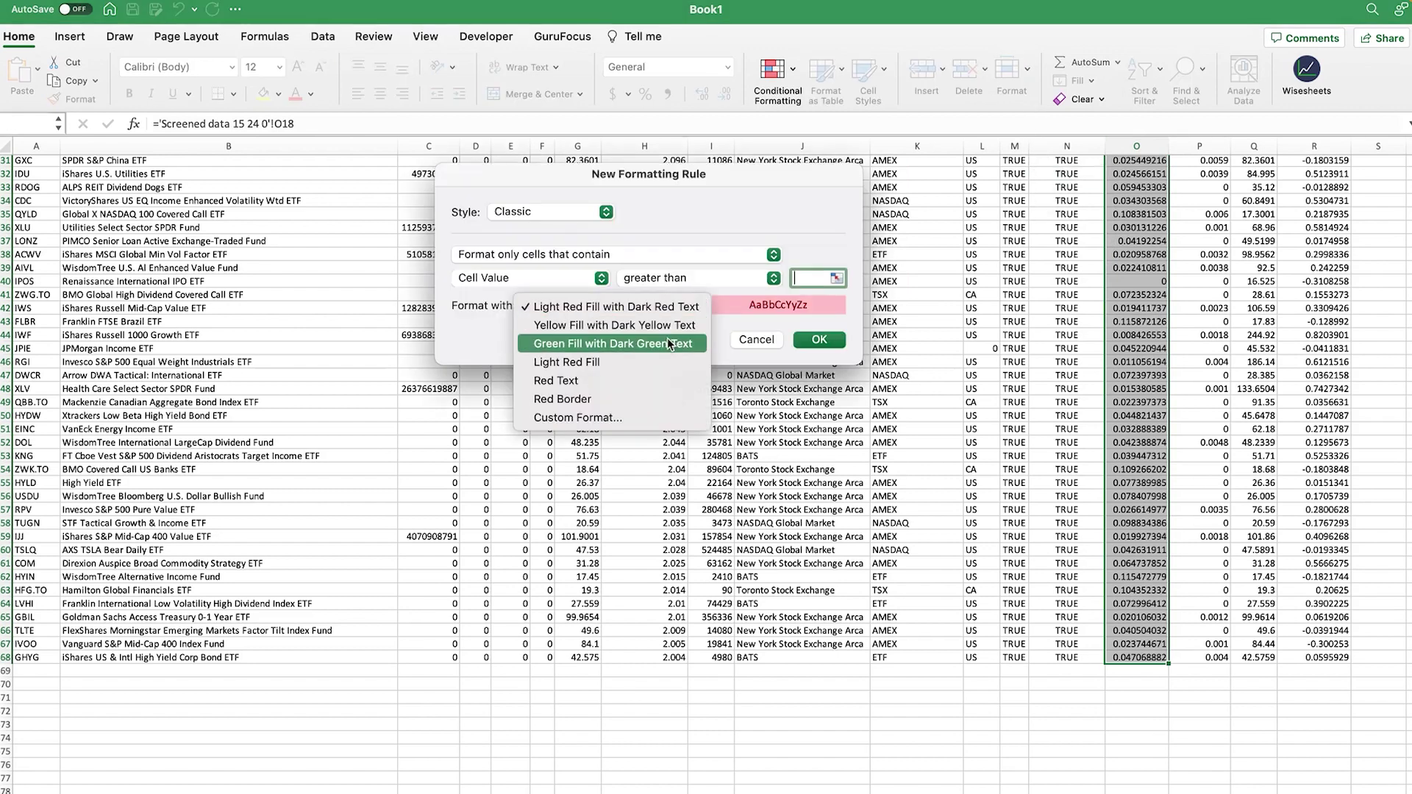
pyautogui.click(668, 341)
pyautogui.write('2')
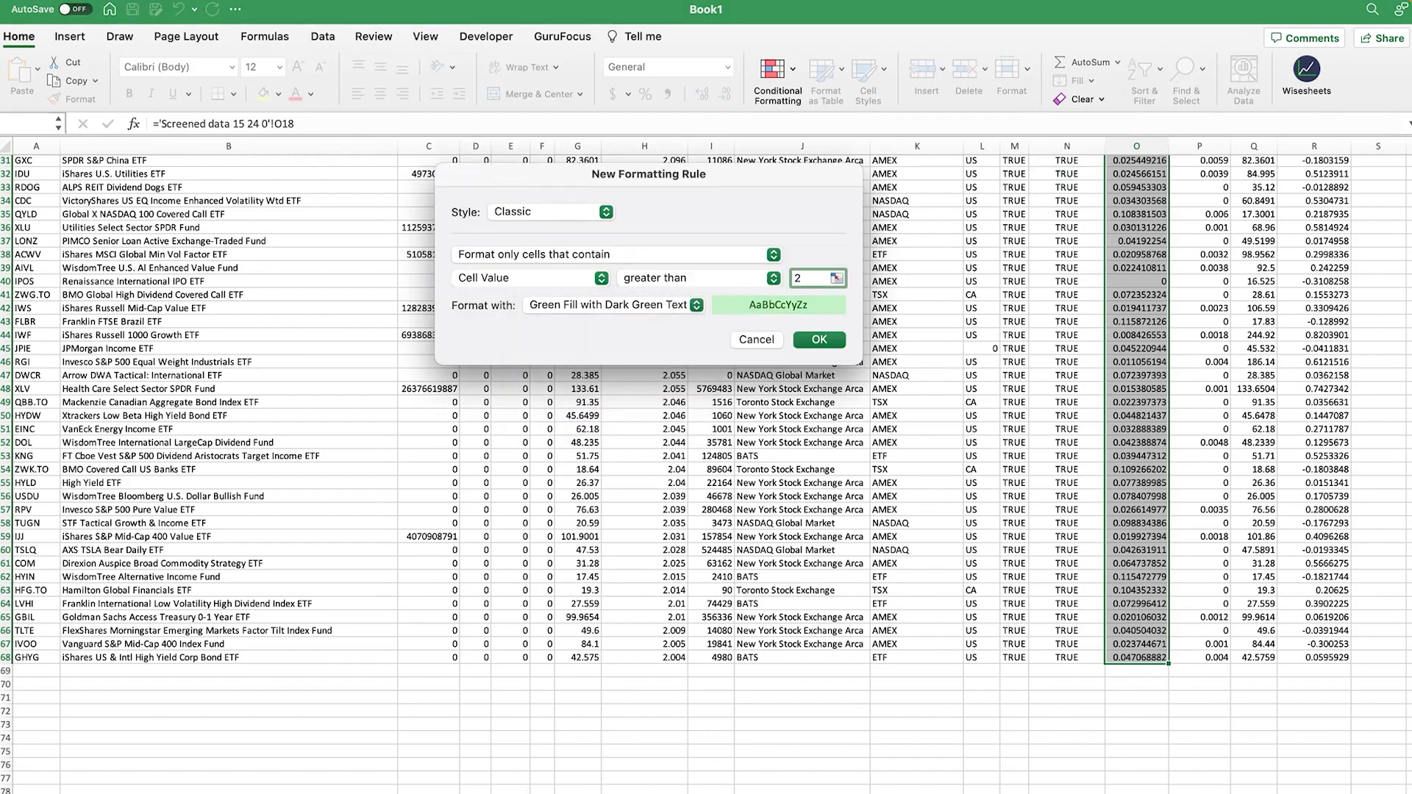
pyautogui.click(820, 340)
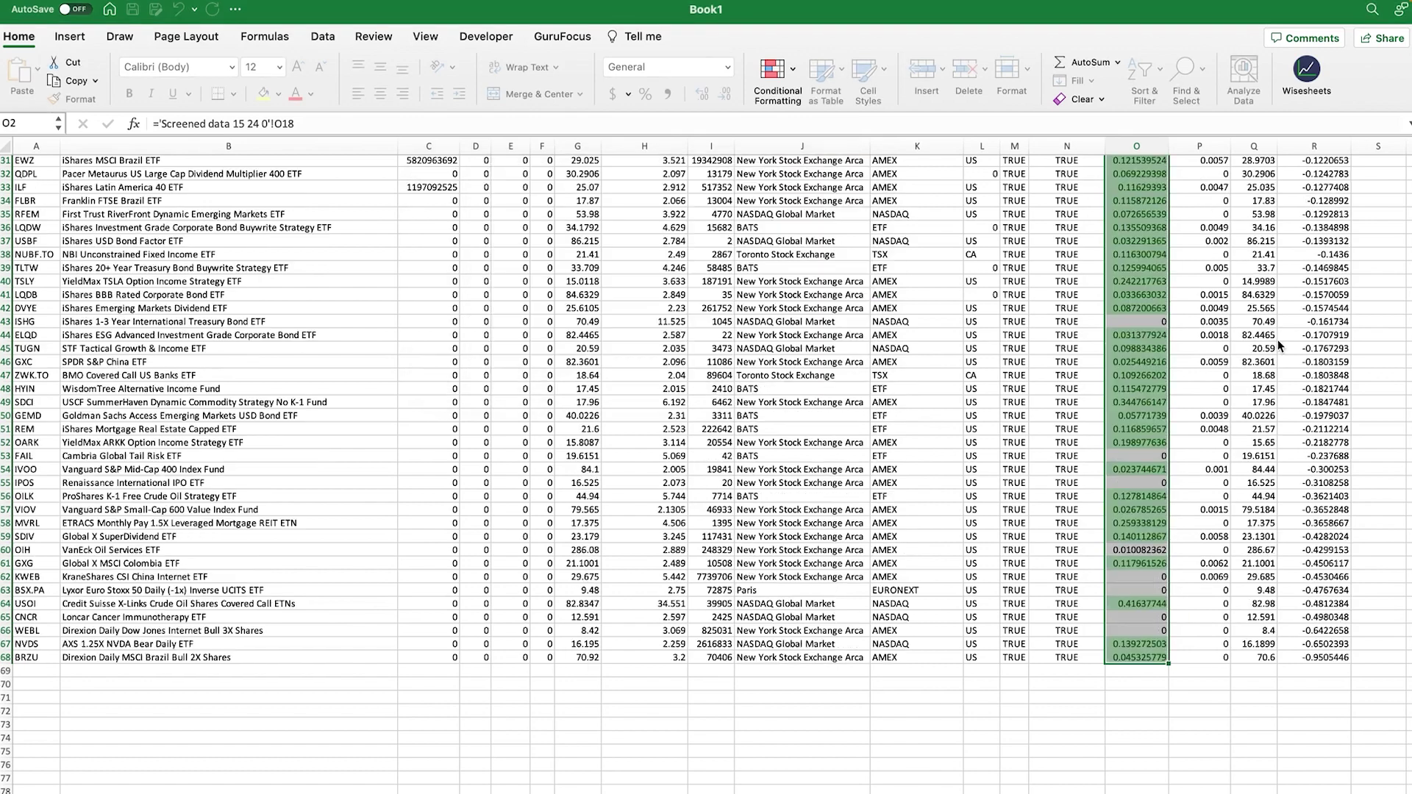
# - Examine the highlighted cells in the Dividend yield column down to row 368, then return to the start of the table
pyautogui.scroll(10, 1206, 337)
pyautogui.press('Down')
pyautogui.press('Down')
pyautogui.press('Down')
pyautogui.press('Down')
pyautogui.press('Down')
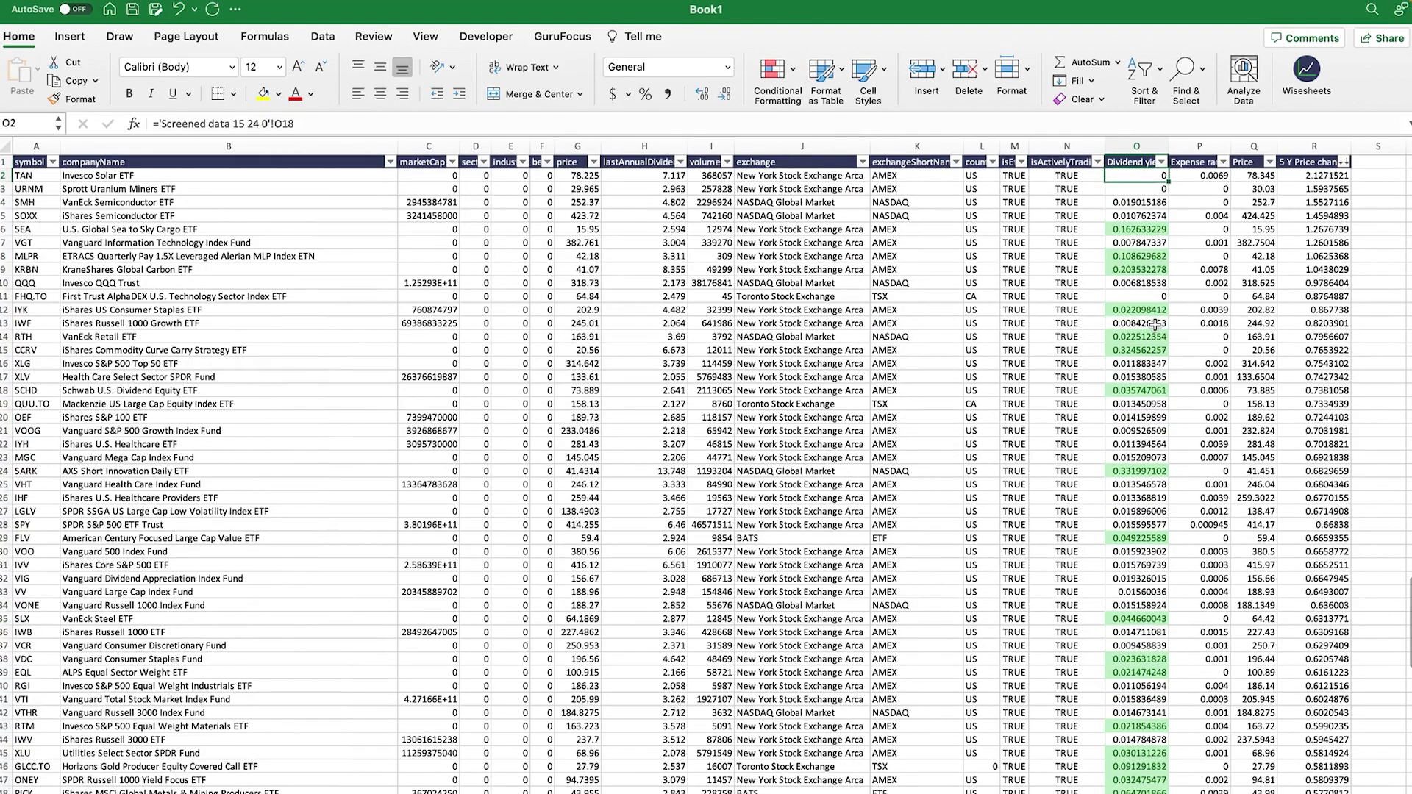
pyautogui.press('Down')
pyautogui.press('Down')
pyautogui.press('Down')
pyautogui.press('Down')
pyautogui.press('Down')
pyautogui.press('Down')
pyautogui.press('Down')
pyautogui.press('Down')
pyautogui.press('Down')
pyautogui.press('Down')
pyautogui.press('Down')
pyautogui.press('Down')
pyautogui.press('Down')
pyautogui.press('Down')
pyautogui.press('Down')
pyautogui.press('Down')
pyautogui.press('Down')
pyautogui.press('Down')
pyautogui.press('Down')
pyautogui.press('Down')
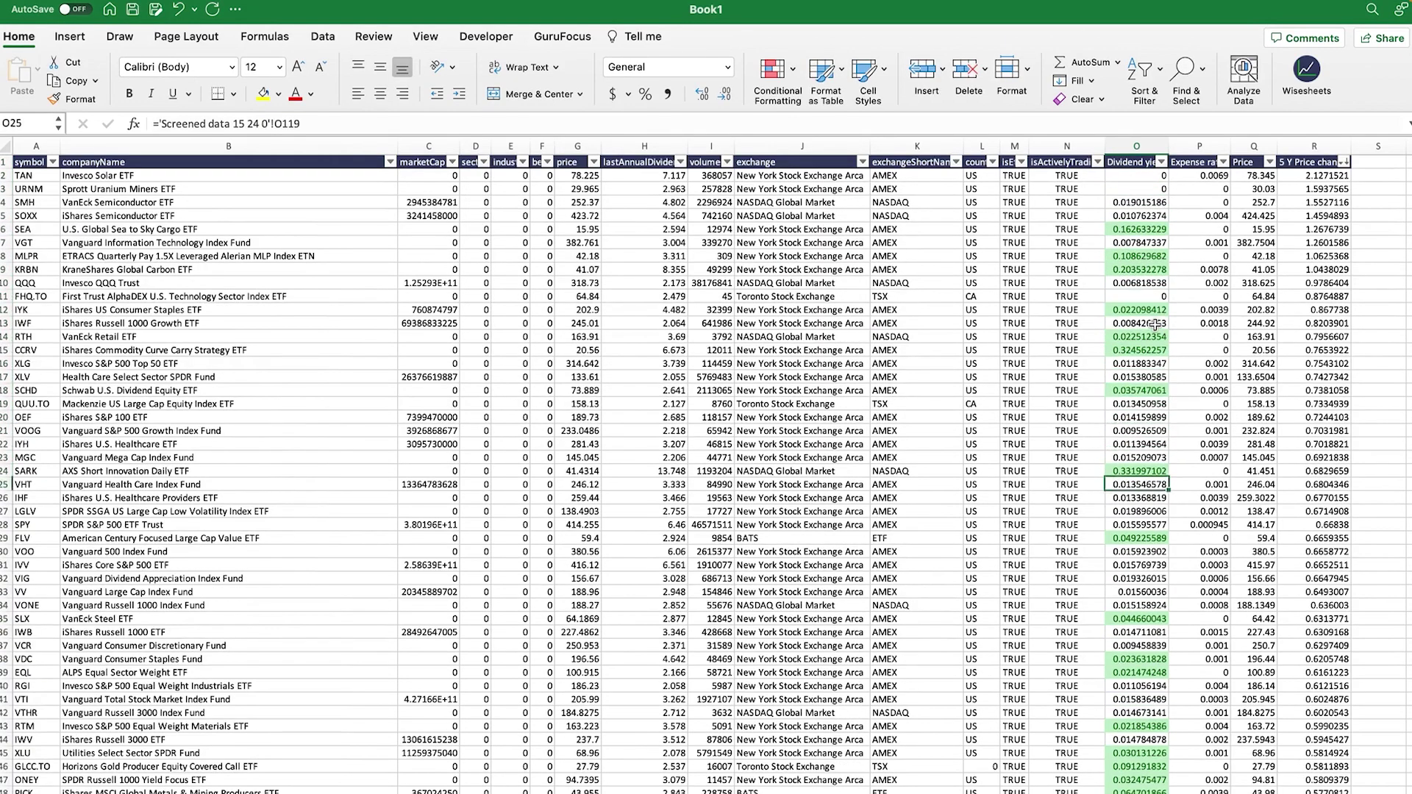
pyautogui.press('Down')
pyautogui.press('Down')
pyautogui.press('Down')
pyautogui.press('Down')
pyautogui.press('Down')
pyautogui.press('Down')
pyautogui.press('Down')
pyautogui.press('Down')
pyautogui.press('Down')
pyautogui.press('Down')
pyautogui.press('Down')
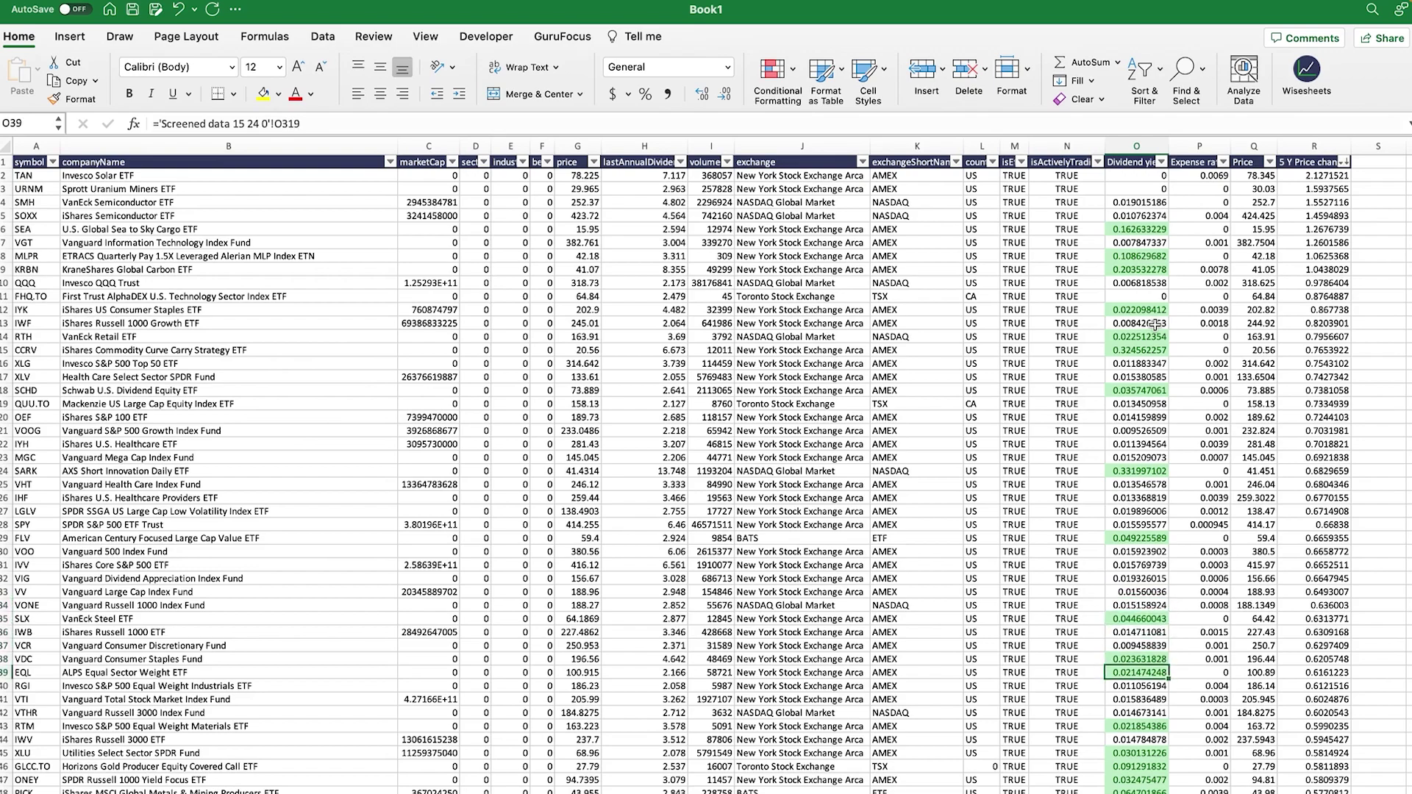
pyautogui.press('Down')
pyautogui.press('Down')
pyautogui.press('pagedown')
pyautogui.press('pagedown')
pyautogui.press('pagedown')
pyautogui.press('pagedown')
pyautogui.press('pagedown')
pyautogui.press('pagedown')
pyautogui.press('pagedown')
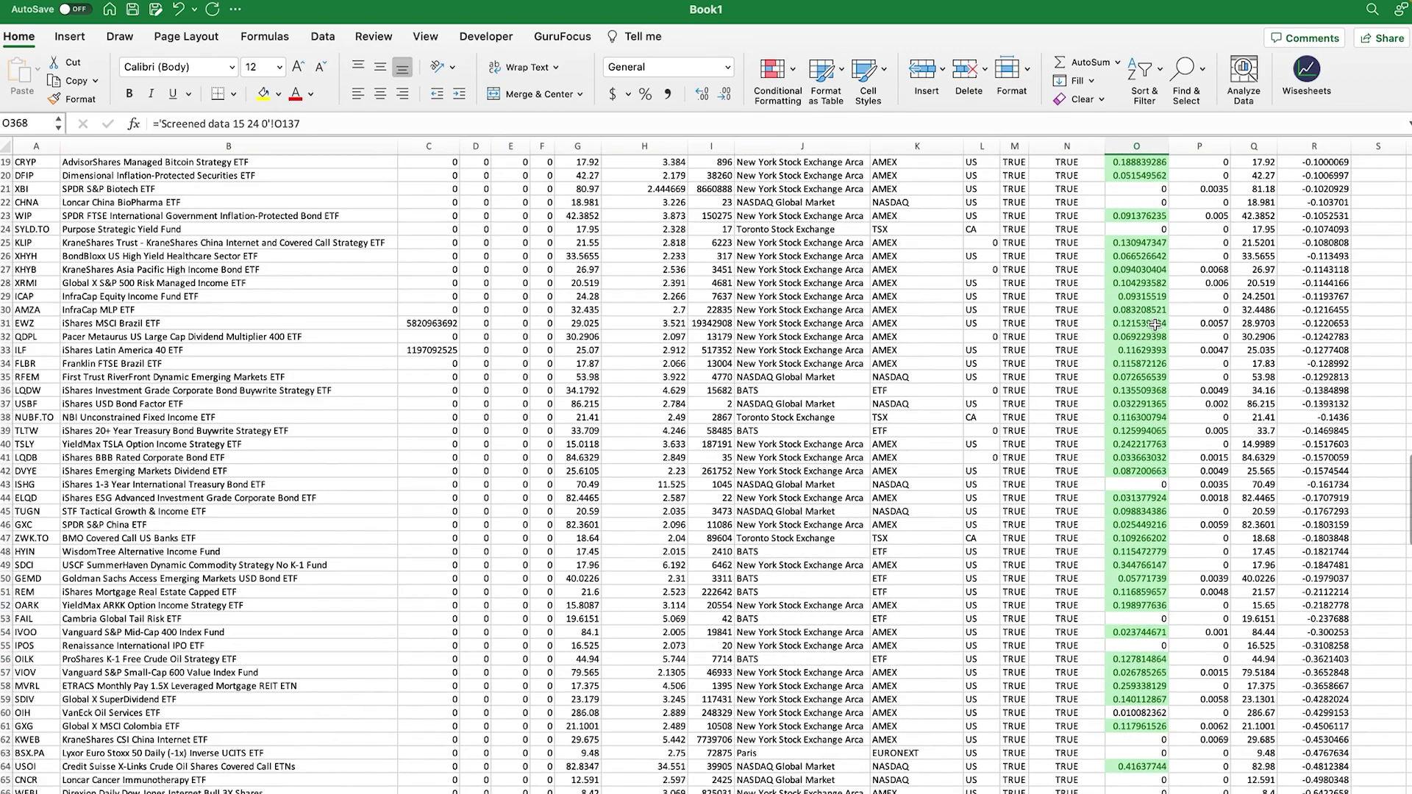
pyautogui.hotkey('ctrl', 'Up')
pyautogui.press('Down')
pyautogui.press('Down')
pyautogui.press('Down')
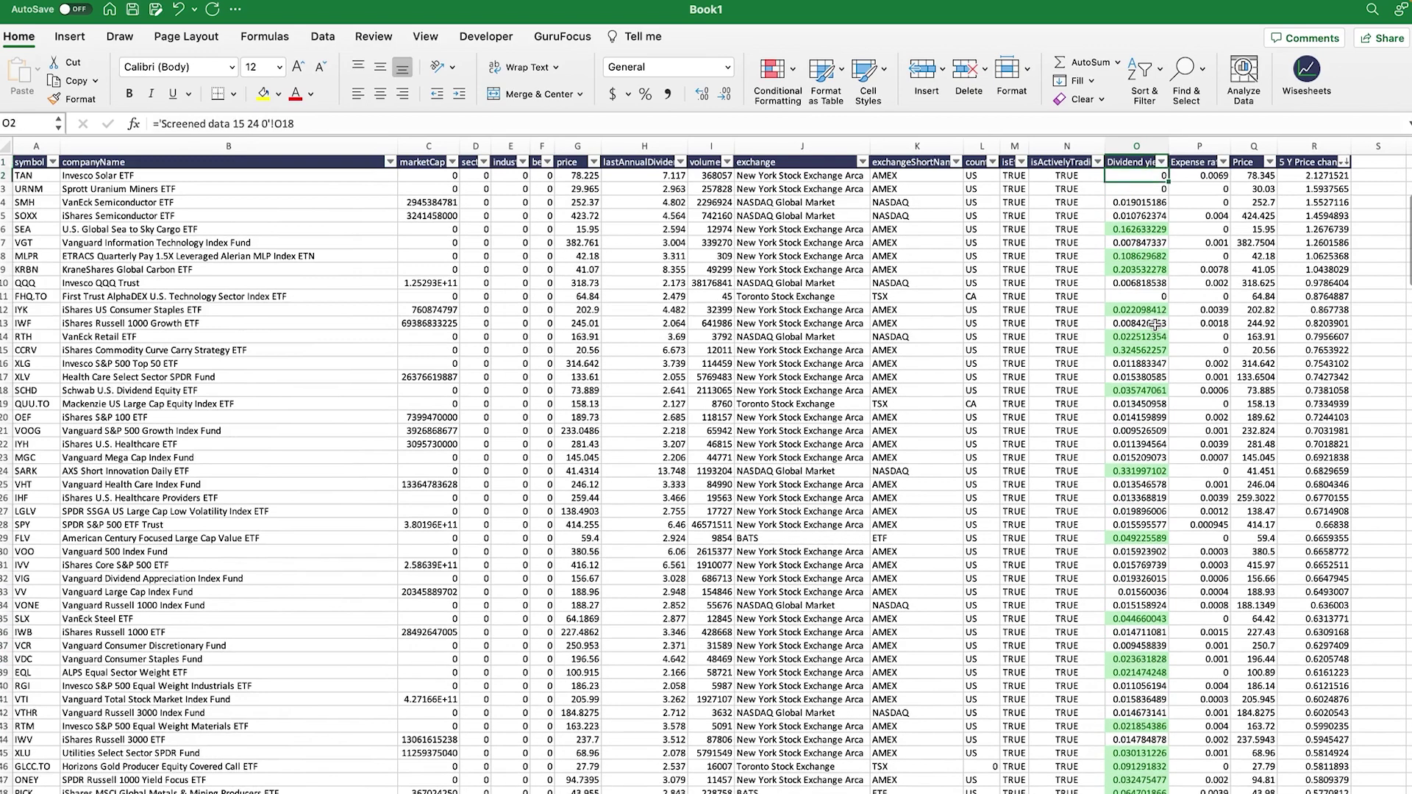